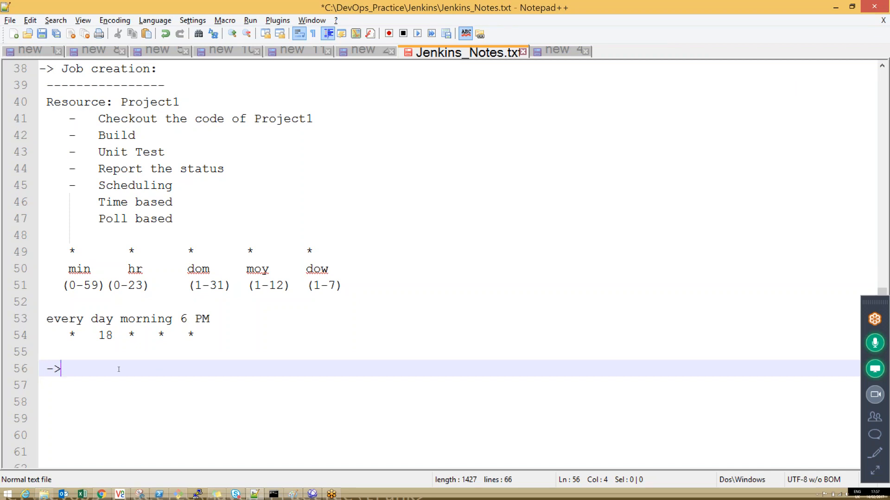
Step: Switch to Jenkins in Chrome, open the Project1_CIBuild job, and review its changes and workspace files
click(101, 494)
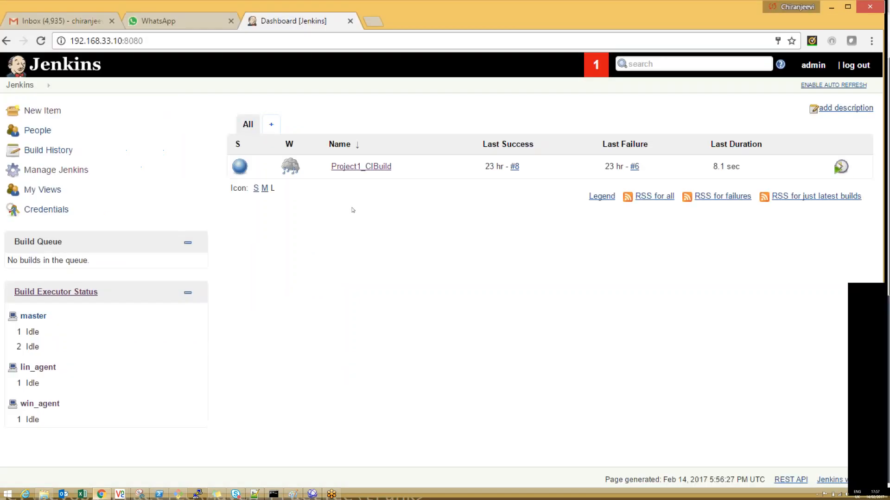
click(361, 166)
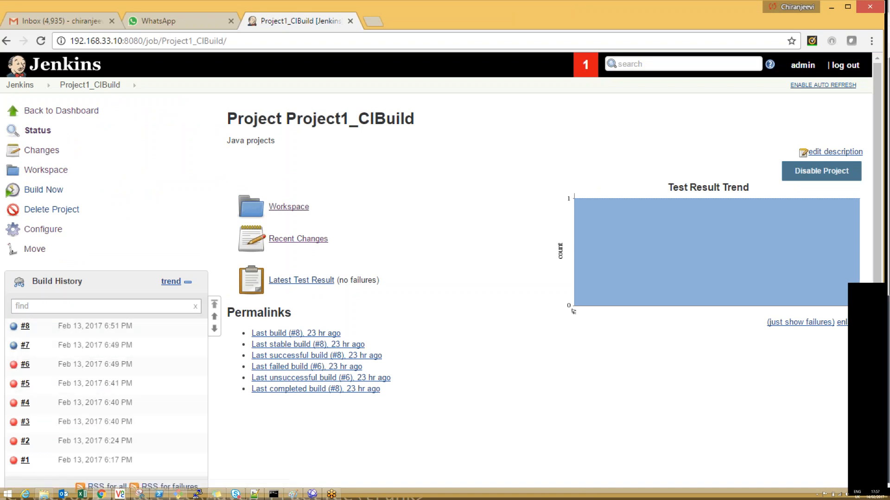
click(41, 150)
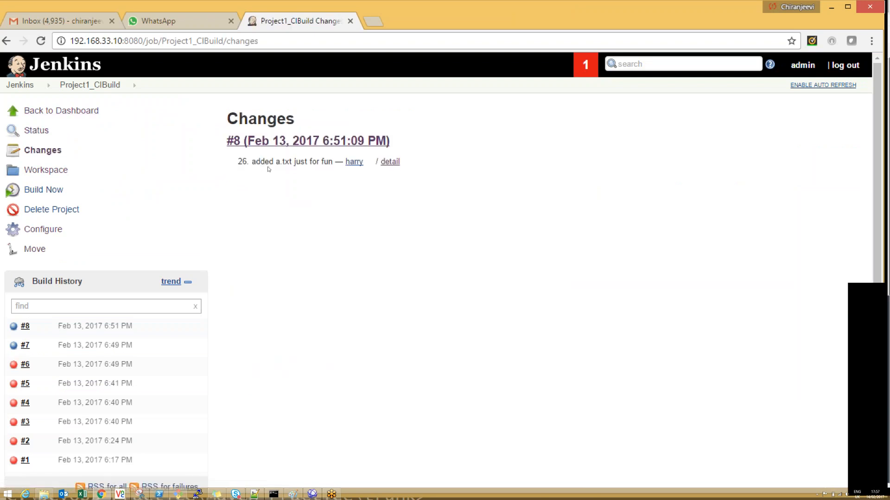
click(53, 171)
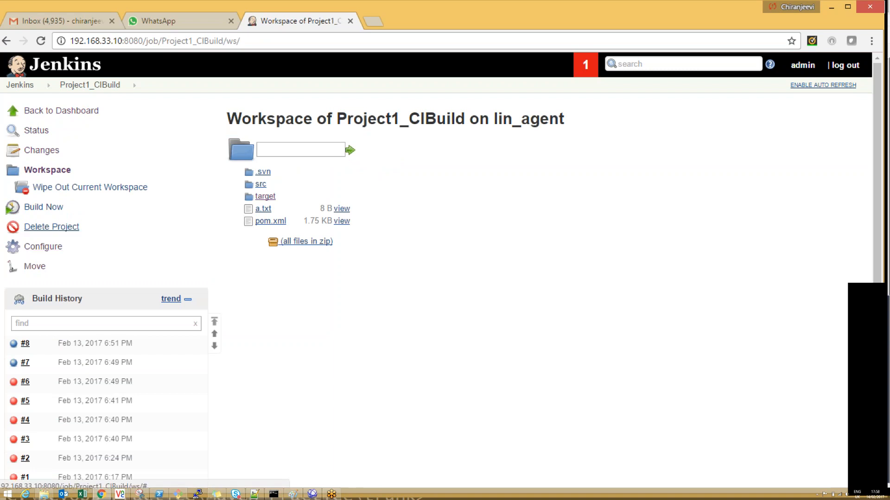
Step: Start a new build of Project1_CIBuild, and open the project's deletion prompt but cancel it
click(56, 212)
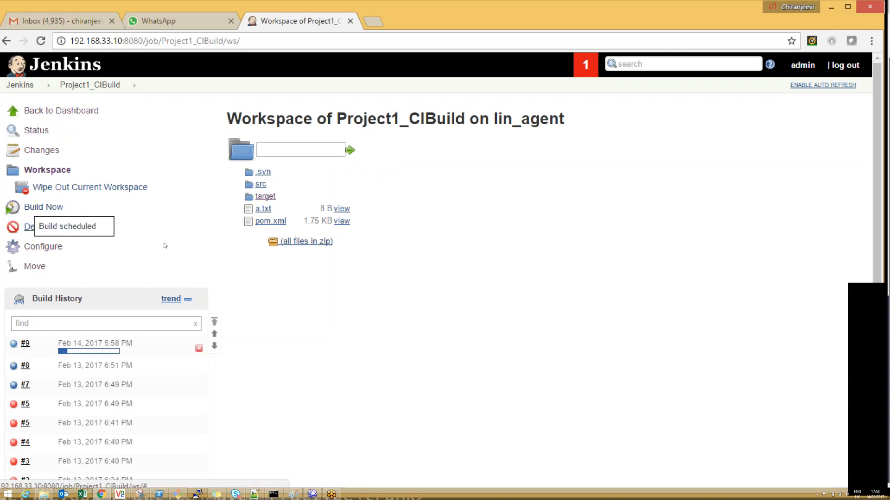
click(66, 227)
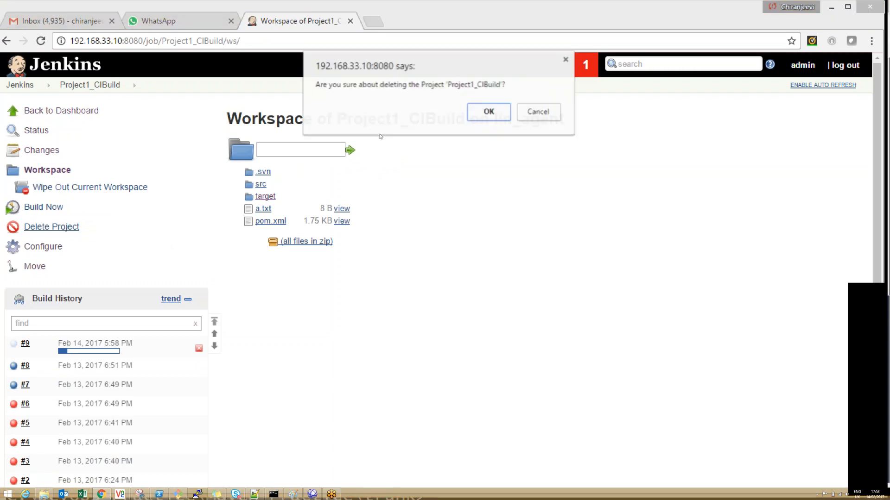
click(538, 112)
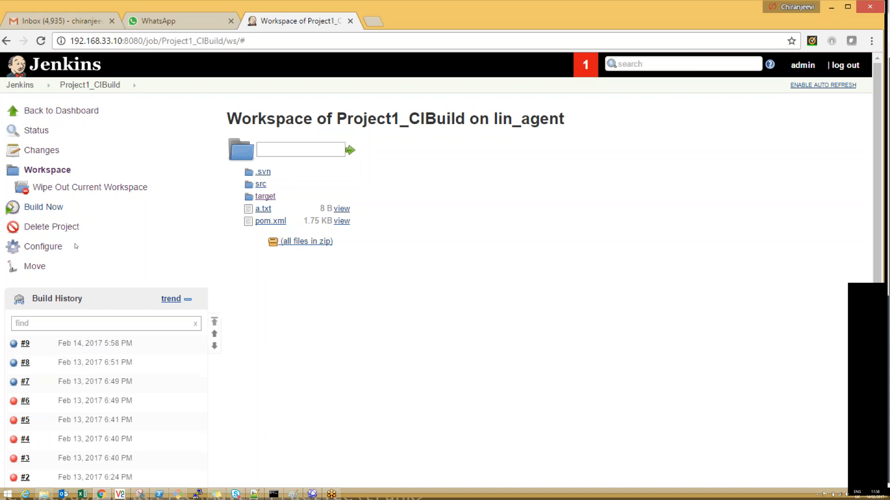
Step: Open the Project1_CIBuild configuration and review its sections down to the post-build actions
click(60, 252)
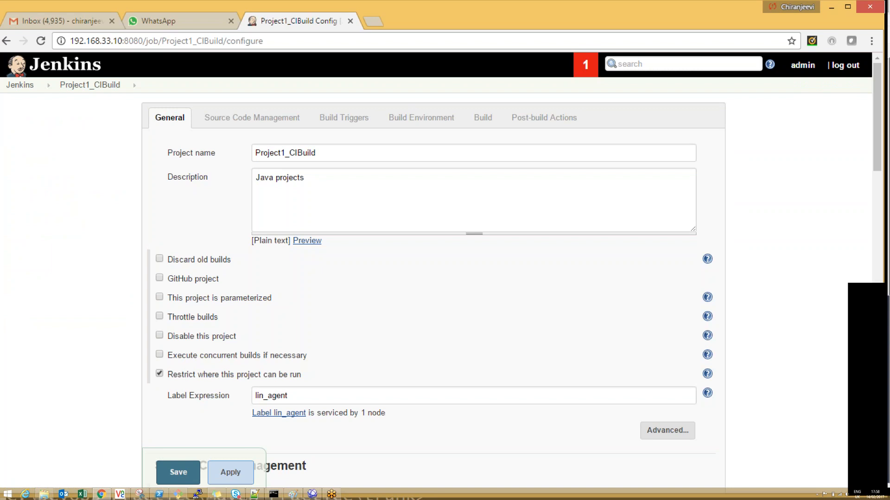
drag(883, 153, 842, 415)
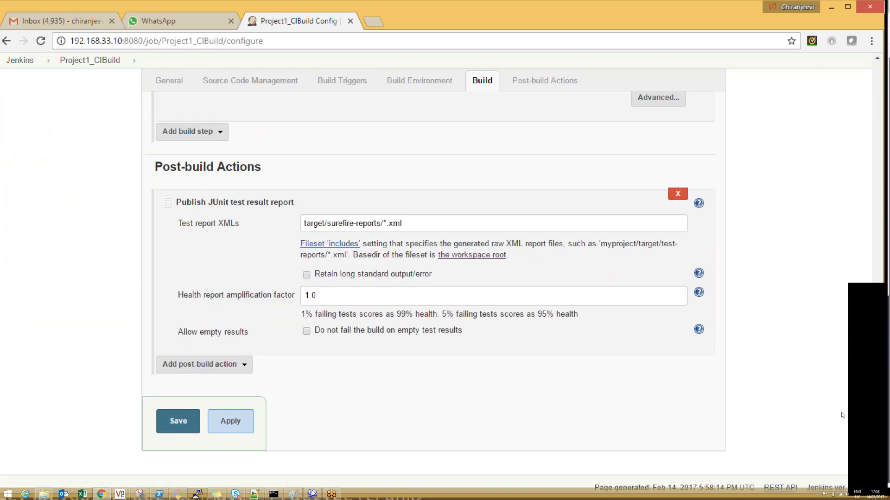
drag(850, 372, 877, 116)
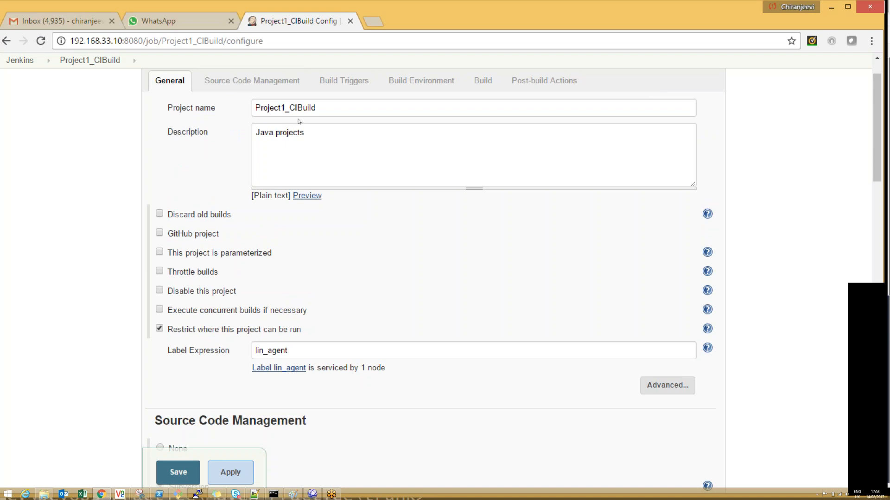
Step: Enable discarding of old builds, and check the build history on the project's page in a separate browser tab
click(294, 160)
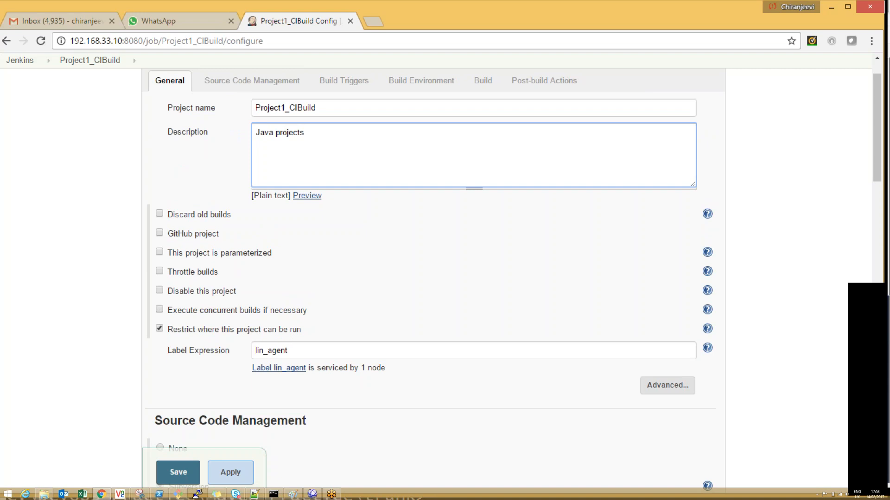
click(159, 214)
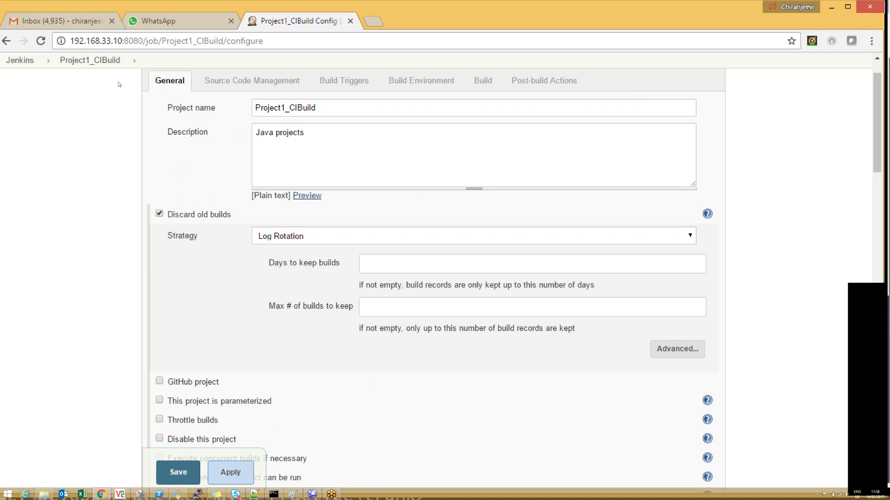
middle_click(119, 65)
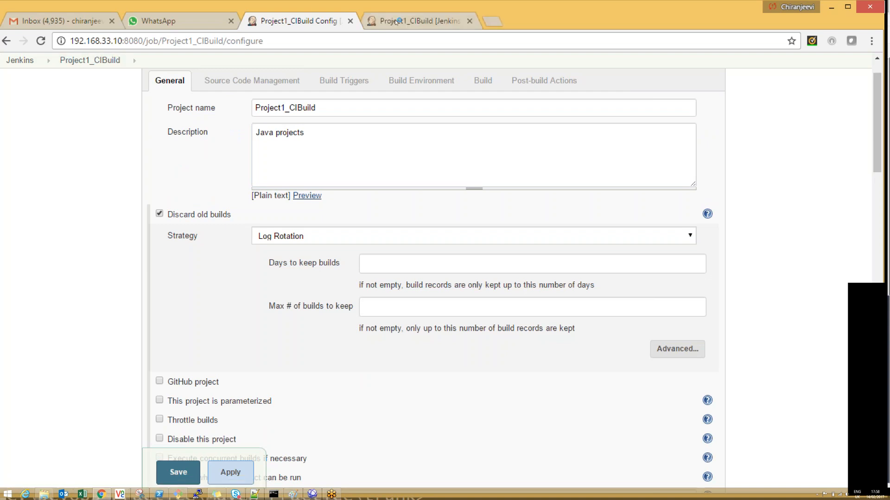
click(396, 21)
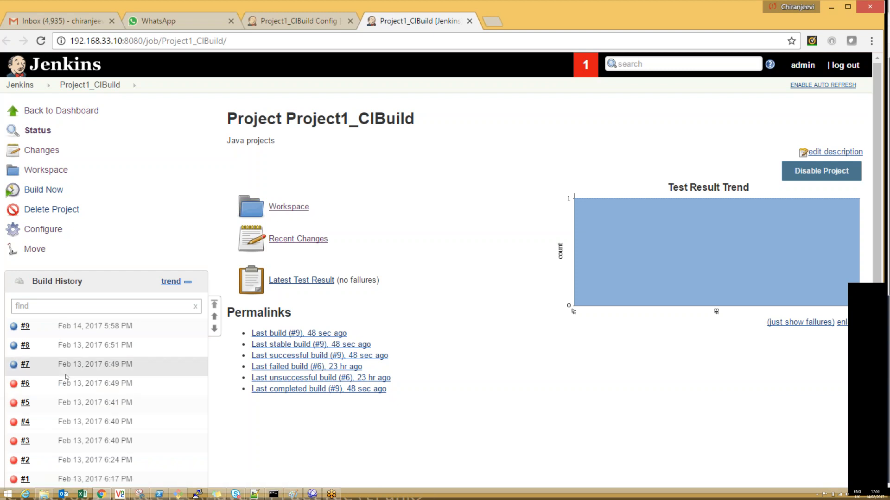
click(306, 21)
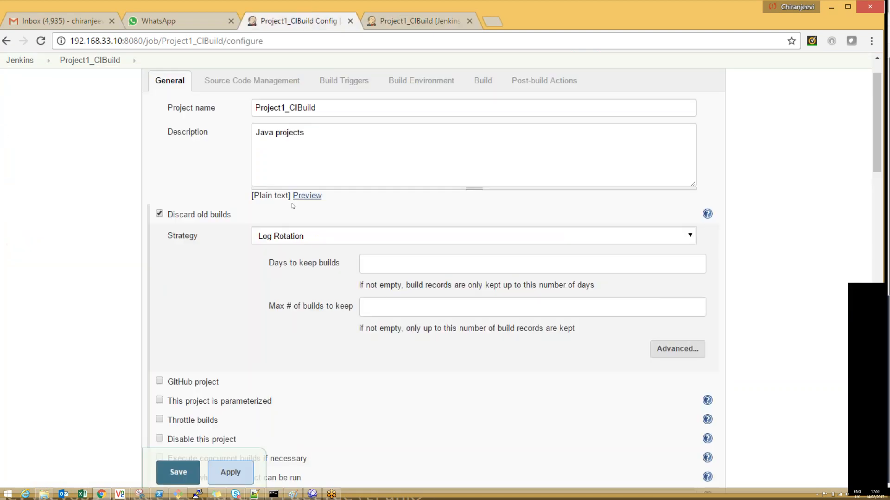
Step: Set the days to keep builds to 5 under the Log Rotation strategy and save the job configuration
click(413, 264)
text(5)
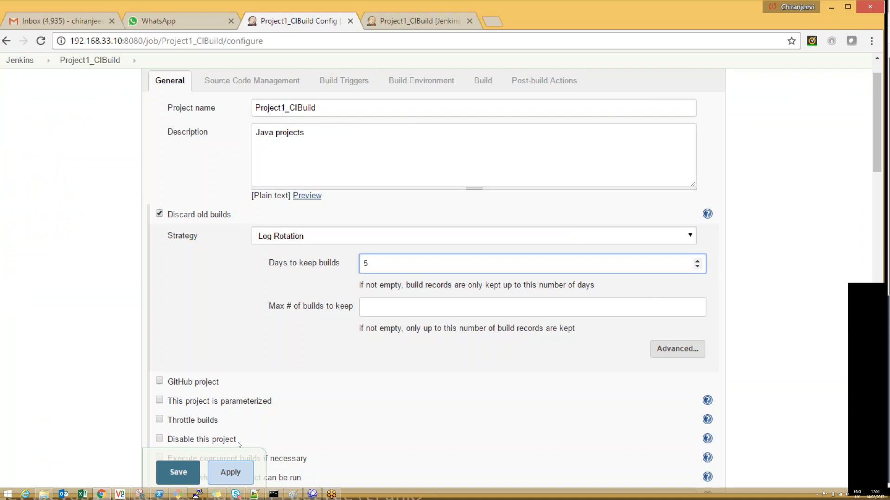
click(234, 473)
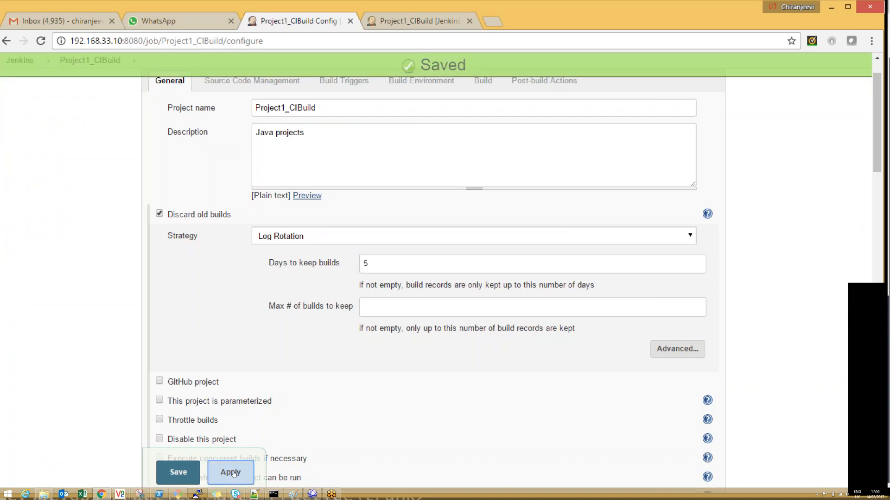
click(352, 235)
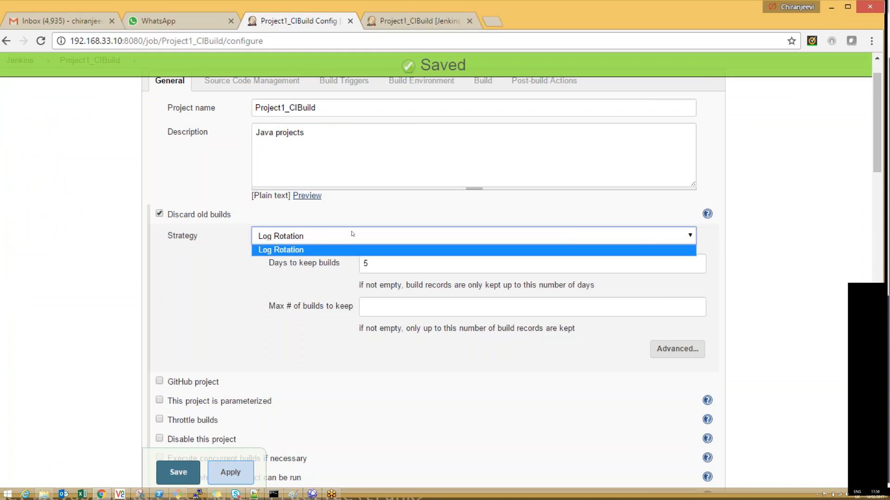
click(353, 235)
click(179, 465)
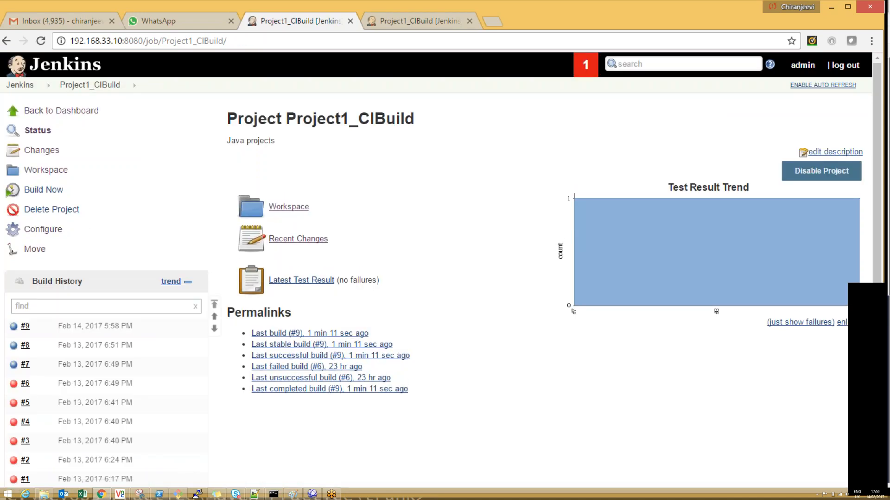
Step: Reconfigure the job by clearing the days to keep builds, setting the maximum number of builds to keep to 5, and saving
click(41, 229)
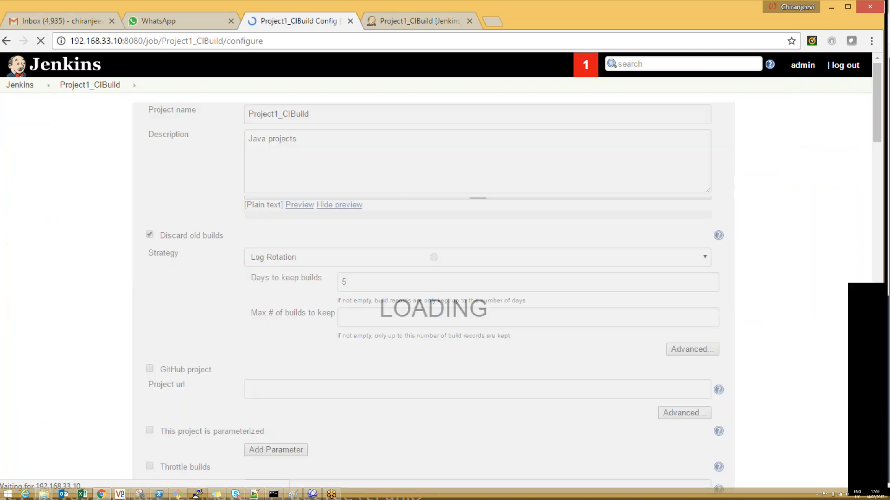
double_click(366, 307)
key(BackSpace)
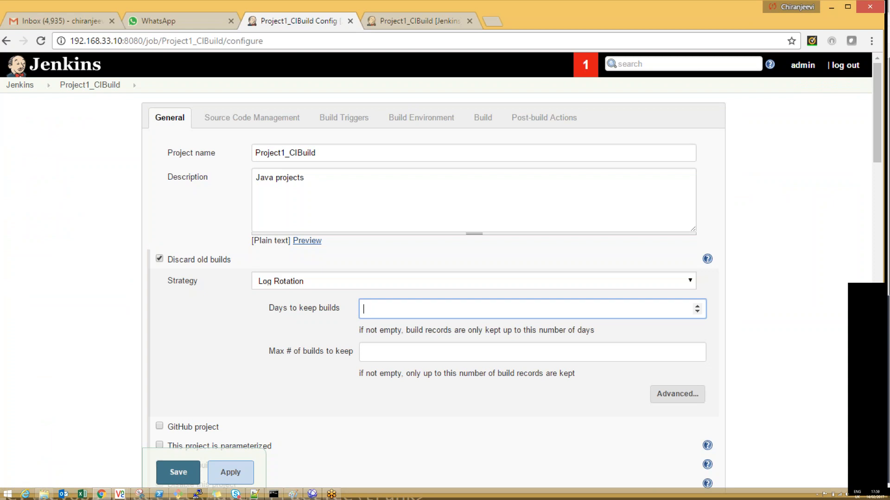
click(373, 352)
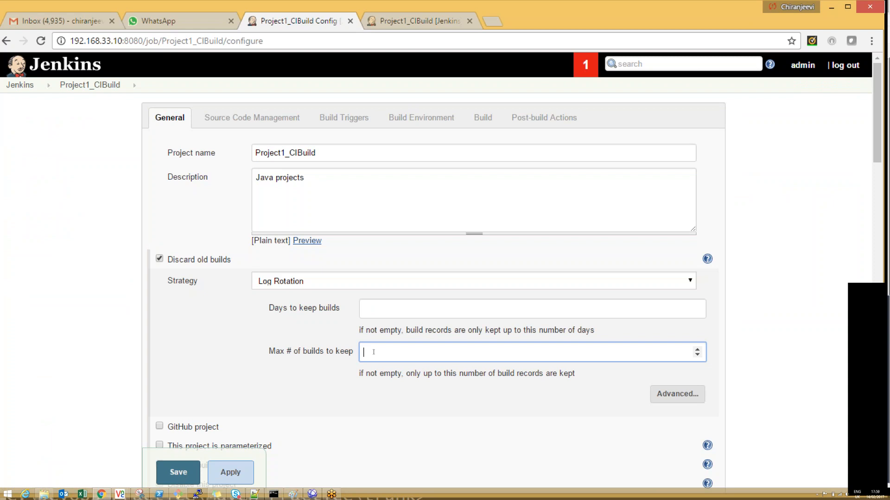
text(5)
click(180, 477)
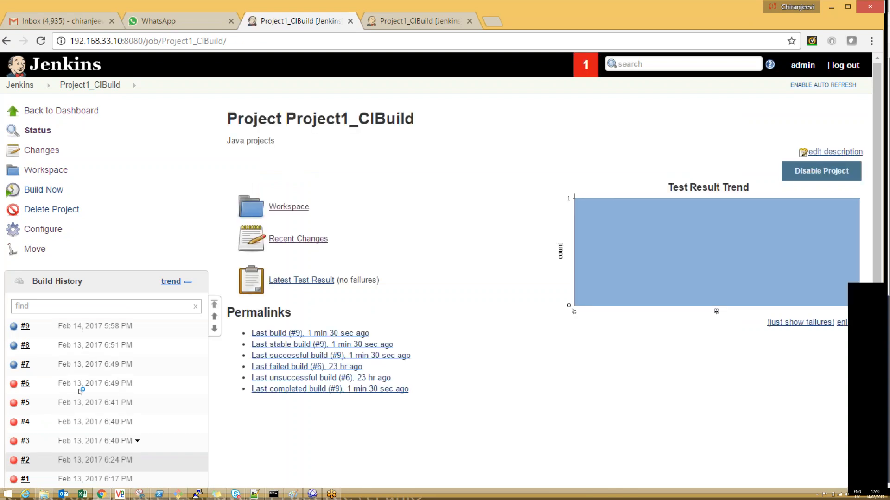
Step: Run another build of Project1_CIBuild and refresh the project page to update its build history
click(43, 190)
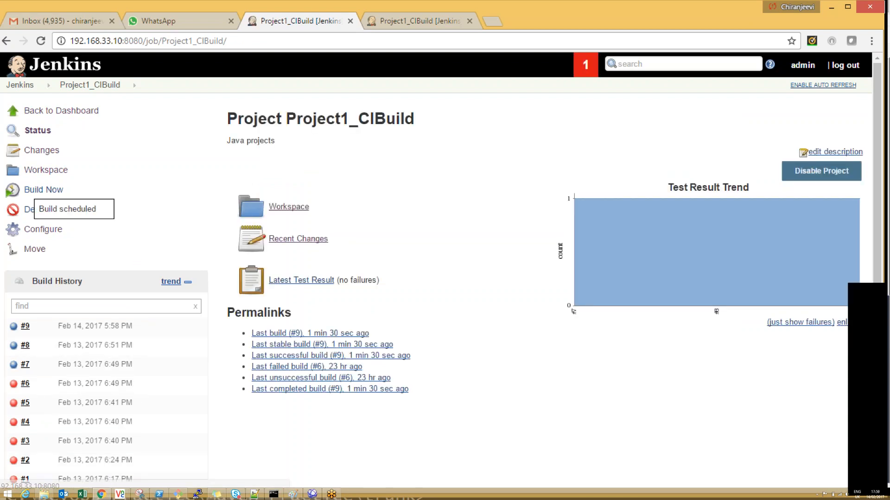
click(41, 43)
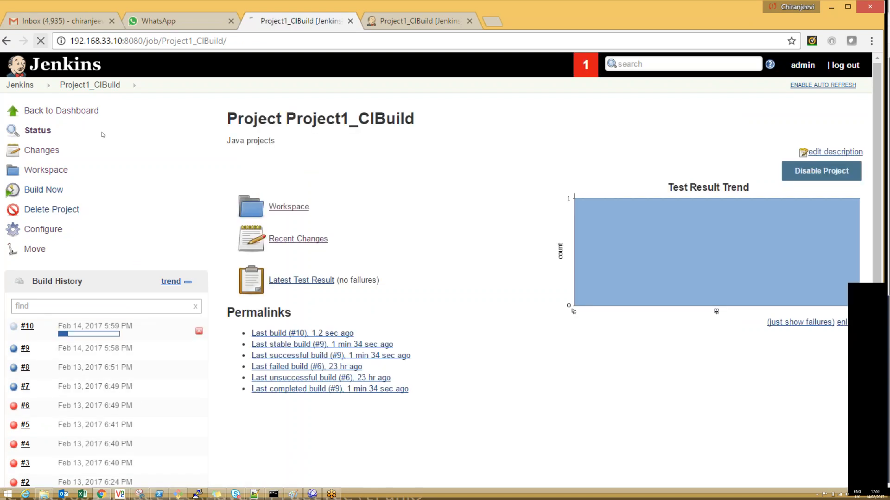
click(41, 43)
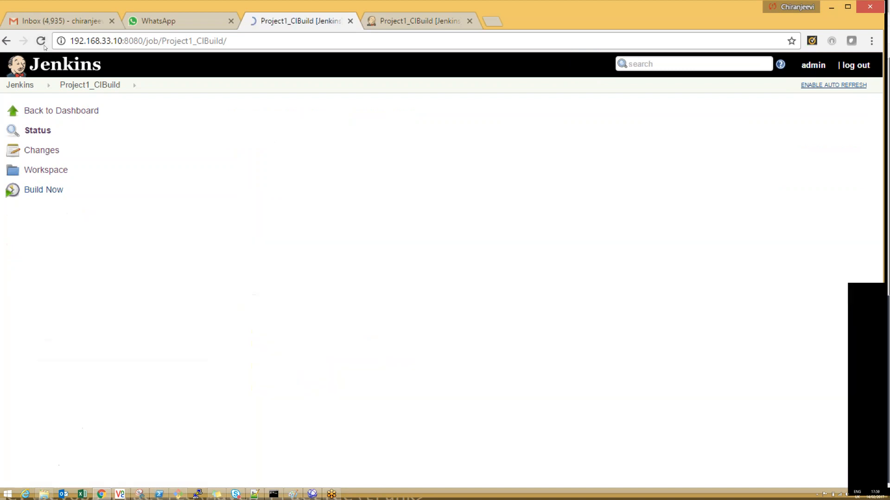
click(41, 41)
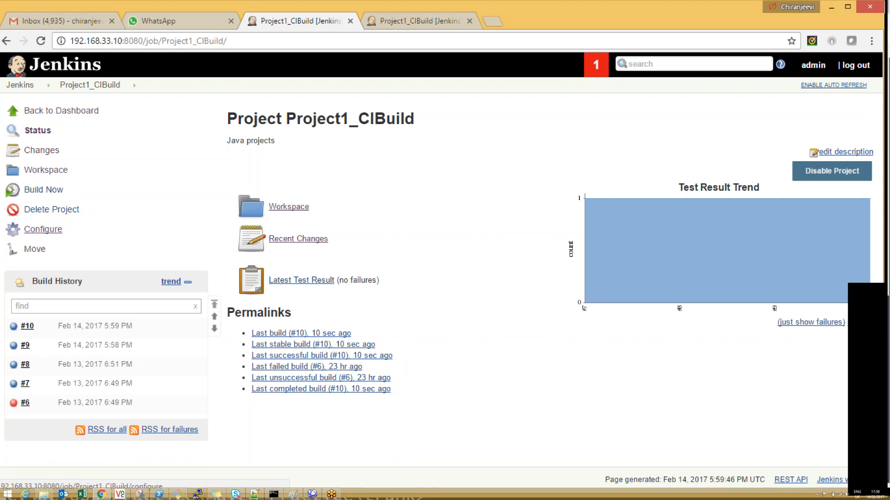
click(44, 230)
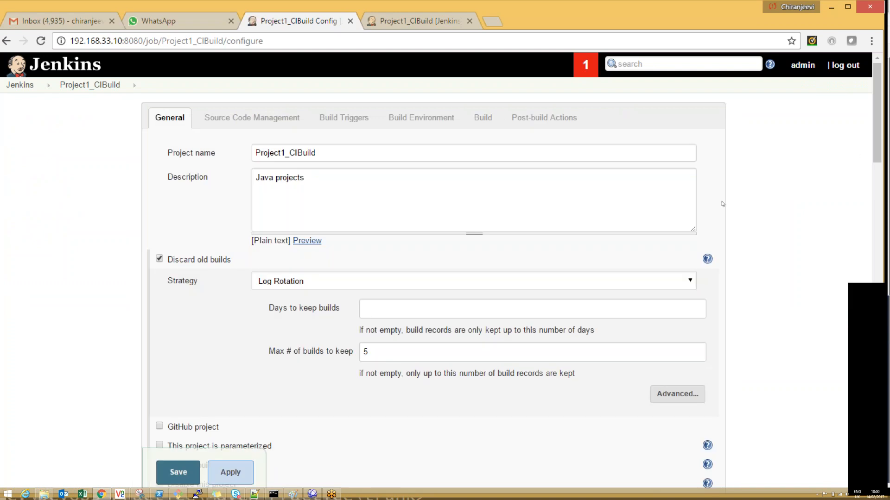
click(384, 352)
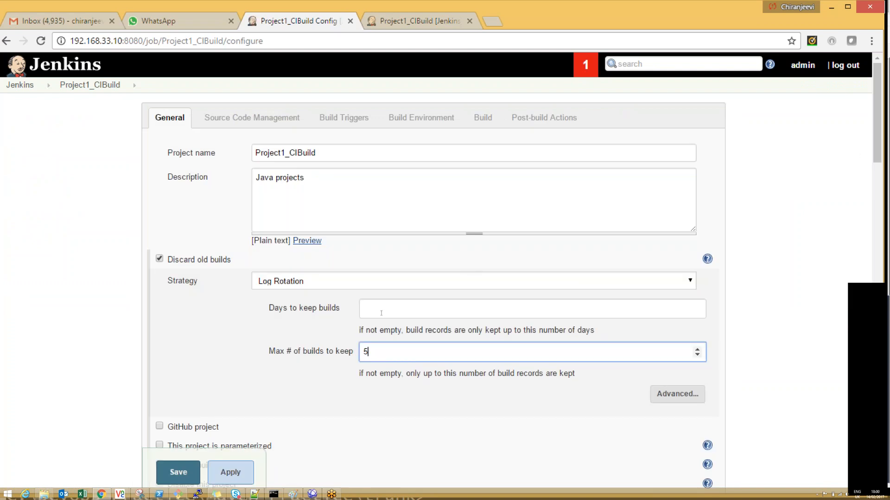
click(382, 309)
text(5)
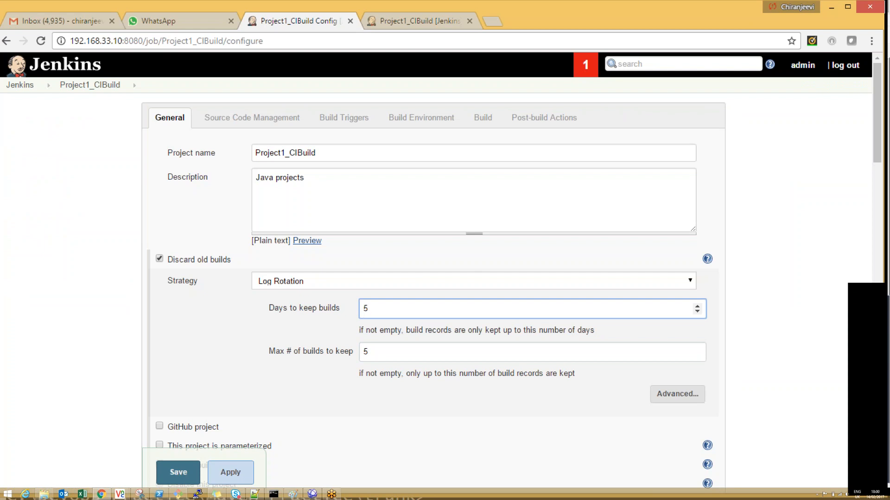
click(89, 85)
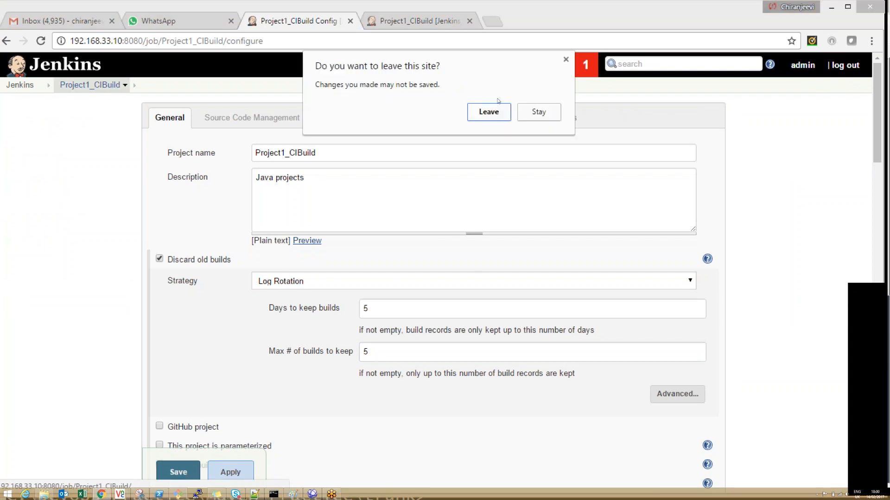
click(489, 112)
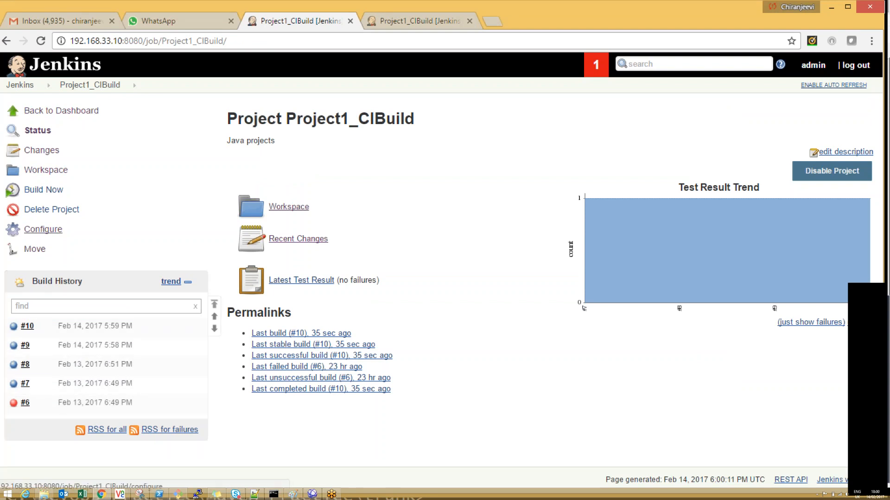
Step: In the job configuration, set the days to keep builds to 1 and clear the maximum number of builds to keep
click(44, 231)
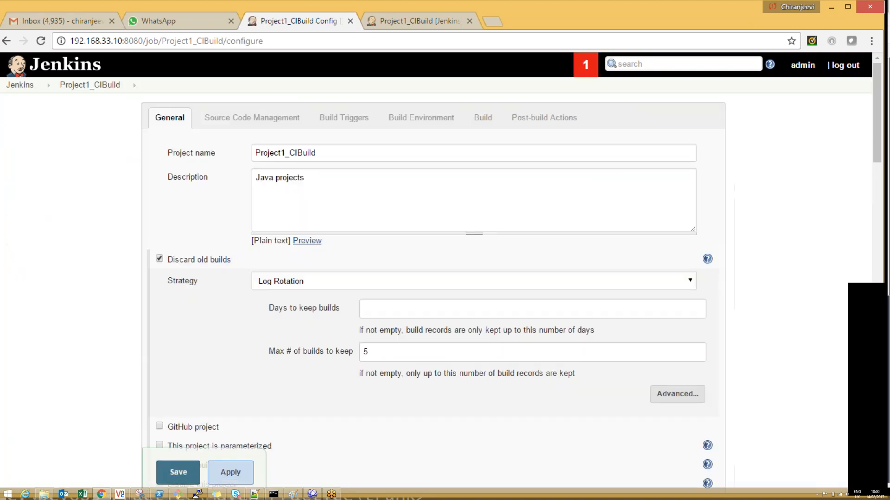
click(370, 351)
click(376, 307)
text(1)
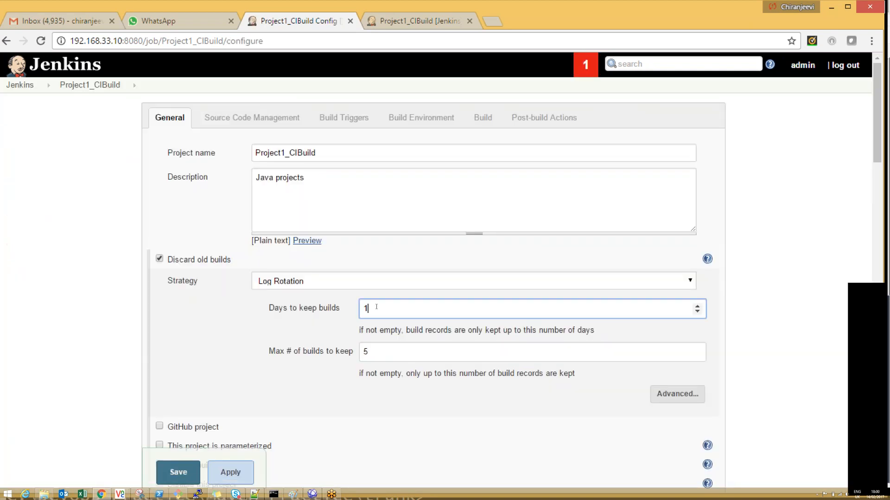
click(365, 355)
key(BackSpace)
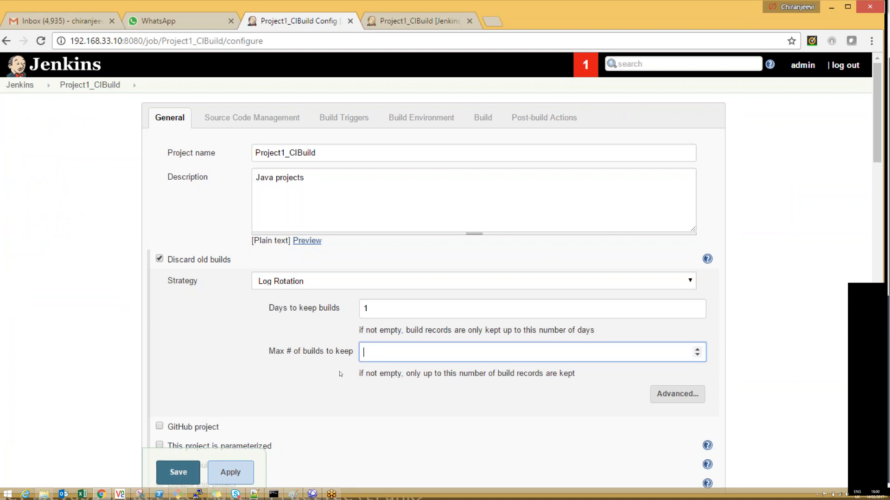
Step: Apply and save the job configuration, and run another build of Project1_CIBuild with its page refreshed to update the build history
click(230, 472)
click(178, 472)
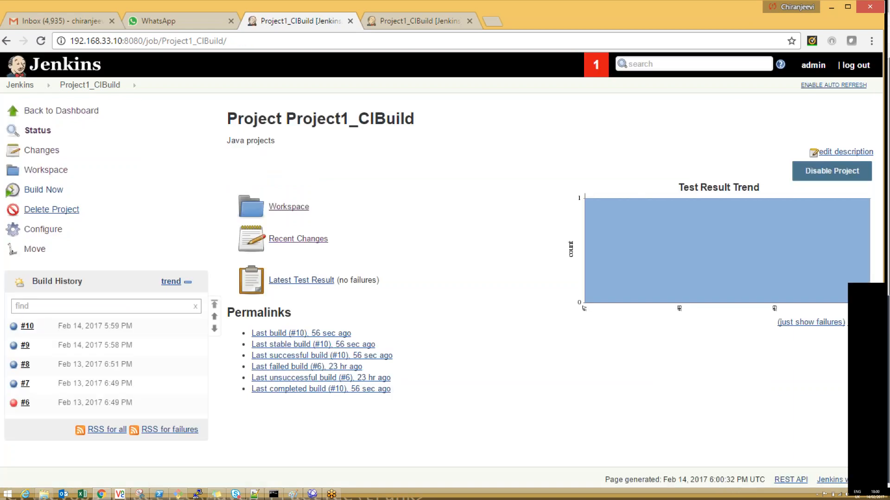
click(44, 189)
click(40, 40)
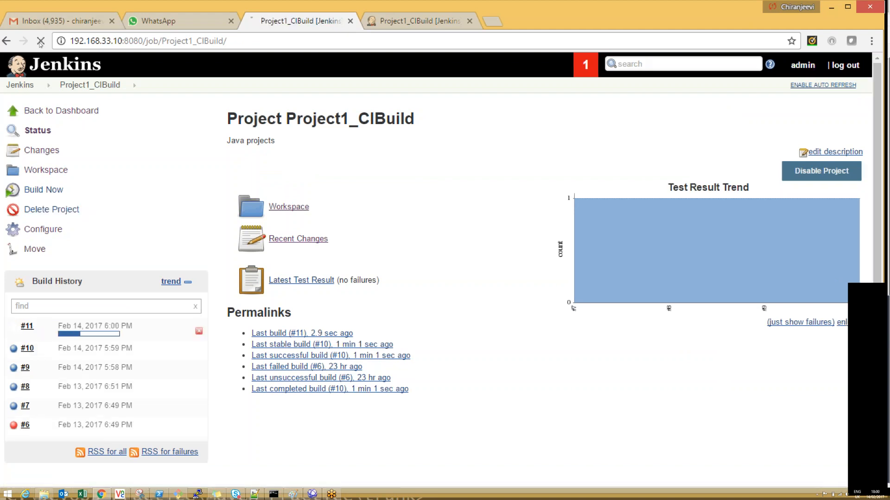
click(40, 41)
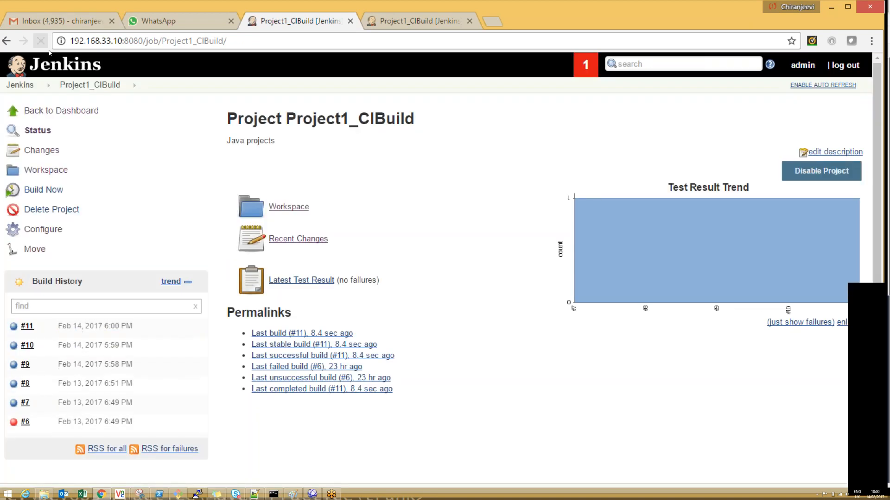
click(41, 44)
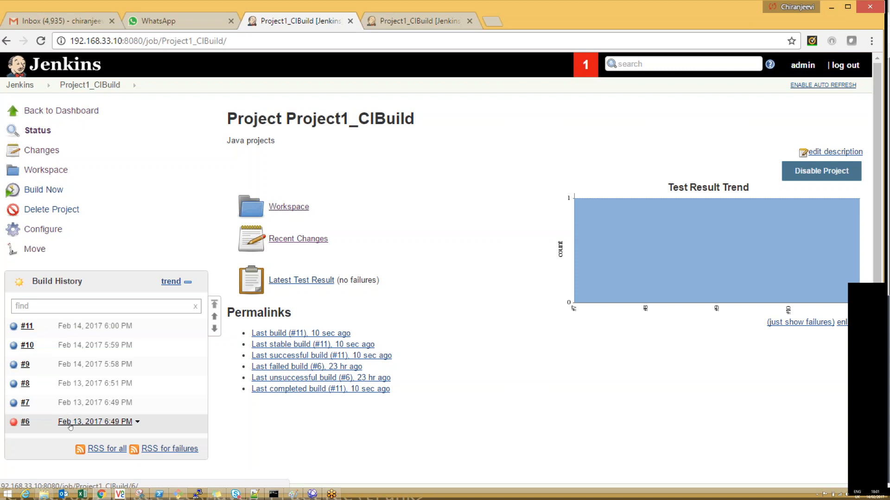
Step: Reopen the Project1_CIBuild configuration and disable Discard old builds, leaving GitHub project disabled
click(50, 229)
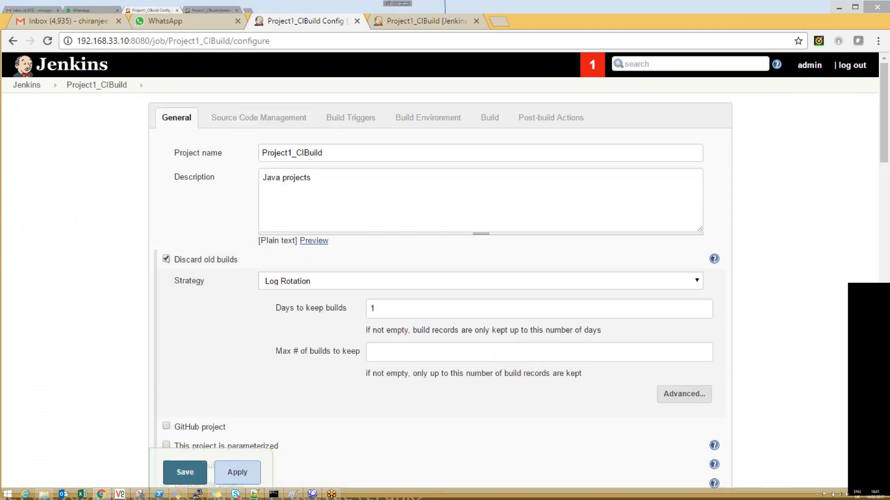
click(166, 259)
click(166, 279)
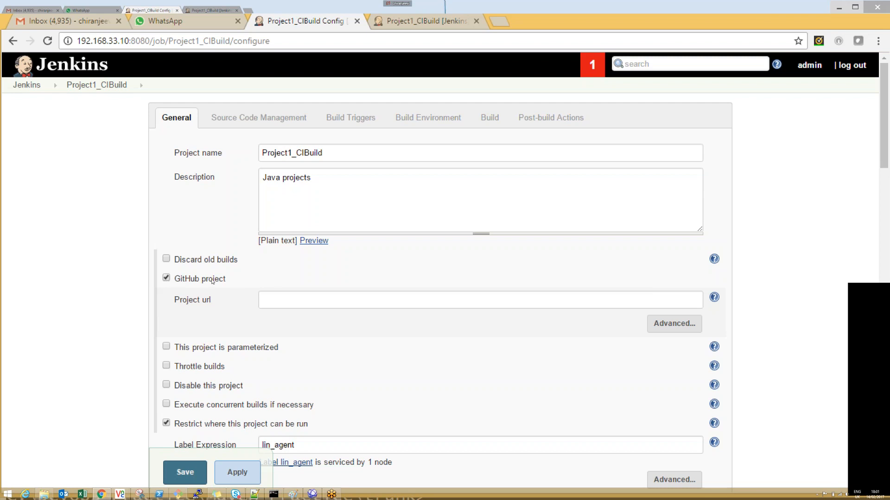
click(166, 278)
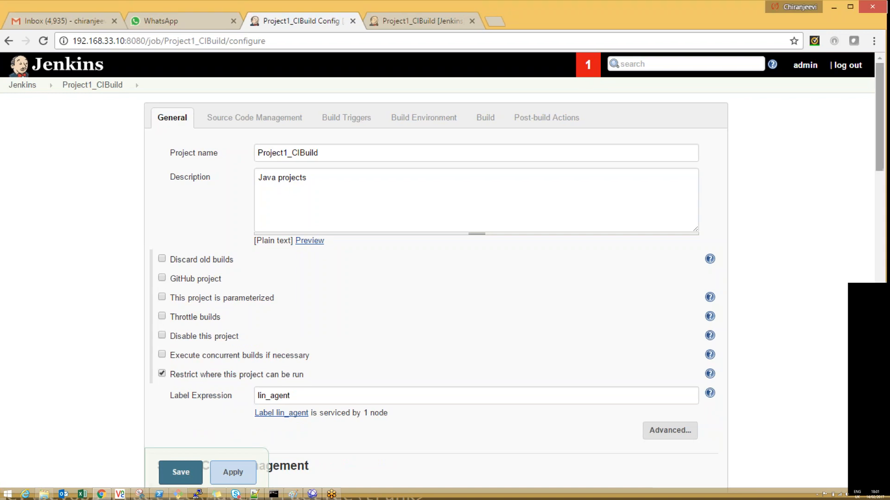
Step: Mark the project as parameterized in the General settings of the job configuration
scroll(884, 210, down, 5)
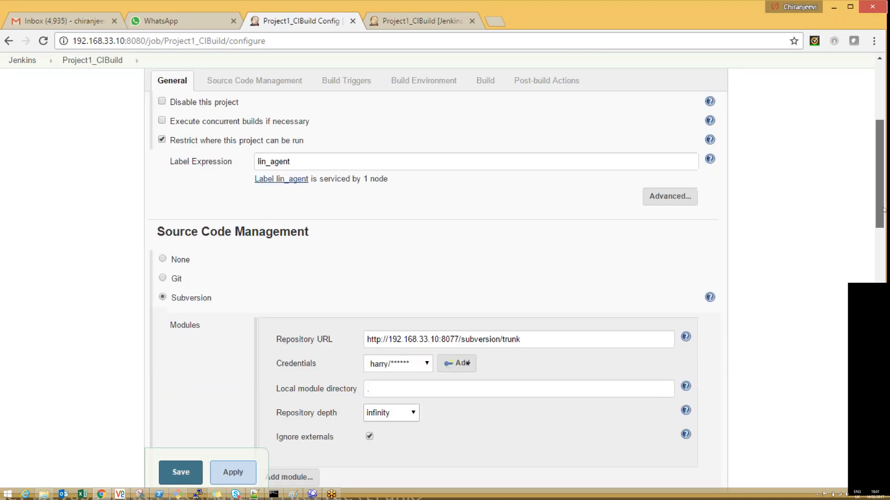
scroll(884, 210, up, 1)
scroll(884, 232, down, 6)
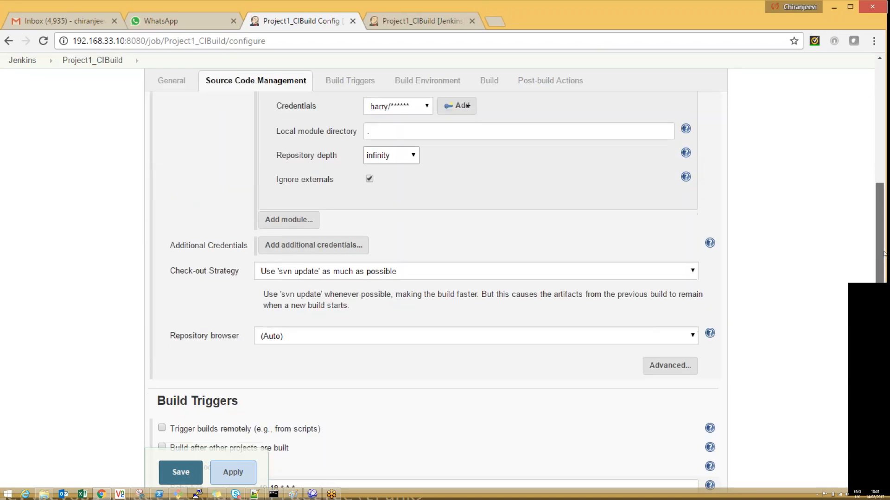
scroll(884, 253, up, 12)
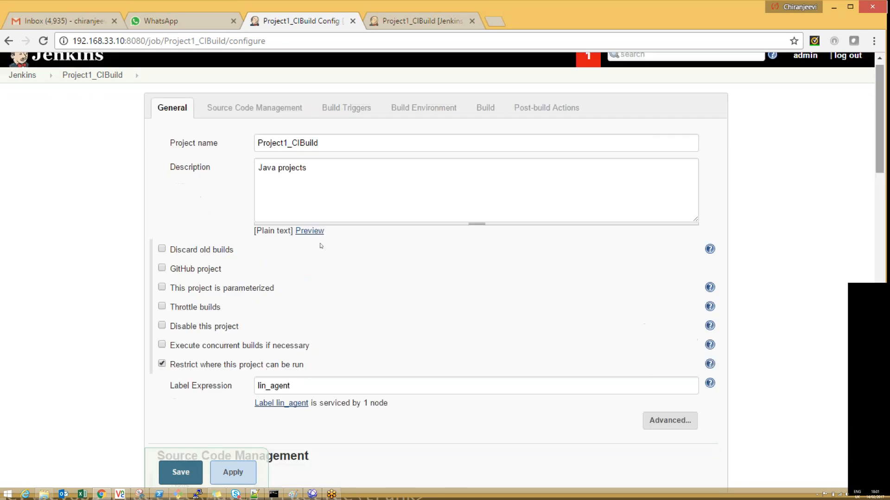
click(162, 288)
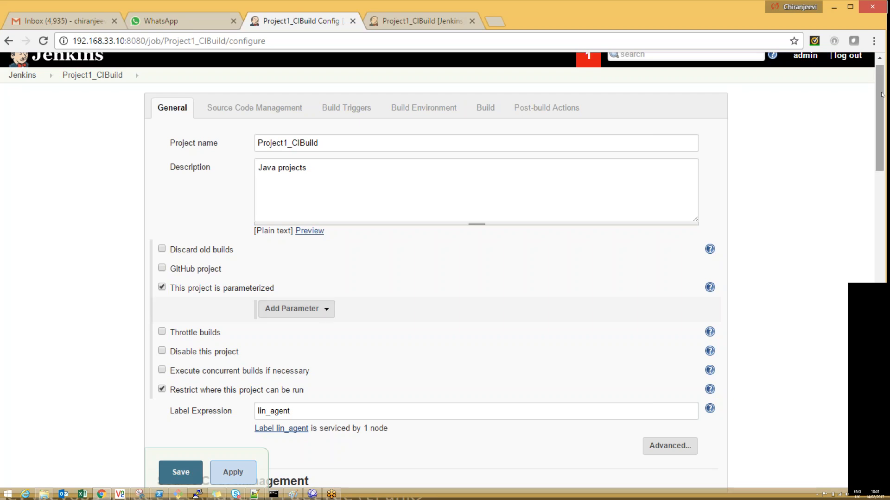
Step: Try replacing the package goal with install in the Invoke top-level Maven targets build step
drag(883, 95, 877, 350)
double_click(269, 285)
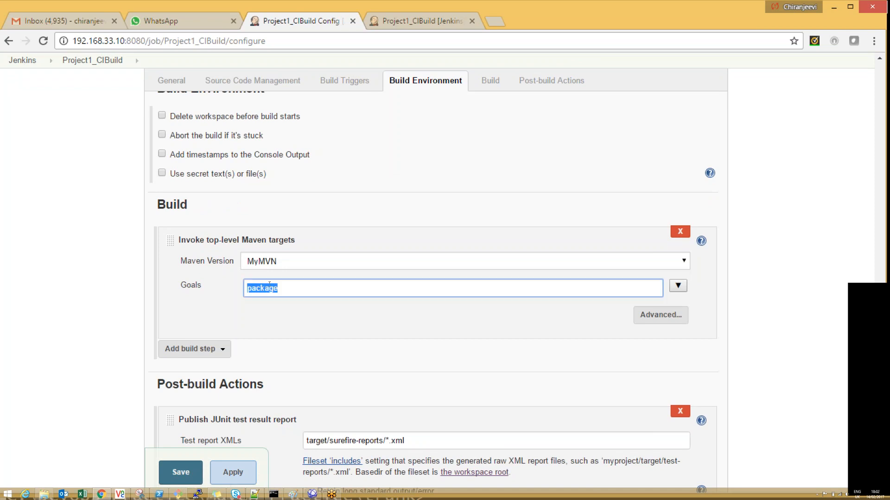
text(install===)
key(BackSpace)
key(BackSpace)
key(BackSpace)
key(BackSpace)
key(BackSpace)
key(BackSpace)
key(BackSpace)
key(BackSpace)
key(BackSpace)
key(BackSpace)
text(com)
key(BackSpace)
key(BackSpace)
key(BackSpace)
scroll(882, 200, up, 20)
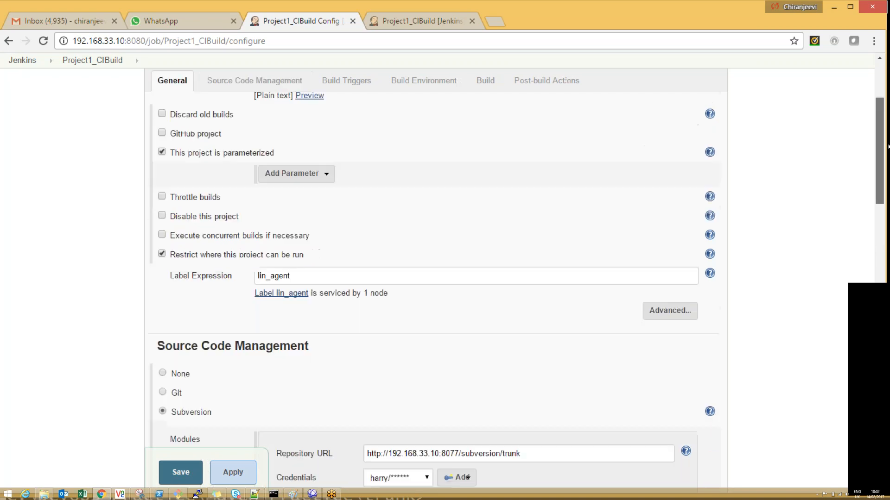
scroll(510, 231, up, 2)
click(323, 297)
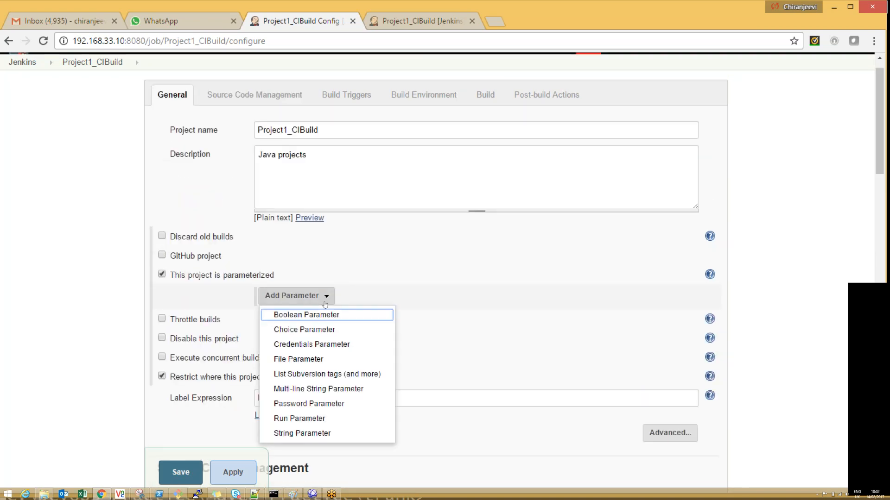
click(302, 433)
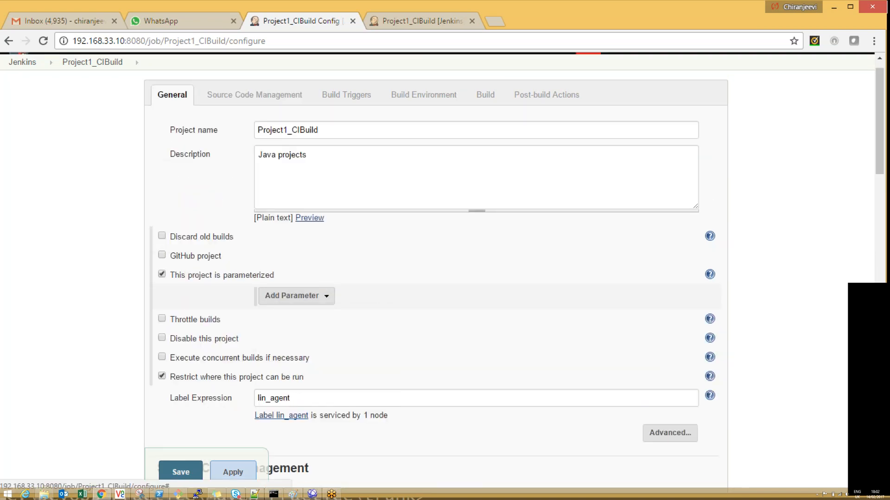
click(364, 299)
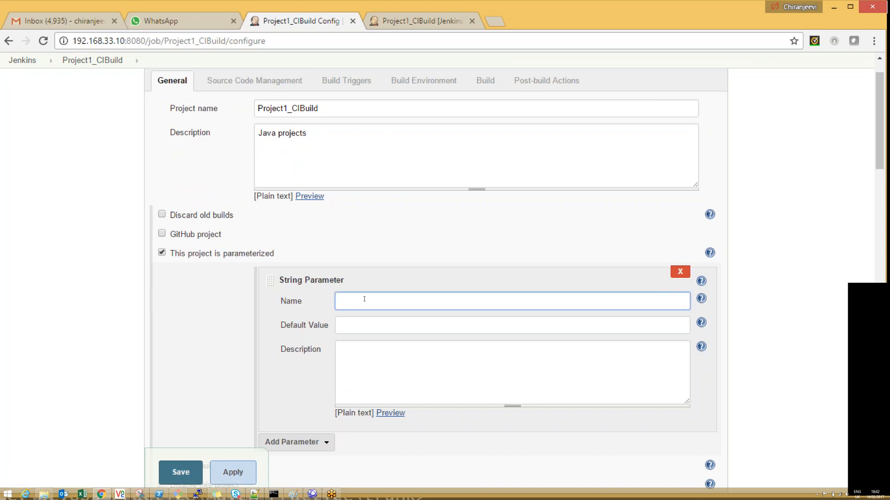
click(680, 272)
Step: Add a Choice Parameter named Target to the parameterized project
click(296, 274)
click(305, 307)
click(360, 250)
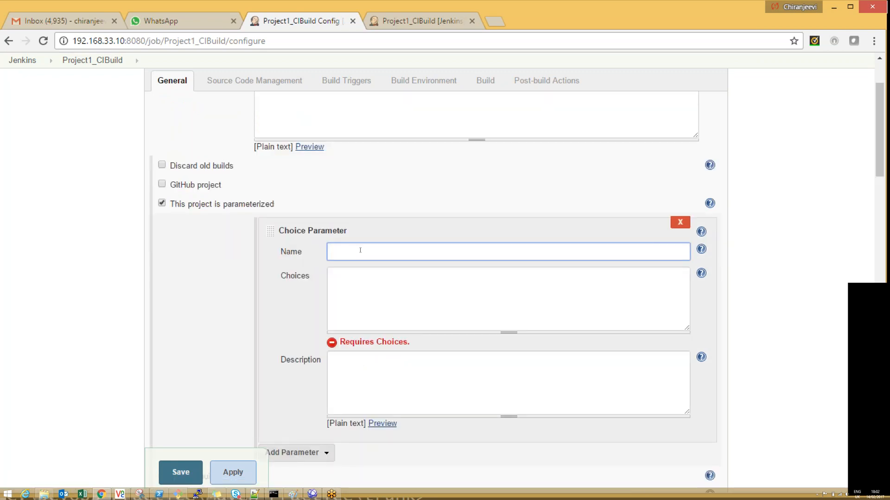
text(Target)
key(Tab)
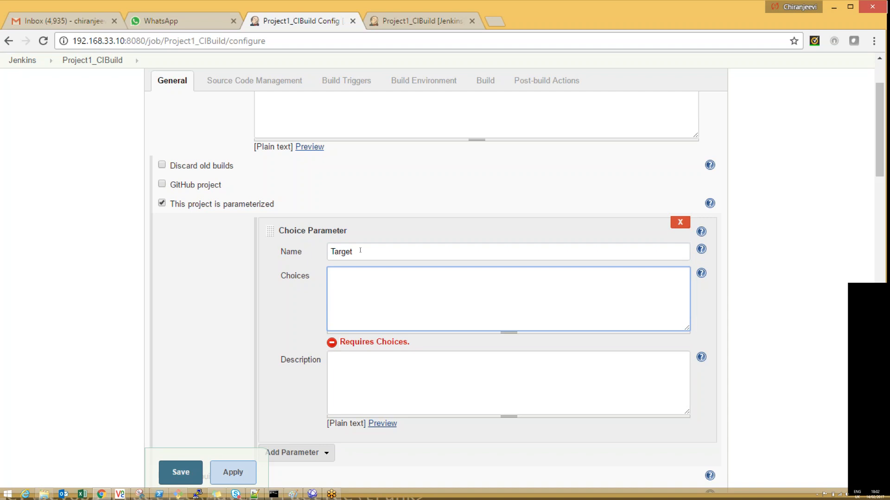
Step: Enter compile, package, install and test on separate lines as the choices of the Target parameter
text(compile )
text(package)
key(Return)
text(inst)
text(all )
text(test)
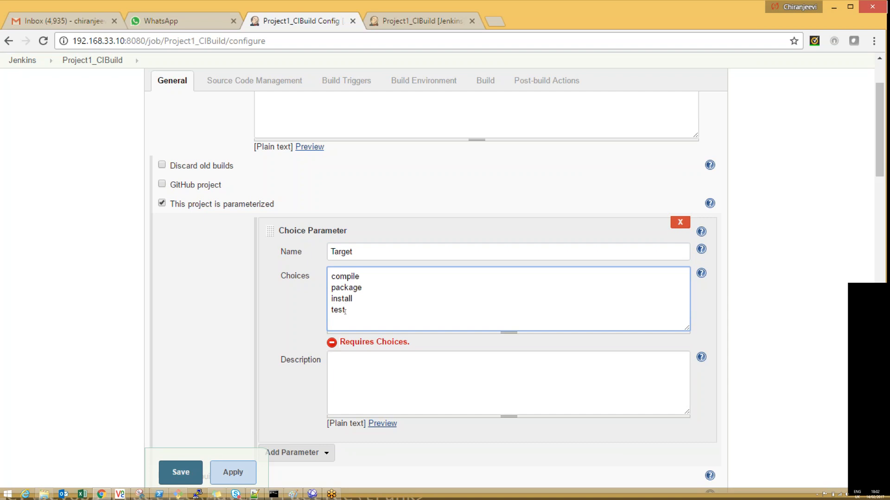
drag(882, 157, 882, 182)
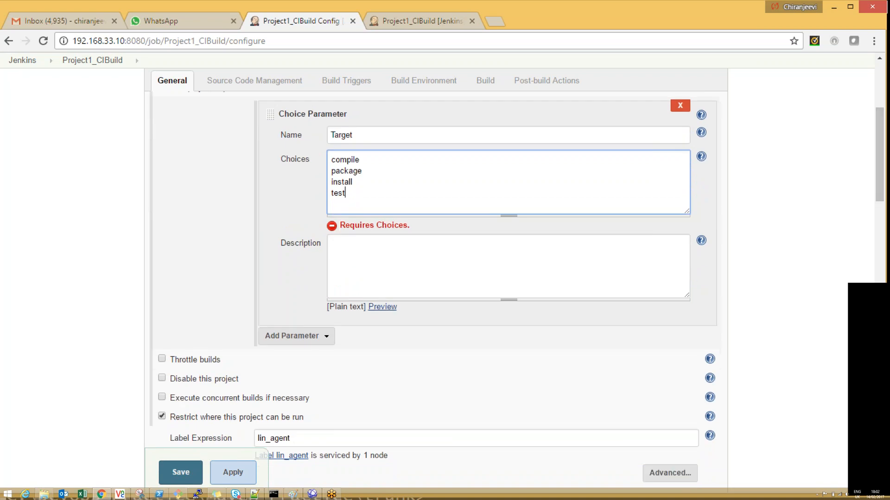
key(shift+Tab)
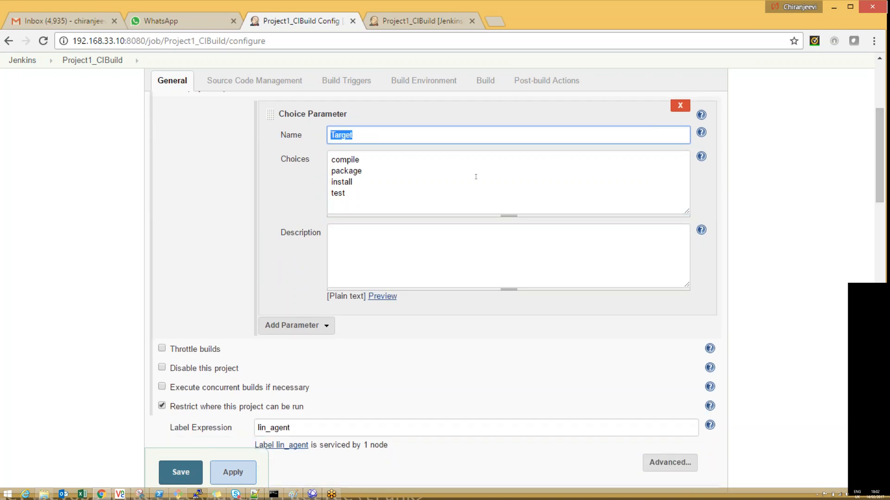
Step: Set the goals of the top-level Maven build step to ${Target} and save the job configuration
drag(877, 146, 878, 403)
click(264, 171)
text(${Target})
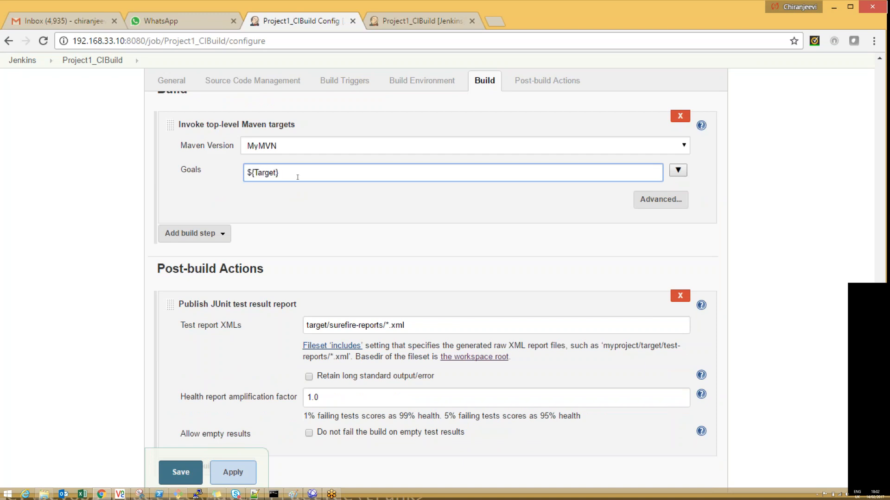
key(ctrl+a)
click(233, 472)
click(181, 472)
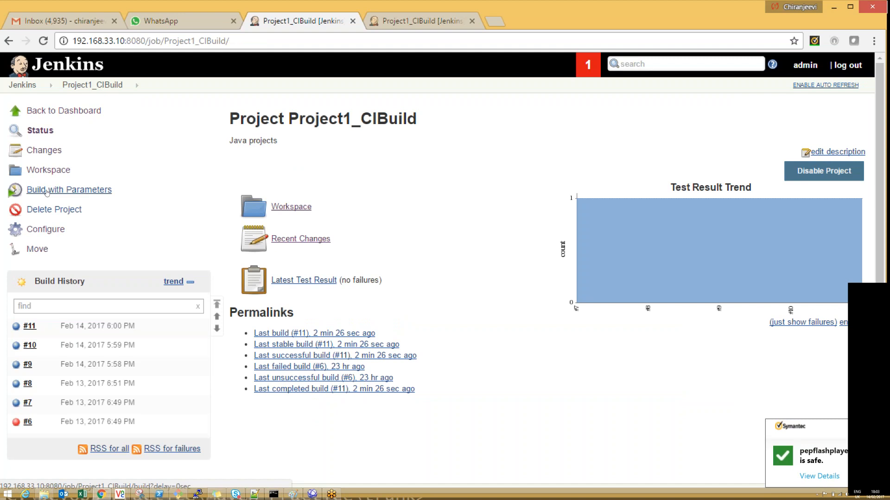
Step: Run a parameterized build of Project1_CIBuild with Target set to compile
click(47, 191)
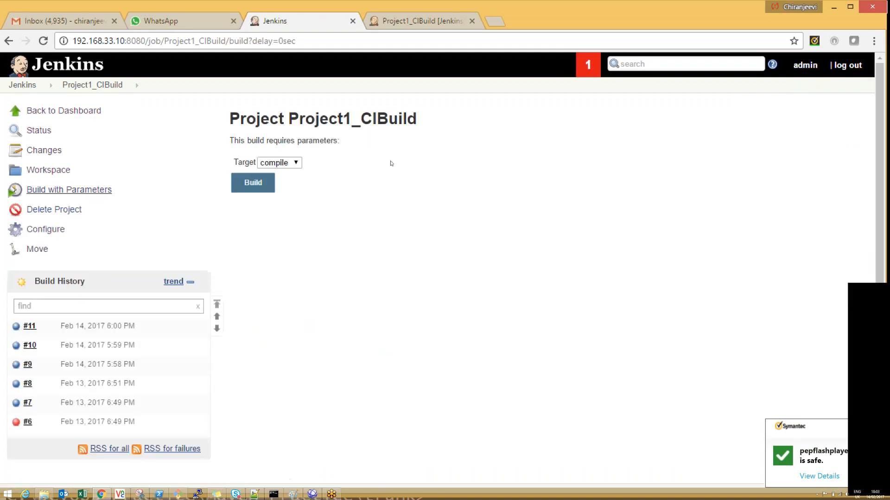
click(297, 167)
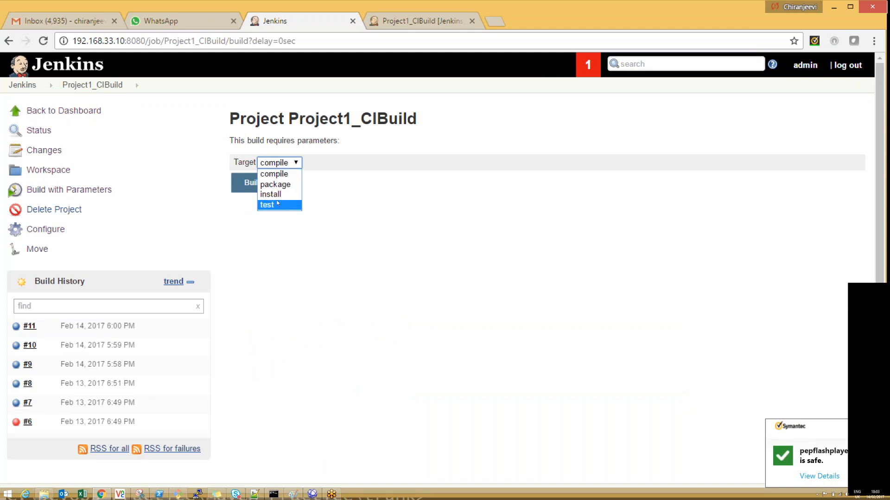
click(278, 174)
click(250, 183)
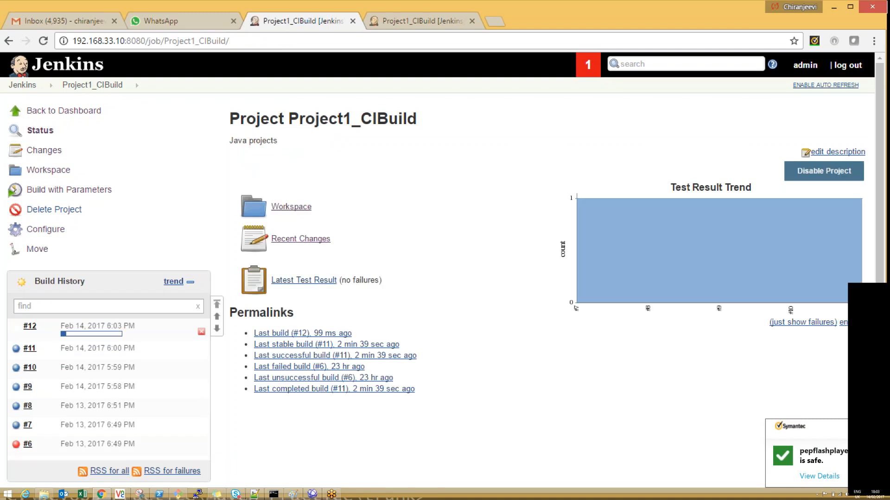
Step: Open the console output of the compile build and examine the Maven result and the JUnit test report publishing step
click(103, 334)
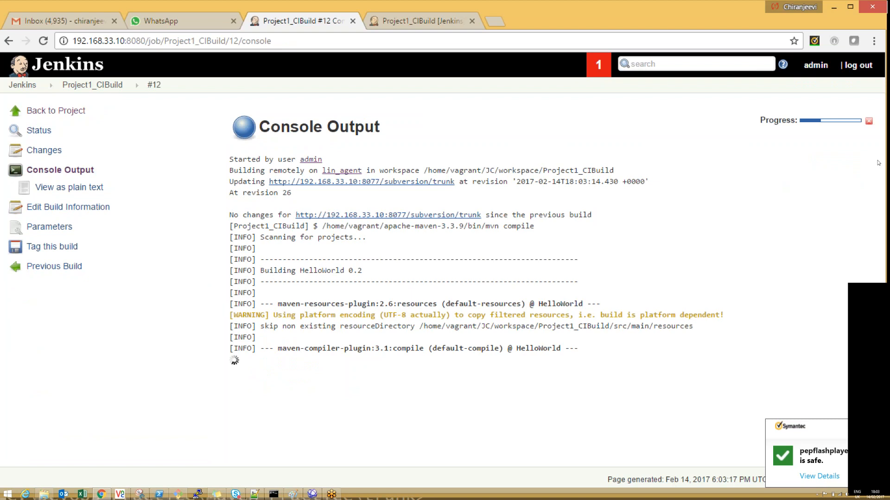
drag(260, 327, 330, 324)
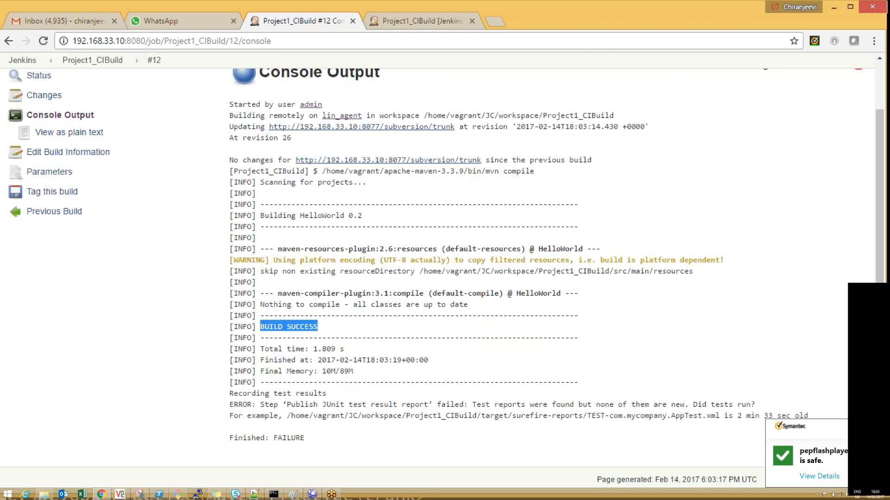
drag(287, 405, 422, 404)
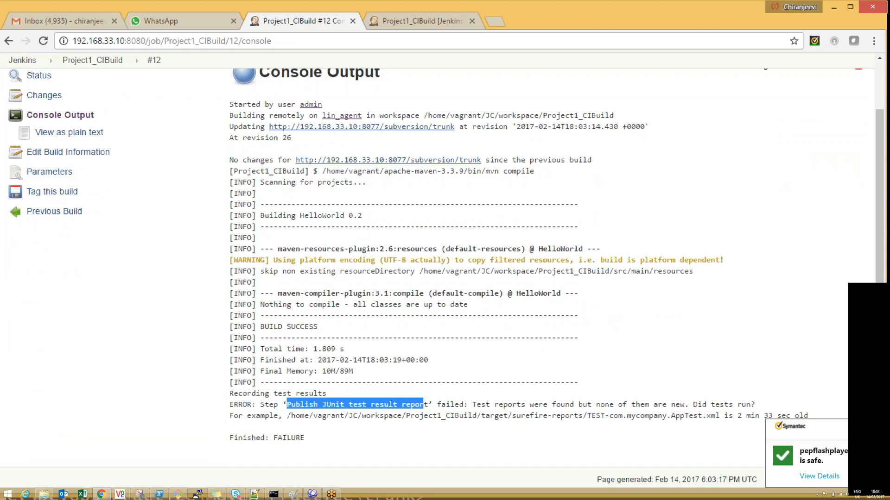
Step: Run a parameterized build of Project1_CIBuild with Target set to test, and examine the test section of its console output
click(92, 59)
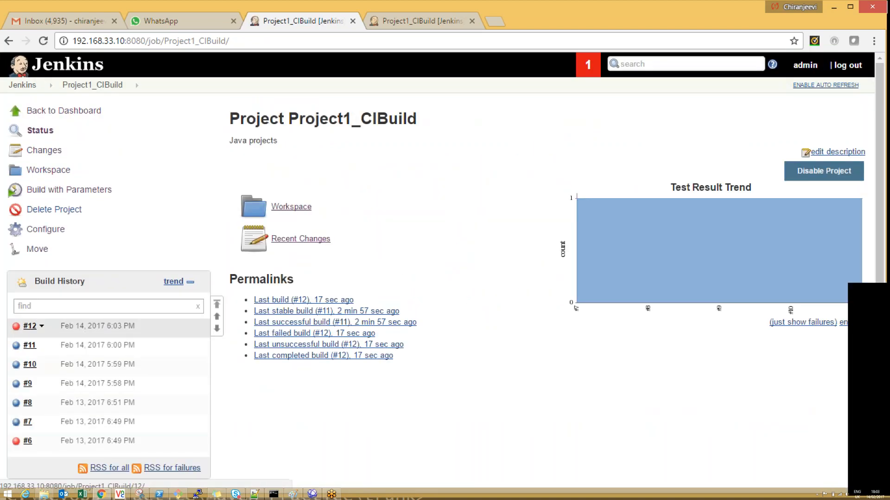
click(69, 189)
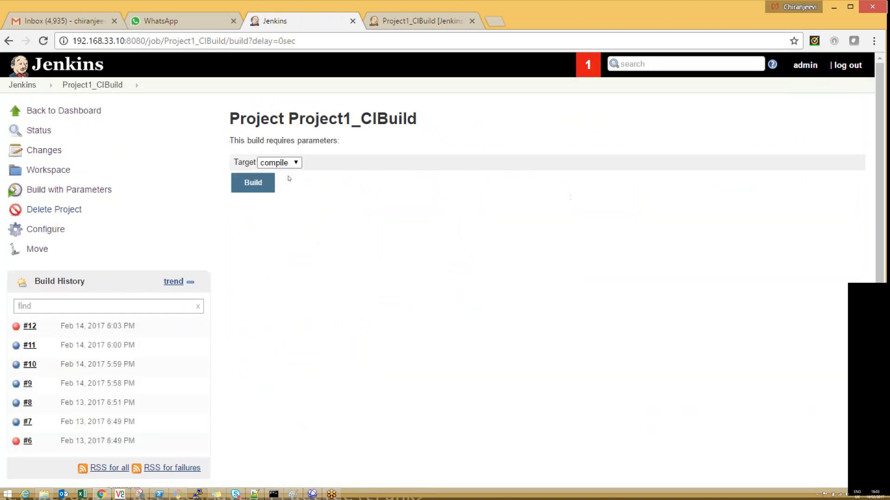
click(279, 163)
click(266, 205)
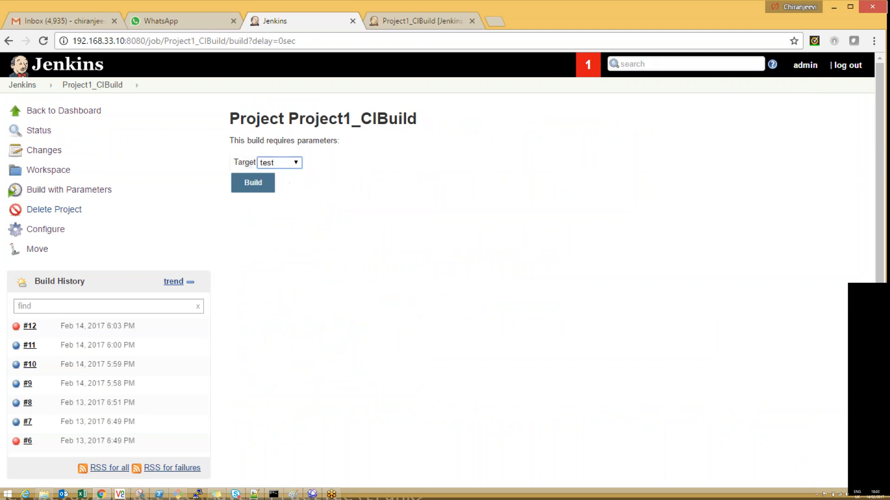
click(253, 183)
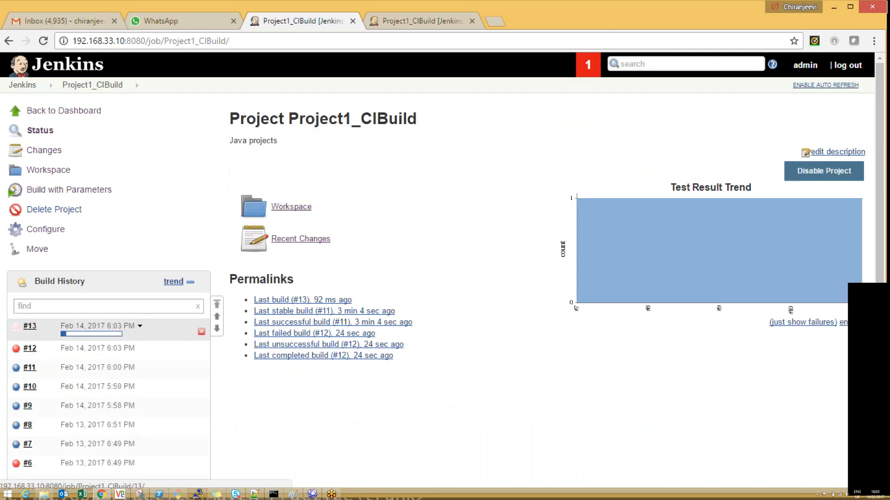
click(78, 334)
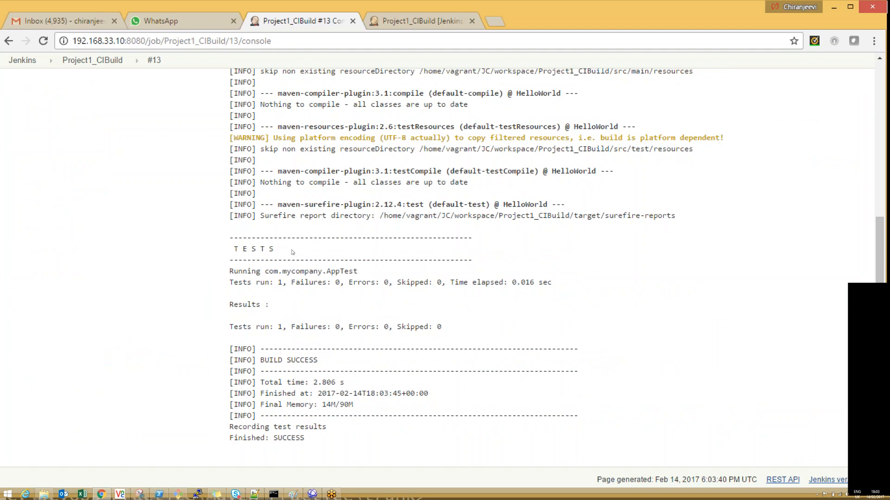
drag(243, 259, 294, 283)
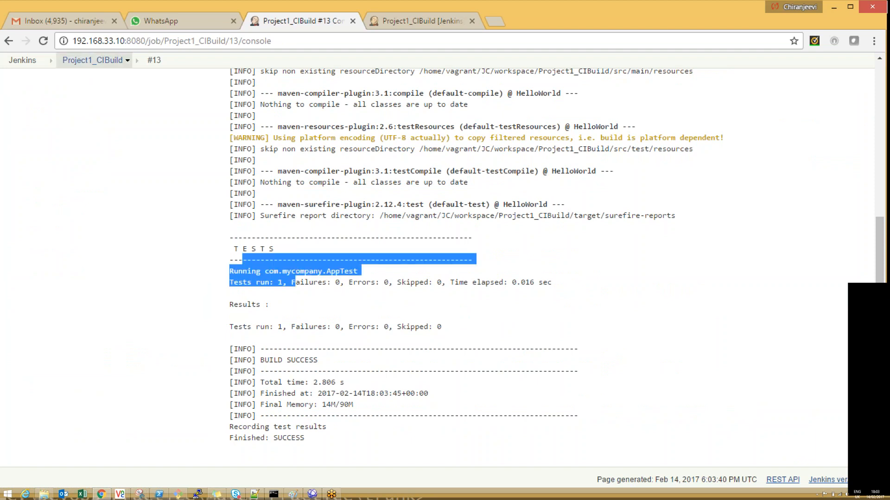
Step: Compare the summary pages of Project1_CIBuild builds #13 and #12, checking for test results, and return to the project page
click(92, 60)
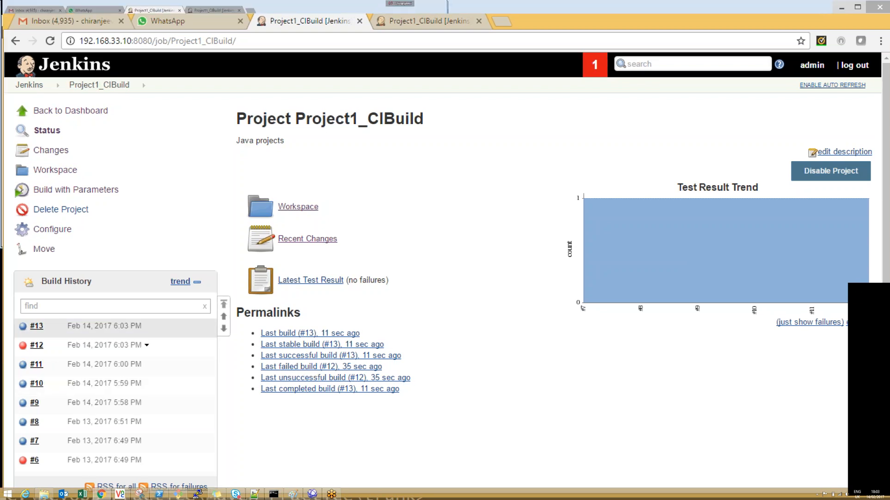
click(33, 326)
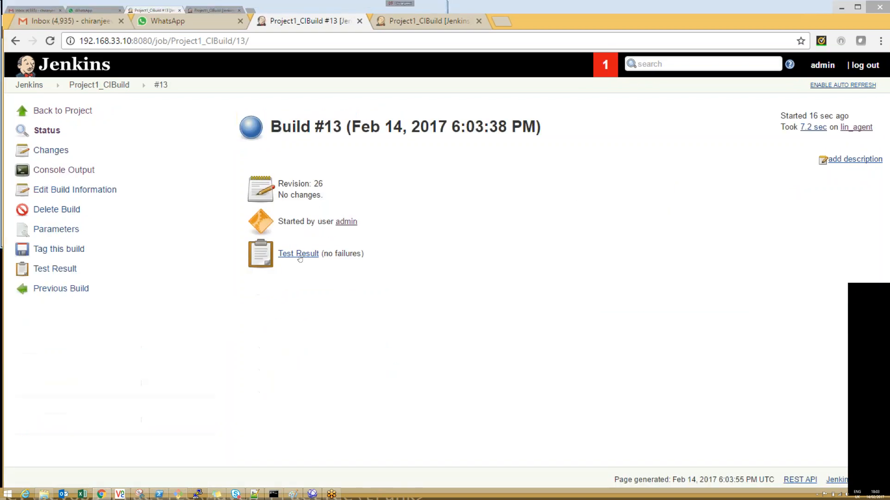
click(60, 288)
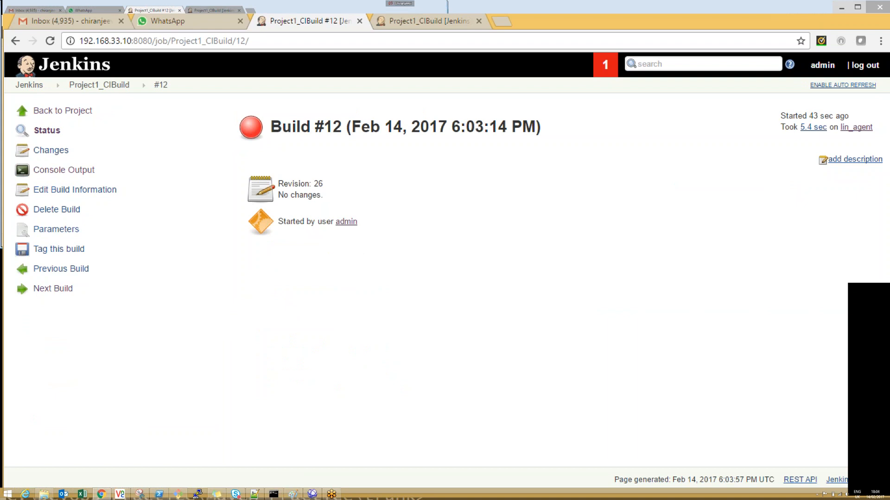
click(99, 85)
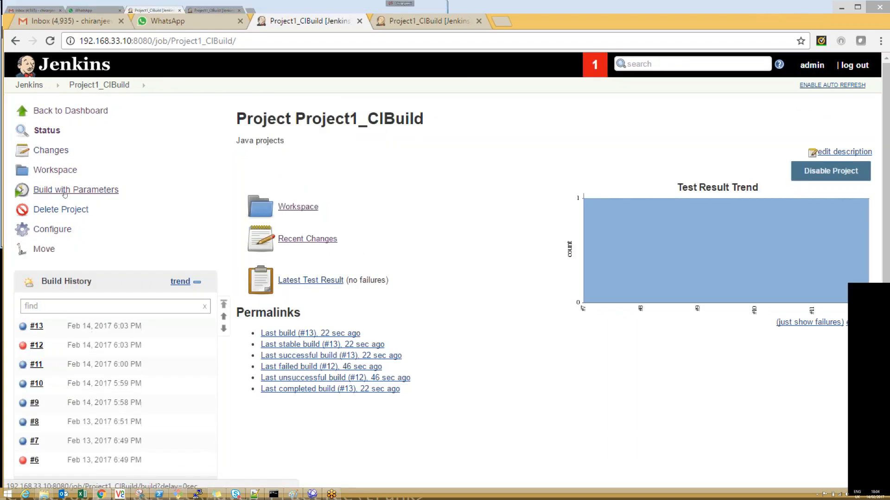
Step: Open the Project1_CIBuild configuration and add a Boolean parameter named BuildMode below the Target choice parameter
click(53, 229)
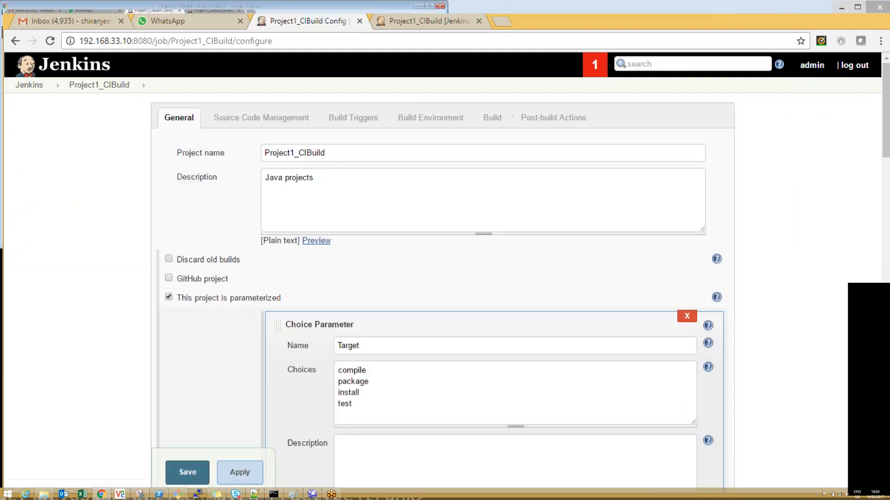
scroll(844, 181, down, 5)
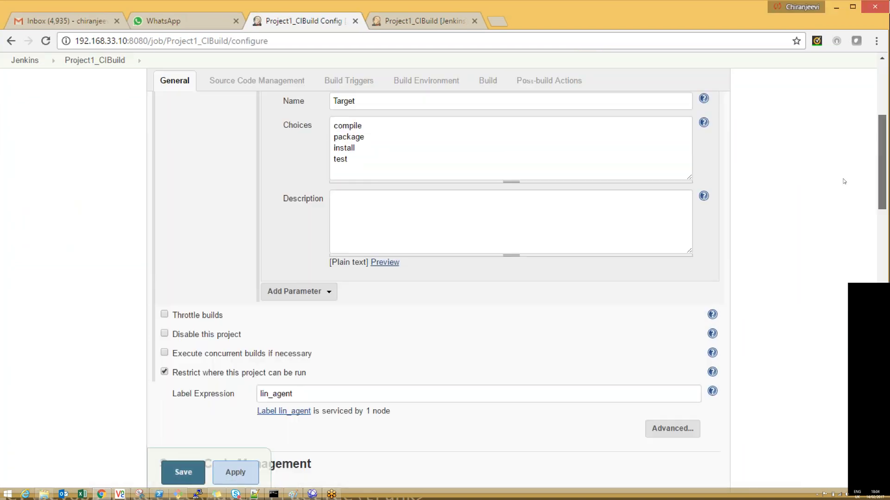
click(320, 293)
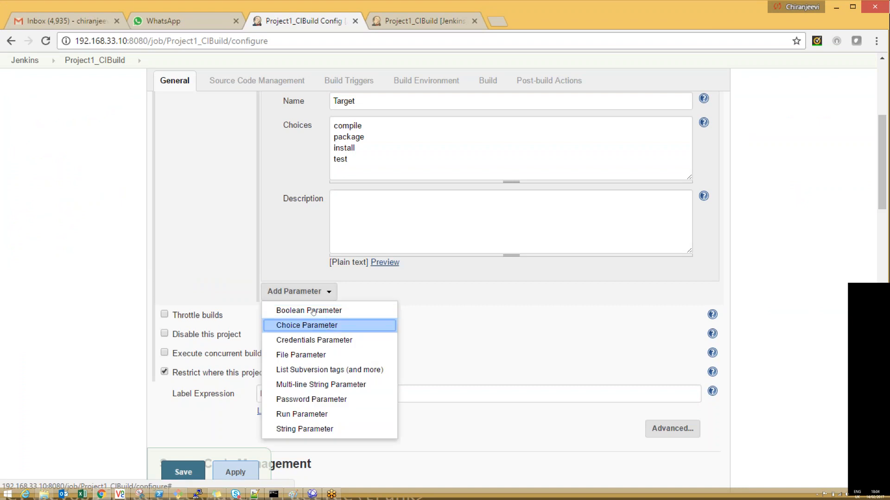
click(314, 311)
click(349, 301)
text(BuildMode)
key(Tab)
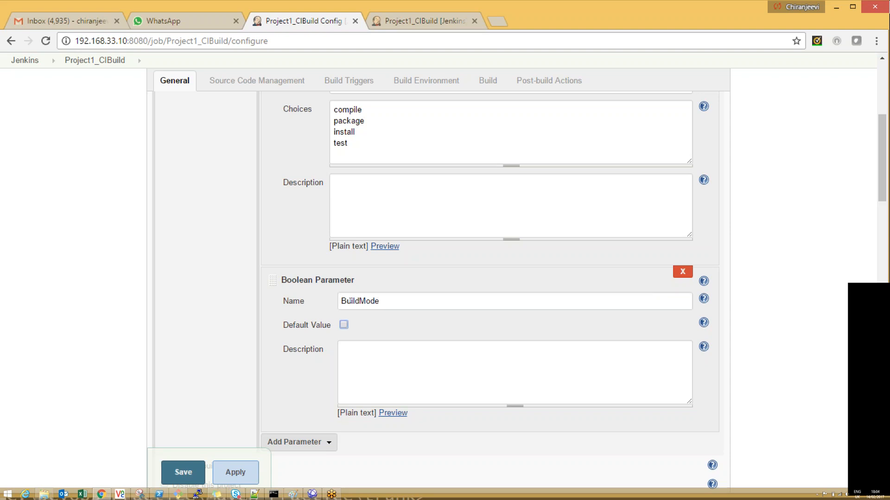
key(shift+Tab)
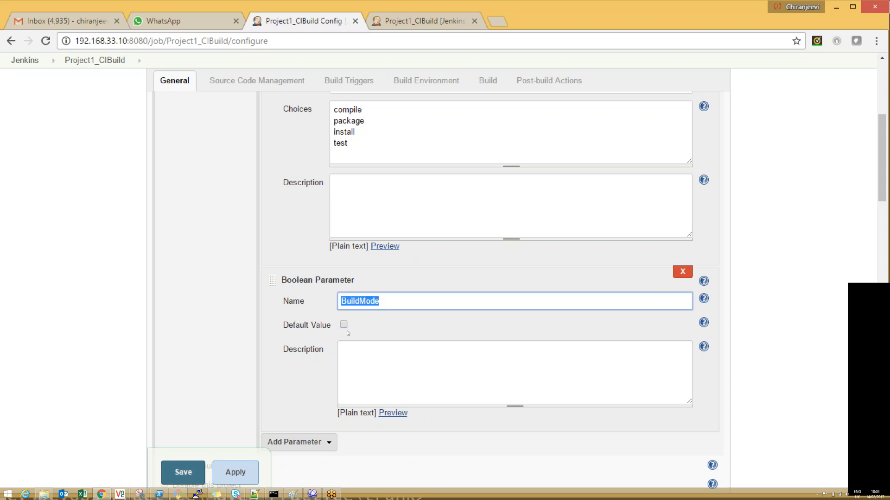
click(344, 325)
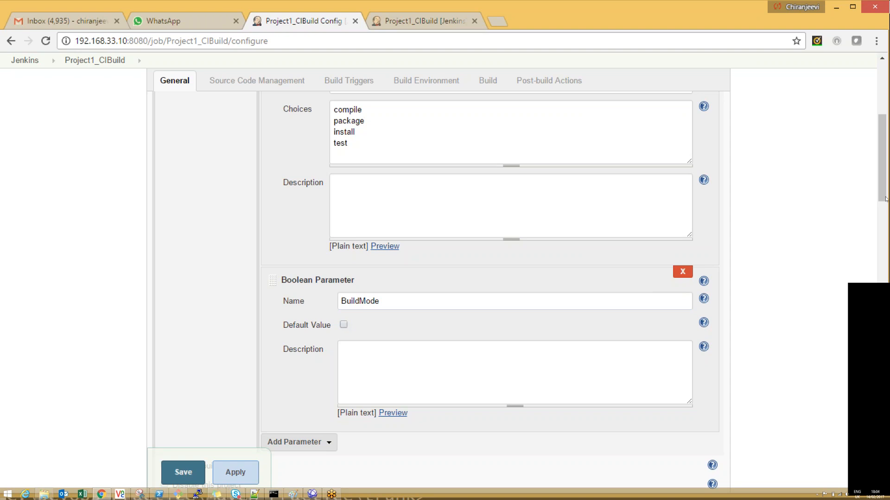
Step: Add a string parameter named UserName with the default value vagrant below the BuildMode parameter
scroll(487, 278, down, 2)
scroll(487, 278, down, 3)
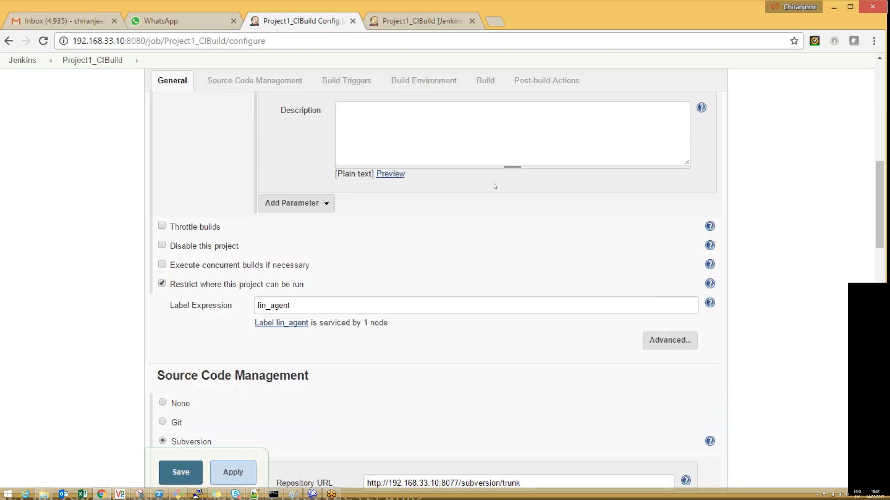
click(292, 203)
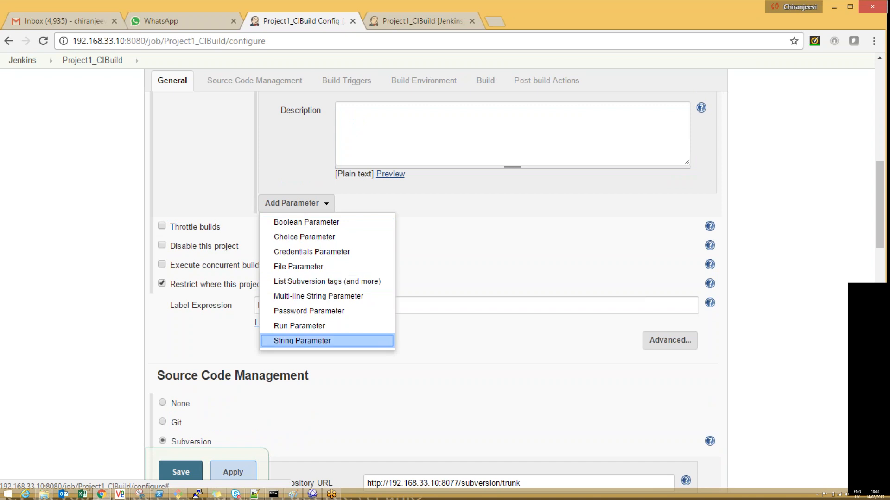
click(302, 342)
click(361, 232)
text(UserName)
key(Tab)
text(vagran)
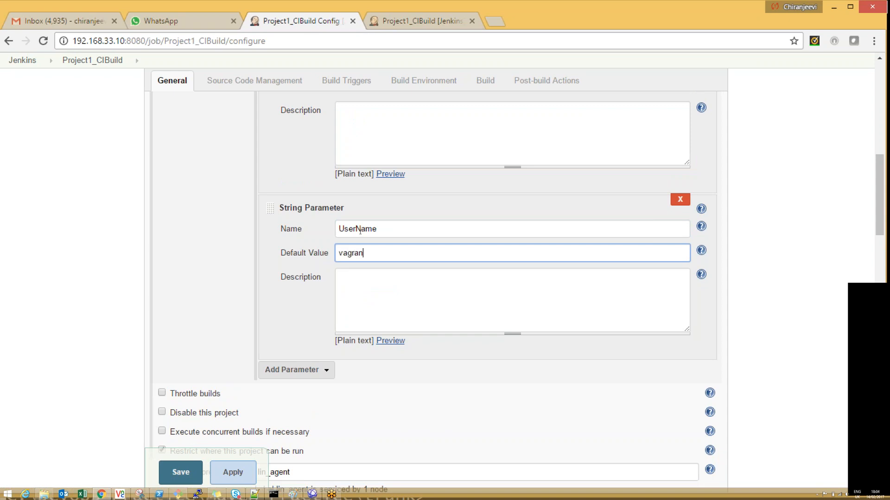
text(t)
Step: Add a password parameter named Pwd below the UserName parameter, leaving its default value empty
click(294, 370)
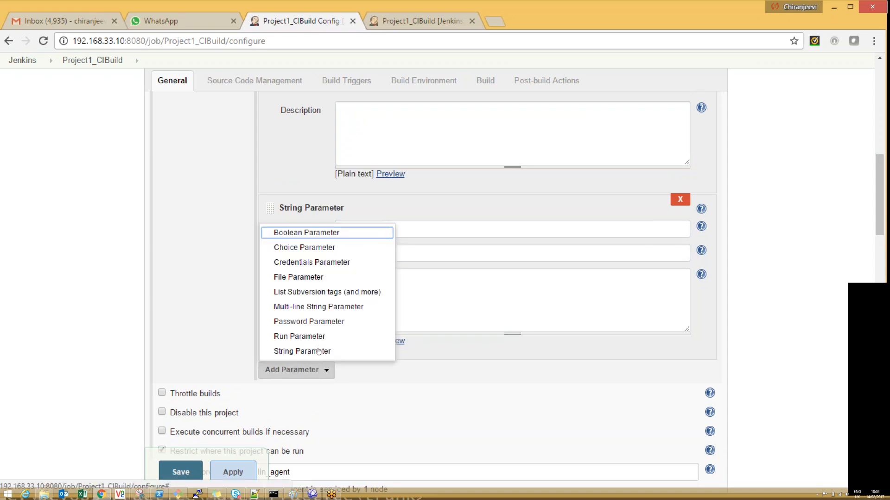
click(320, 324)
click(364, 302)
text(Pwd)
key(Tab)
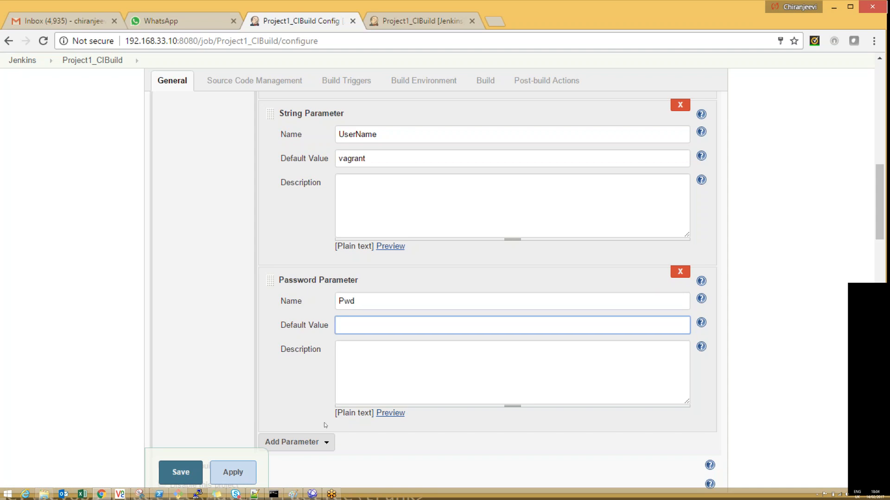
Step: Add a multi-line string parameter named Desc and save the job configuration
click(294, 442)
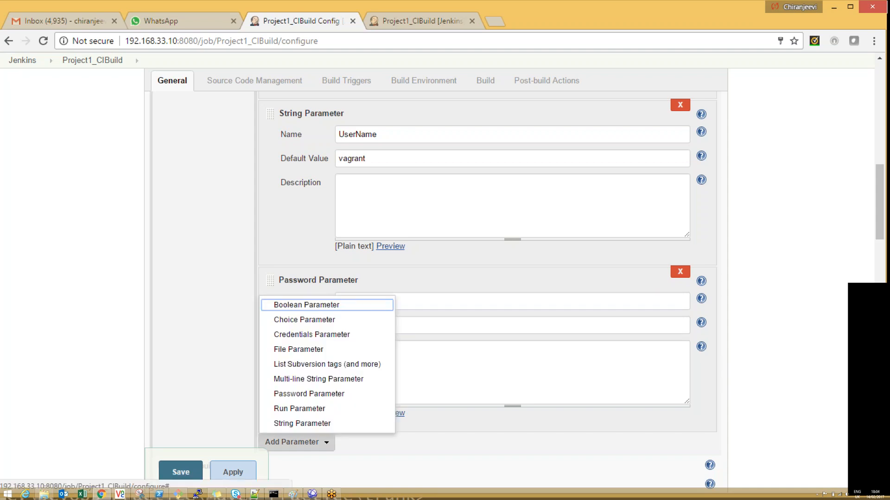
click(323, 379)
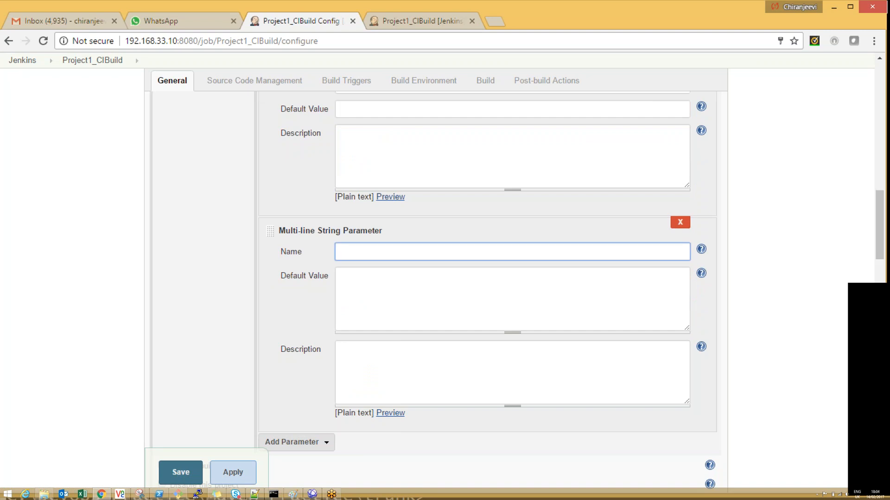
text(Desc)
key(BackSpace)
key(BackSpace)
text(s)
key(BackSpace)
text(sc)
click(232, 473)
click(192, 473)
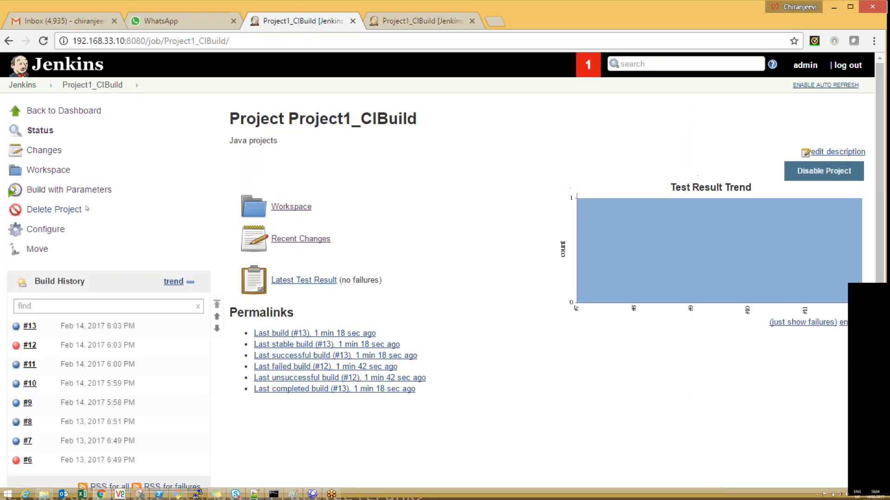
Step: Open the parameterized build form, enter the lines fe, fds and fds in Desc, and fill in the Pwd password field
click(69, 189)
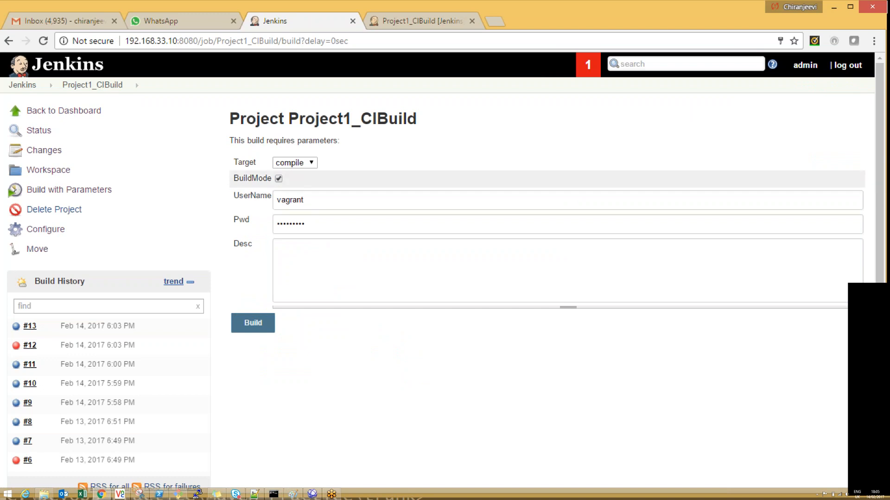
click(284, 259)
text(fe)
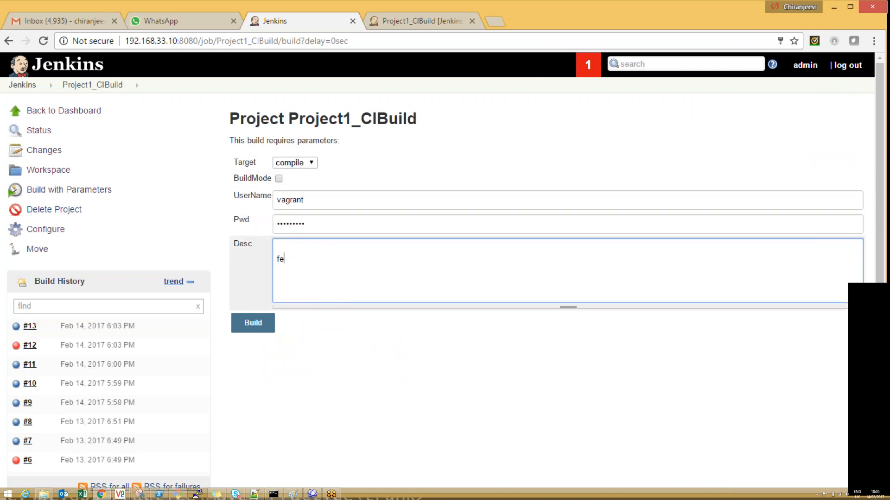
key(Return)
text(fds)
key(Return)
text(fds)
key(Return)
click(305, 225)
key(ctrl+a)
text(••••••••)
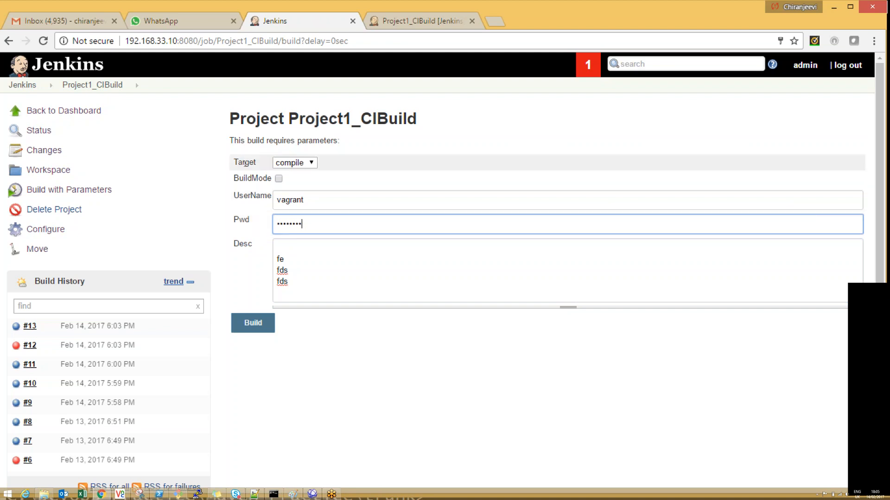
double_click(246, 164)
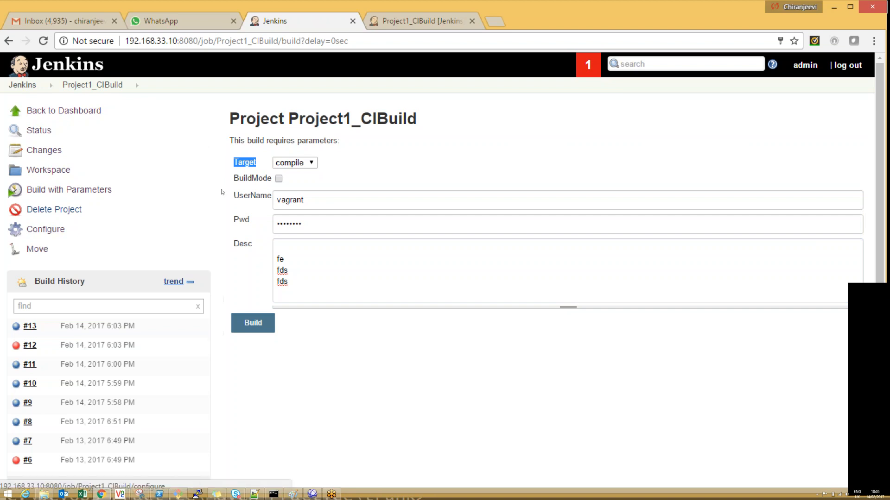
Step: Reopen the job configuration and add an Execute shell build step after the top-level Maven targets step
click(46, 230)
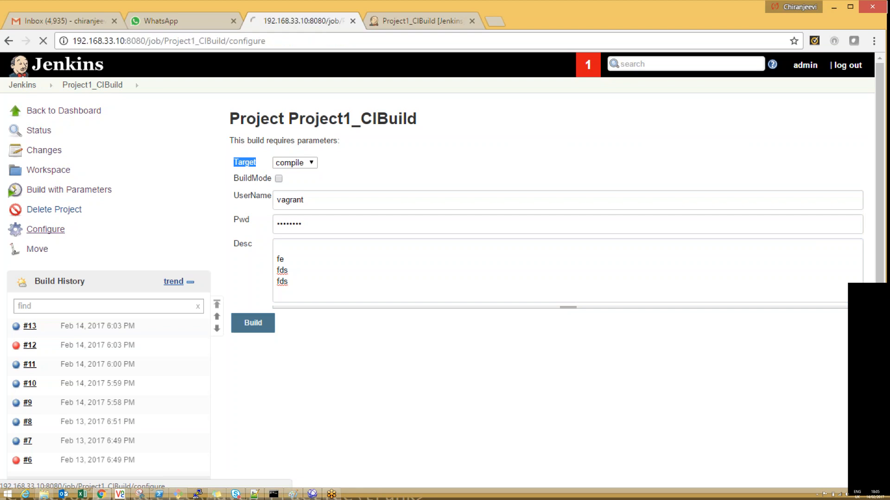
drag(883, 81, 886, 352)
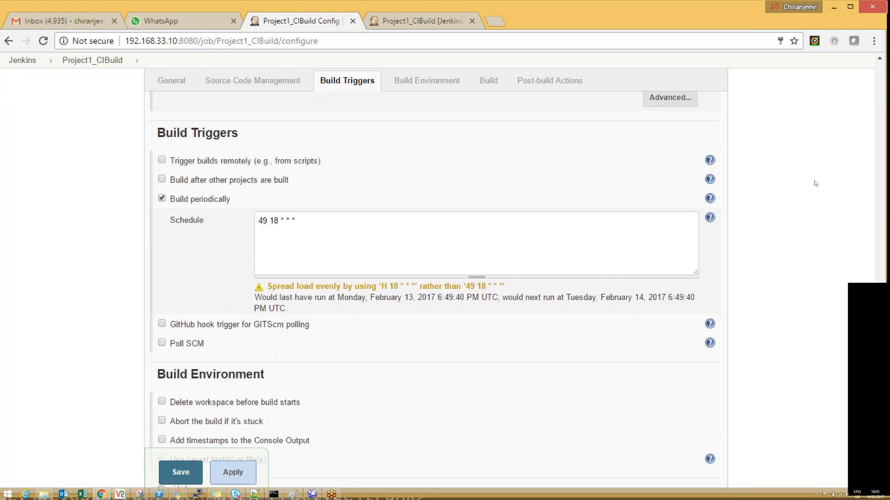
drag(883, 389, 884, 426)
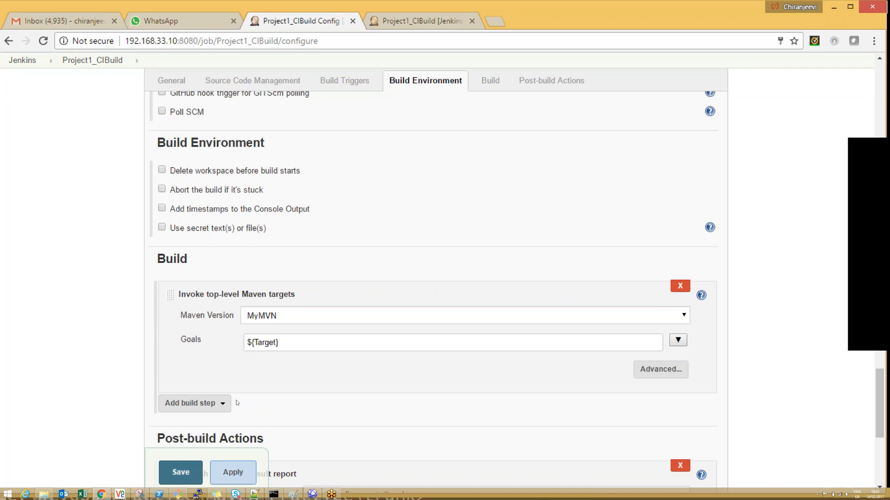
click(209, 404)
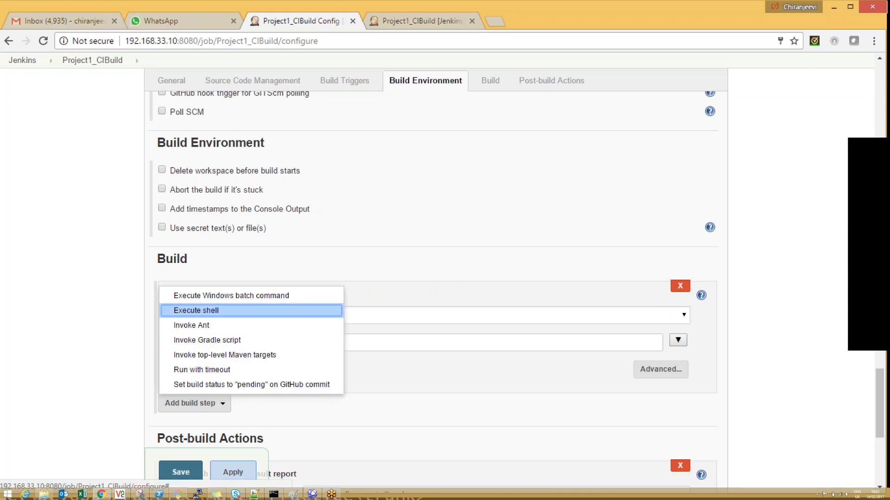
click(196, 310)
drag(884, 391, 883, 401)
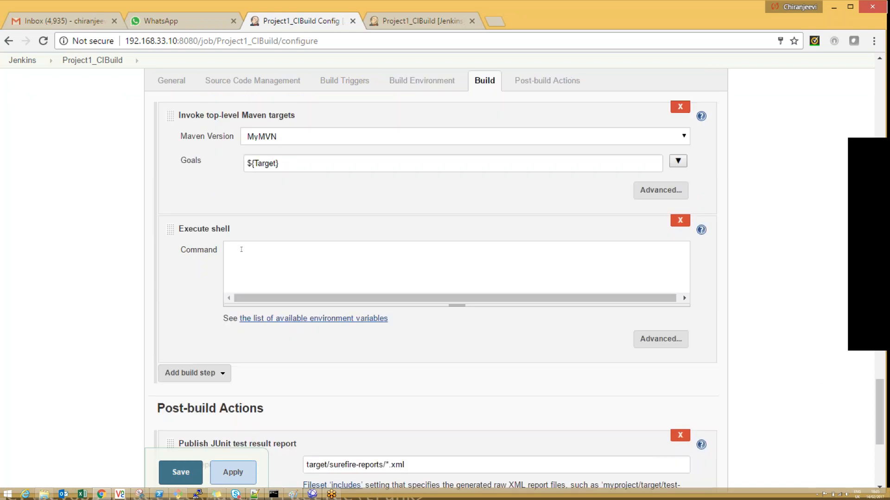
Step: Enter echo "build params" as the first line of the shell command
text(echo "")
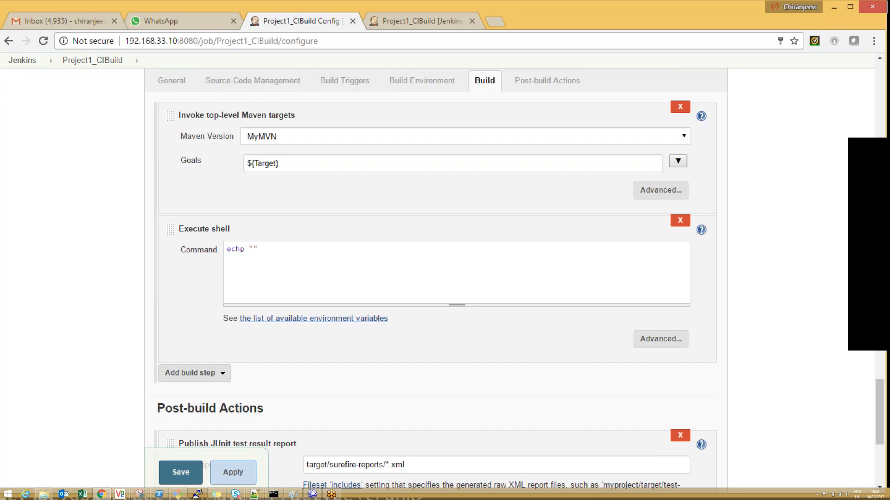
key(Left)
text(build params)
key(Right)
Step: Add the second shell command line echo "Target : ${Target}"
key(Return)
text(echo )
text(Target :)
text( ${T)
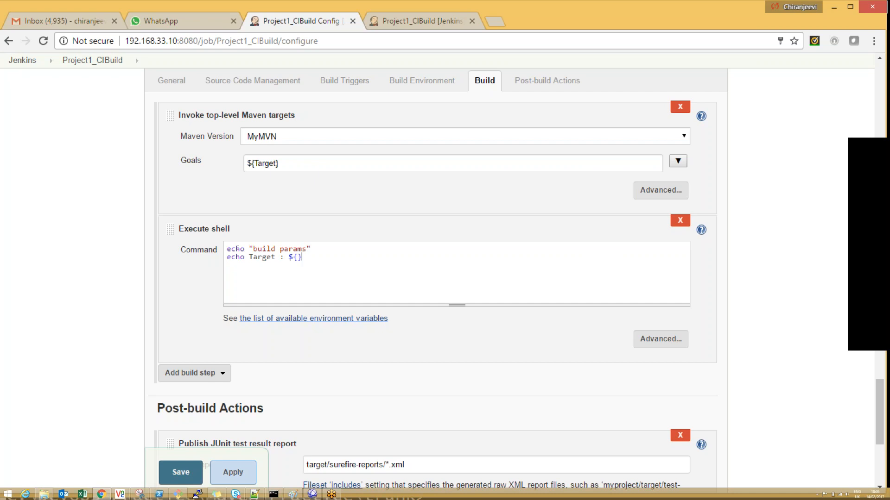
text(arget)
key(BackSpace)
key(BackSpace)
key(BackSpace)
key(BackSpace)
text(rget)
key(Left)
key(Left)
key(Left)
key(Left)
key(Left)
key(Left)
key(Left)
key(Left)
key(Left)
key(Left)
key(Left)
key(Left)
key(Left)
key(Left)
key(Left)
key(Left)
key(Left)
text(")
text(")
Step: Duplicate the Target echo line twice below itself in the shell command
key(shift+Home)
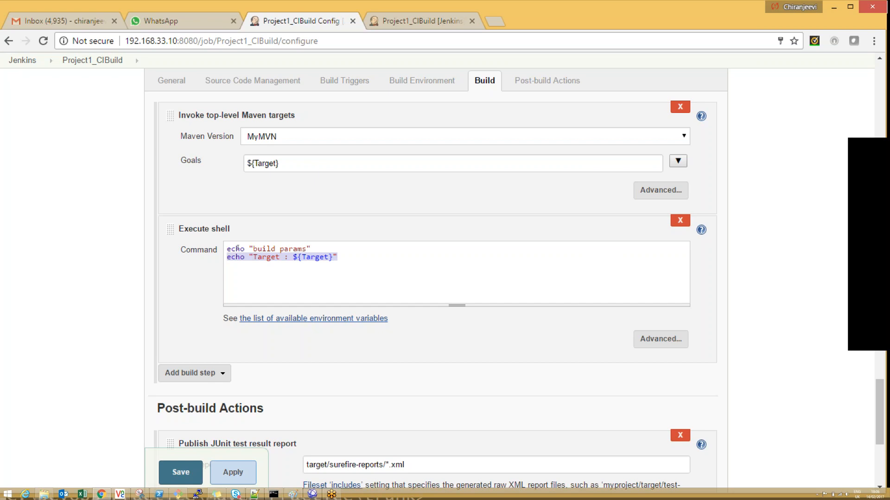
key(ctrl+c)
key(End)
key(Return)
key(ctrl+v)
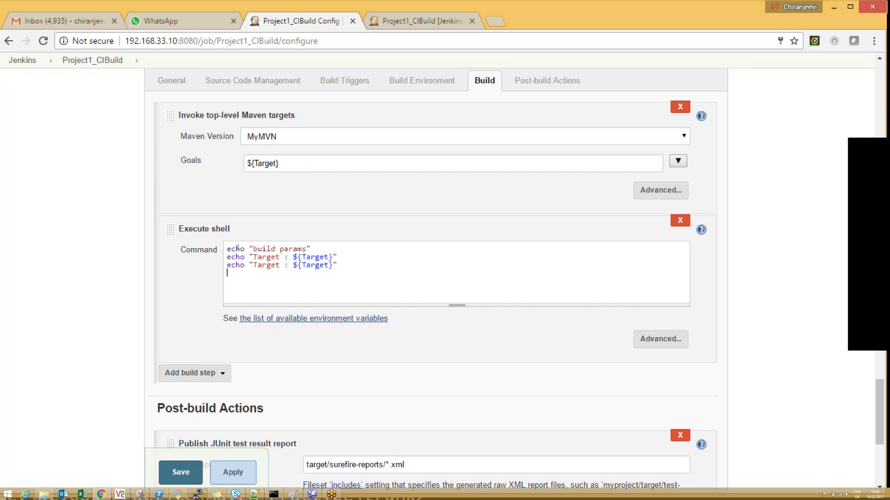
key(Return)
key(ctrl+v)
Step: Change the first copy of the Target echo line to echo "user : ${Username}"
double_click(262, 265)
text(u)
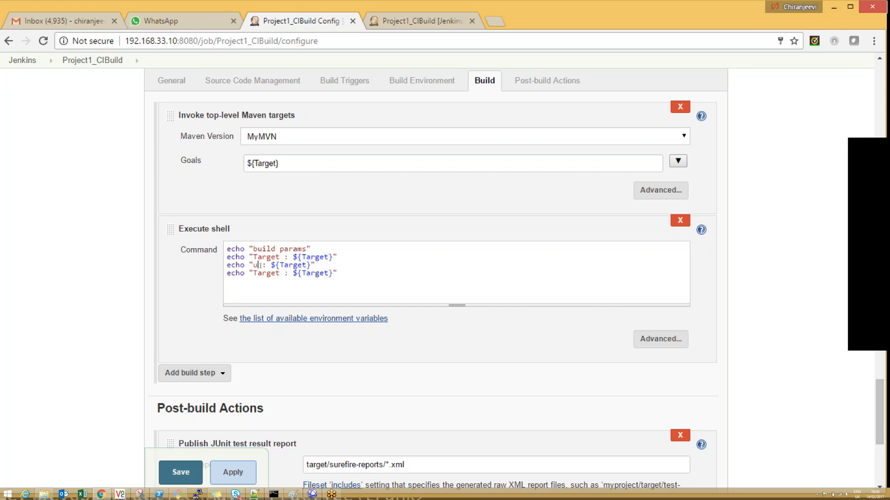
text(ser)
key(Right)
key(Right)
key(Right)
key(Right)
key(Right)
key(Right)
key(Right)
key(Right)
key(Right)
key(Right)
key(Right)
key(BackSpace)
key(BackSpace)
key(BackSpace)
key(BackSpace)
key(BackSpace)
key(BackSpace)
text(Username)
Step: Change the second copy of the Target echo line to echo "pwd : ${pwd}"
double_click(315, 273)
text(pwd)
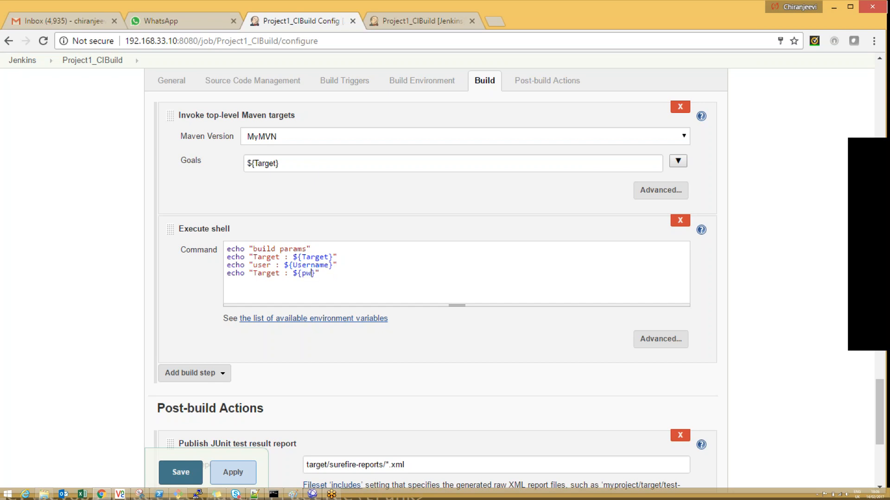
key(BackSpace)
key(BackSpace)
key(BackSpace)
key(BackSpace)
key(BackSpace)
key(BackSpace)
text(pwd)
Step: Paste another copy of the Target echo line at the end and change it to echo "desc : ${Desc}"
key(ctrl+v)
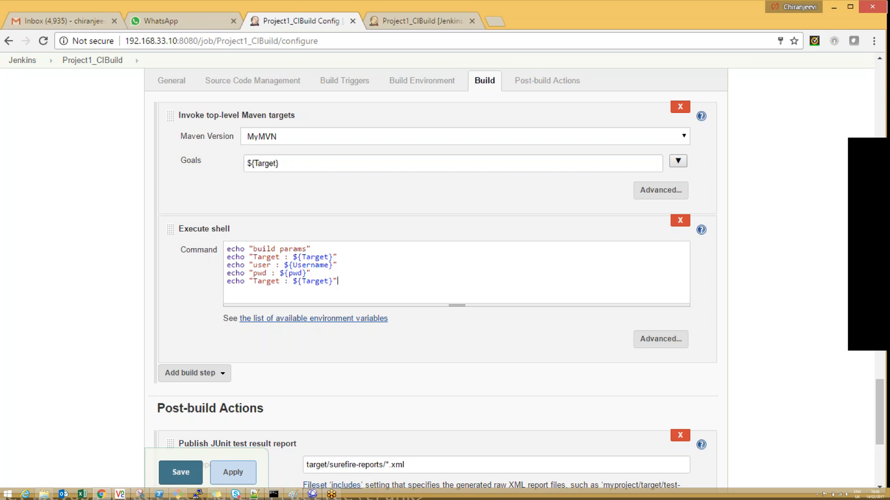
double_click(268, 281)
text(desc)
double_click(309, 281)
text(Desc)
mouse_move(880, 408)
mouse_down()
mouse_move(883, 156)
mouse_move(881, 407)
mouse_up()
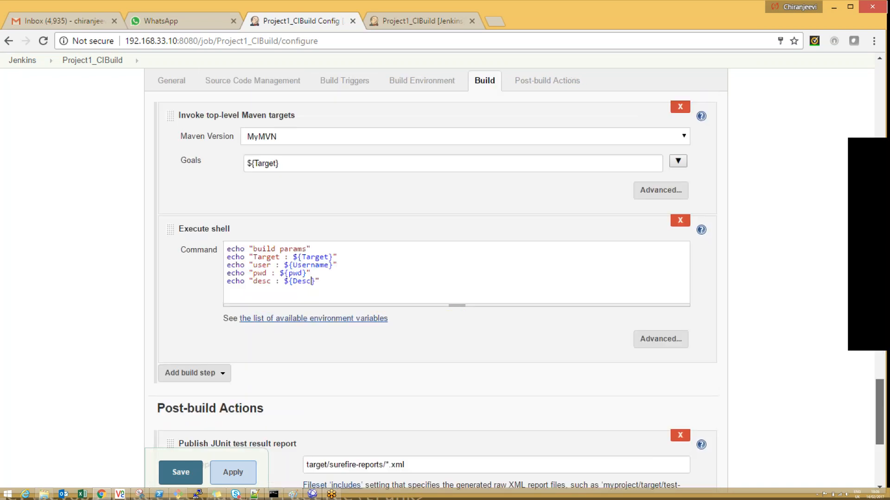
Step: Correct the shell command variables to ${Pwd} and ${UserName}, and save the job configuration
click(294, 275)
key(BackSpace)
text(P)
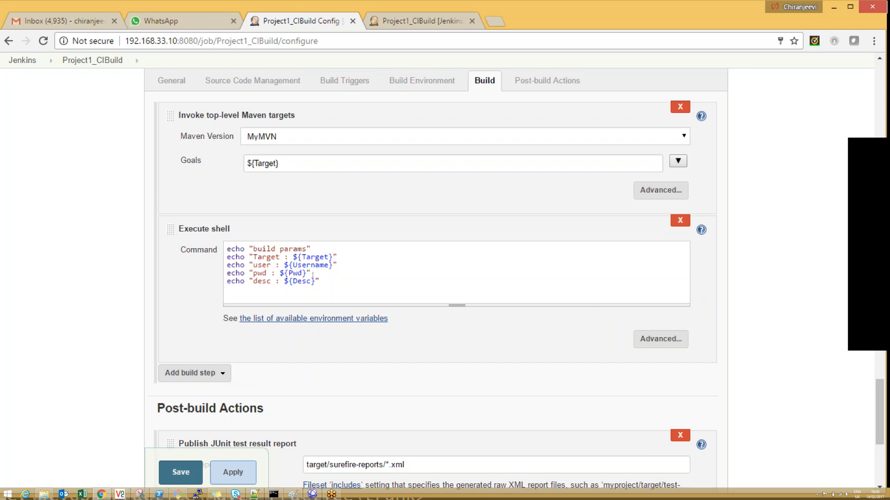
click(315, 265)
key(BackSpace)
text(N)
click(214, 473)
click(188, 472)
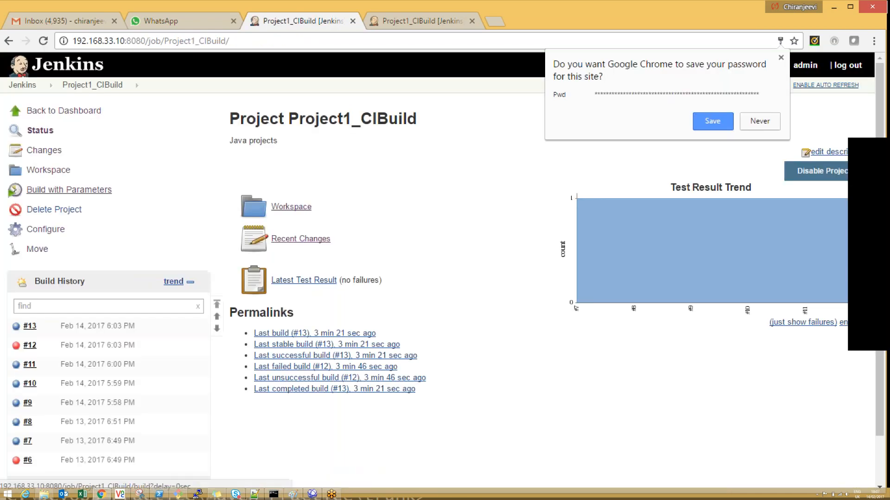
Step: Start a parameterized build of Project1_CIBuild and enter a new password for the Pwd parameter
click(69, 190)
drag(320, 224, 221, 218)
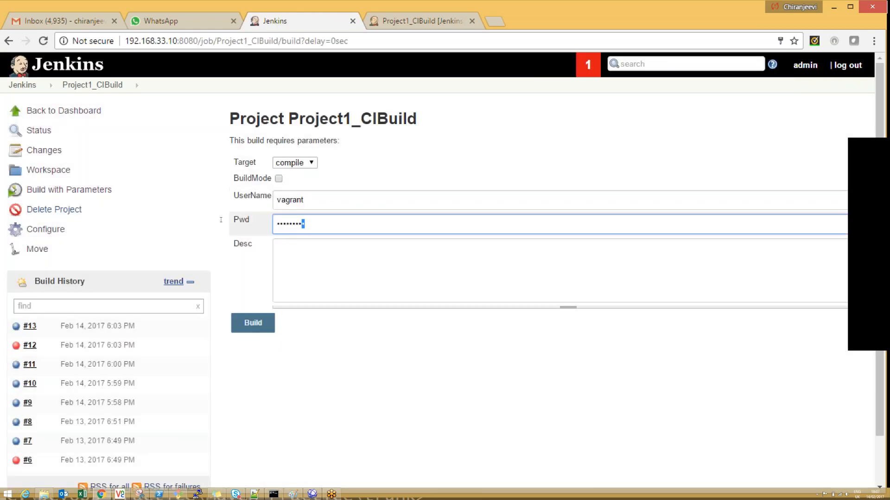
text(********)
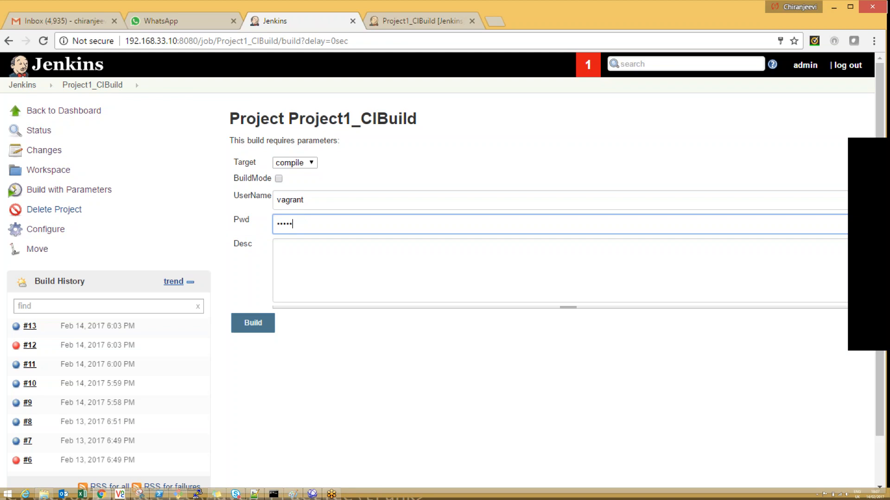
text(*)
key(Tab)
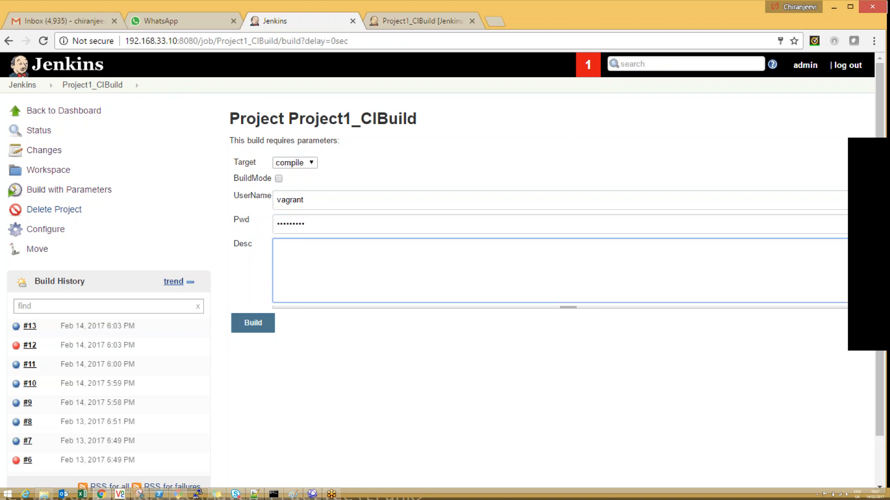
Step: Enter "Hello This is a CI Tool" as Desc, choose test as the Target, and run the build
text(Hello This is a CI Tool)
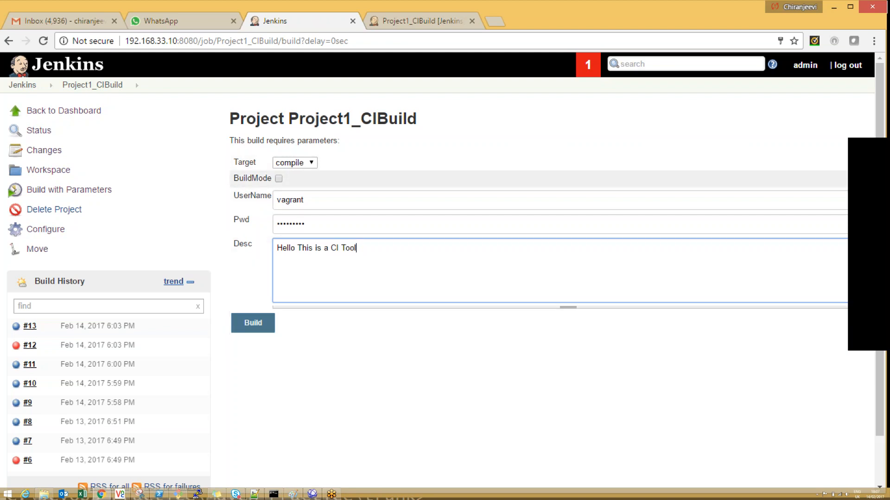
click(295, 163)
click(283, 204)
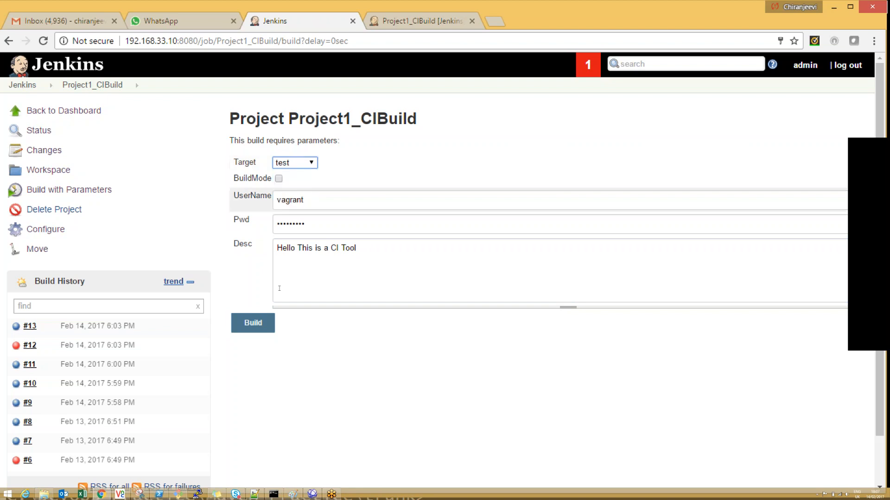
click(260, 320)
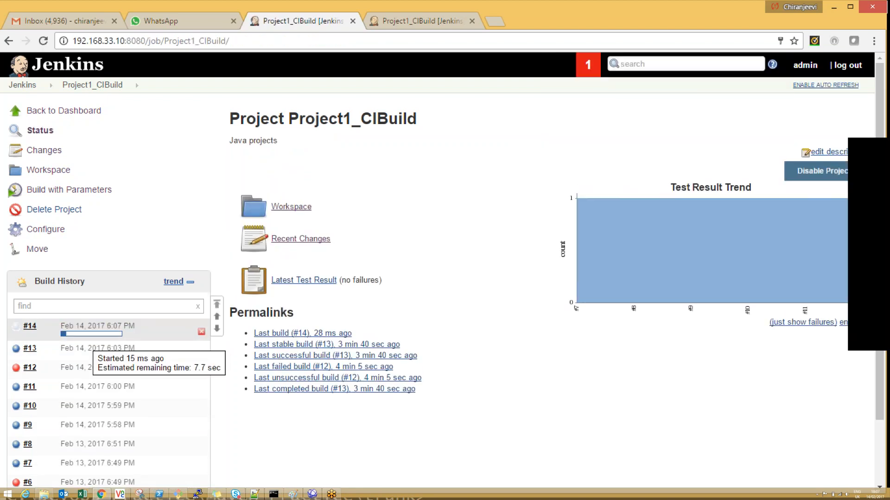
Step: Open the running build's console output and examine the echoed Target, user, pwd and desc values
click(91, 334)
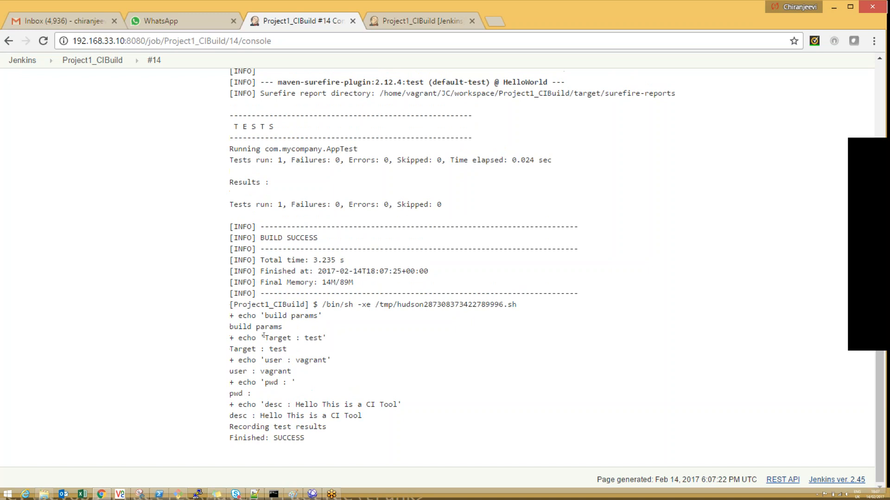
drag(265, 338, 296, 382)
double_click(313, 338)
double_click(313, 360)
click(306, 383)
drag(284, 383, 295, 383)
click(324, 383)
drag(264, 416, 362, 414)
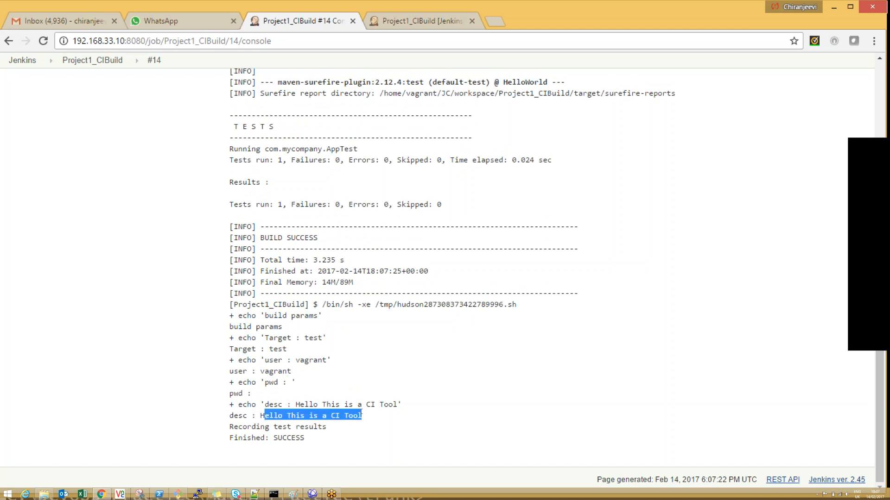
Step: Reopen the Project1_CIBuild configuration and turn off the project's parameterization
click(127, 60)
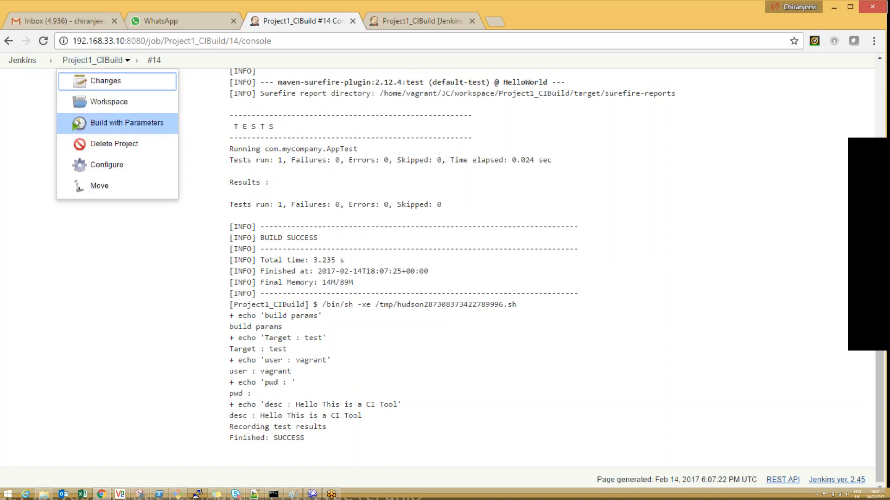
click(107, 165)
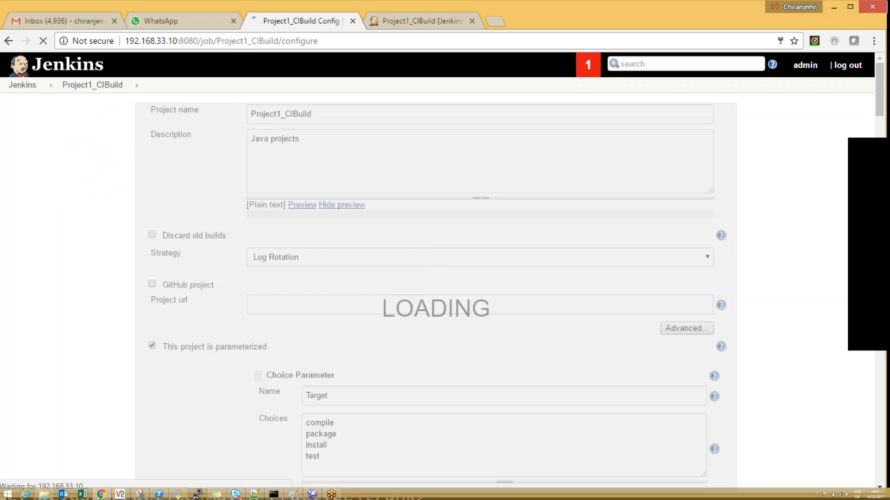
mouse_move(877, 87)
mouse_down()
mouse_move(878, 187)
mouse_move(878, 89)
mouse_up()
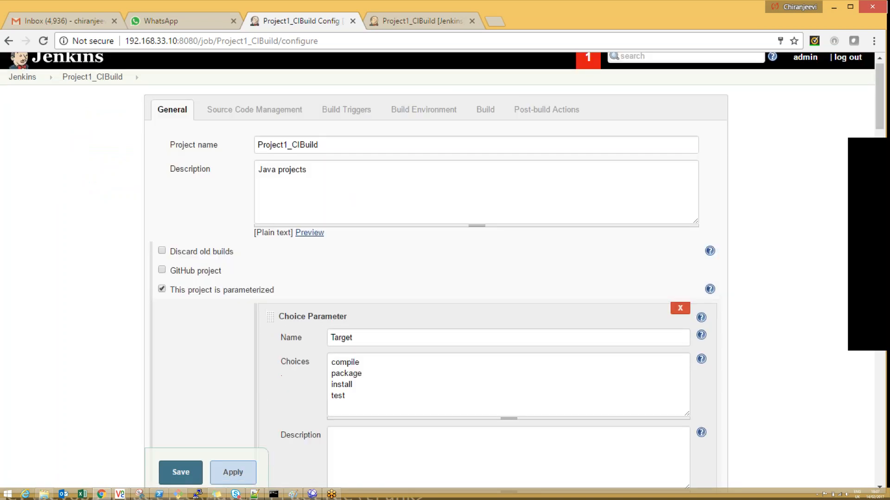
click(162, 290)
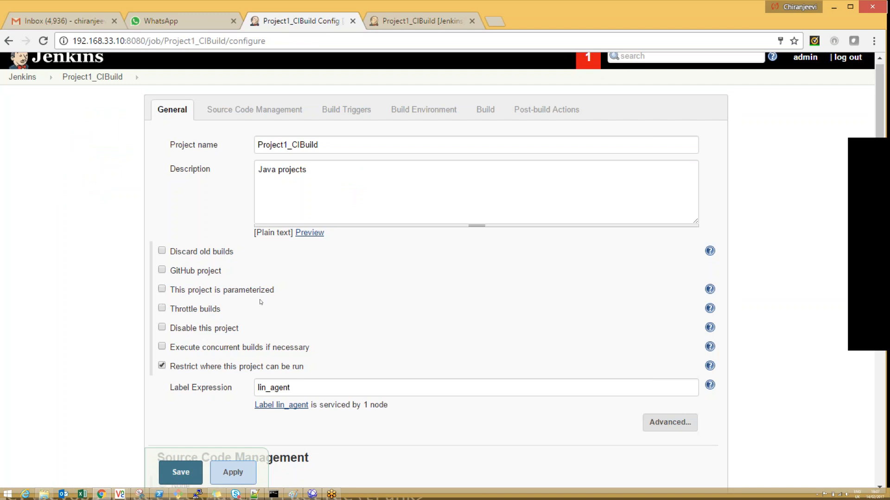
Step: Show the help for Throttle builds and enable the option
click(710, 309)
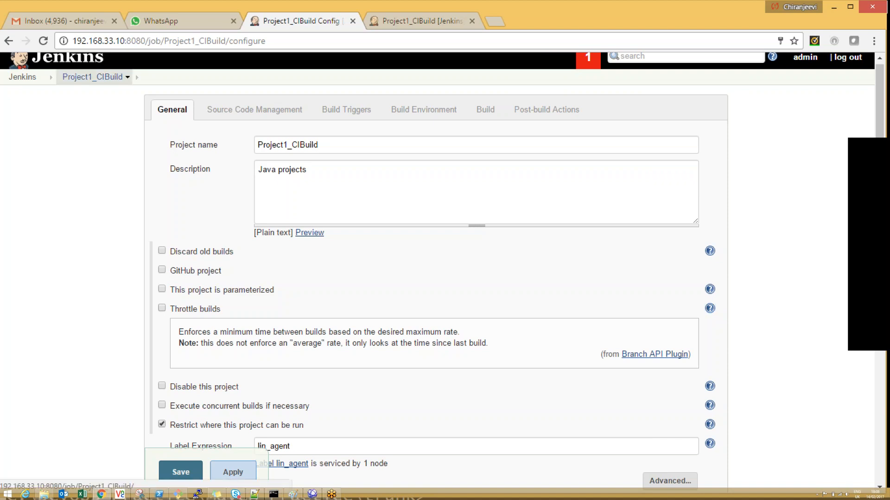
click(162, 308)
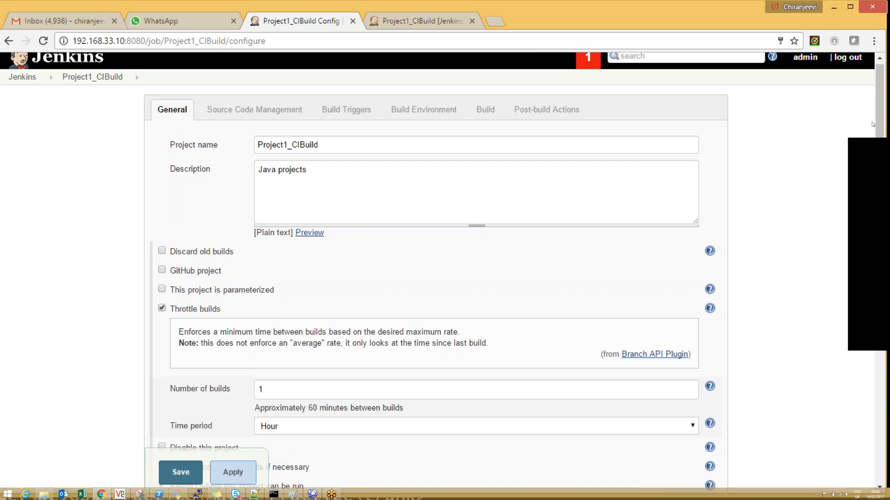
scroll(366, 278, down, 2)
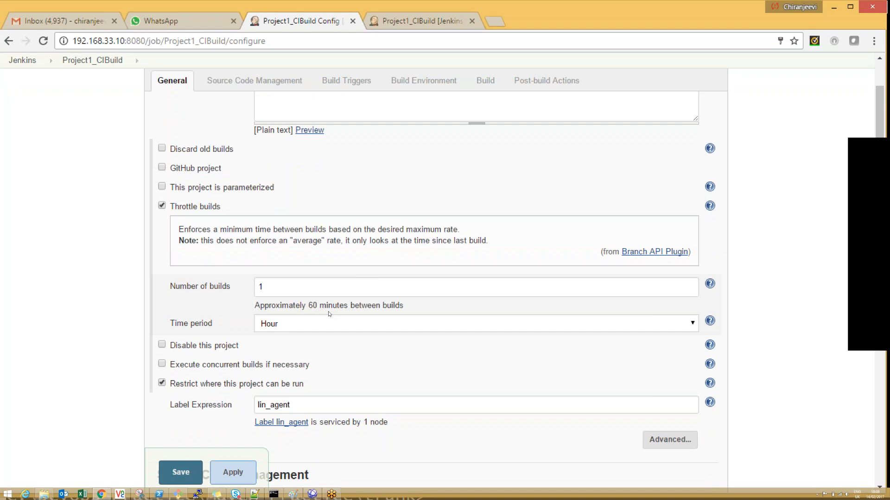
Step: Set the throttle's number of builds to 2 and show the help for that field
double_click(324, 287)
text(2)
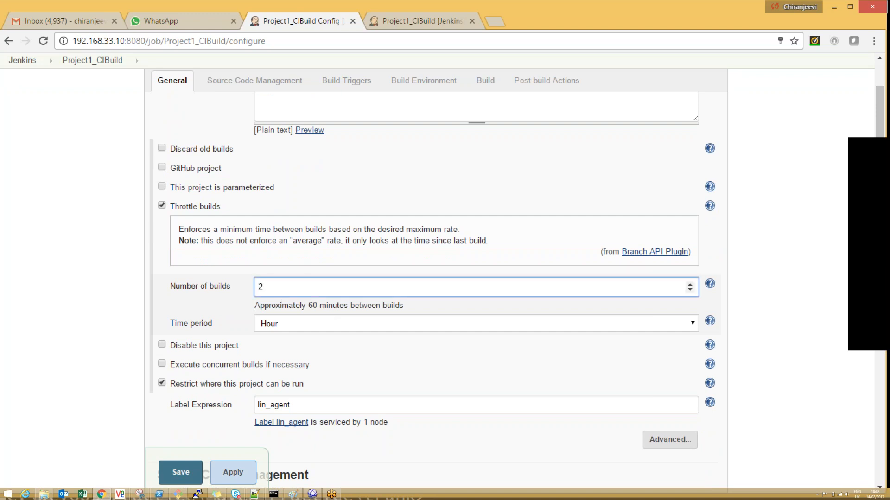
key(ctrl+a)
click(710, 284)
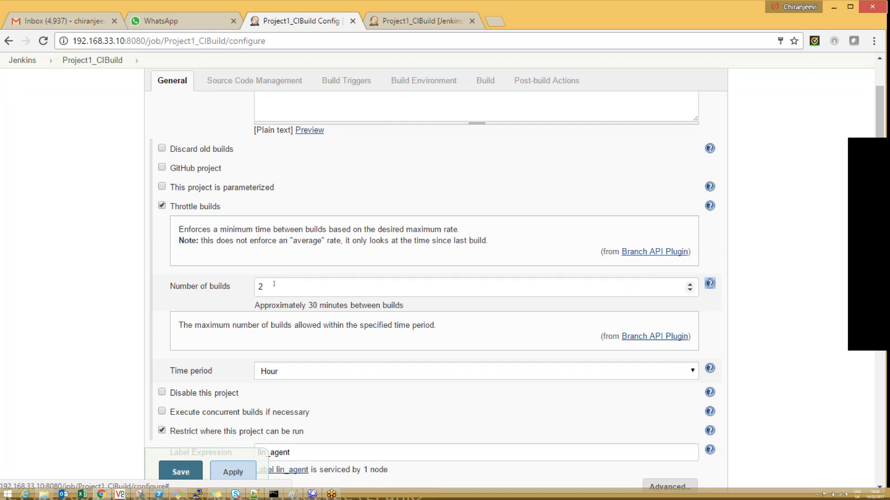
Step: Choose Hour as the throttle's time period and set the number of builds to 30
click(284, 377)
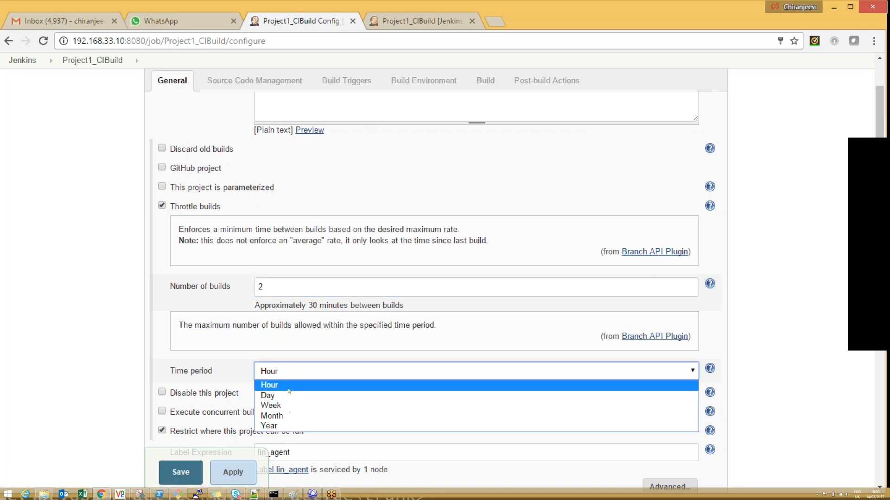
click(285, 386)
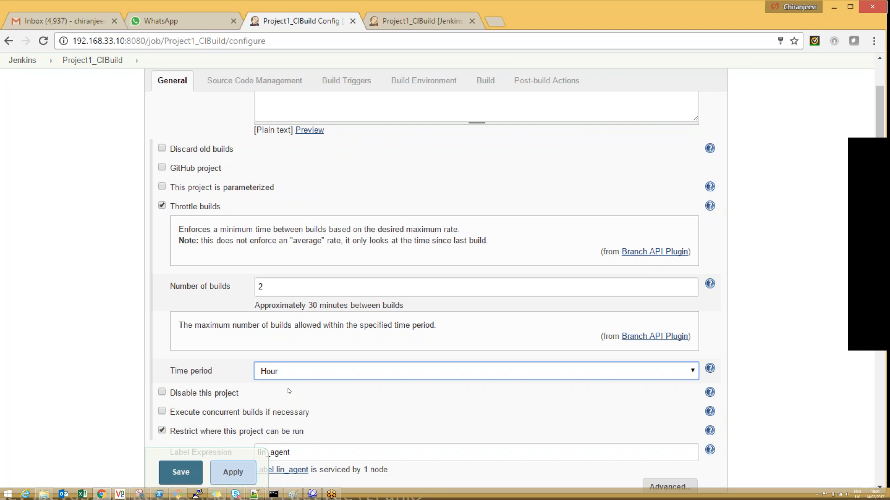
double_click(255, 284)
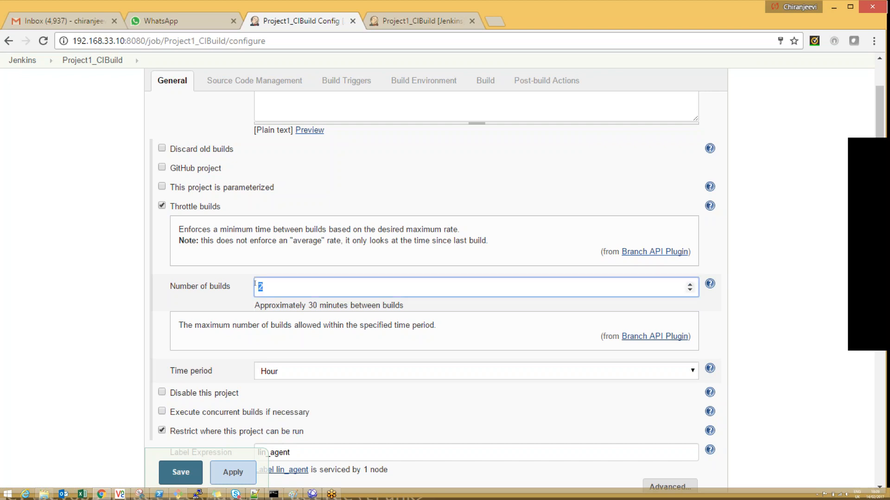
text(30)
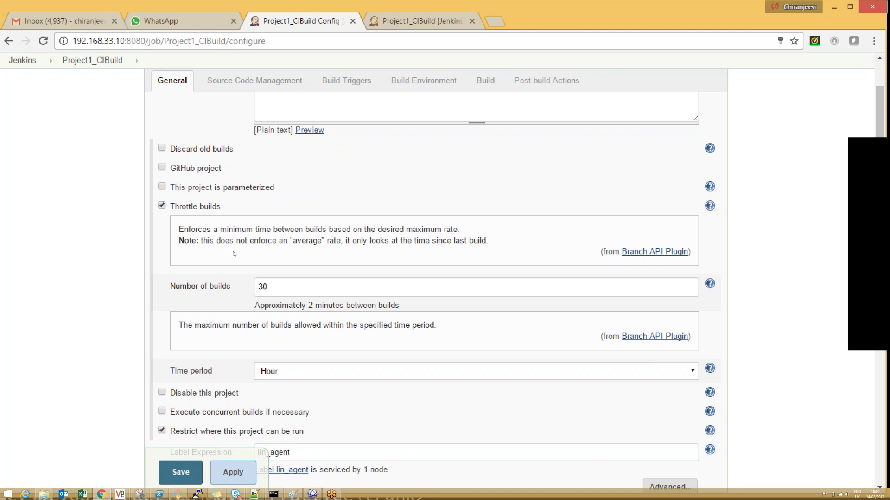
Step: Examine the help texts for Throttle builds, This project is parameterized, and Discard old builds
drag(176, 227, 259, 240)
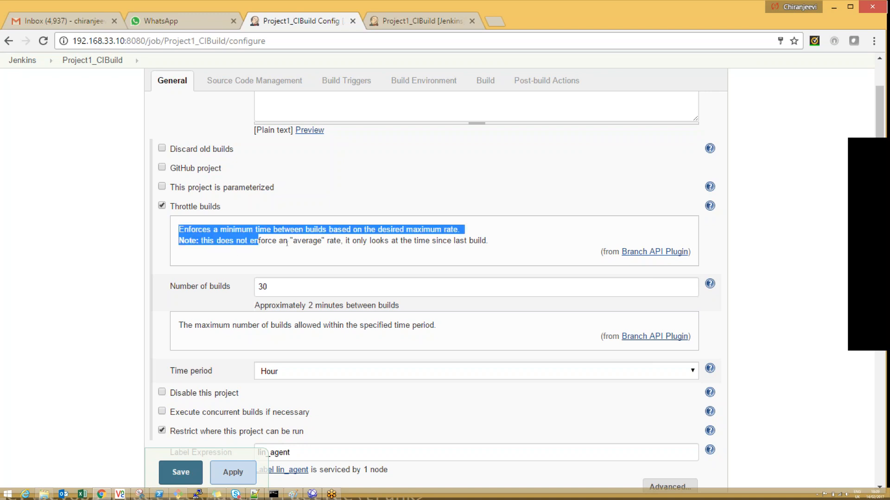
click(287, 243)
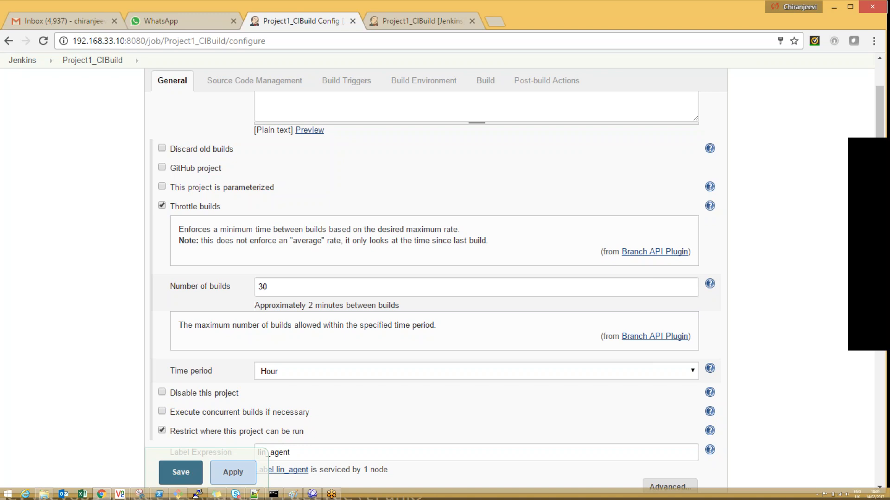
drag(881, 122, 882, 109)
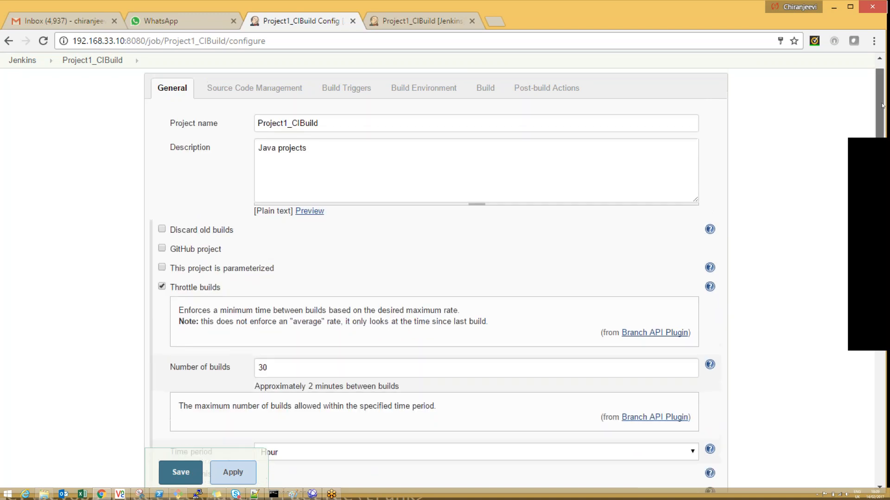
scroll(882, 110, down, 1)
scroll(882, 119, down, 1)
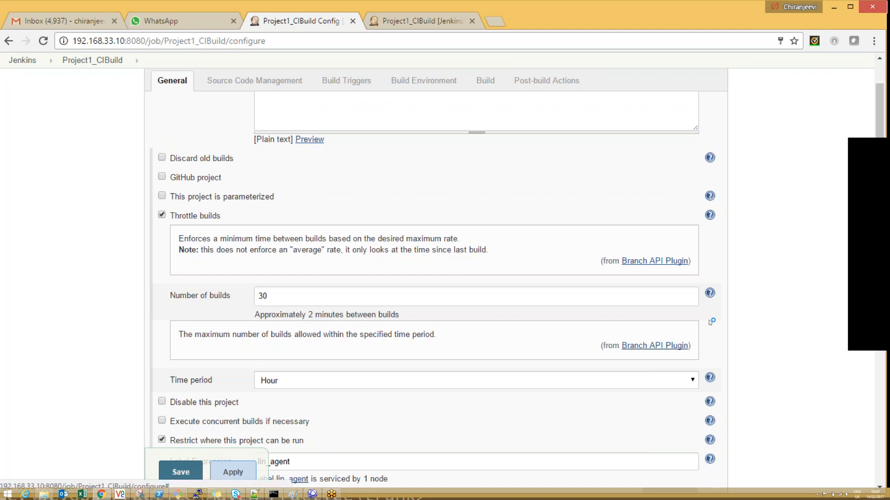
click(709, 196)
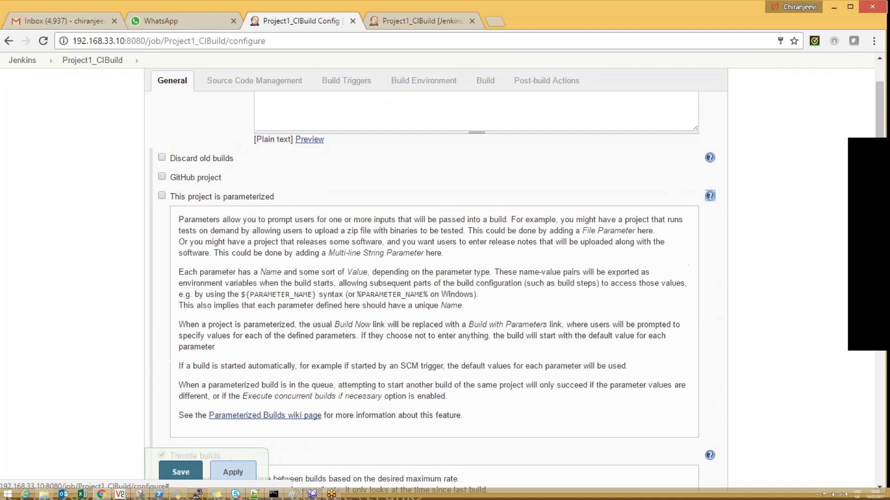
click(710, 196)
click(710, 158)
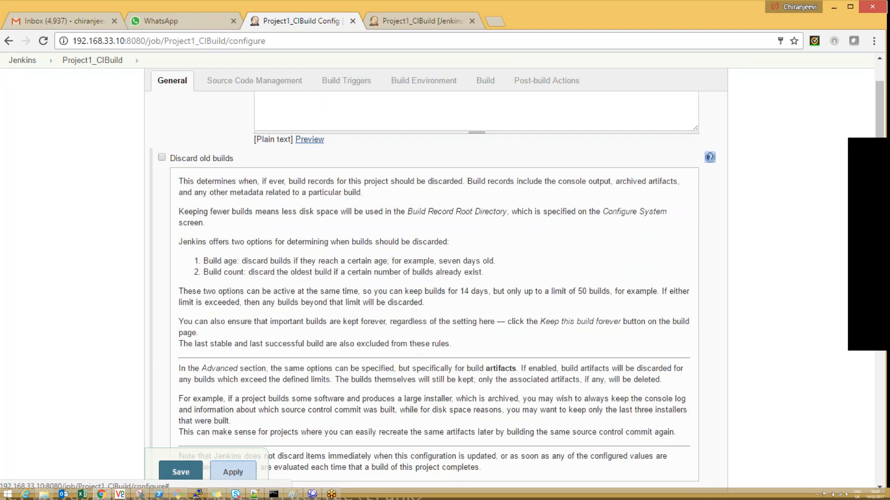
click(709, 157)
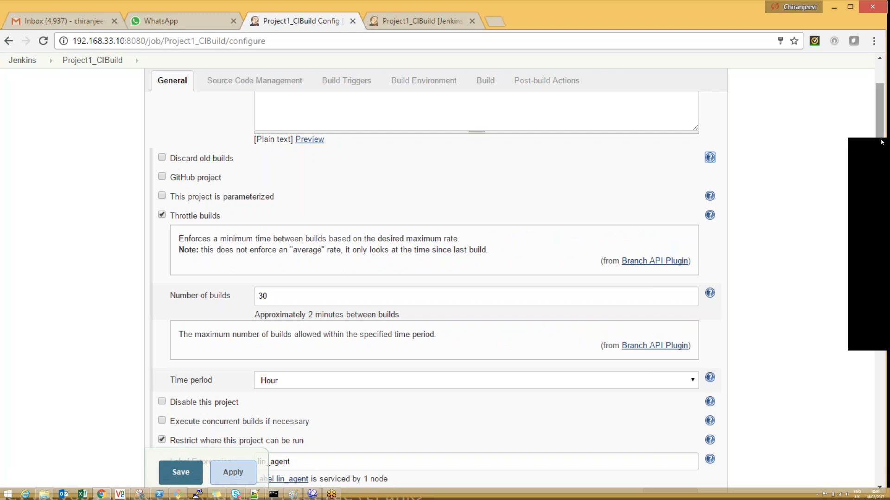
Step: Examine the help for Execute concurrent builds if necessary and check the throttle's time period options
scroll(881, 105, down, 5)
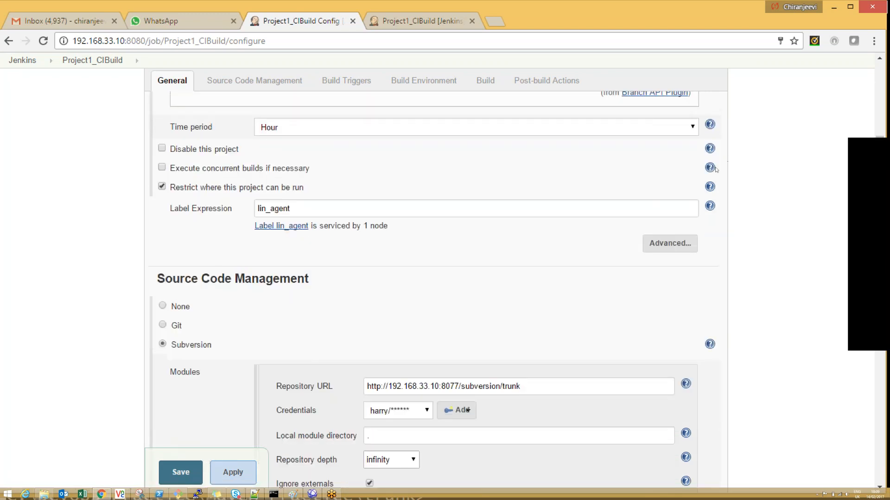
click(710, 168)
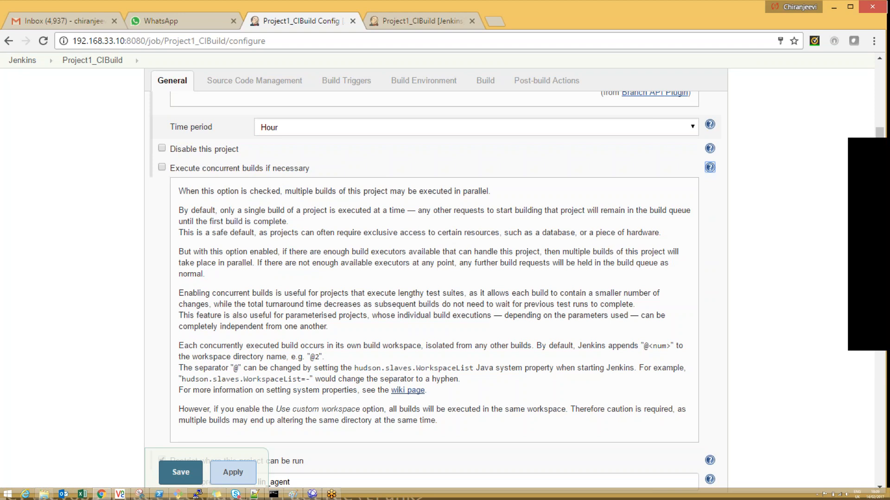
click(710, 167)
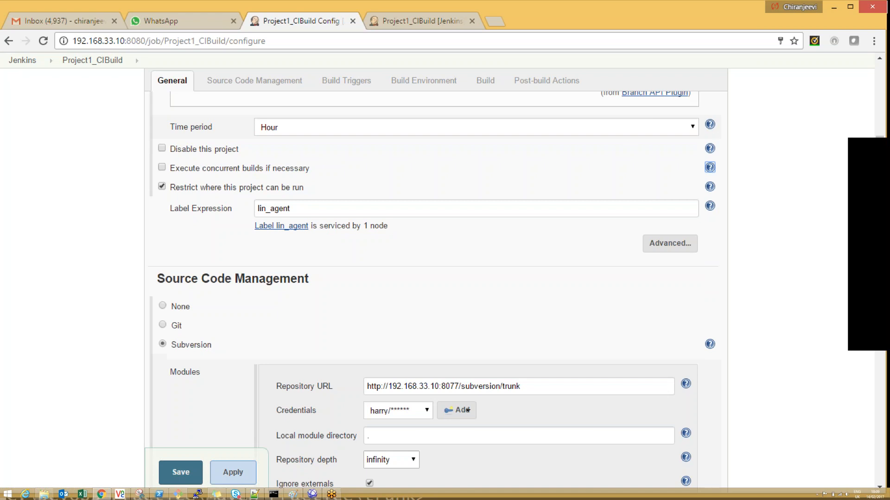
drag(879, 139, 879, 103)
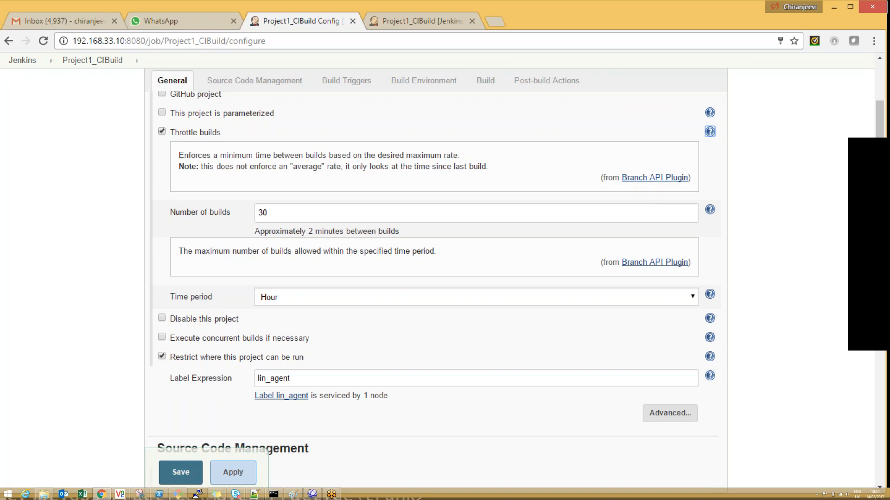
click(292, 304)
click(292, 303)
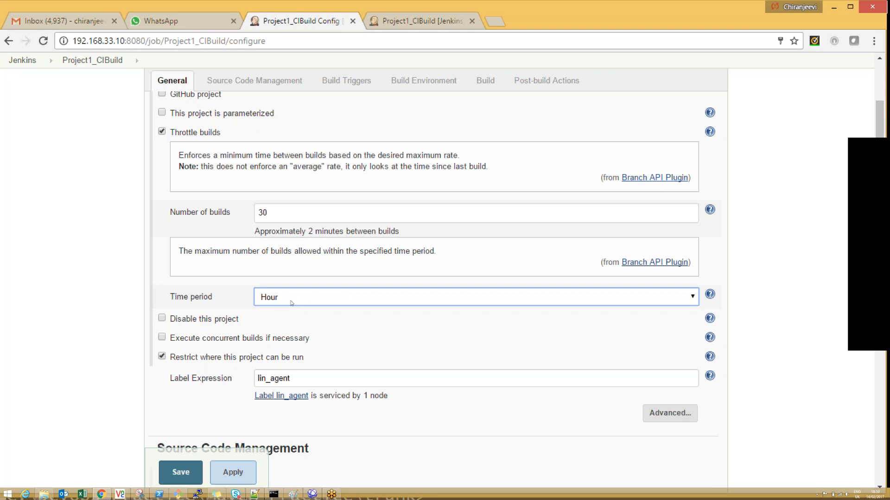
Step: Turn off Throttle builds, disable the project and save the configuration, declining the browser's offer to store the password
click(287, 298)
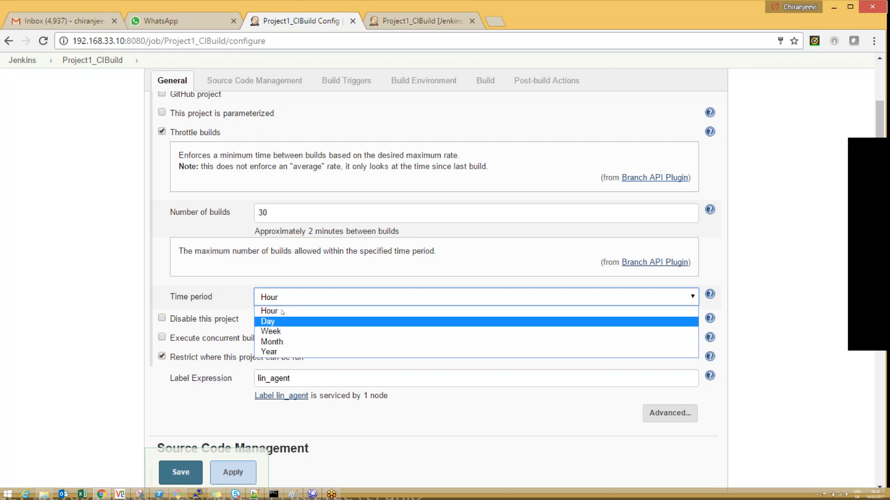
click(279, 304)
click(163, 132)
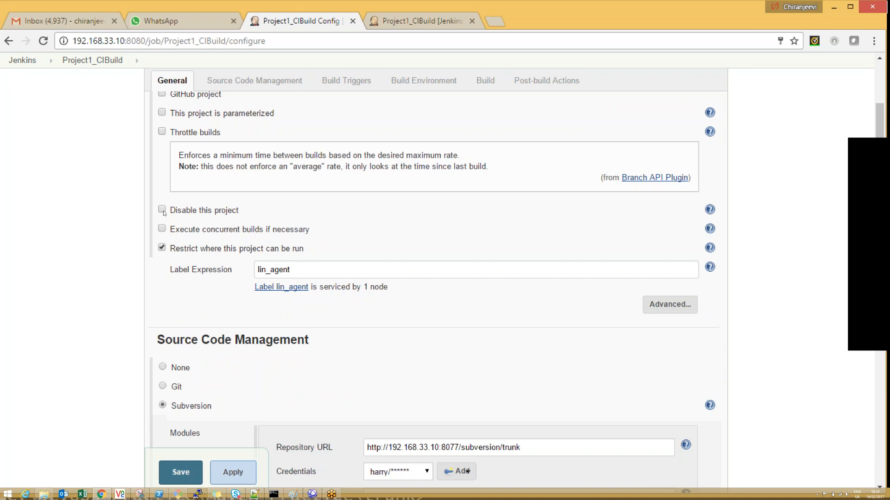
click(162, 210)
click(232, 472)
click(180, 472)
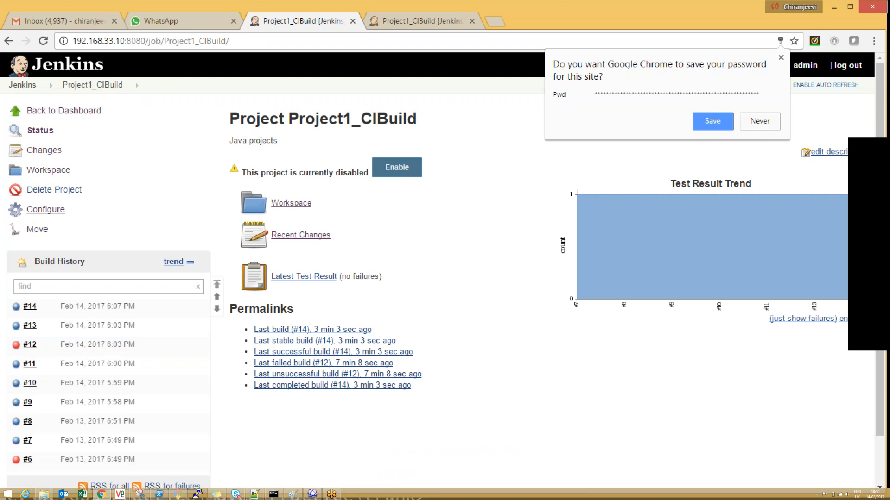
click(759, 119)
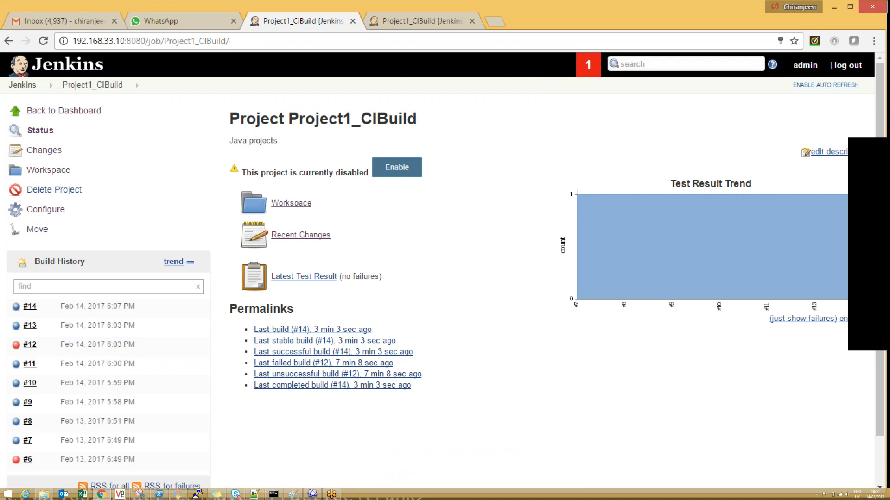
Step: Return to the dashboard, open Project1_CIBuild and enable the project again
click(40, 64)
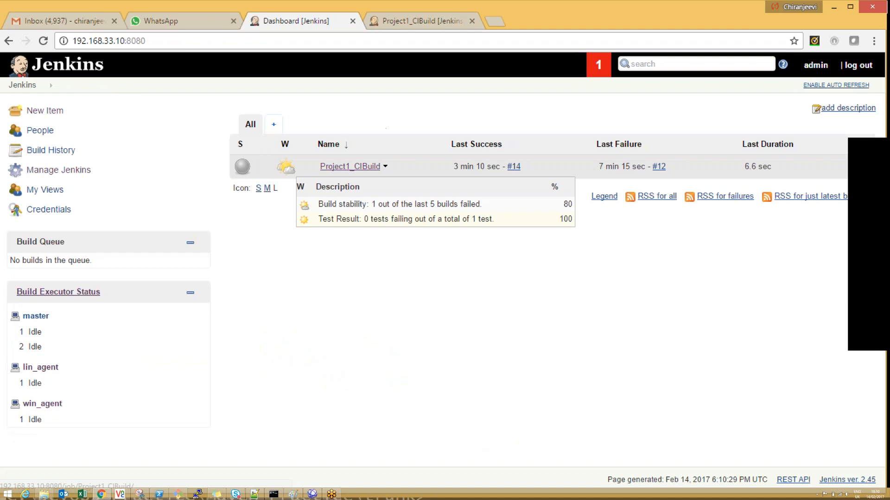
click(365, 166)
click(378, 168)
Step: Turn on Execute concurrent builds if necessary in the Project1_CIBuild configuration and save it
click(46, 230)
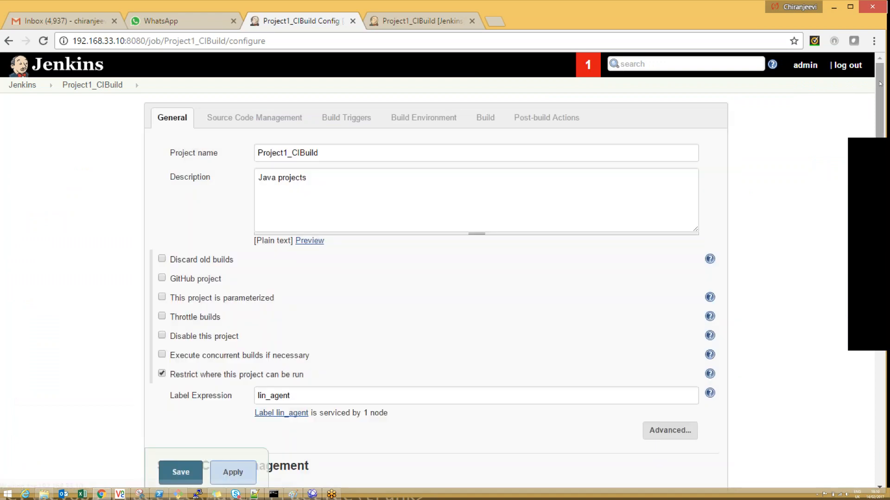
scroll(194, 218, down, 3)
click(162, 218)
click(232, 473)
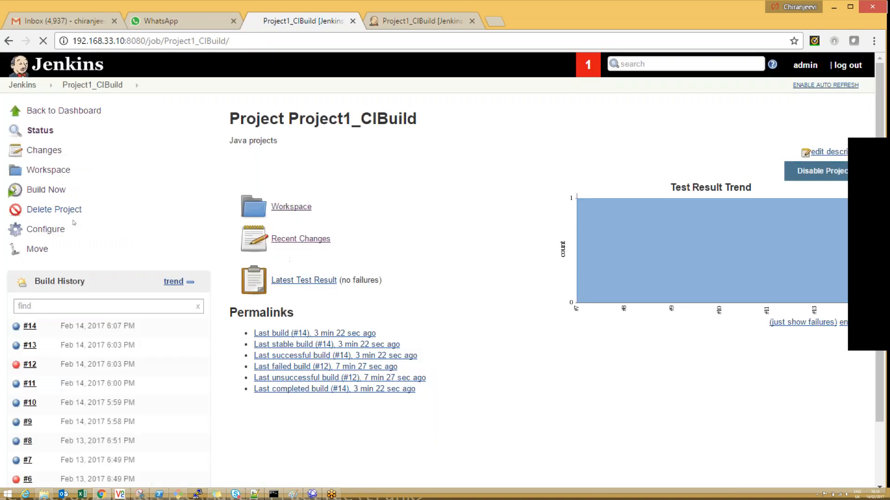
Step: Start two builds of Project1_CIBuild, refresh the build history and open build #16
click(45, 189)
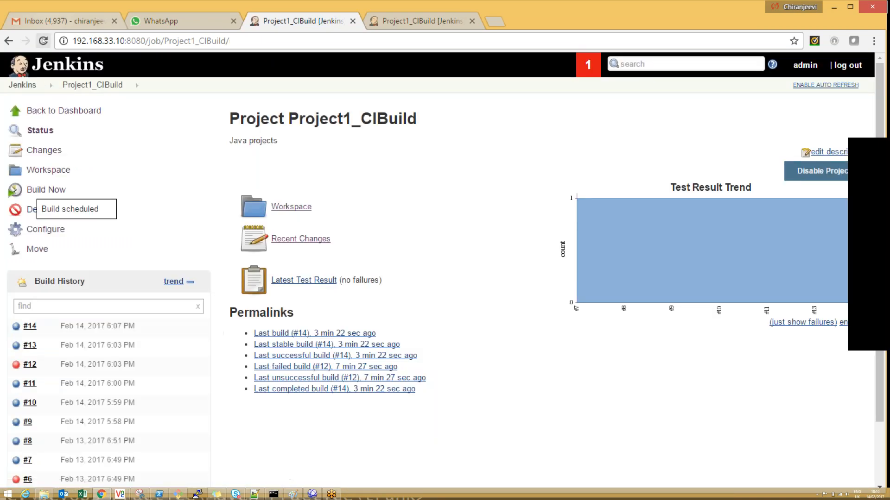
click(44, 42)
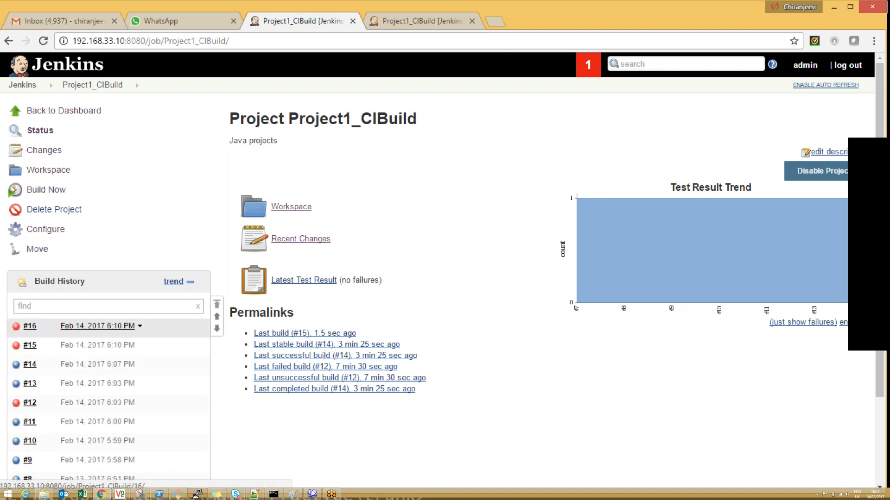
click(97, 326)
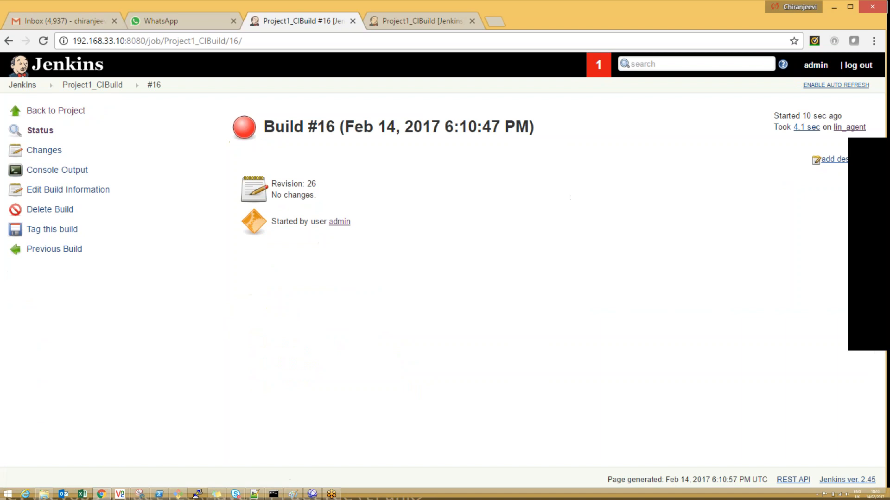
Step: Open the configuration of the lin_agent node that ran the build, set its number of executors to 2 and save
click(850, 127)
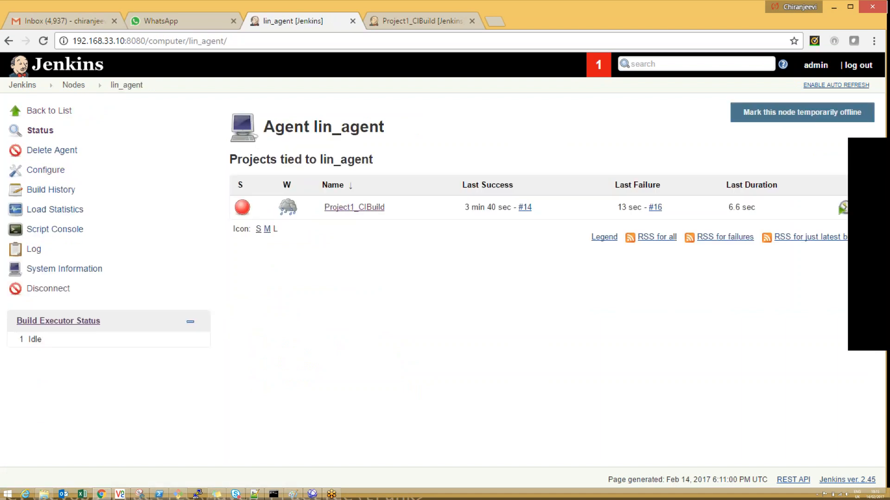
right_click(45, 170)
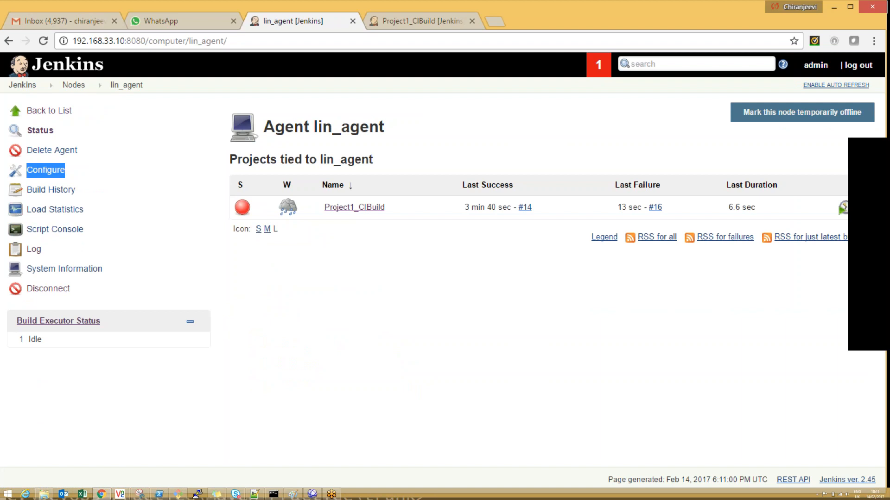
click(48, 172)
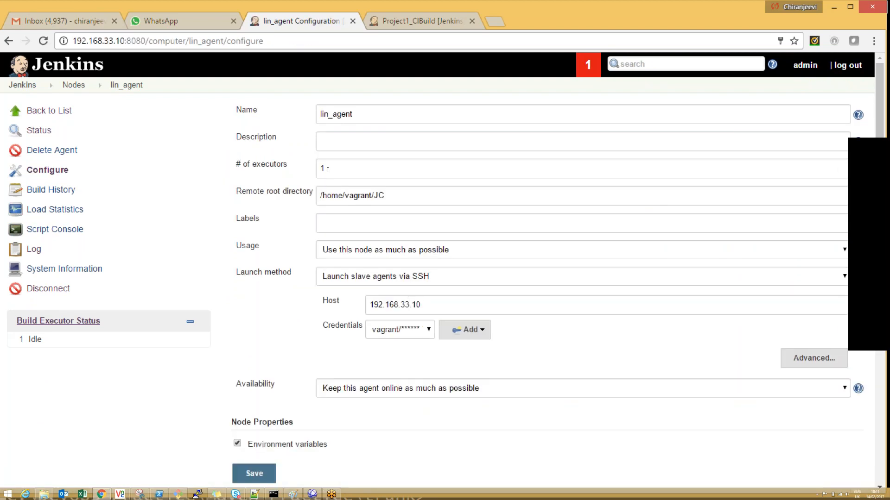
click(328, 169)
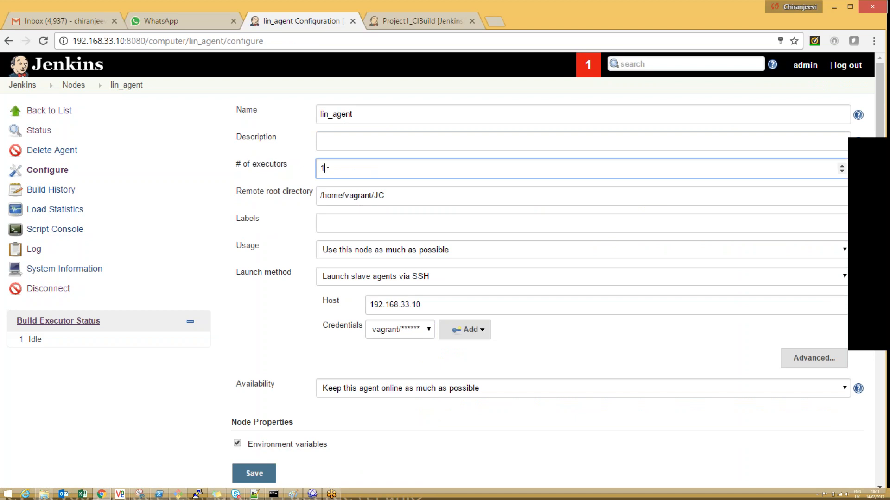
key(BackSpace)
text(2)
key(Return)
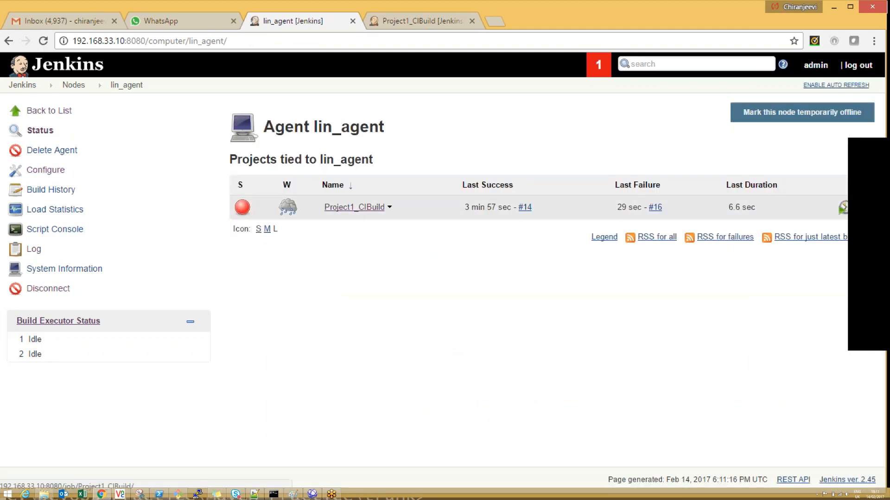
Step: Start two Project1_CIBuild builds in parallel on lin_agent and refresh the project page to see them running
click(354, 207)
click(37, 190)
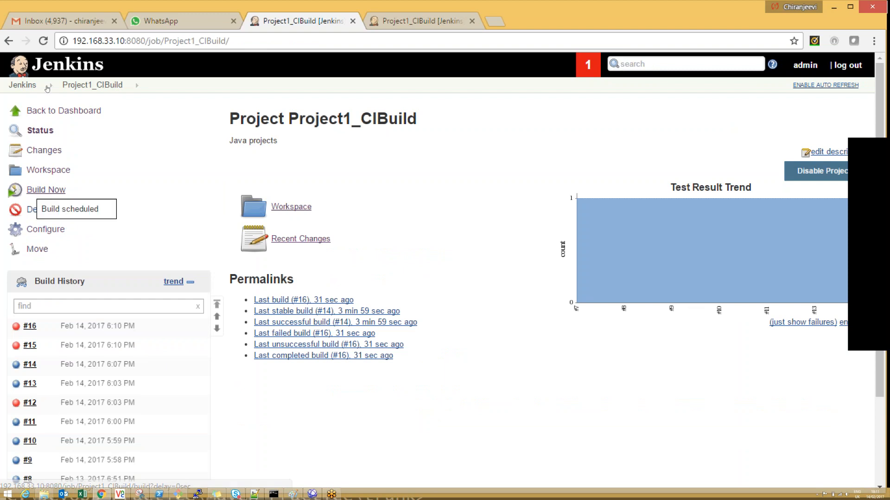
click(43, 41)
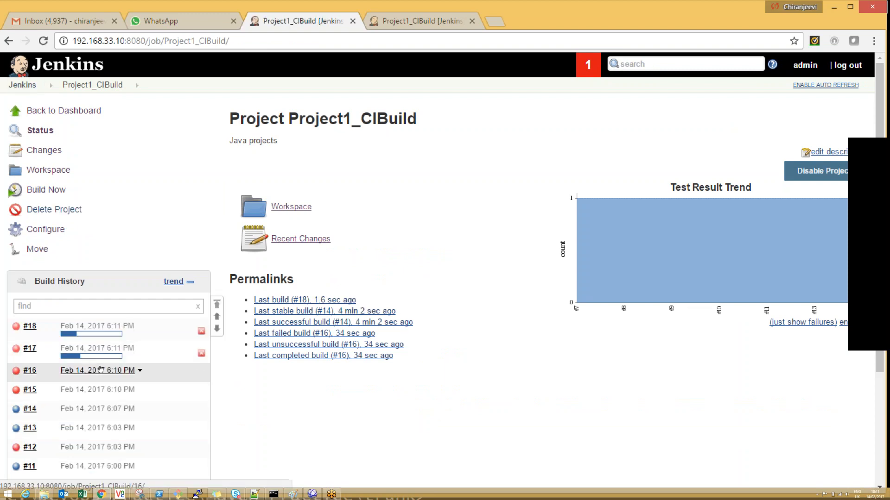
Step: Review the Execute concurrent builds and Restrict where this project can be run settings in the project's configuration
click(46, 229)
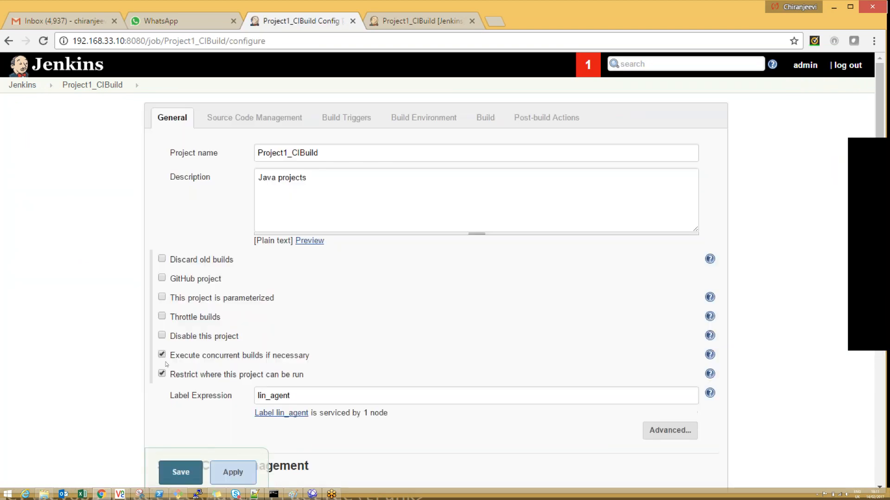
click(162, 356)
scroll(292, 259, down, 3)
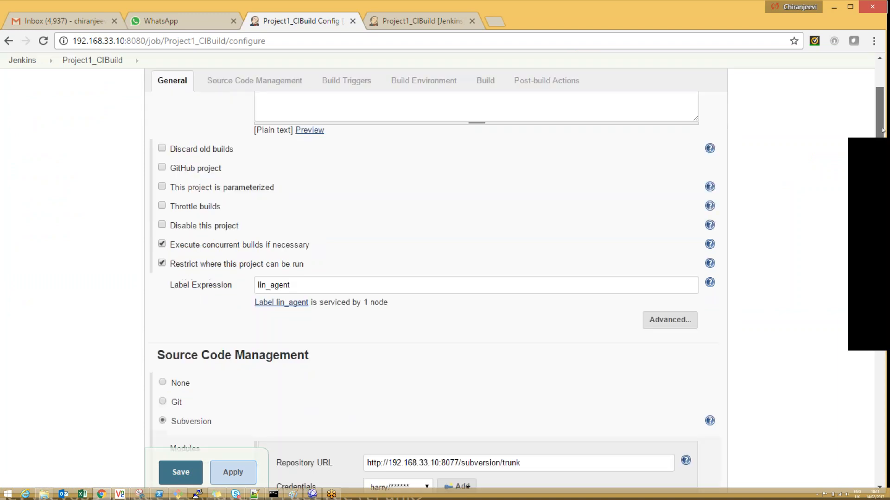
click(290, 246)
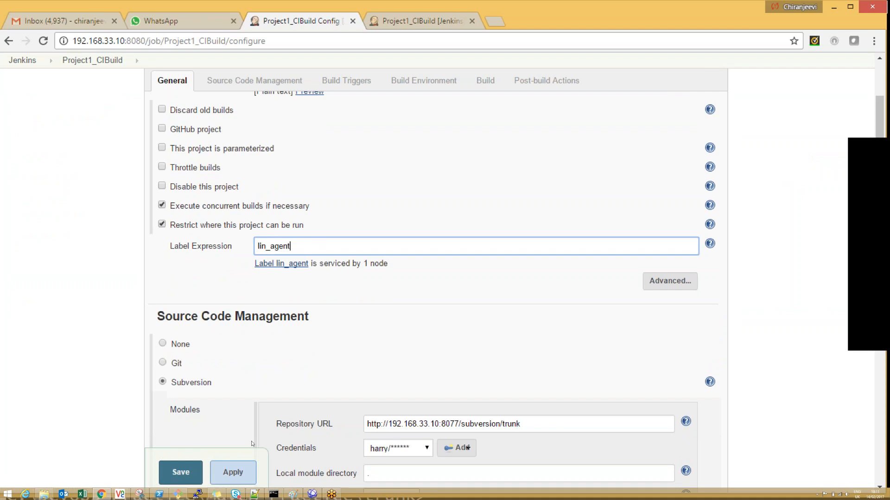
Step: Switch to Paint and label the lower middle box of the diagram slave2 and the box on the far right slave3
click(293, 495)
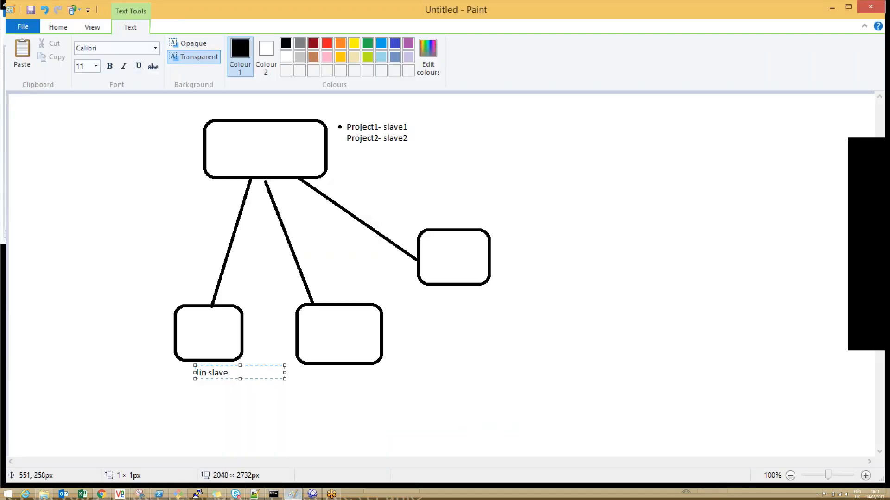
click(322, 368)
click(340, 367)
click(322, 331)
click(323, 331)
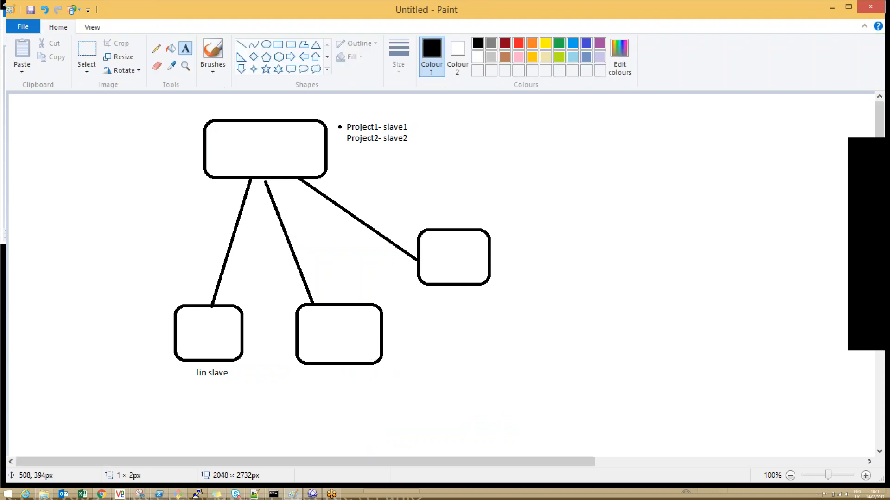
text(slave2)
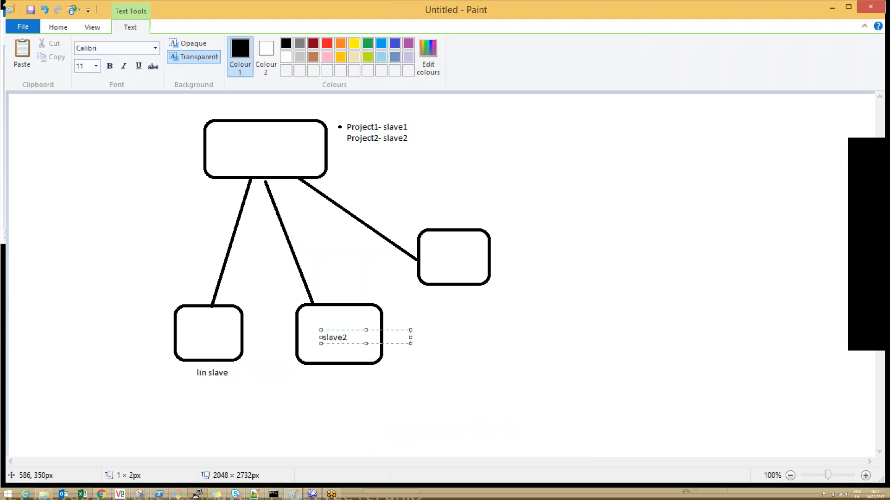
click(438, 254)
click(440, 251)
text(slave3)
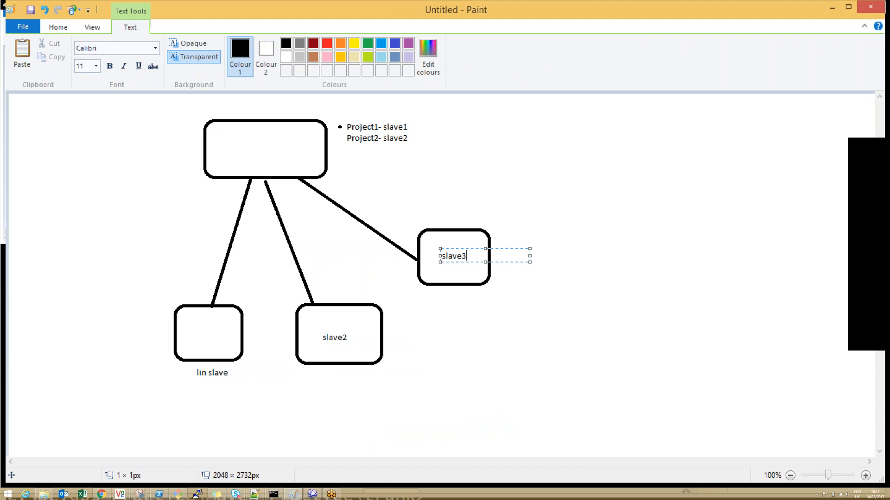
Step: Draw a small X with the Line tool across the connector between the top box and the lin slave box
click(196, 338)
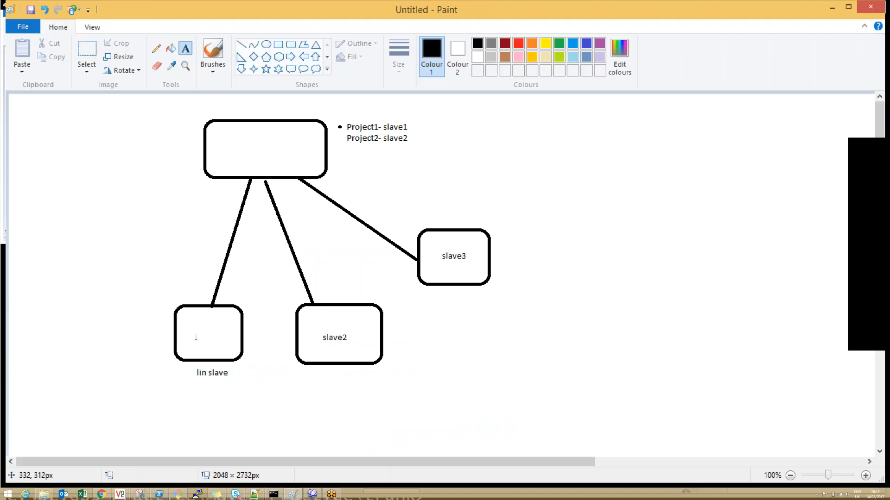
click(241, 44)
mouse_move(209, 255)
mouse_down()
mouse_move(241, 275)
mouse_move(238, 259)
mouse_move(212, 275)
mouse_up()
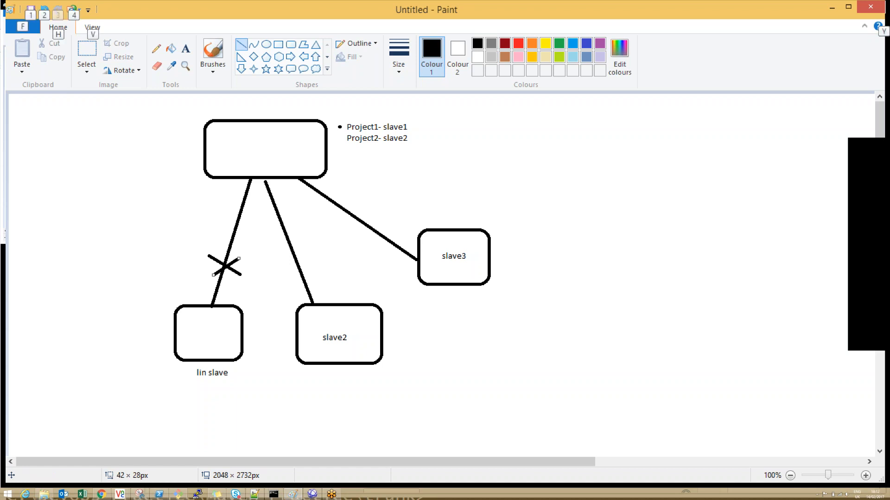
Step: Switch back to Jenkins, leave the configuration page without saving and disconnect the lin_agent node
key(alt+Tab)
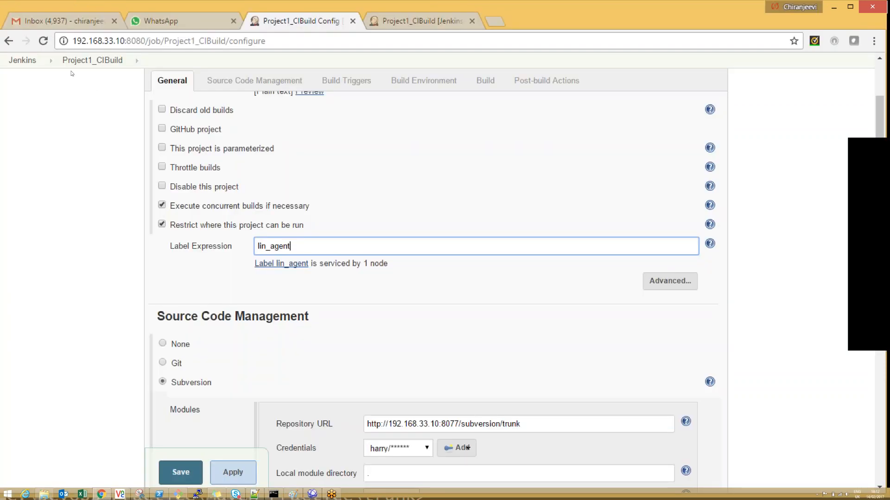
click(23, 60)
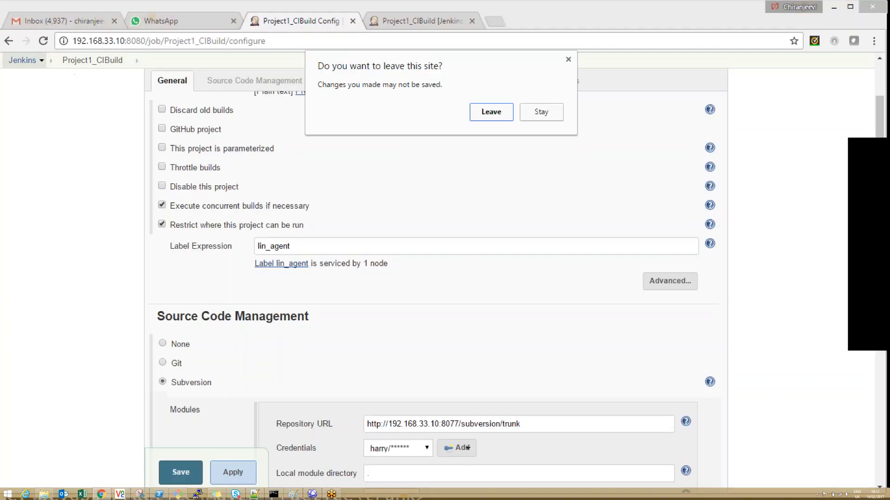
click(491, 112)
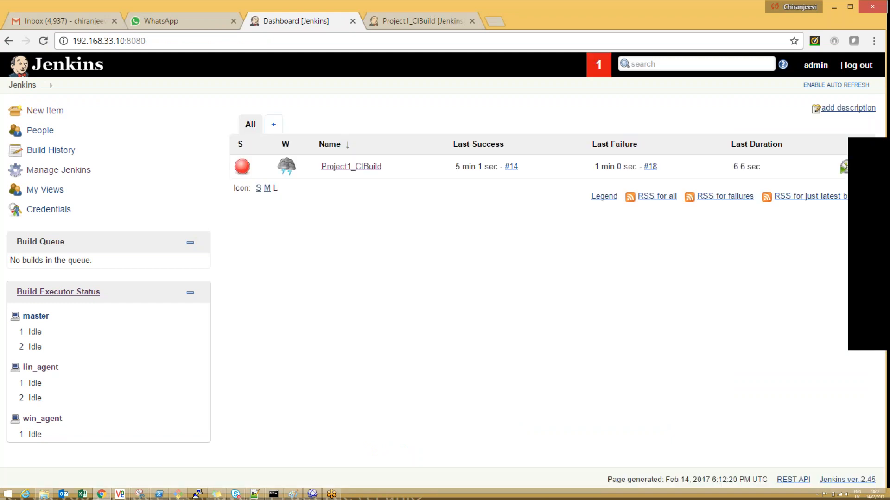
click(41, 367)
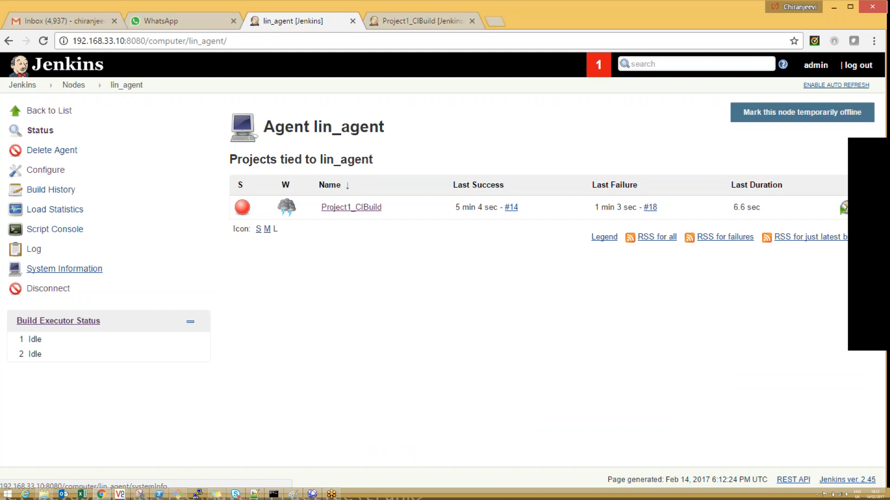
click(48, 289)
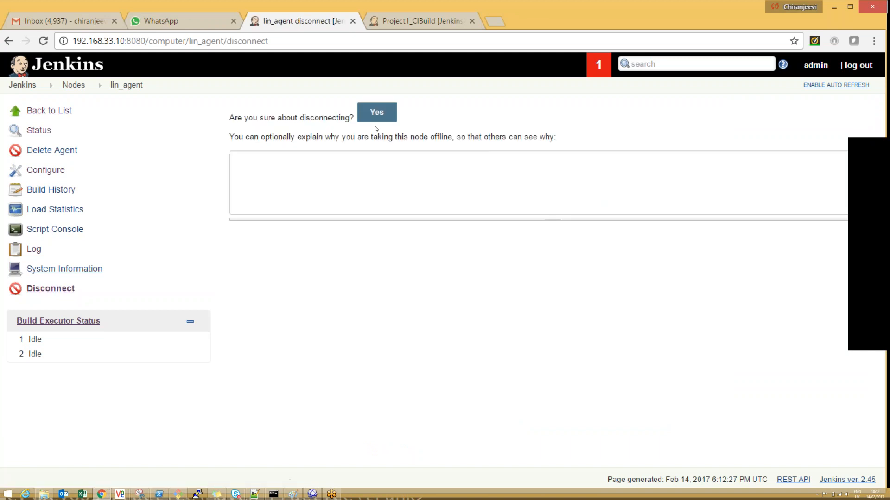
click(376, 116)
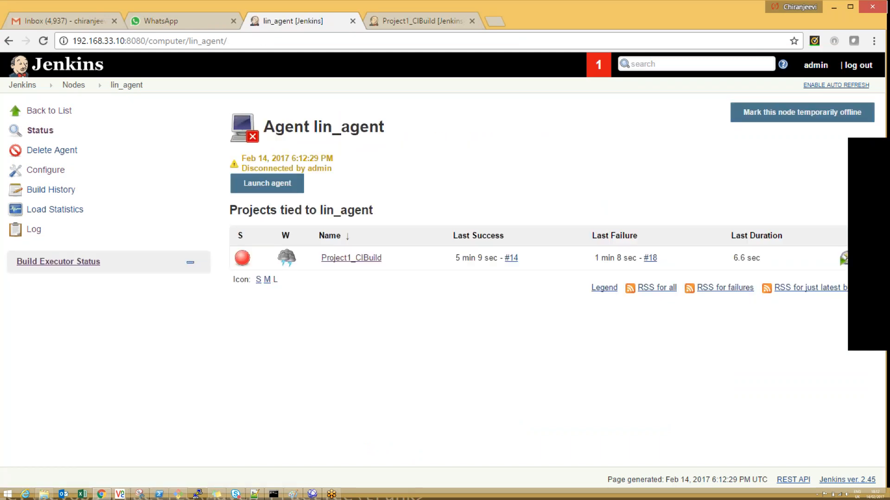
Step: Display the list of nodes, and start a build of Project1_CIBuild from its project page
click(74, 85)
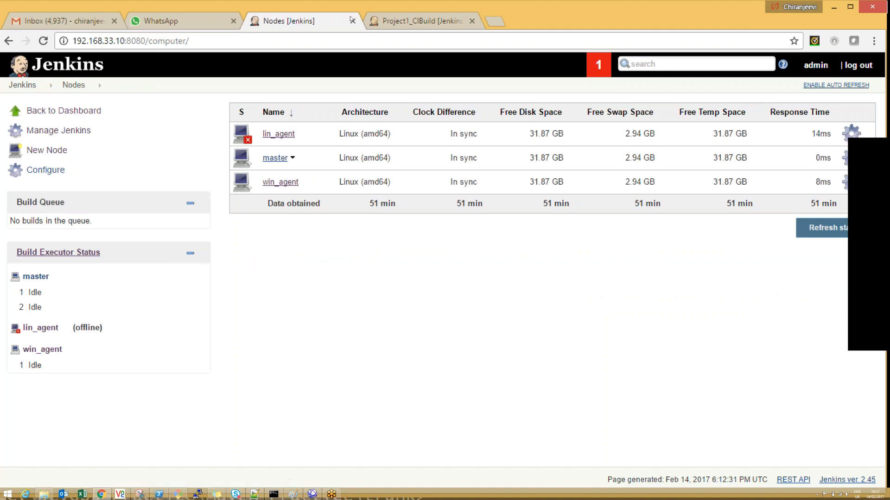
click(420, 21)
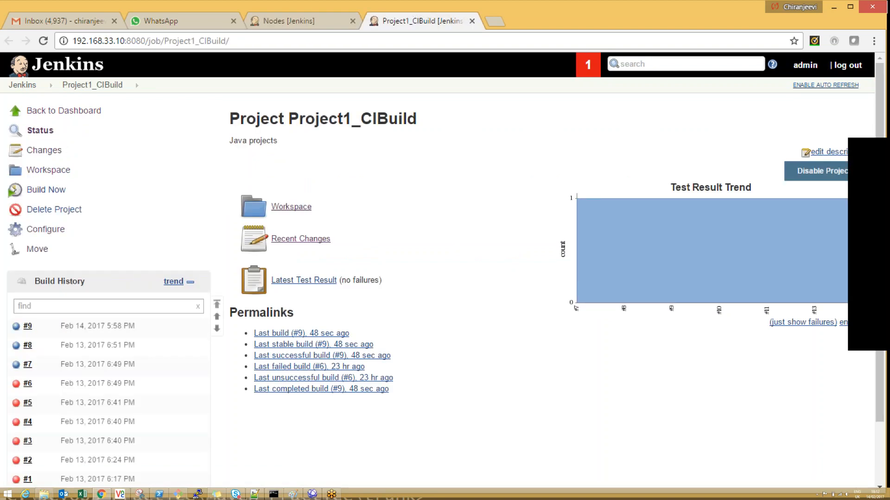
click(46, 190)
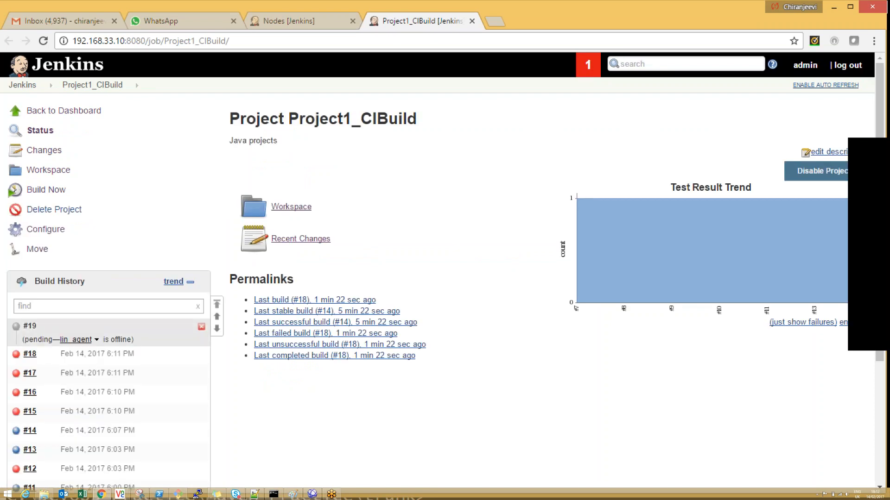
Step: Examine the status of build #19 in the build history, view the slave diagram in Paint and return to Jenkins to recheck the build
drag(29, 340, 44, 339)
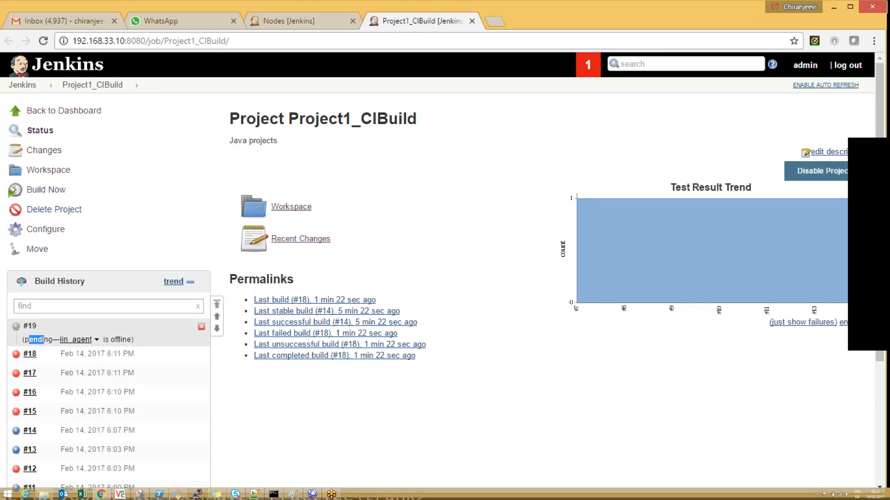
click(72, 344)
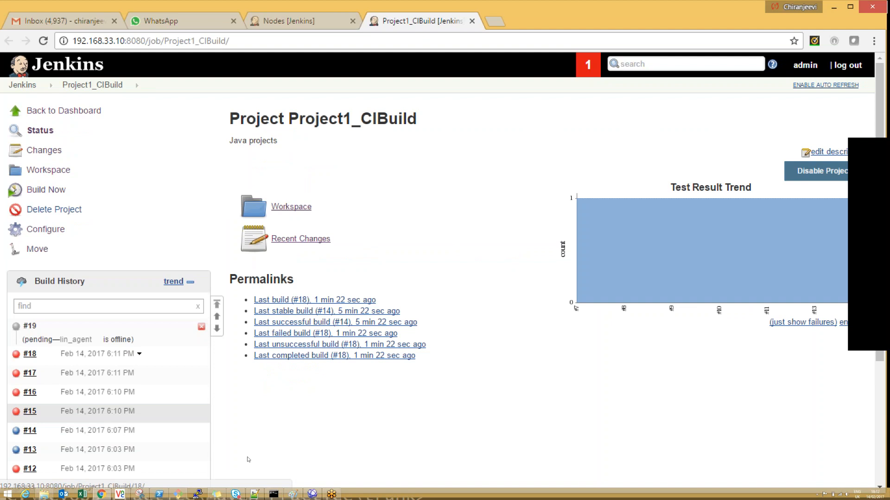
click(292, 494)
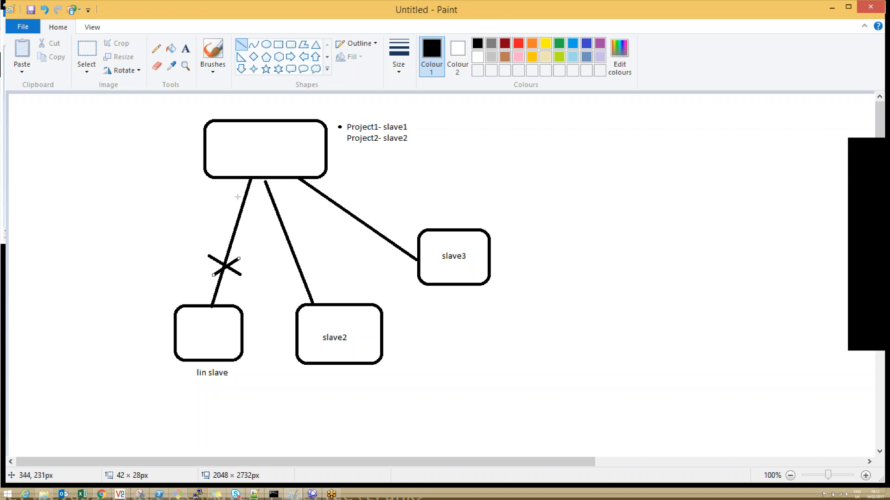
key(alt+Tab)
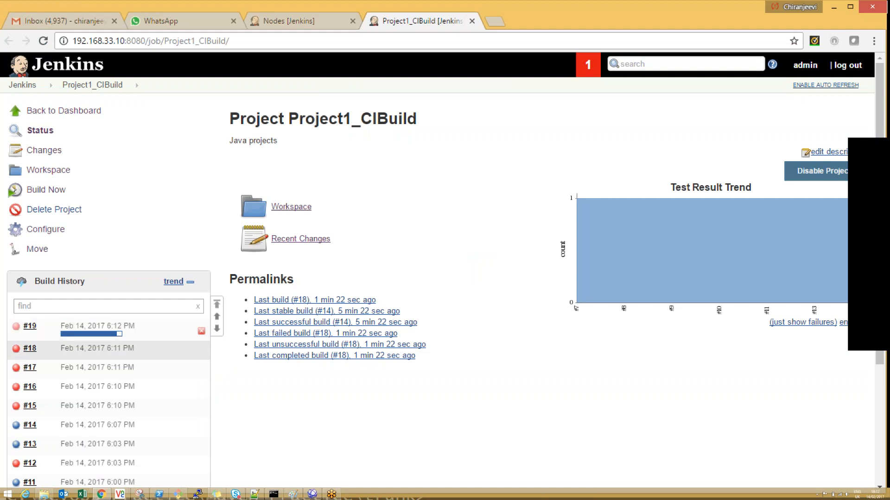
mouse_move(70, 333)
Step: Switch to Paint and draw a wide, flat ellipse across the three connectors just below the top box
key(alt+Tab)
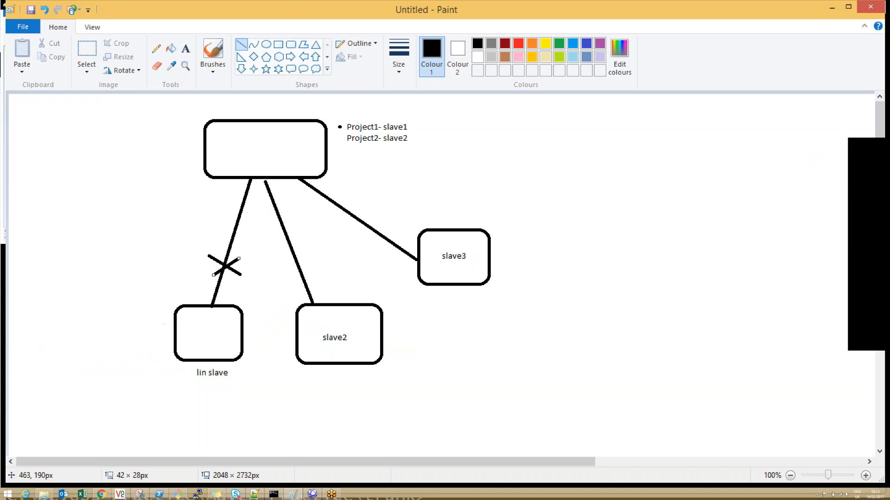
click(266, 44)
drag(202, 200, 379, 223)
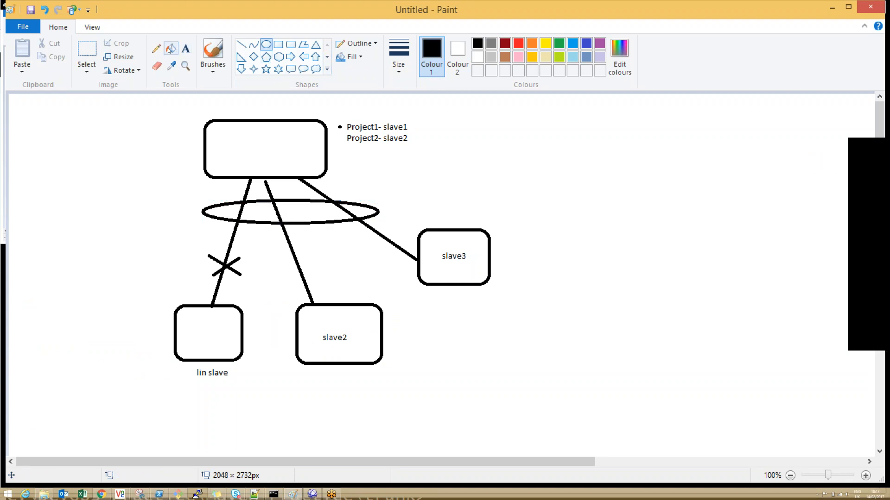
Step: Activate the Eraser tool for the diagram
click(157, 65)
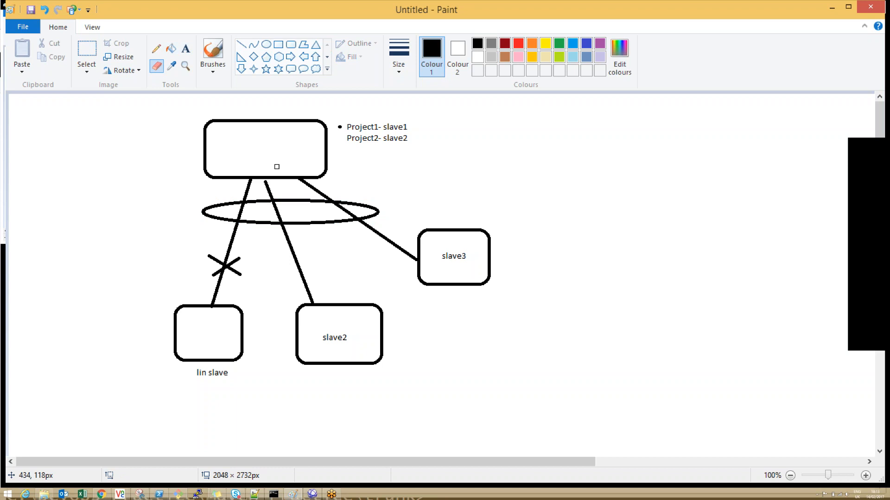
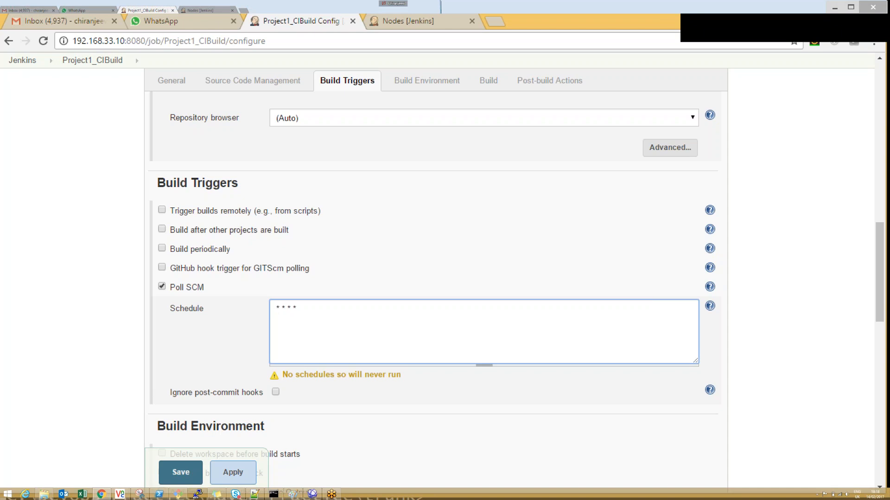
Step: Set Project1_CIBuild's Poll SCM schedule to * * * * * and apply the change
text(5)
key(BackSpace)
text(2)
key(BackSpace)
text(*)
click(232, 472)
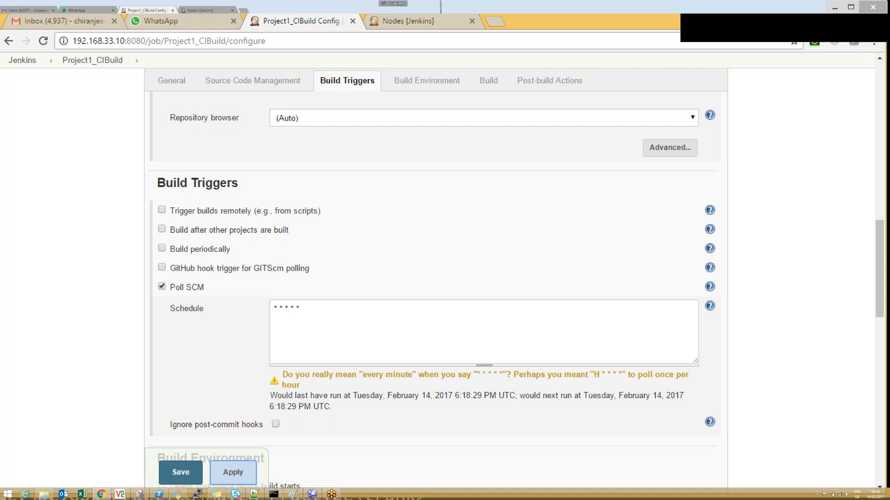
Step: Open the help for the Poll SCM schedule and examine the cron syntax and its examples, including the fifteen-minute one
click(710, 306)
drag(879, 225, 886, 319)
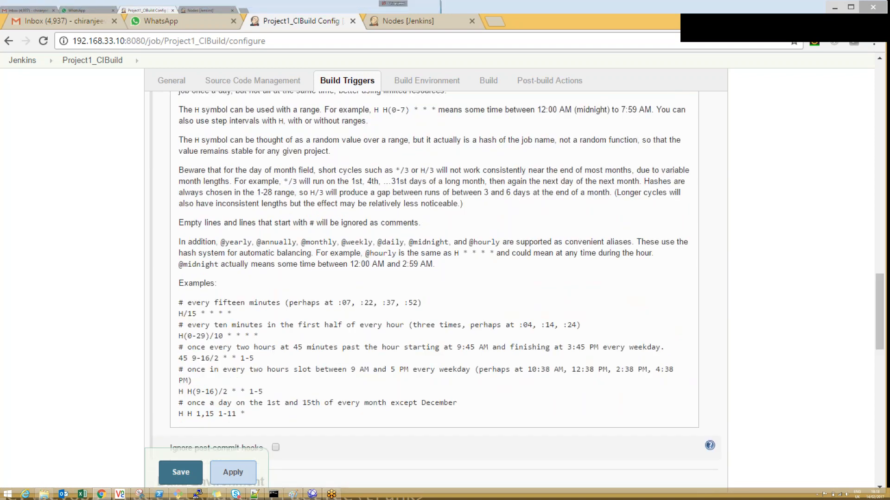
mouse_move(202, 311)
mouse_down()
mouse_move(218, 314)
mouse_move(187, 314)
mouse_up()
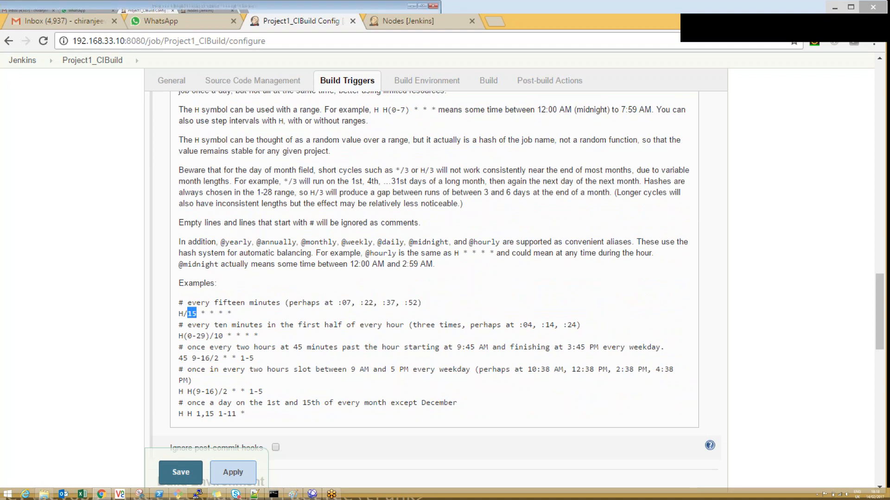
drag(880, 301, 880, 231)
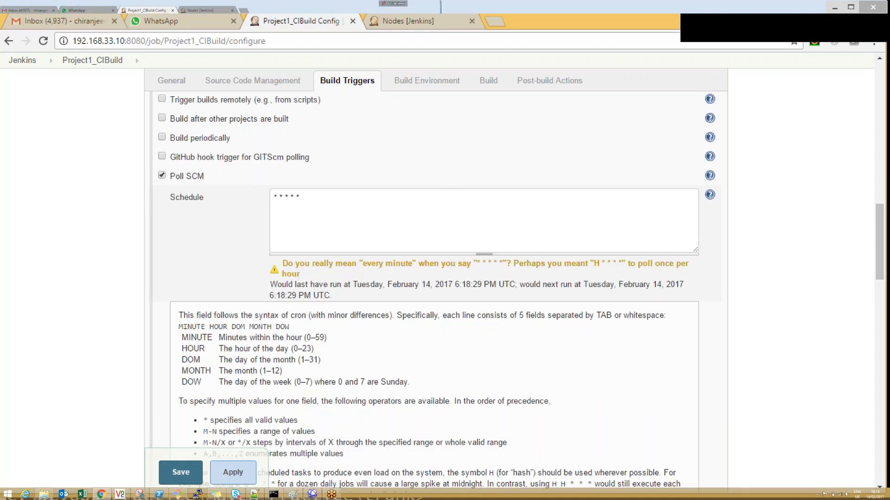
Step: Replace the minute value in the Poll SCM schedule so that it reads H * * * *, and save the job configuration
drag(278, 198, 274, 198)
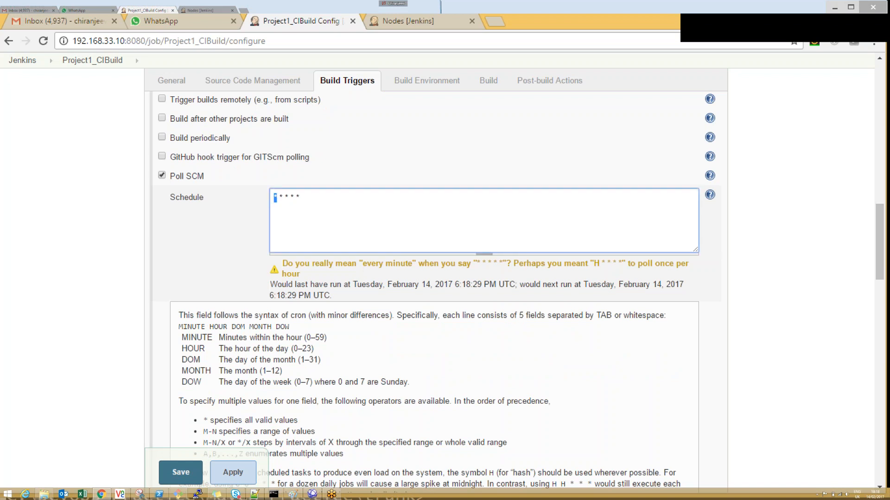
text(H)
click(233, 472)
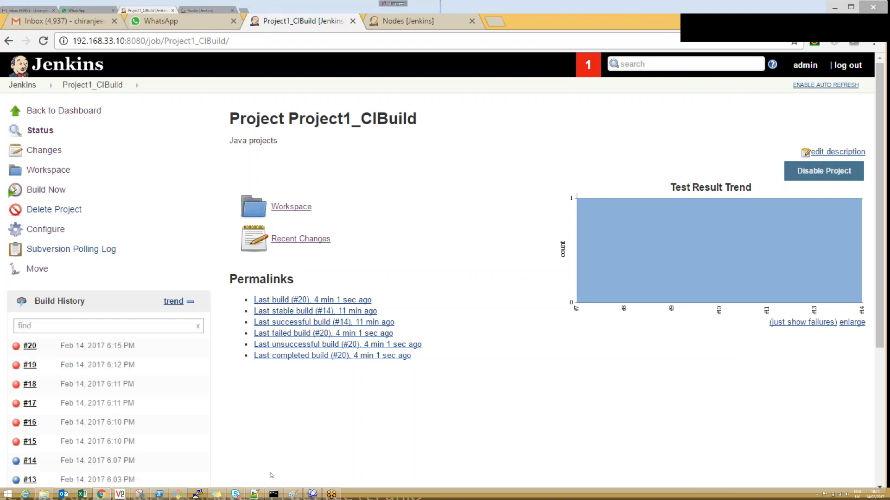
Step: Switch to the Command Prompt in the trunk folder and clear its screen with cls
click(273, 495)
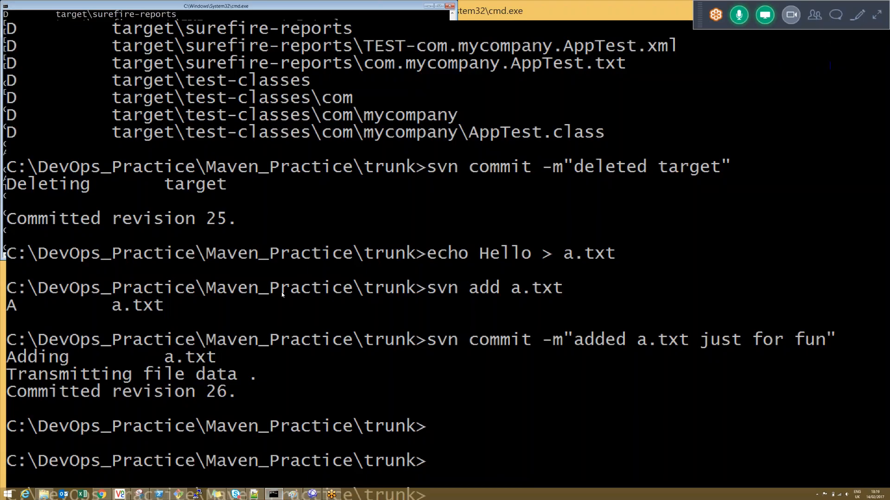
text(echo Hec)
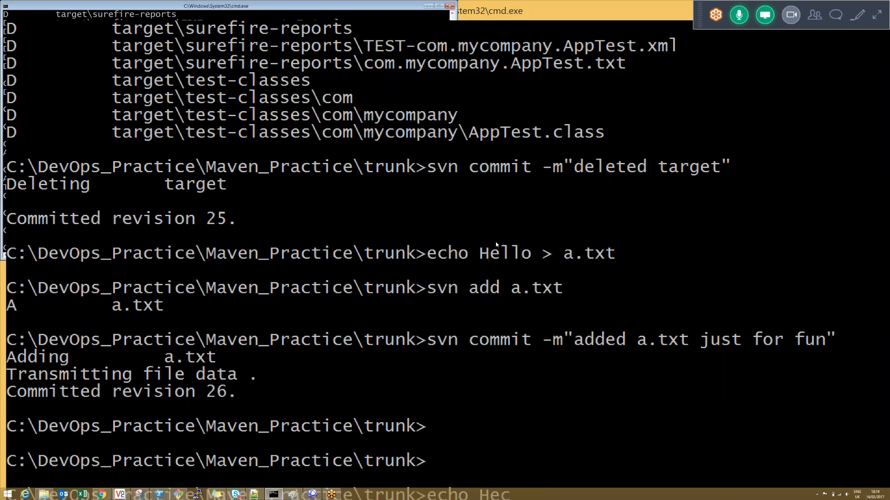
text(ls)
key(Return)
key(Return)
key(Return)
key(Return)
text(cl)
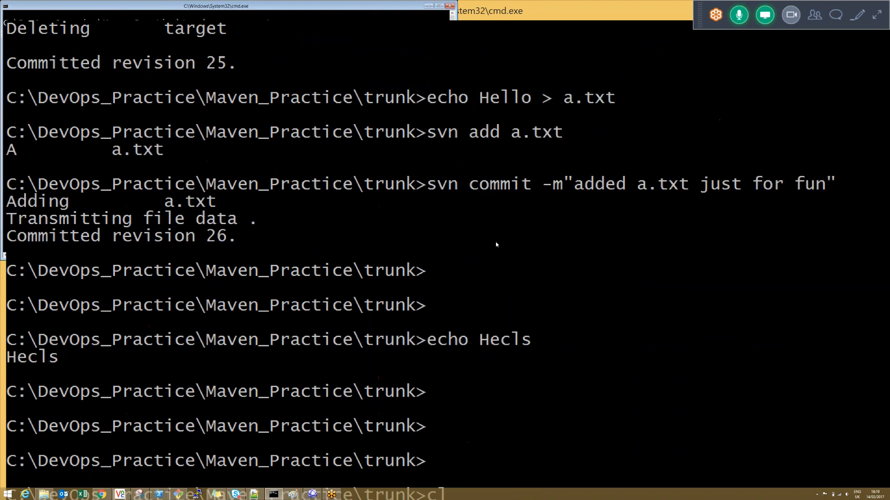
text(s)
key(Return)
Step: Append the text Hello to a.txt with echo Hello >> a.txt
text(echo Hell)
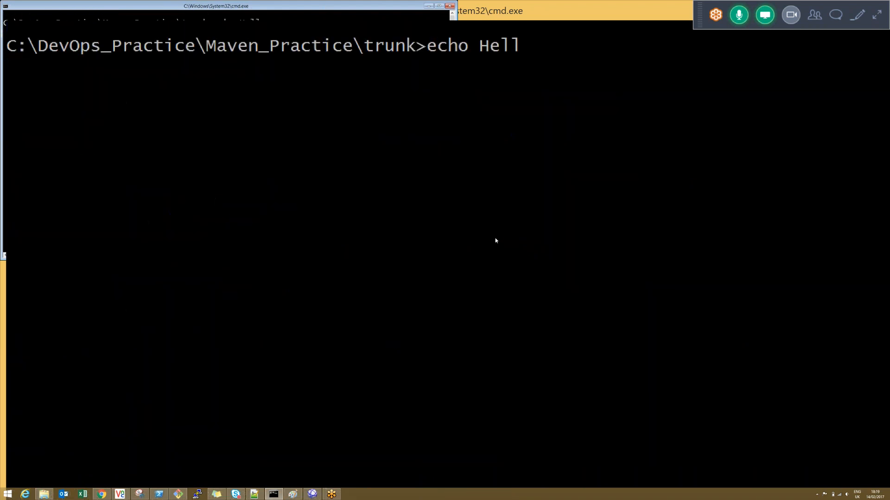
text(o >> a.txt)
key(Return)
Step: Commit the changed file to Subversion with the message "some changes to check poll scm"
text(g)
key(BackSpace)
text(svn )
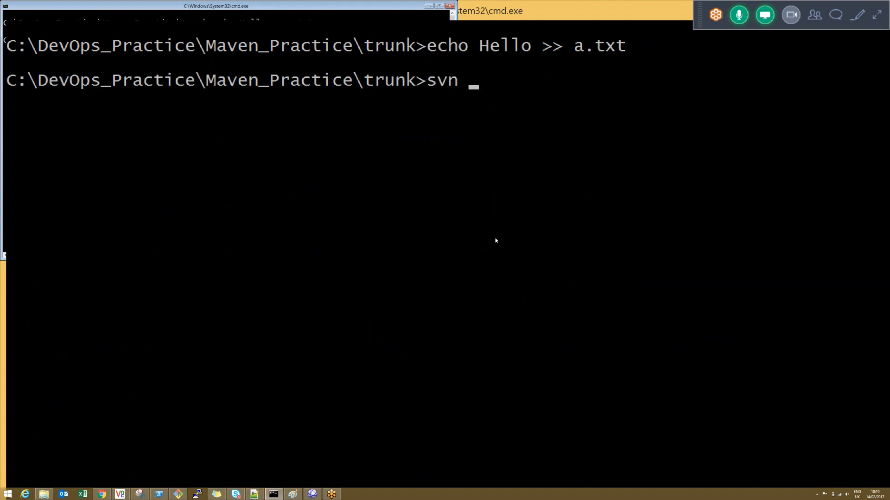
text(commit -)
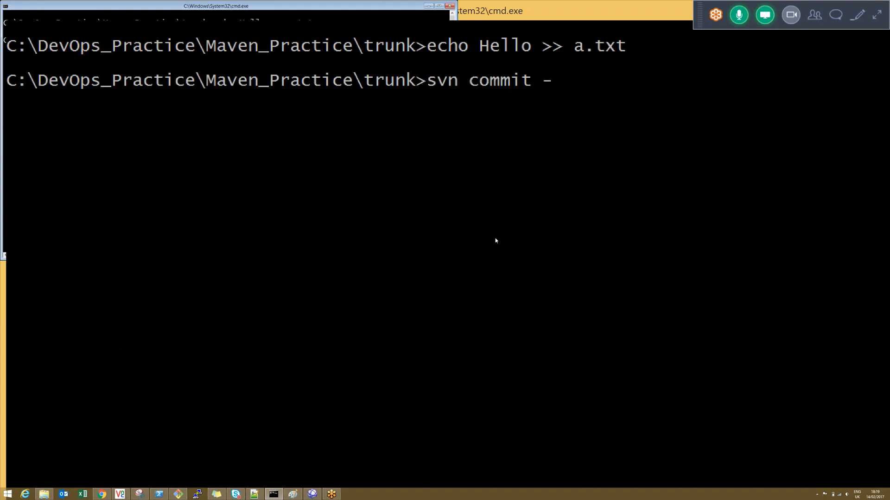
text(m""some changes to check poll scm)
key(Return)
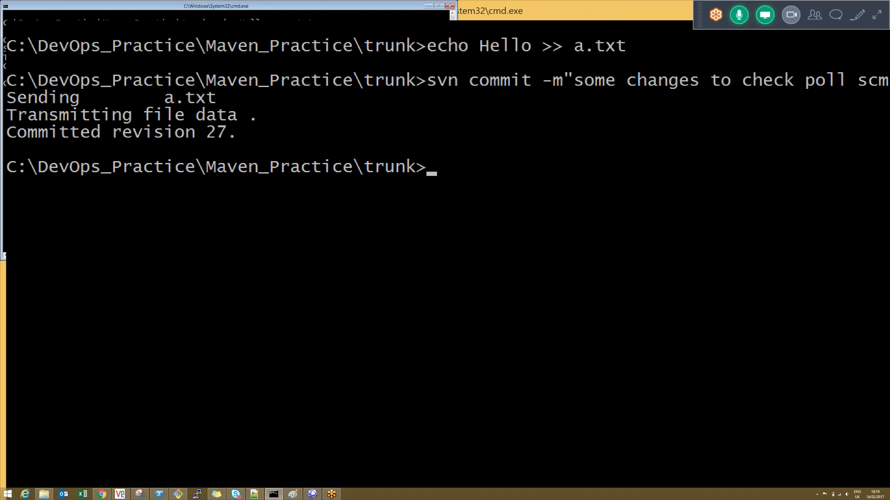
Step: Switch to Jenkins in Chrome, open Project1_CIBuild's configuration and enable the Build after other projects are built trigger
key(alt+Tab)
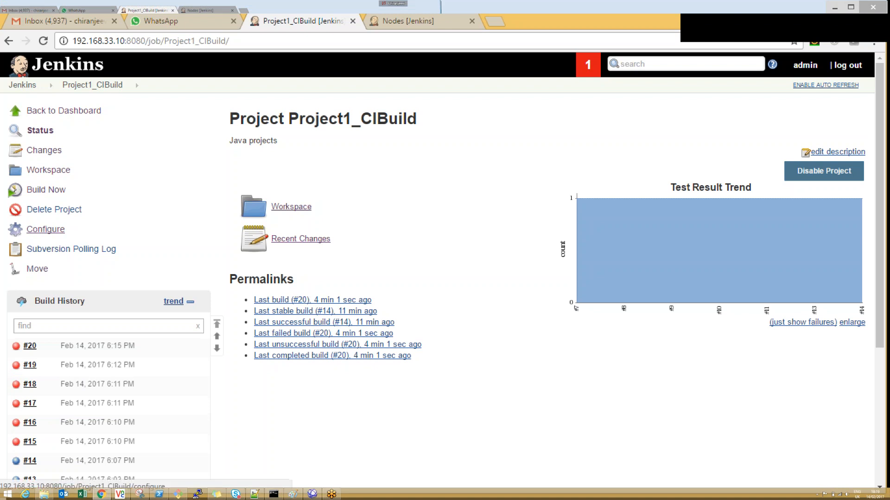
click(46, 229)
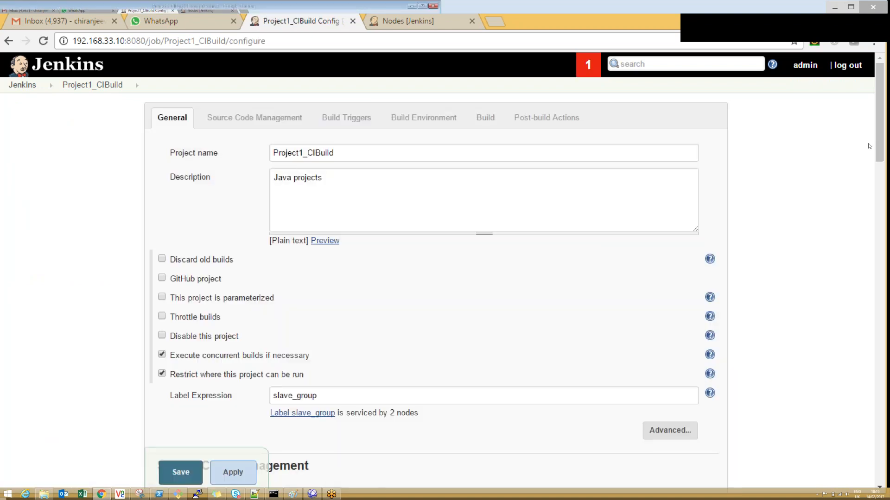
drag(878, 143, 879, 312)
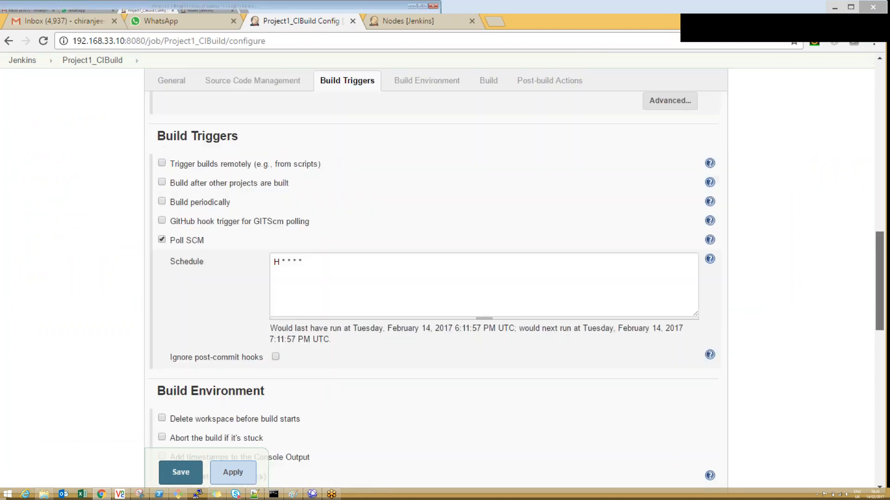
click(161, 183)
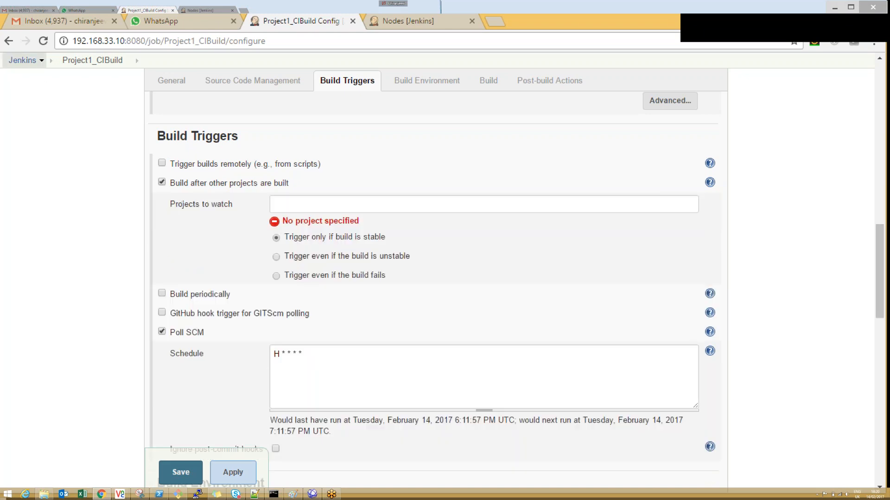
Step: Open the Jenkins dashboard in a new browser tab and start a new item named Project2_Build
middle_click(29, 63)
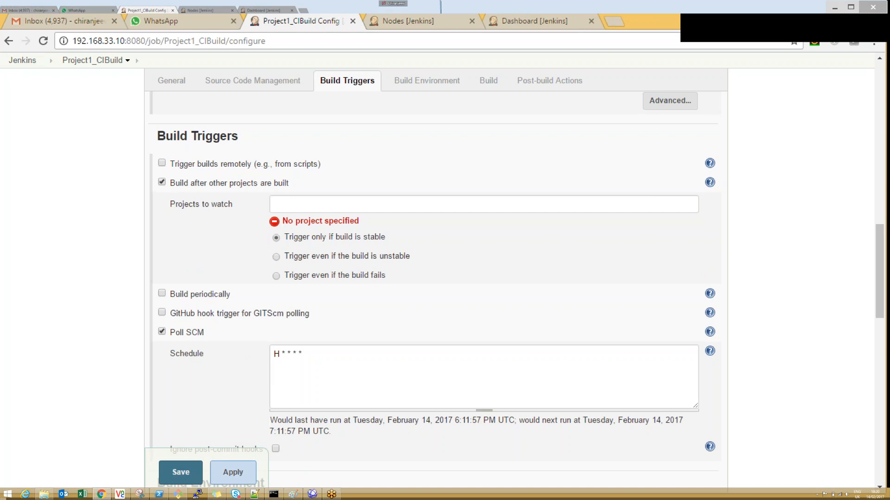
key(ctrl+Tab)
click(45, 112)
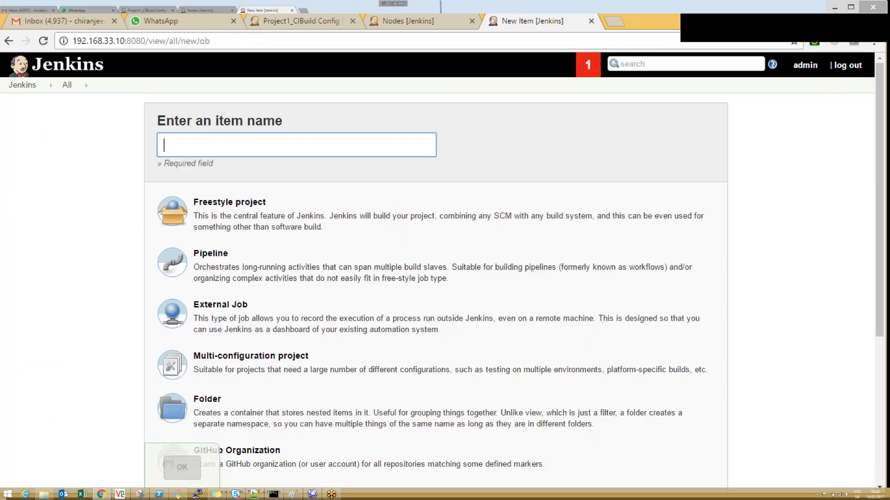
text(Project21)
key(BackSpace)
text(_Build)
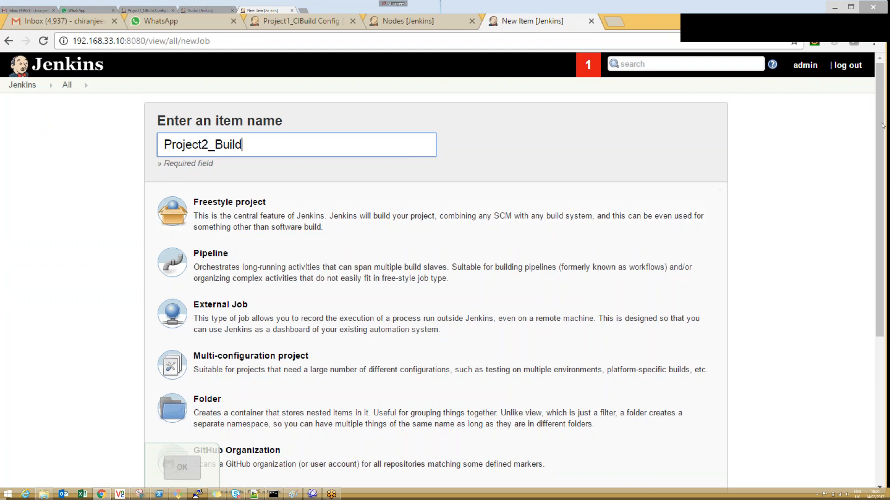
Step: Create the new item as a copy of Project1_CIBuild
drag(880, 129, 883, 243)
click(369, 403)
text(P)
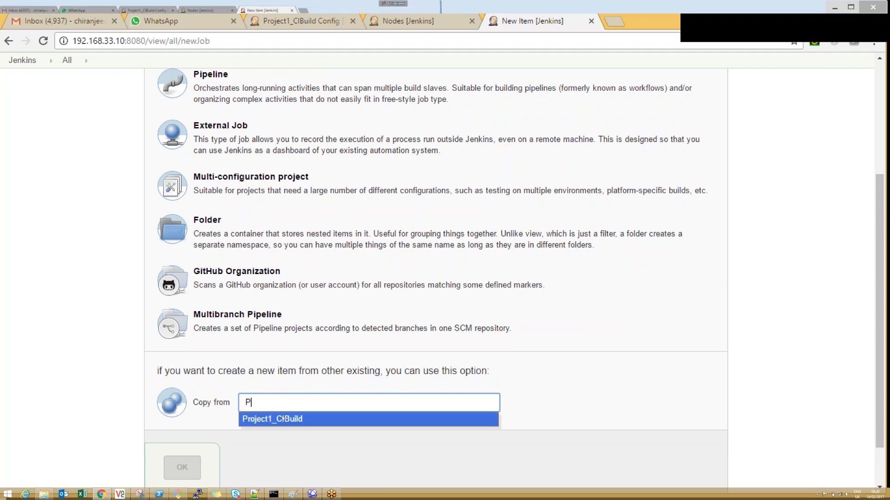
click(283, 420)
click(182, 467)
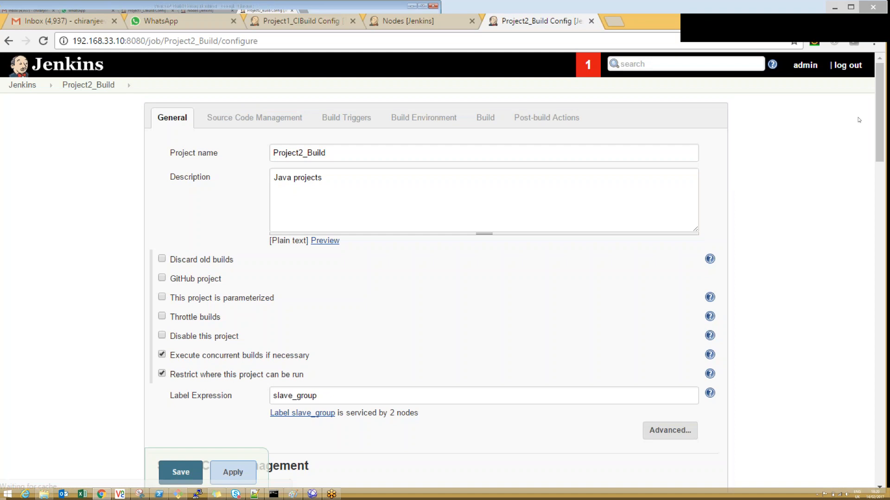
Step: Apply and save Project2_Build's copied configuration without changing its settings
drag(879, 124, 881, 446)
click(233, 413)
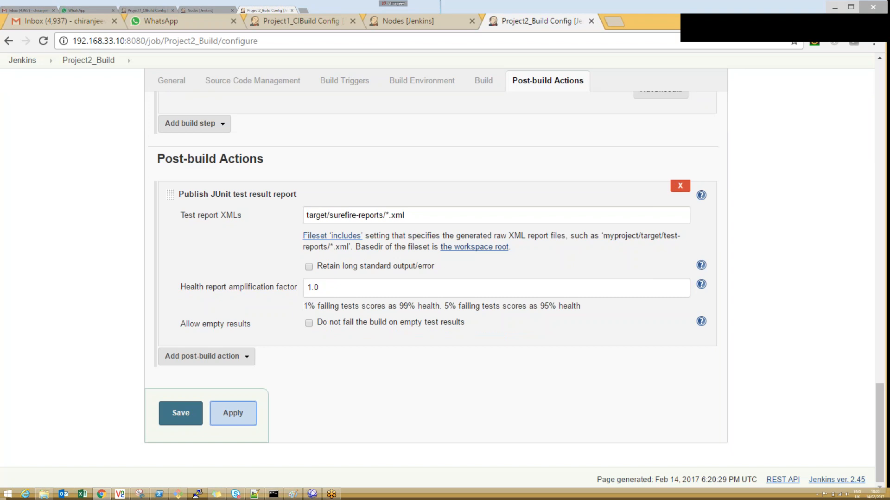
click(183, 412)
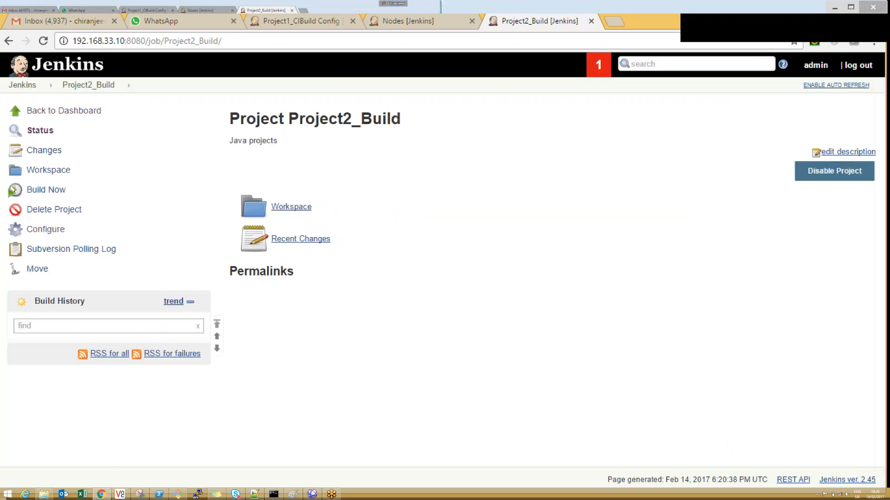
Step: View Project1_CIBuild's project page from the dashboard and return to the job list
click(42, 65)
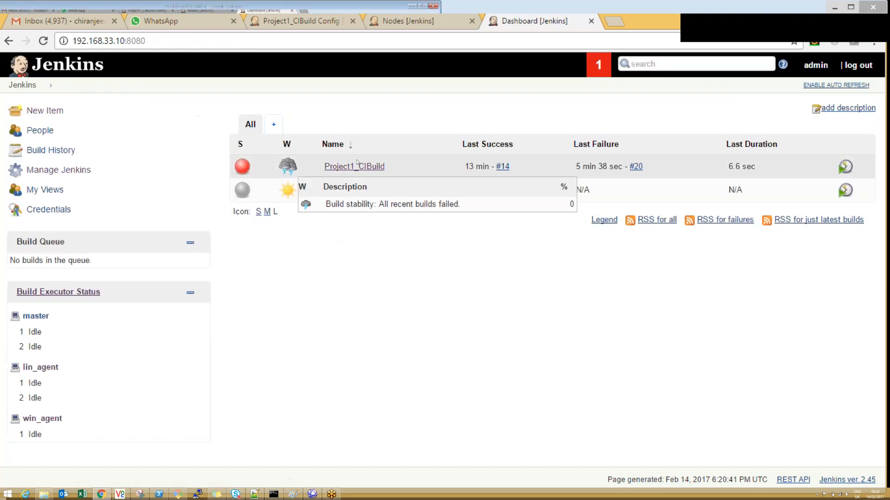
click(354, 166)
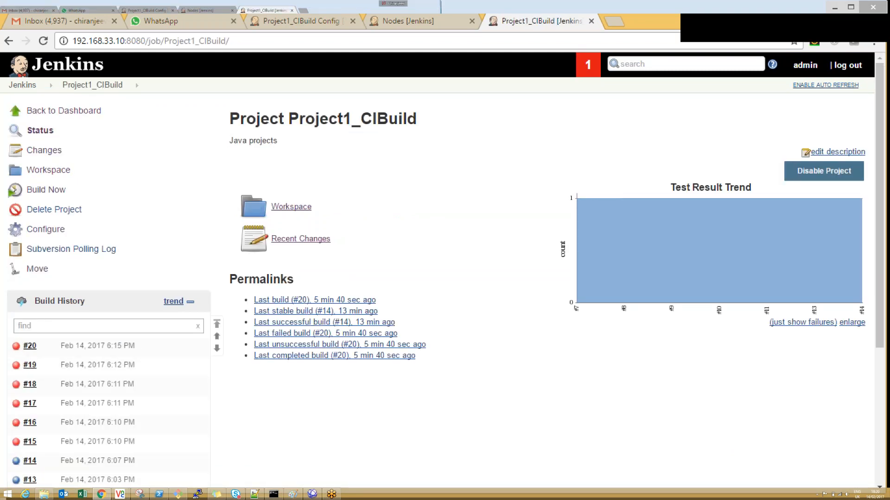
click(22, 85)
Step: Open Project2_Build's configuration and enable the Build after other projects are built trigger
click(350, 190)
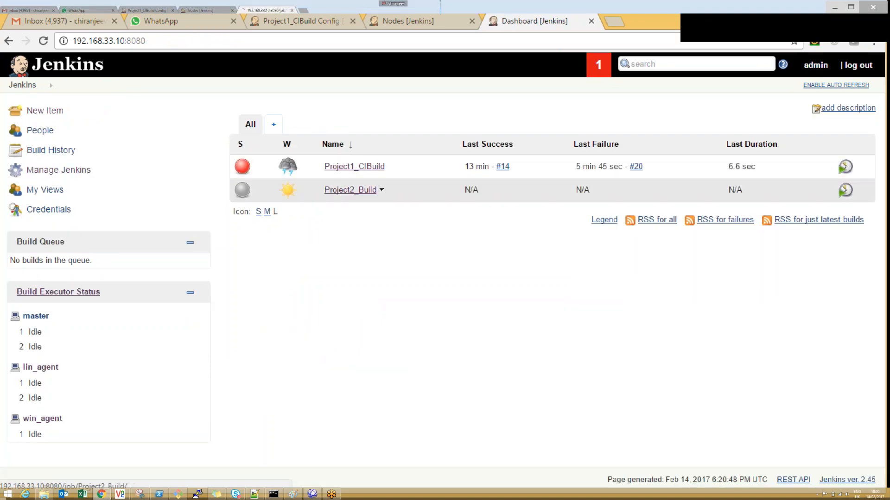
click(46, 229)
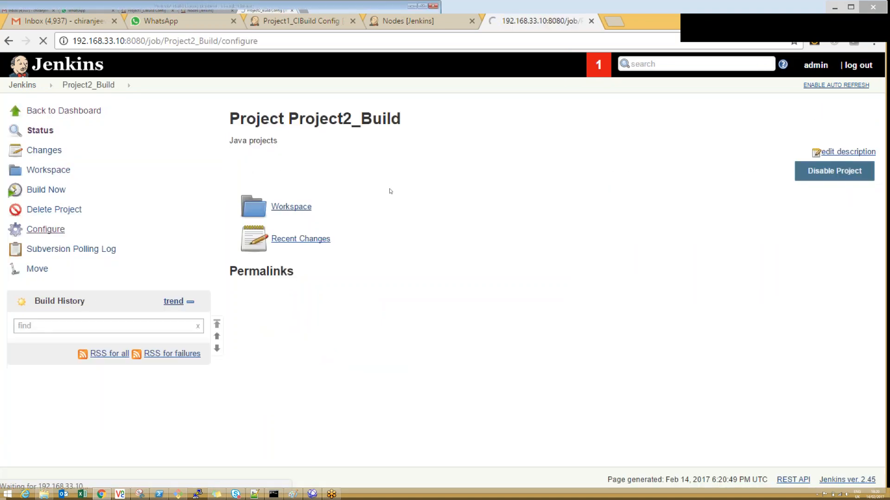
drag(879, 155, 876, 229)
scroll(213, 197, up, 3)
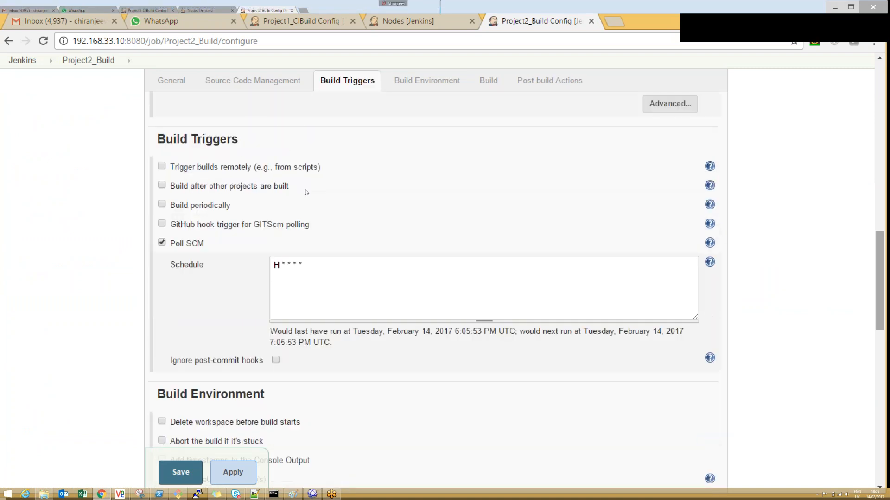
click(203, 187)
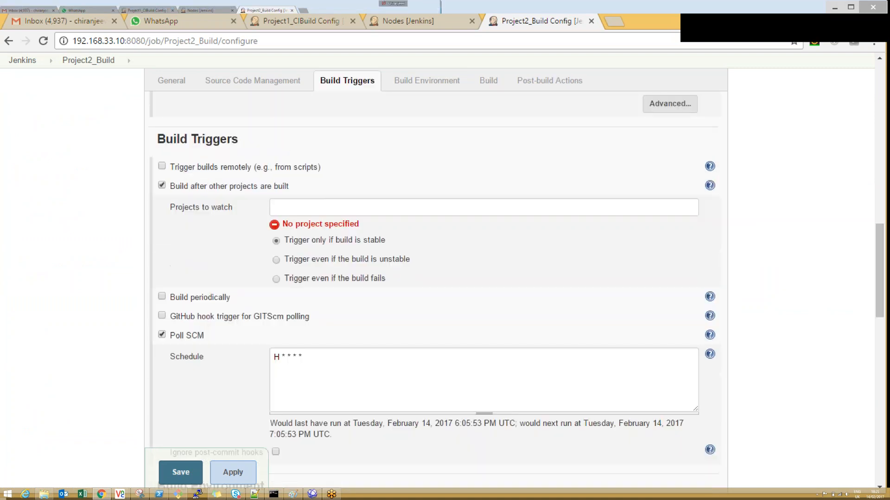
Step: Set Project1_CIBuild as the only project to watch, and apply and save Project2_Build's configuration
click(310, 207)
text(Pro)
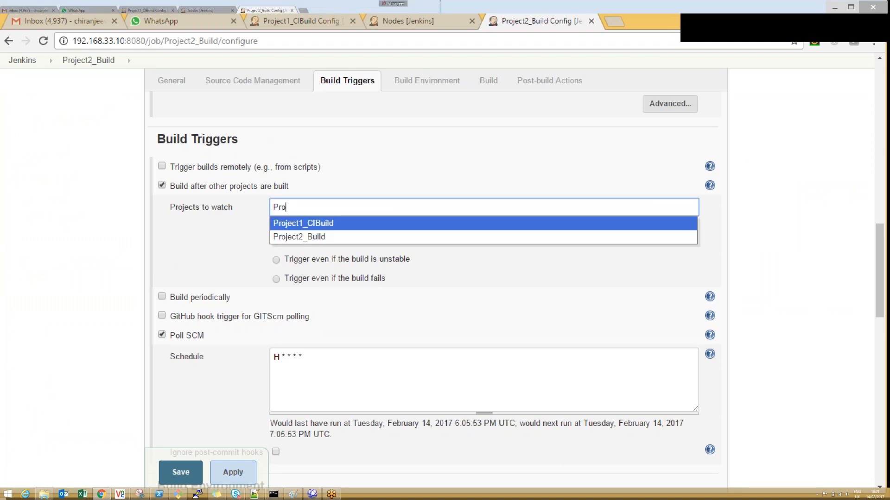
key(Return)
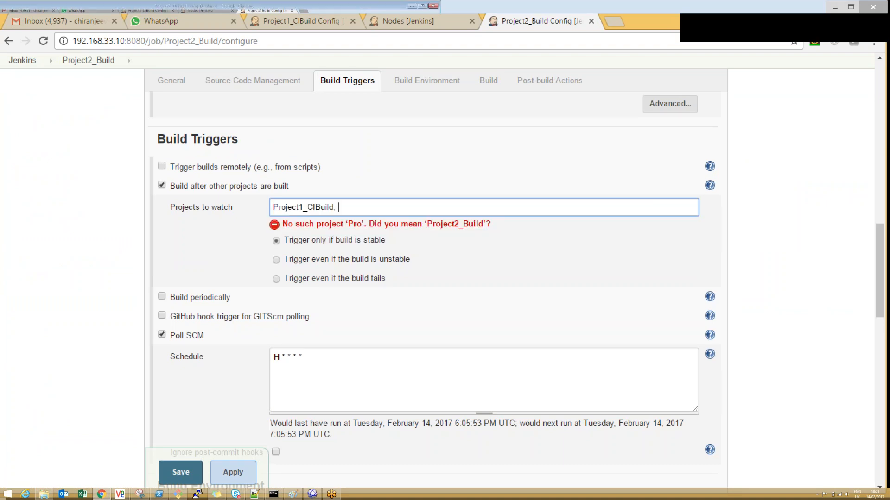
key(BackSpace)
key(BackSpace)
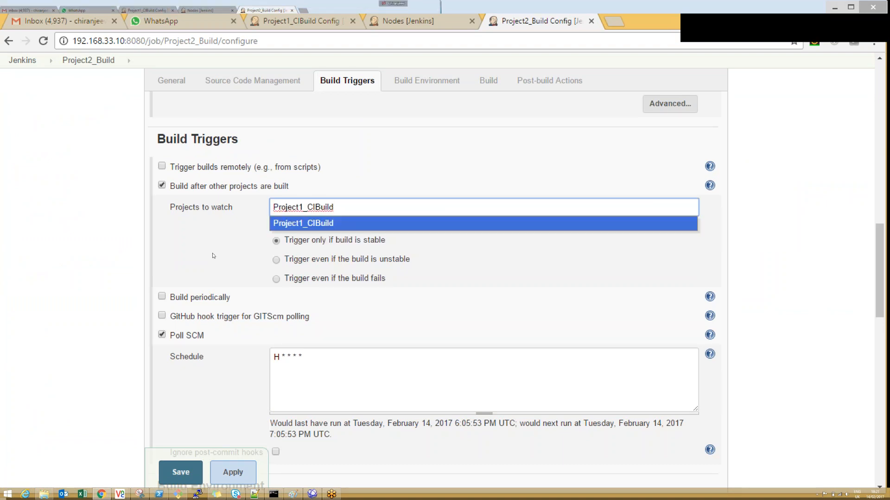
click(213, 256)
click(233, 472)
click(181, 472)
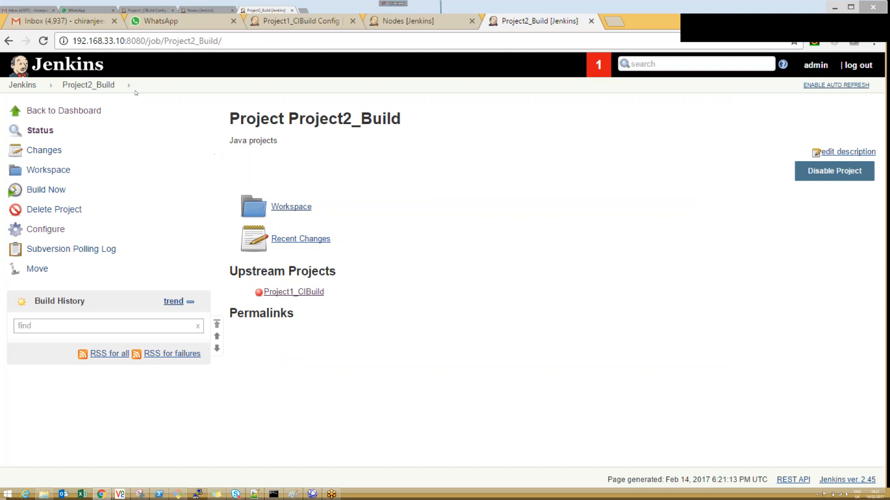
Step: Leave Project1_CIBuild's configuration without saving its pending changes and view the project's Subversion polling log
click(300, 21)
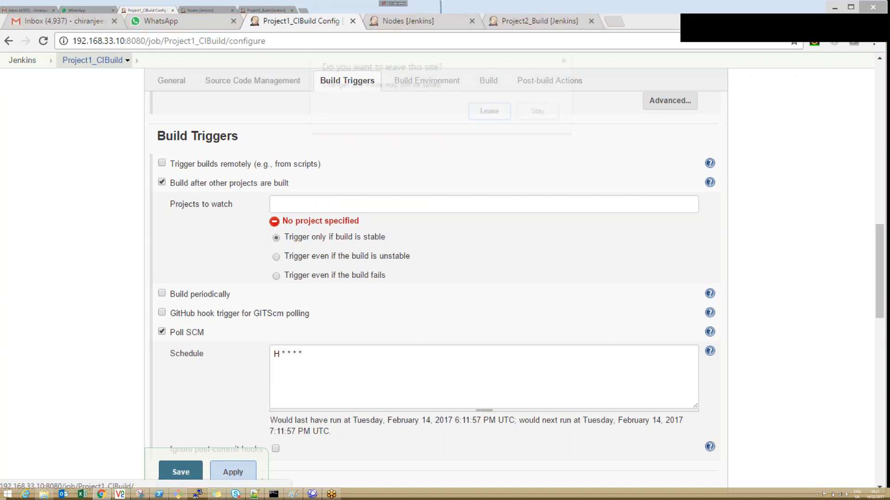
click(93, 61)
click(492, 112)
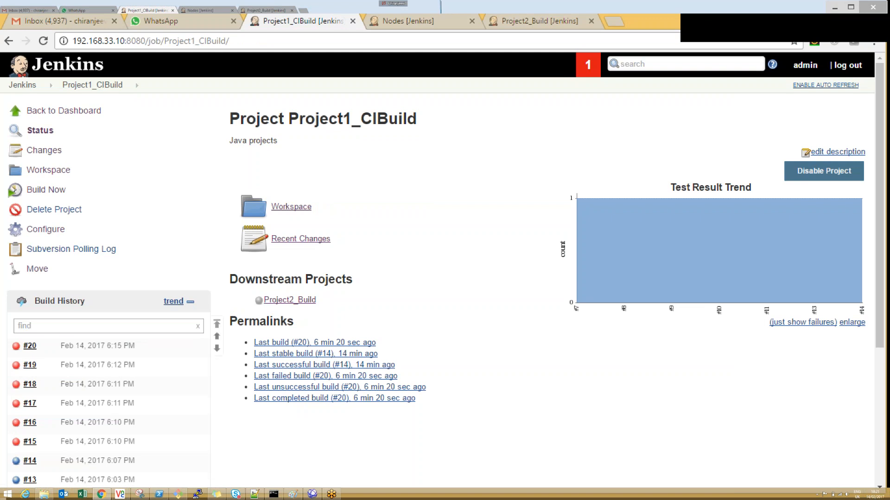
click(71, 249)
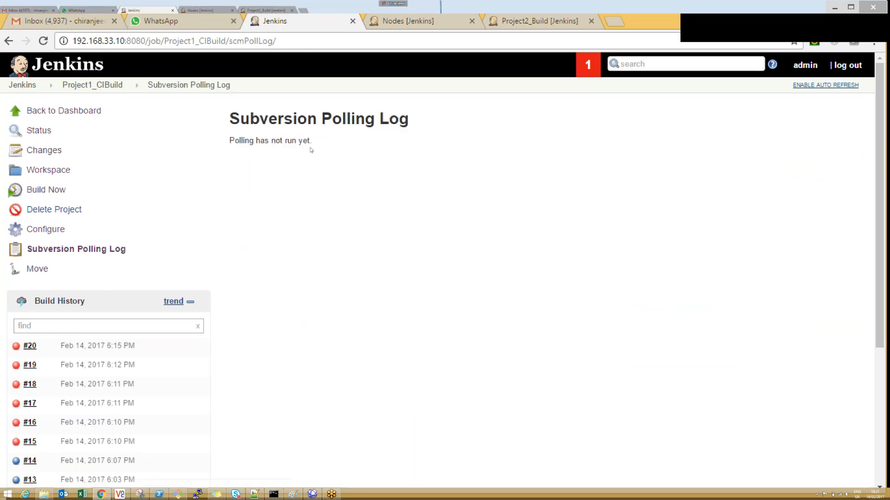
drag(313, 140, 245, 141)
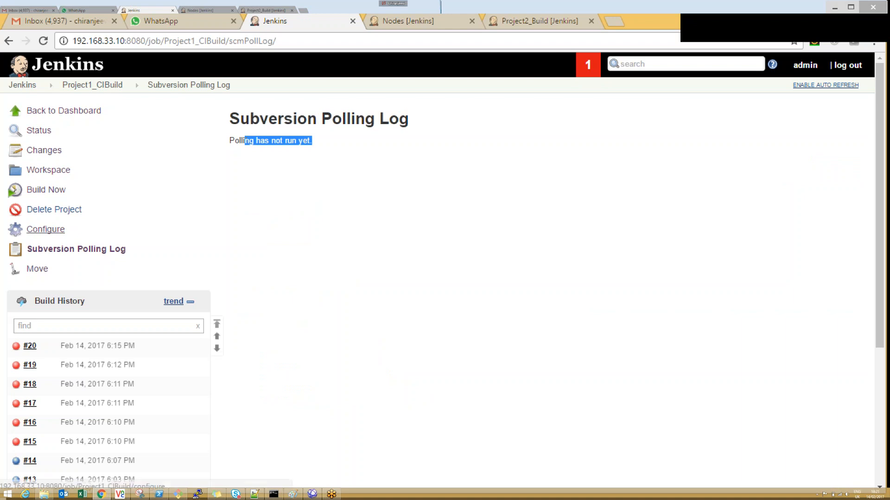
Step: Review the Poll SCM schedule in Project1_CIBuild's configuration and check its Subversion polling log again
click(45, 229)
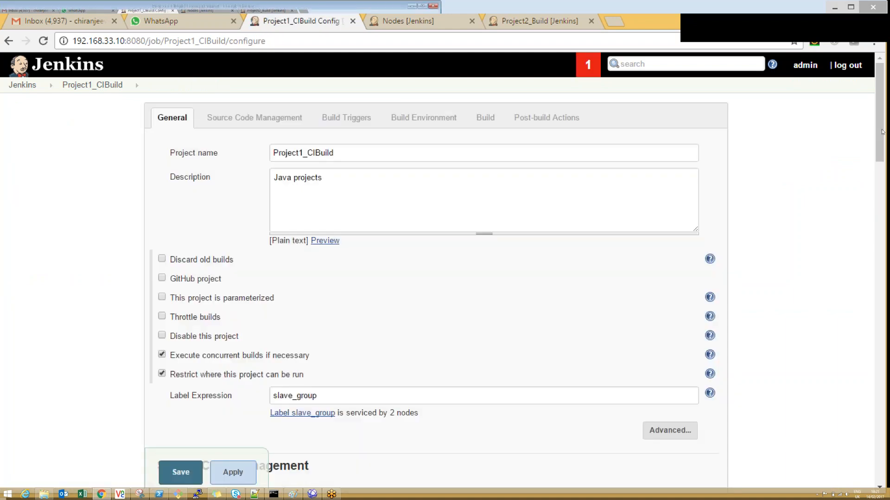
drag(882, 131, 876, 267)
scroll(879, 284, down, 1)
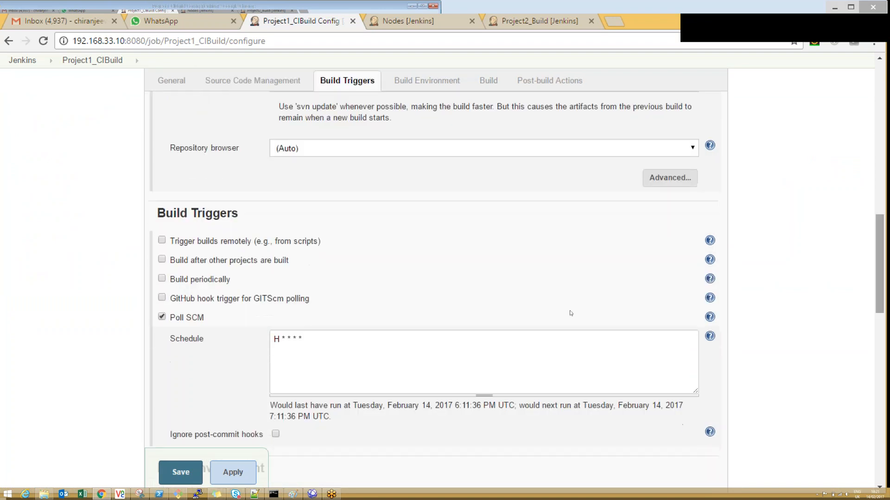
click(92, 60)
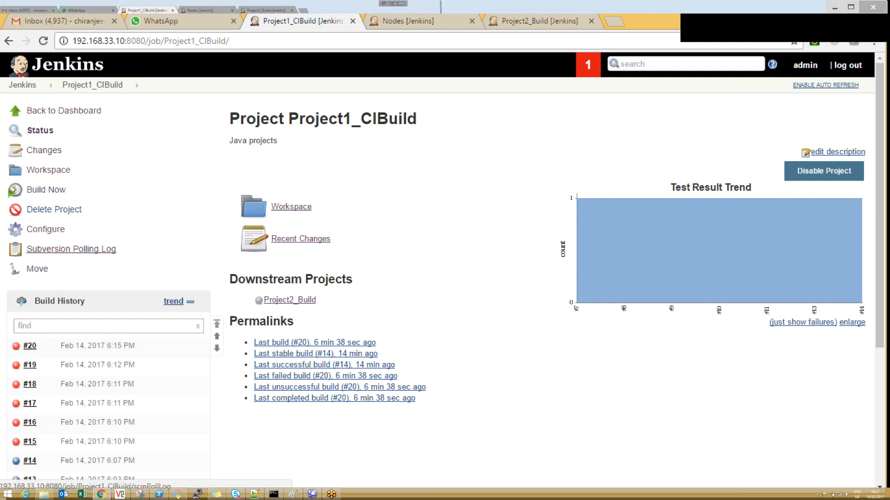
click(71, 248)
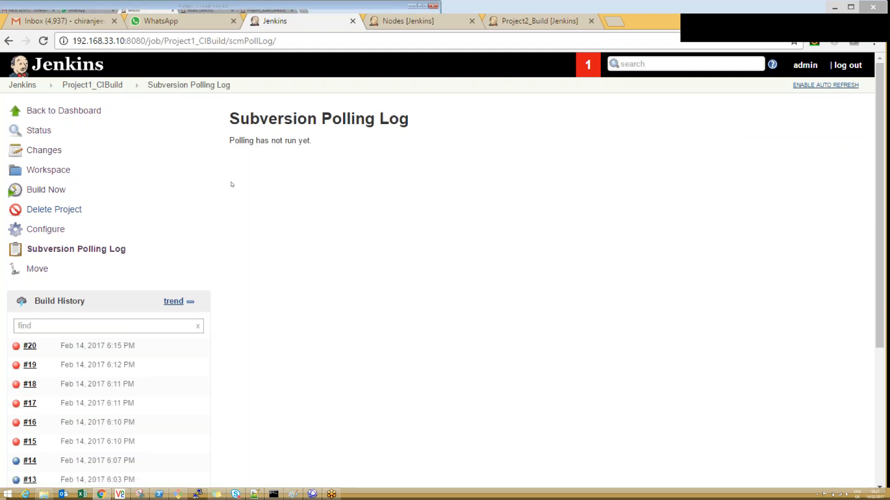
Step: Change Project1_CIBuild's Poll SCM schedule to H/1 * * * *, and apply and save the configuration
click(46, 226)
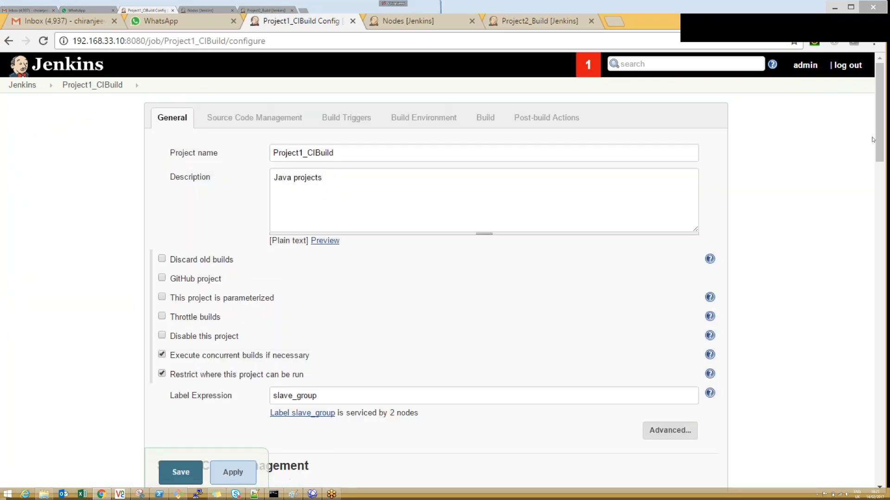
scroll(483, 164, down, 10)
scroll(484, 164, down, 9)
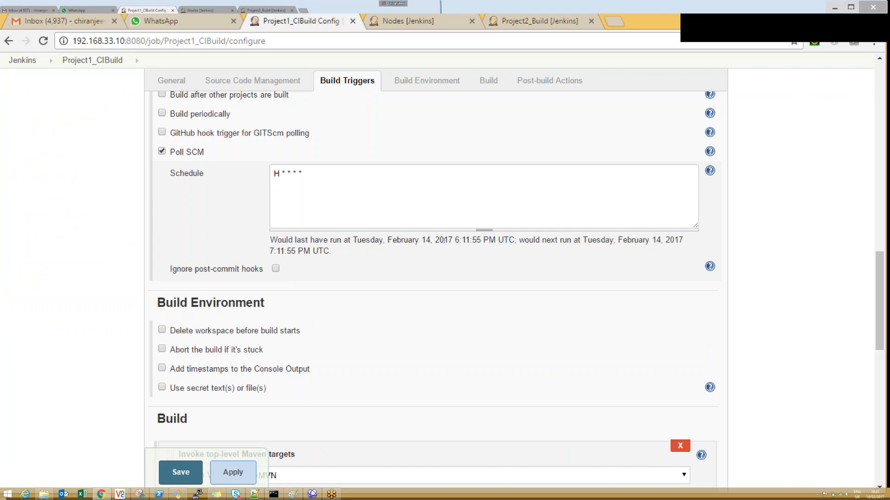
drag(473, 240, 455, 240)
click(296, 250)
double_click(276, 174)
text(*)
key(BackSpace)
text(H/1)
click(239, 471)
click(181, 478)
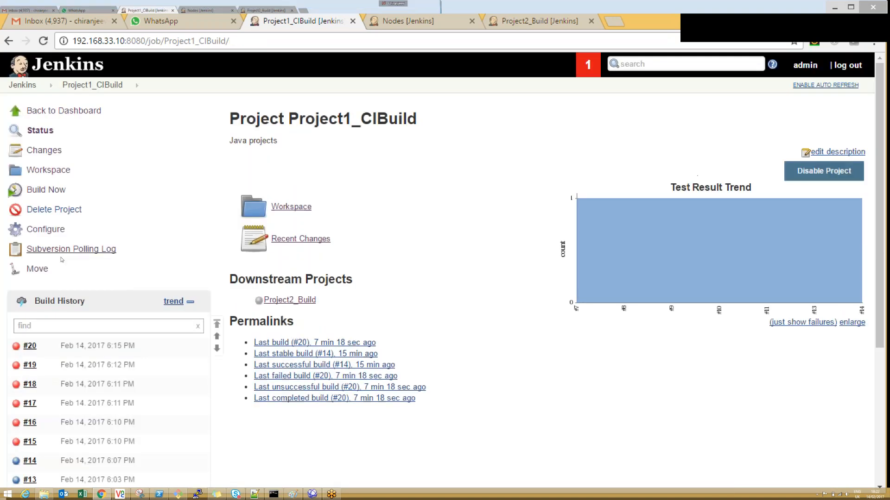
Step: Reopen Project1_CIBuild's configuration, set the Poll SCM schedule to * * * * *, and apply and save it
click(60, 250)
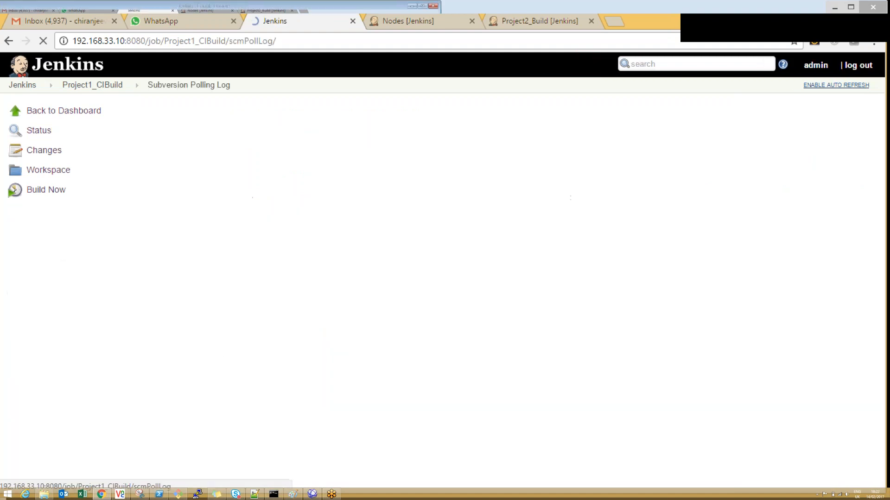
key(alt+Left)
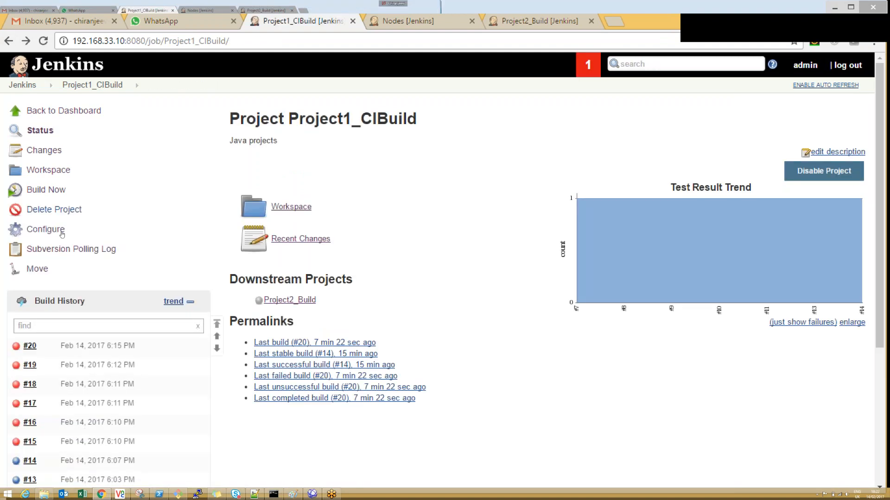
click(60, 231)
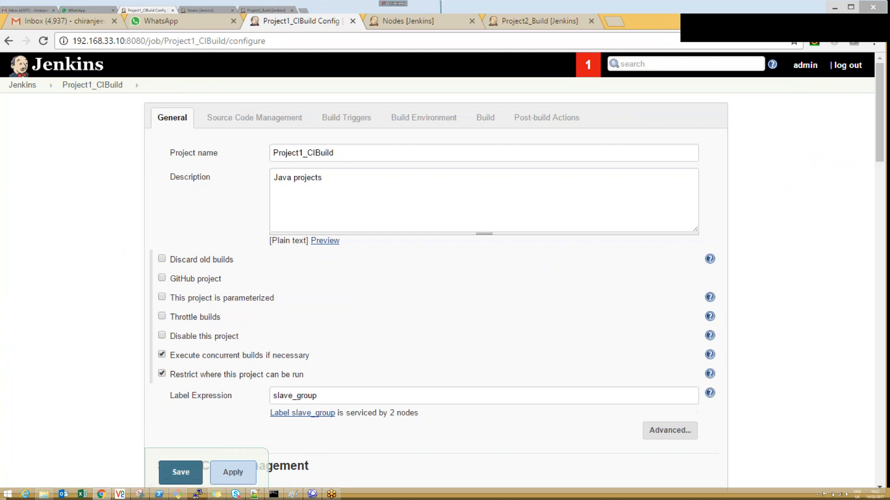
scroll(801, 140, down, 15)
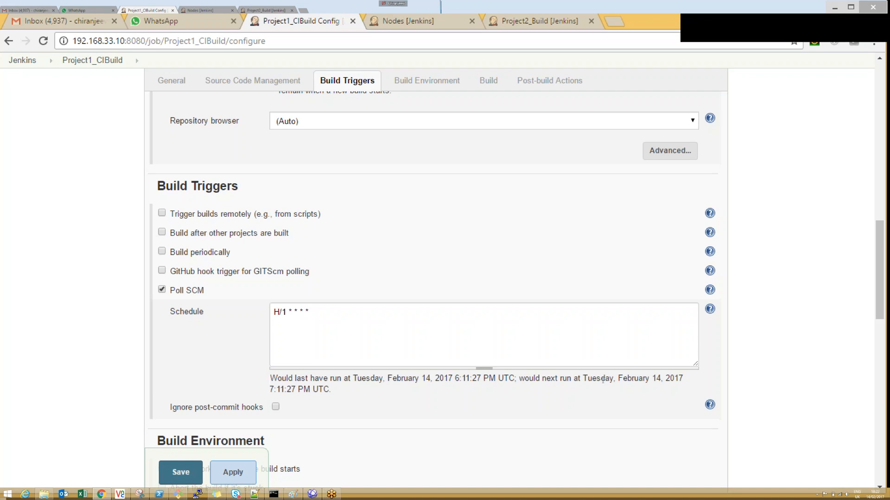
click(285, 310)
drag(286, 310, 273, 311)
text(*)
click(239, 349)
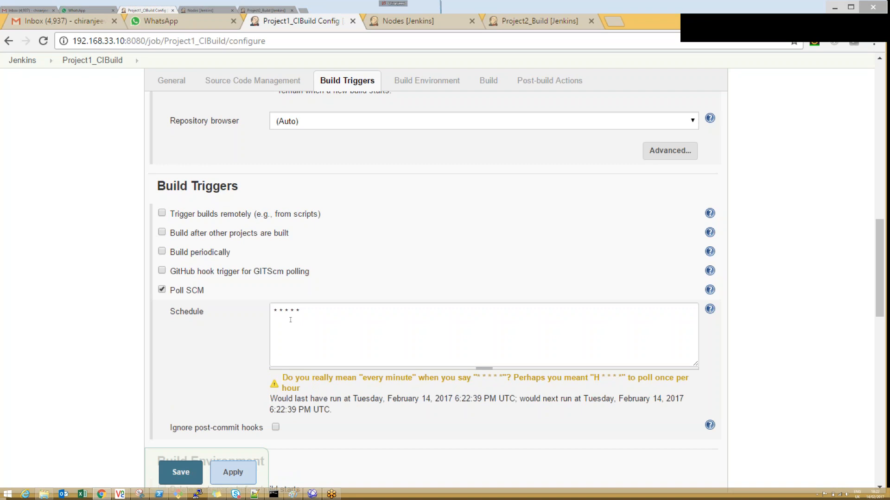
click(249, 464)
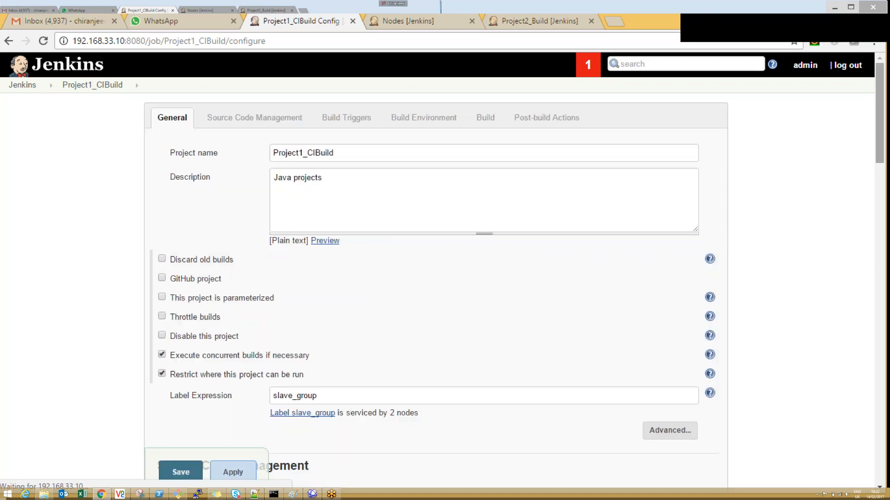
Step: Check the last and next polling times of the Poll SCM schedule in Project1_CIBuild's configuration
scroll(884, 193, down, 15)
scroll(436, 278, down, 4)
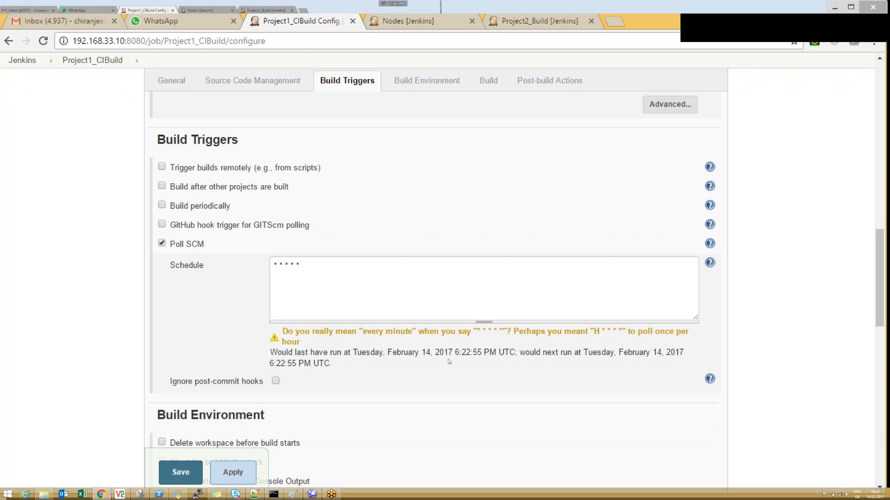
double_click(461, 353)
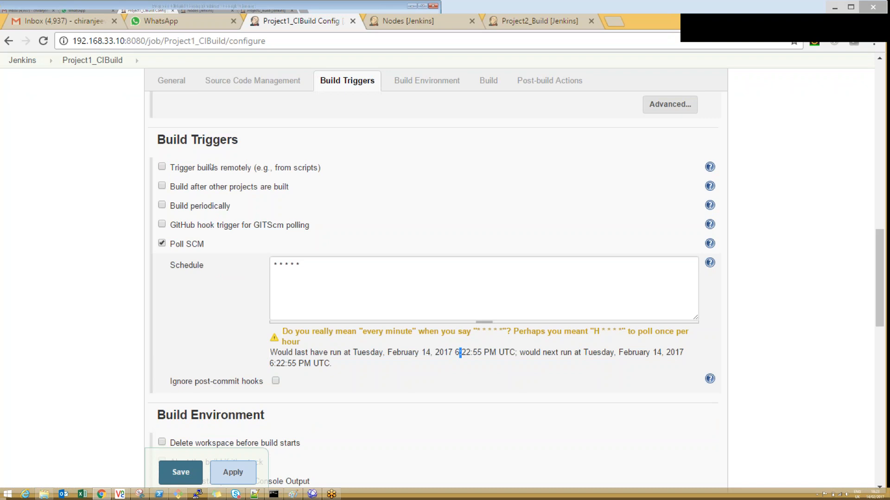
Step: View the details of Project1_CIBuild's newest build and return to the project page
click(89, 59)
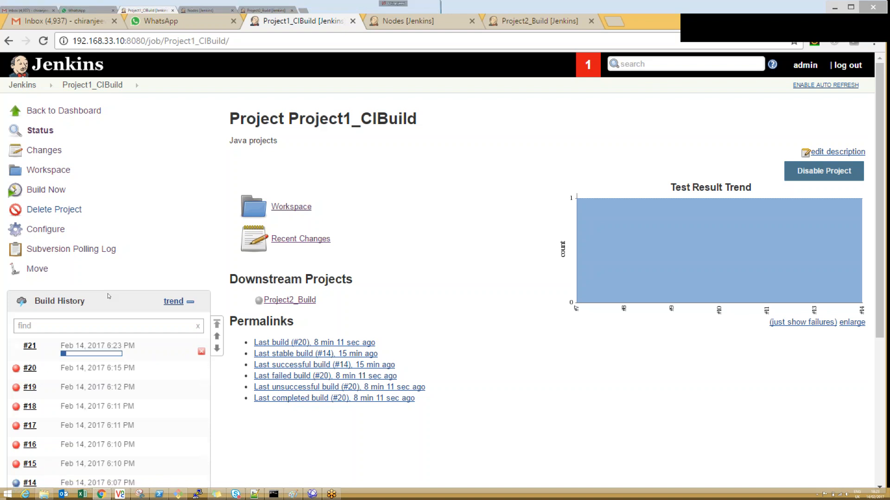
click(95, 346)
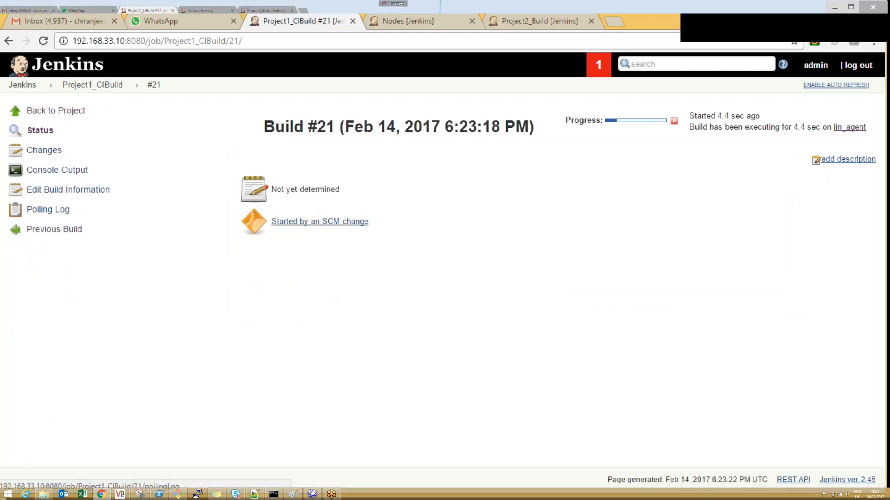
click(119, 87)
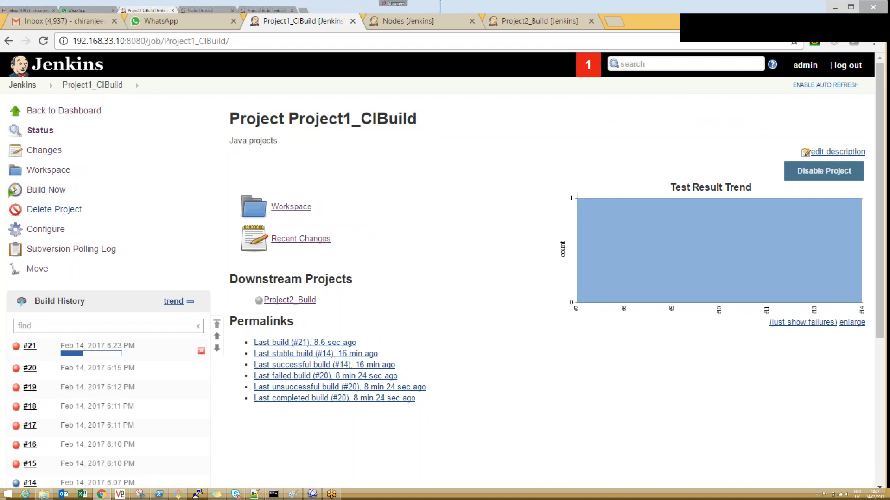
Step: Compare the build histories of Project1_CIBuild and Project2_Build, refreshing Project2_Build's page to check for a triggered build
click(540, 22)
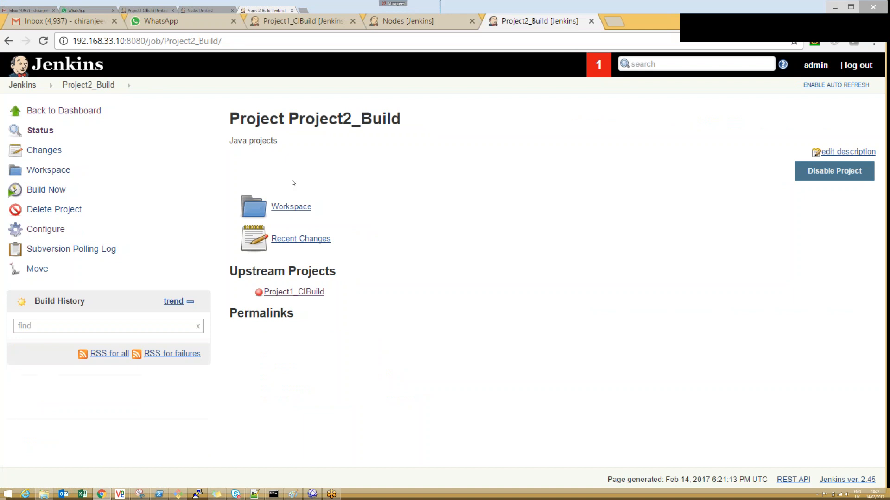
click(314, 22)
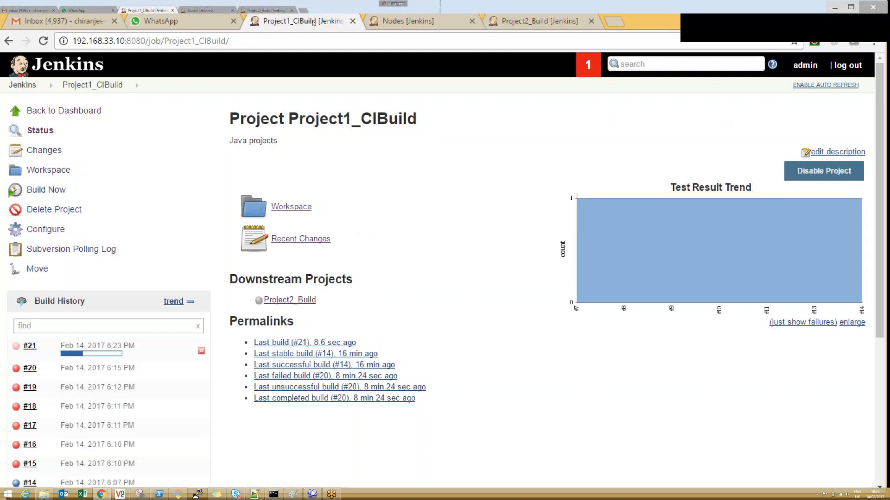
click(523, 22)
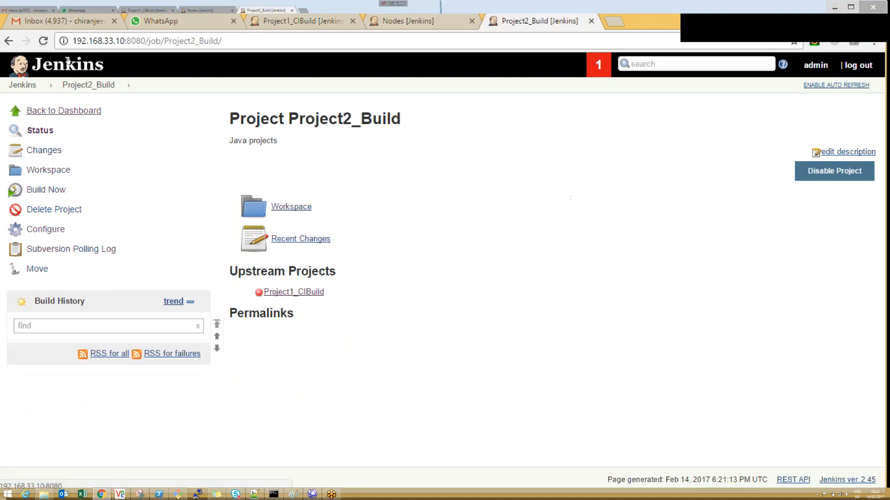
click(43, 41)
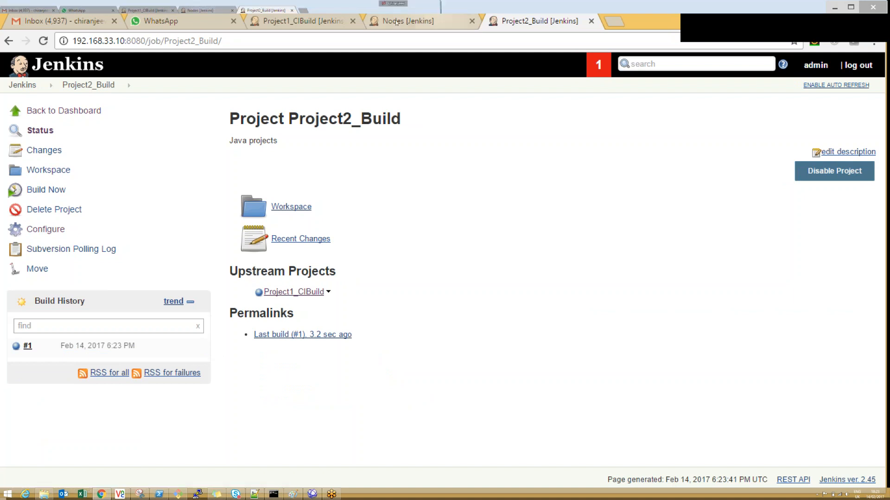
Step: Open Project1_CIBuild's configuration and enable the Trigger builds remotely option
click(299, 21)
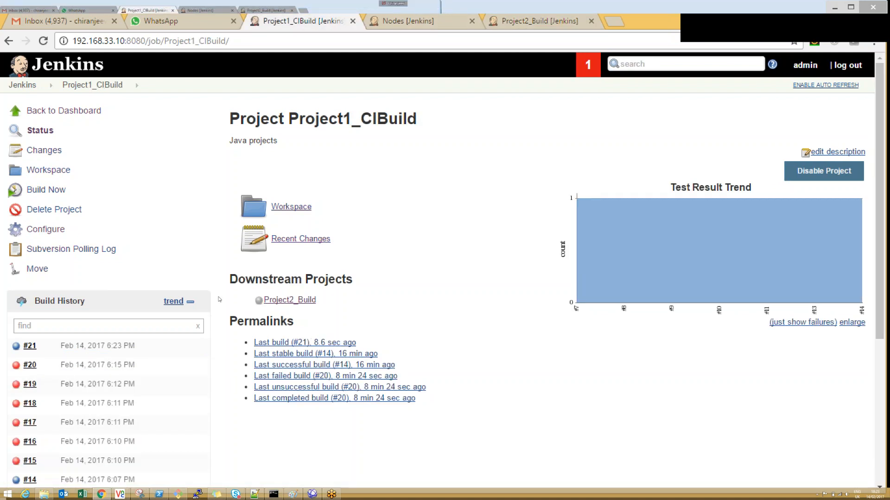
click(45, 229)
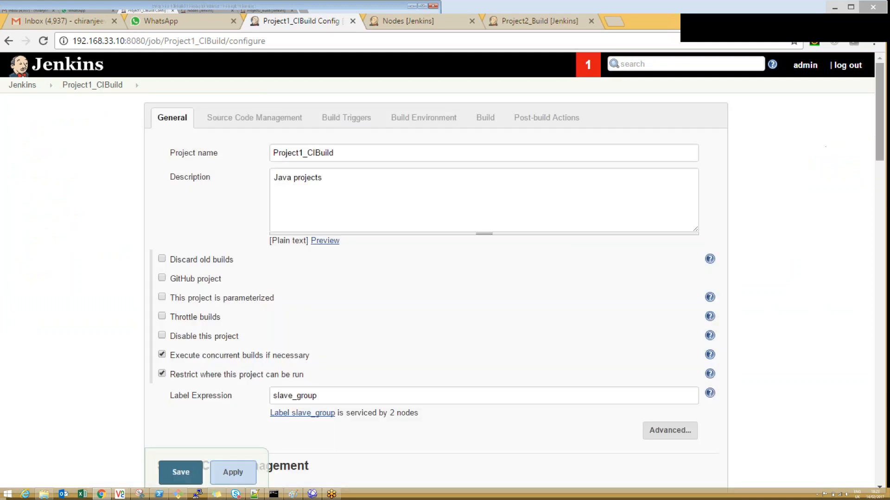
drag(880, 123, 888, 297)
click(304, 173)
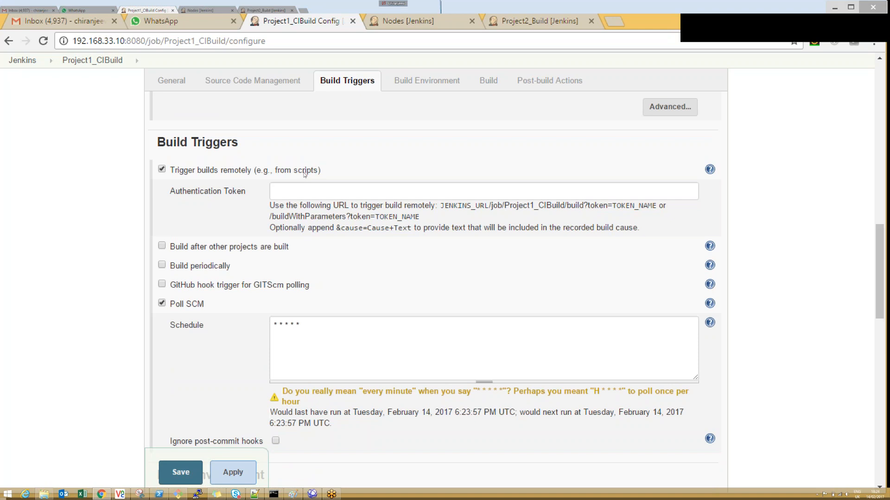
click(284, 193)
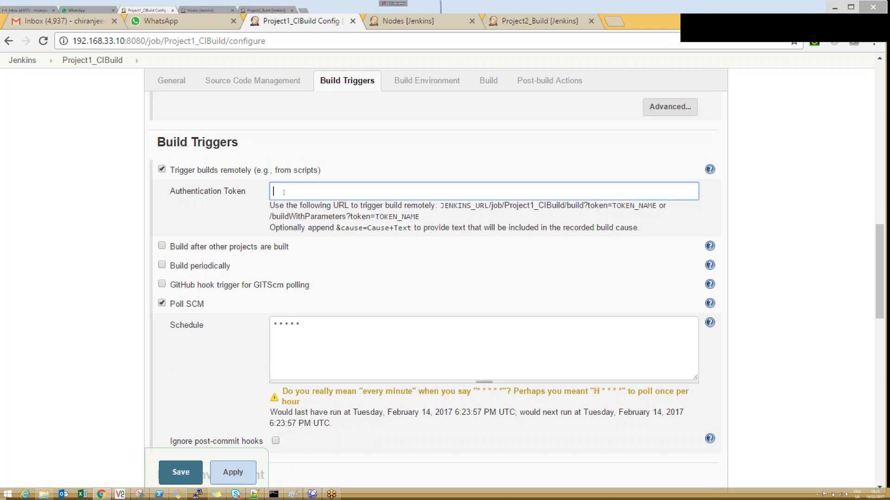
Step: Examine the parts of the remote trigger URL against the Jenkins server address, and disable Trigger builds remotely
double_click(459, 205)
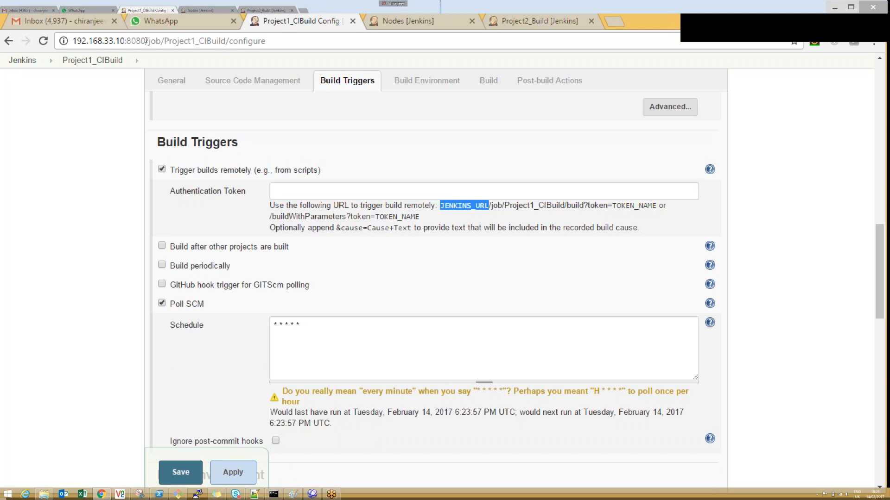
drag(146, 41, 72, 40)
drag(497, 205, 612, 206)
click(635, 207)
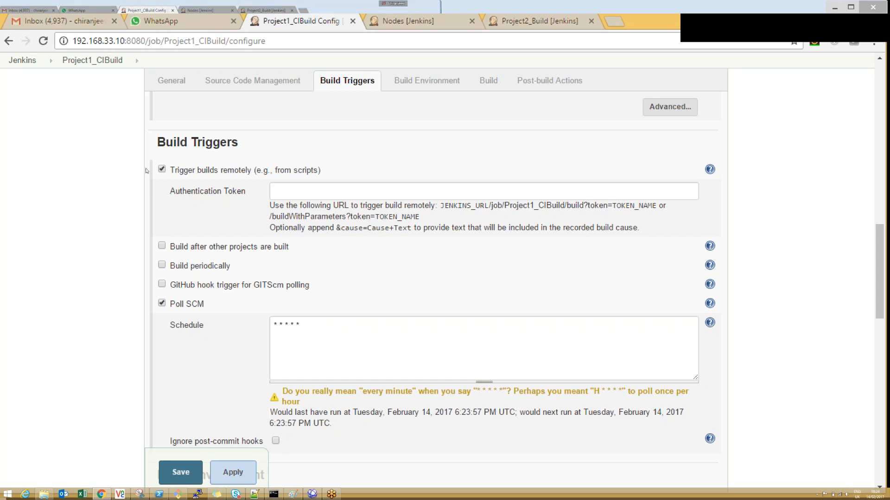
click(161, 171)
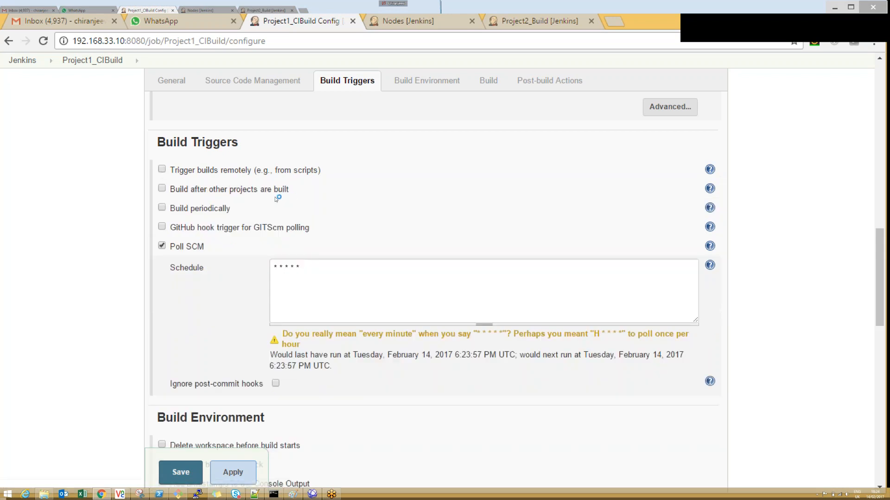
Step: Enable Delete workspace before build starts in Project1_CIBuild's build environment and show its advanced options
drag(880, 230, 880, 263)
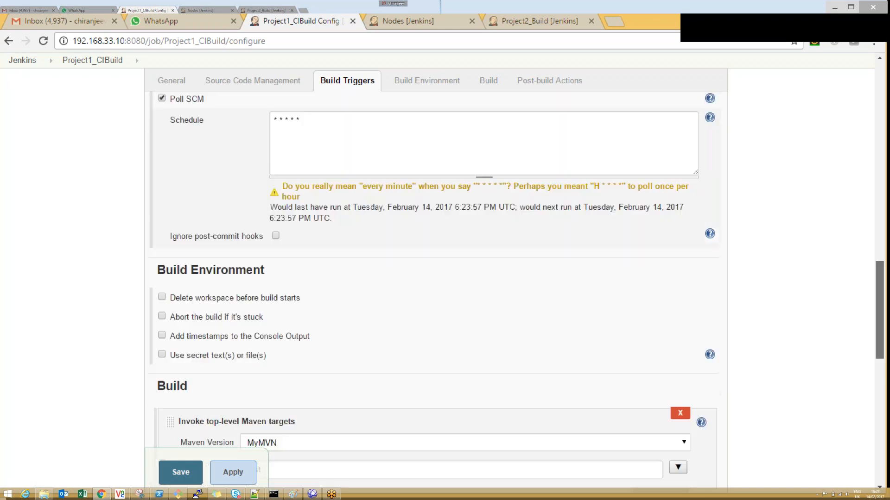
scroll(579, 167, down, 3)
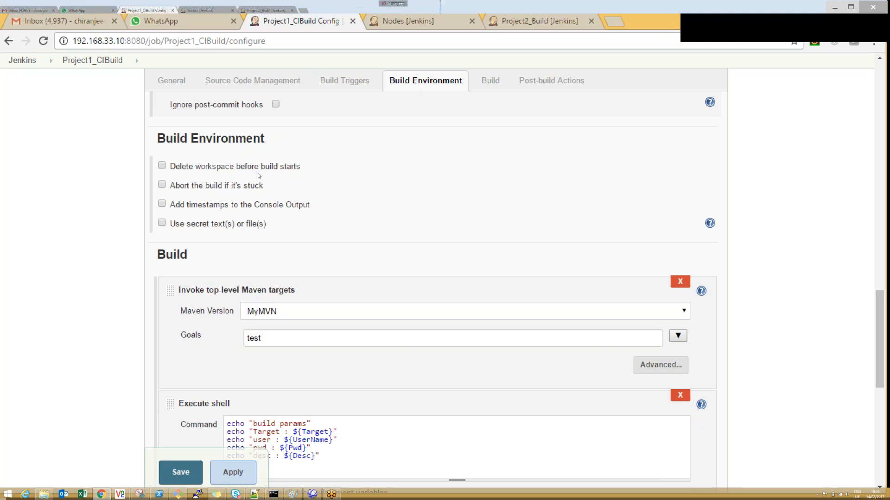
click(162, 166)
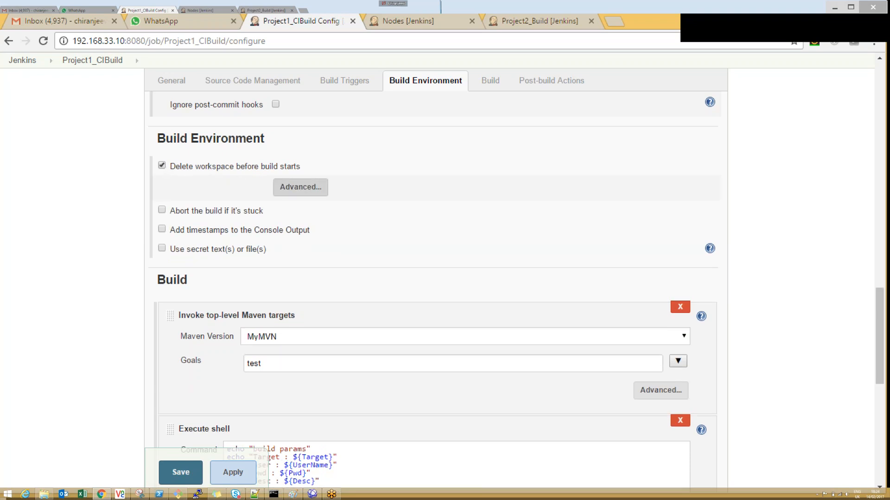
click(308, 194)
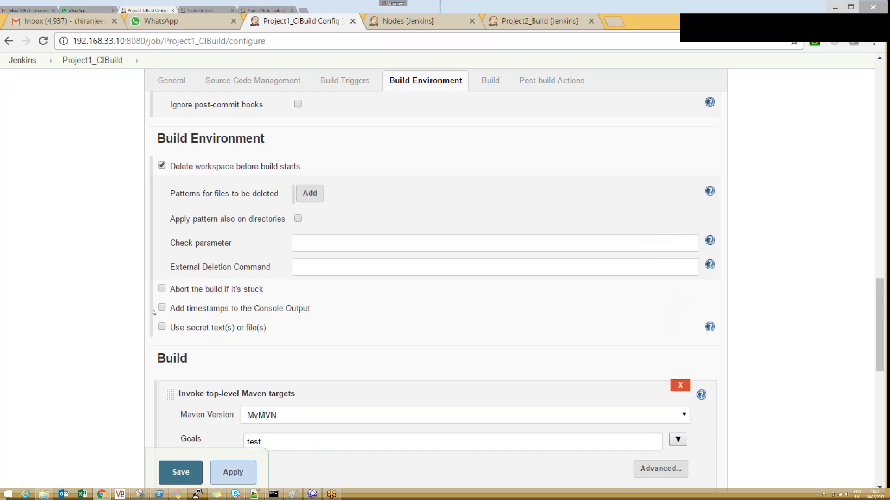
Step: Try the Abort the build if it's stuck option with its timeout minutes setting, and disable it
click(161, 289)
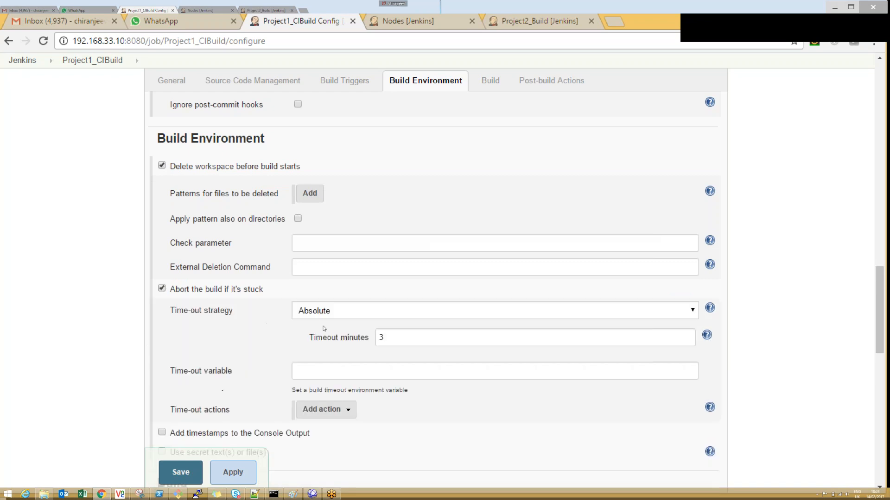
click(391, 338)
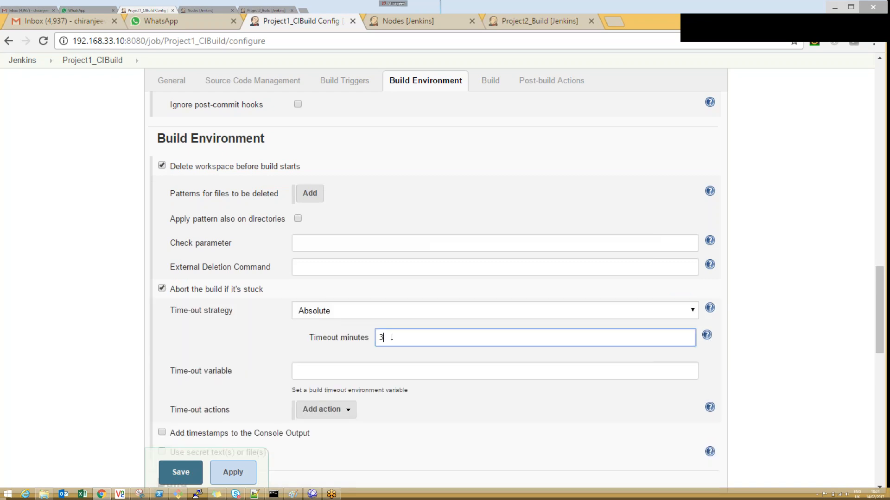
key(ctrl+a)
click(162, 289)
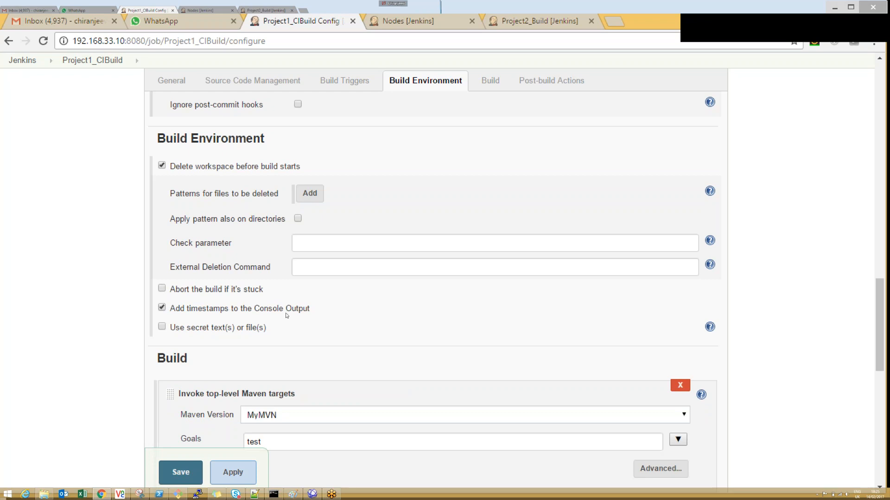
Step: Enable Add timestamps to the Console Output, and apply and save the job configuration
click(232, 472)
click(181, 472)
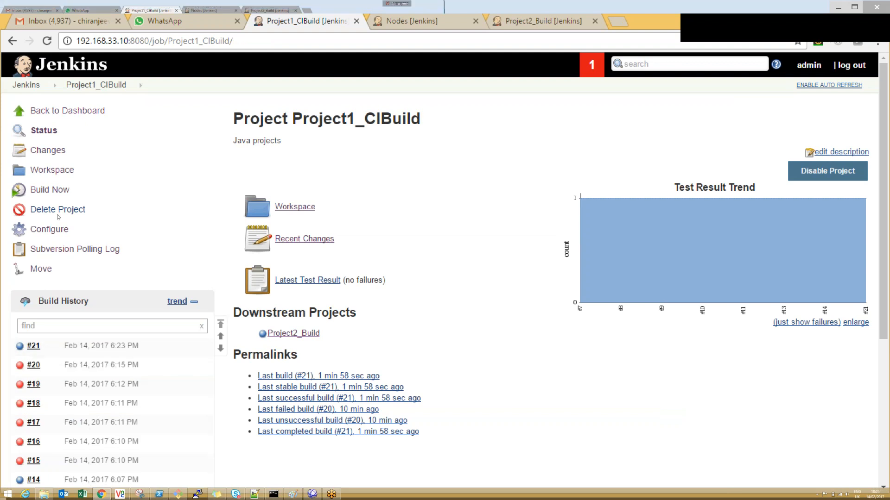
Step: Look through the console output of Project1_CIBuild's build #21
click(20, 345)
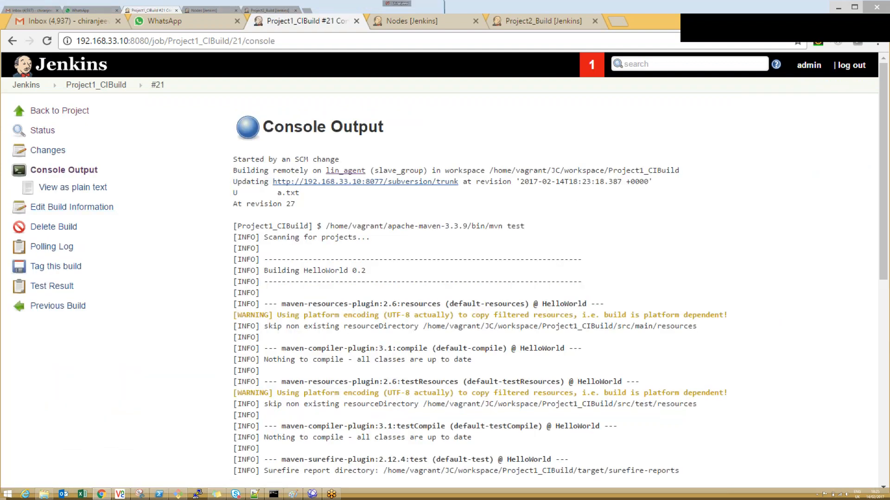
scroll(244, 154, down, 6)
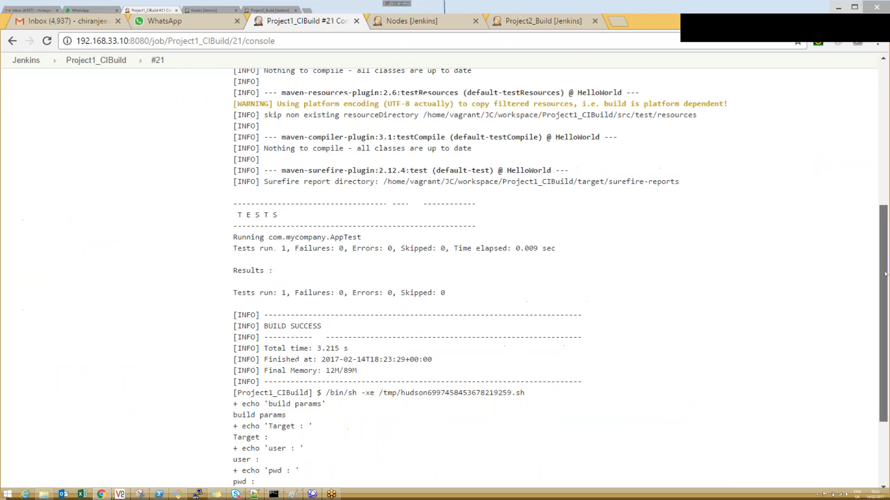
scroll(244, 154, up, 6)
click(854, 7)
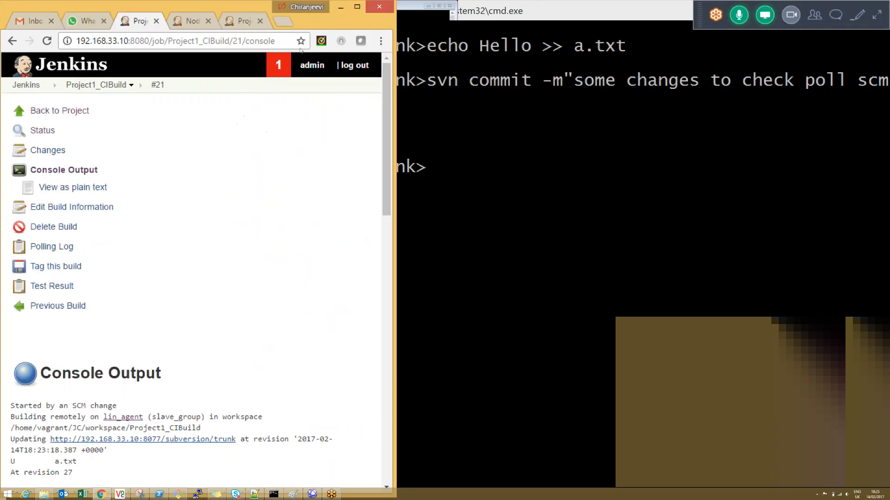
click(357, 7)
Step: Start a new build of Project1_CIBuild from its project page and open that build's console output
click(95, 73)
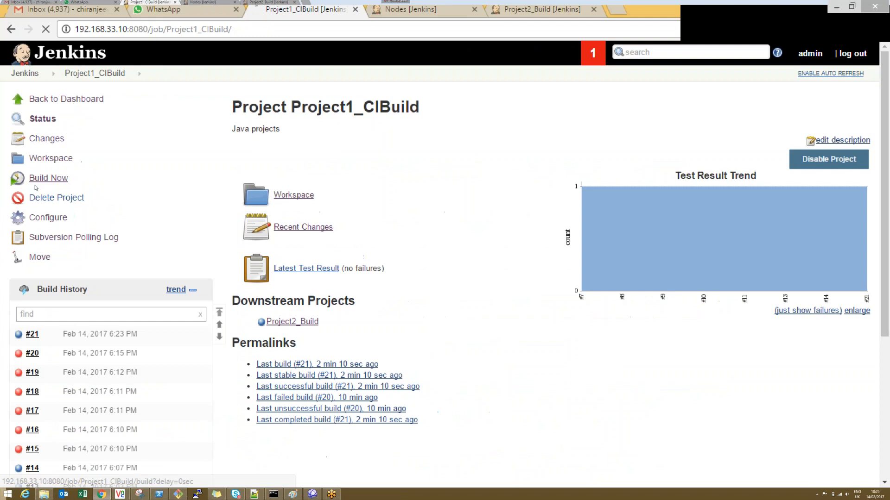
click(48, 178)
click(46, 30)
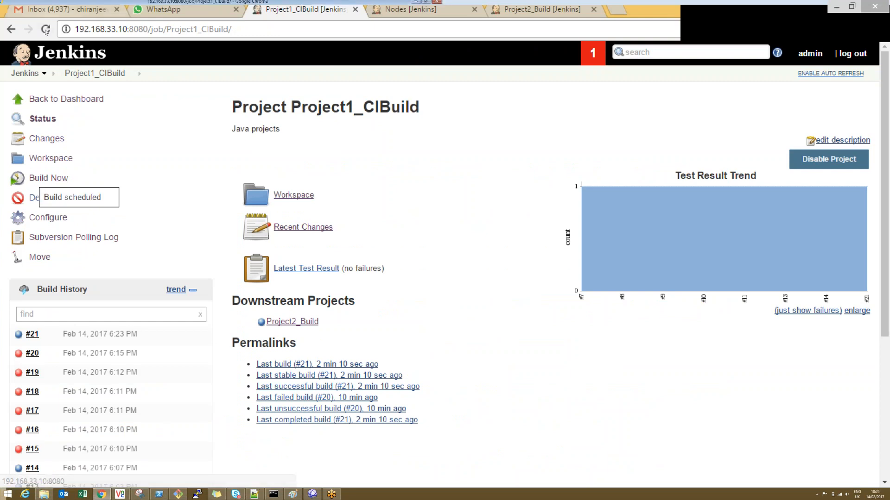
click(87, 342)
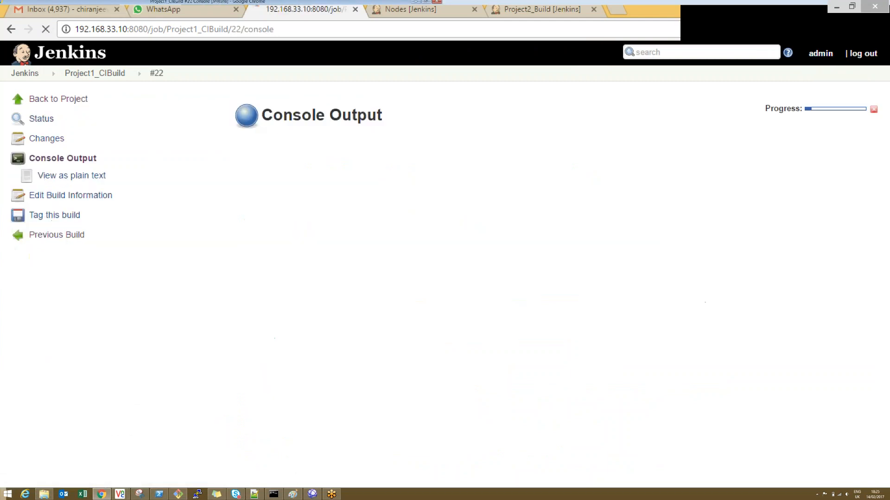
Step: Examine the timestamps at the start of each line in the new build's console output
drag(235, 192, 268, 192)
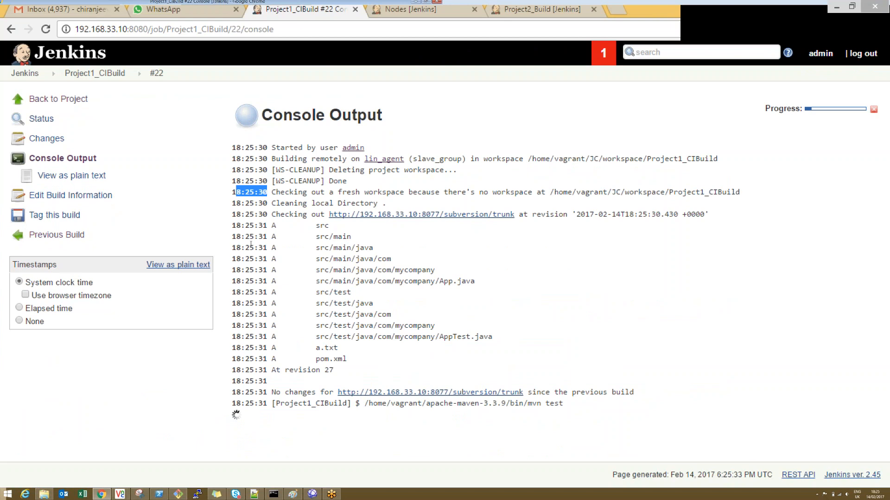
drag(251, 244, 258, 245)
drag(254, 377, 302, 412)
Step: Open Project1_CIBuild's configuration and examine the Use secret text(s) or file(s) option and its help text
click(130, 49)
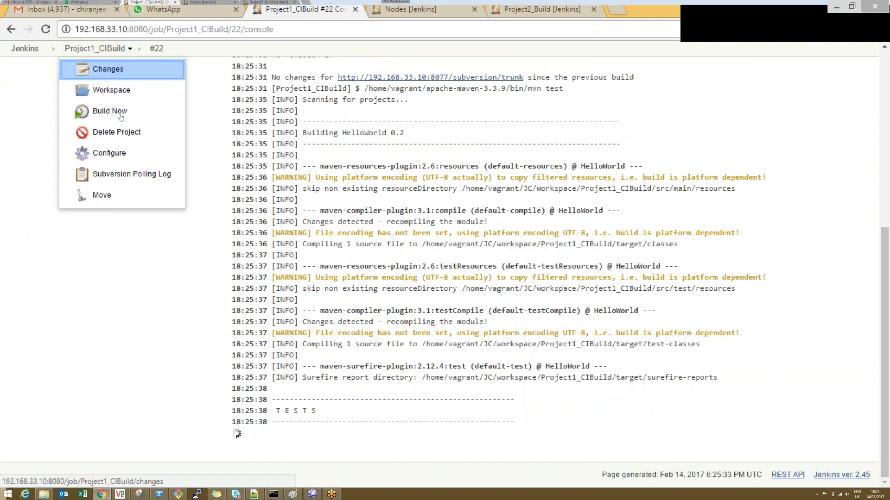
click(109, 153)
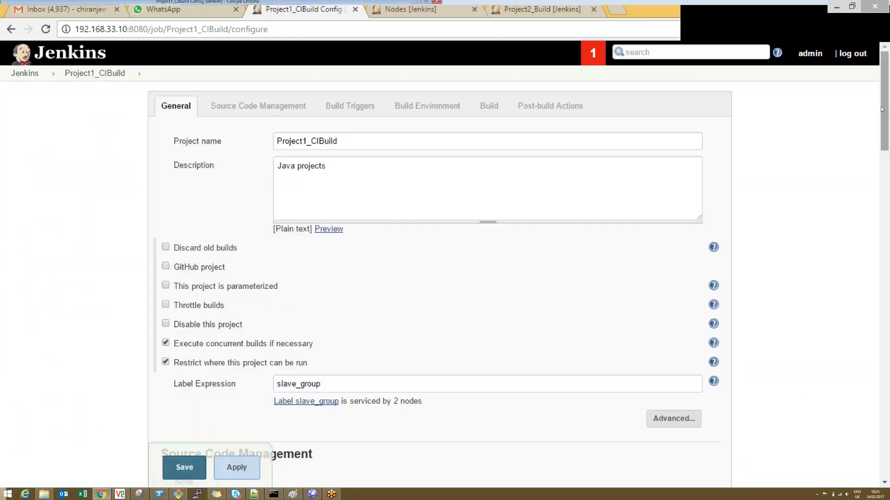
drag(882, 109, 881, 357)
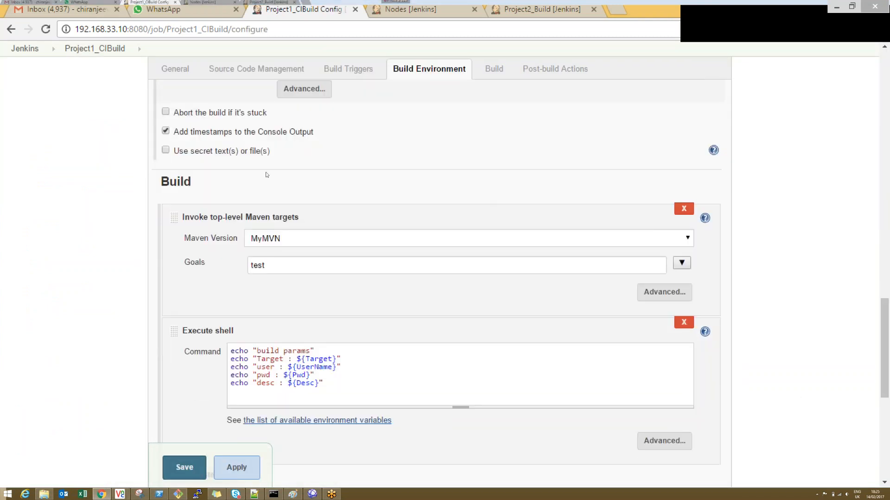
click(165, 151)
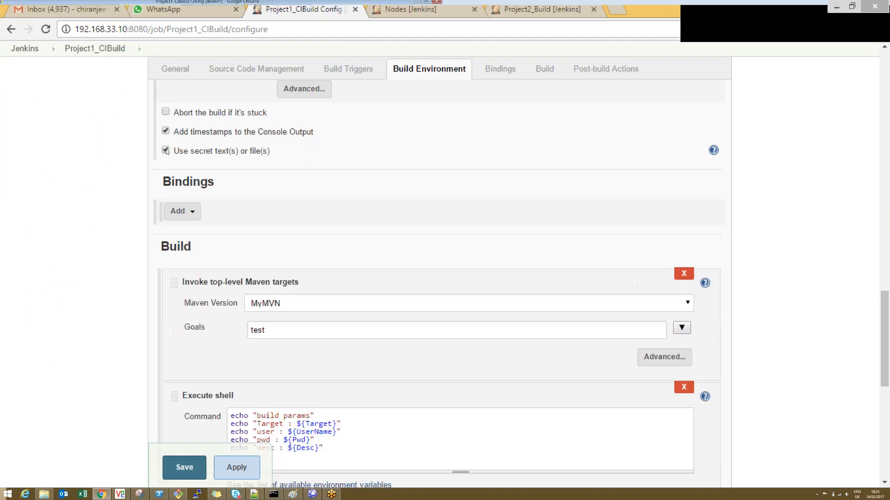
click(165, 150)
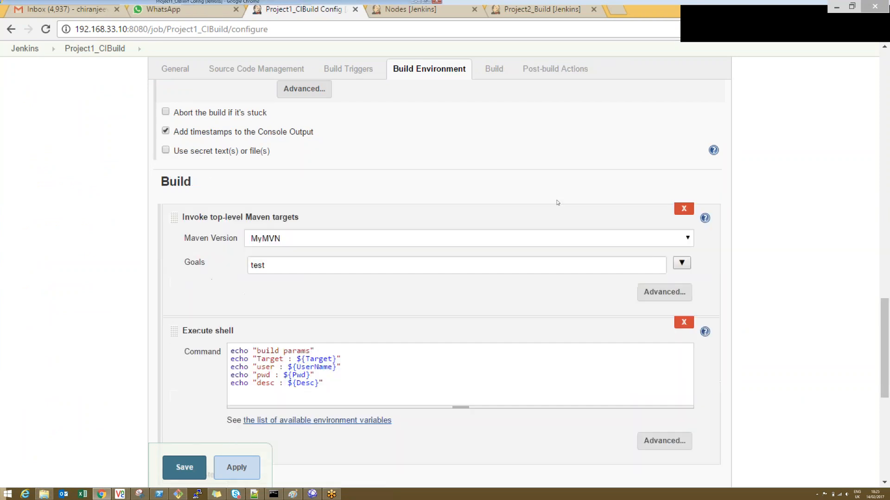
click(712, 151)
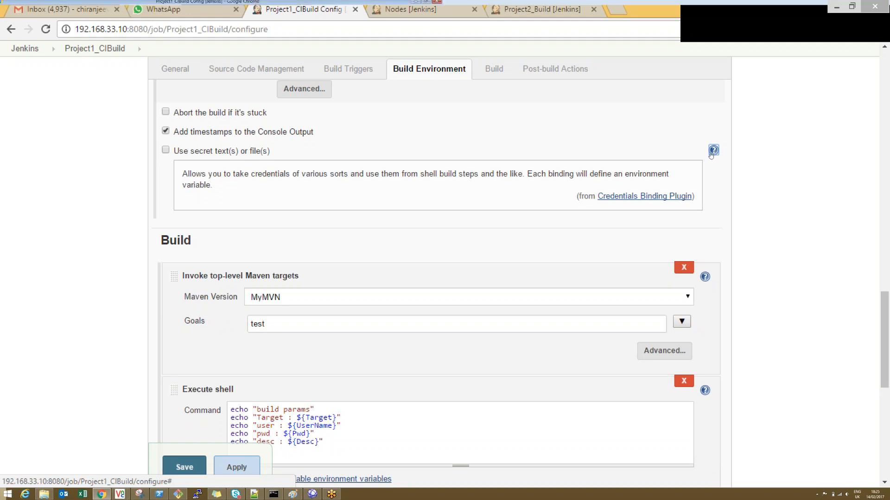
click(712, 151)
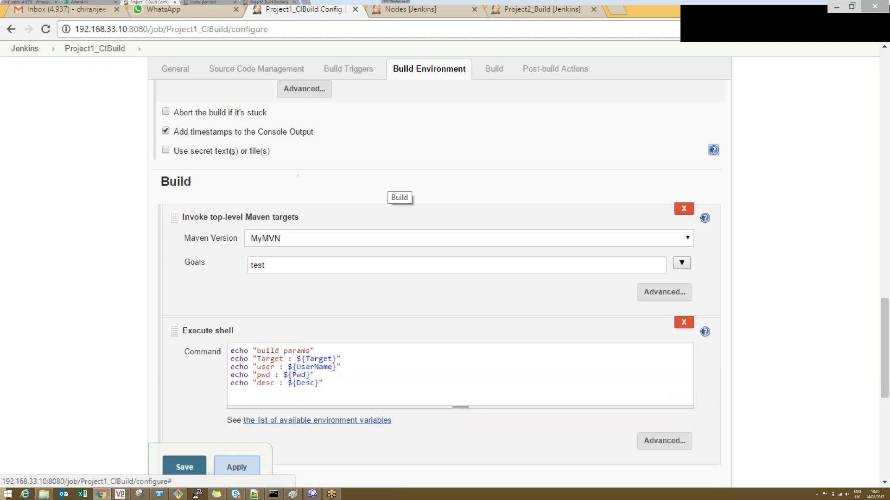
drag(278, 155, 206, 152)
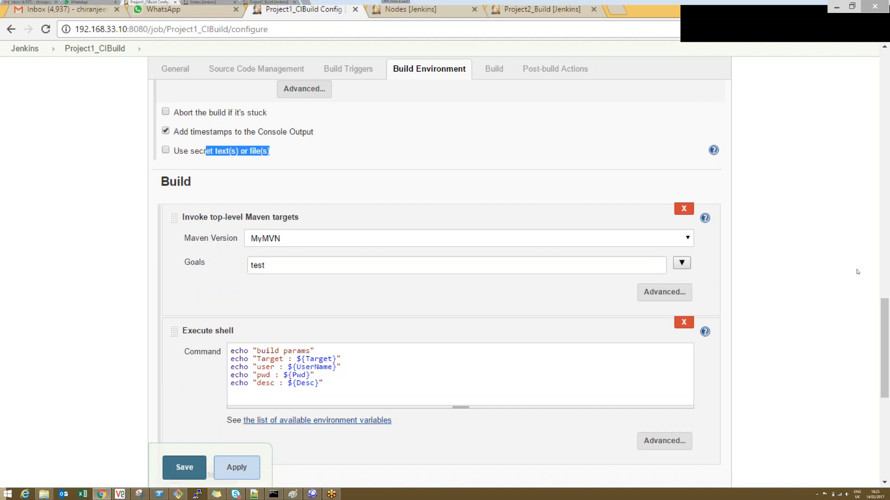
Step: Try adding an Invoke Ant build step with its advanced fields, remove it, and review the available build step types
drag(884, 355, 884, 402)
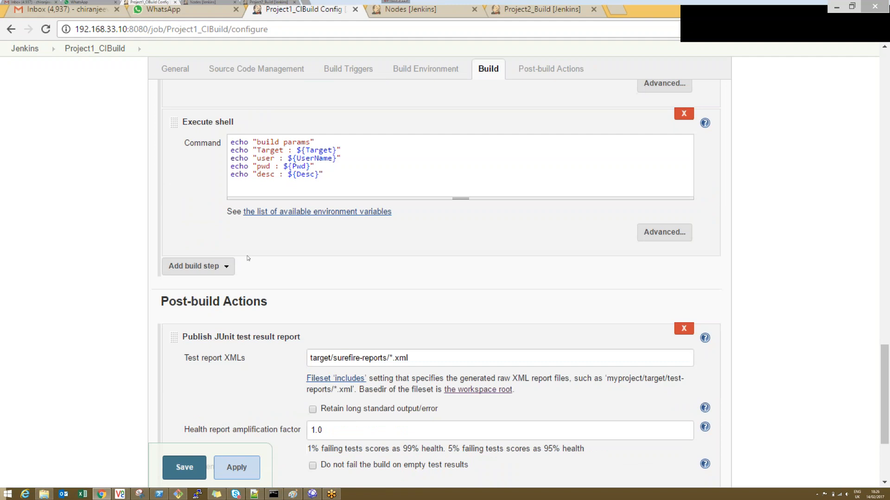
click(204, 267)
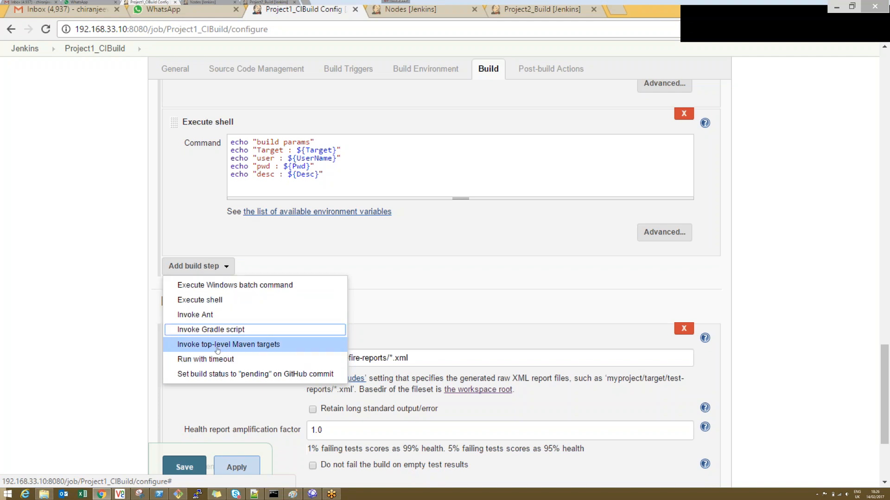
click(227, 317)
click(260, 296)
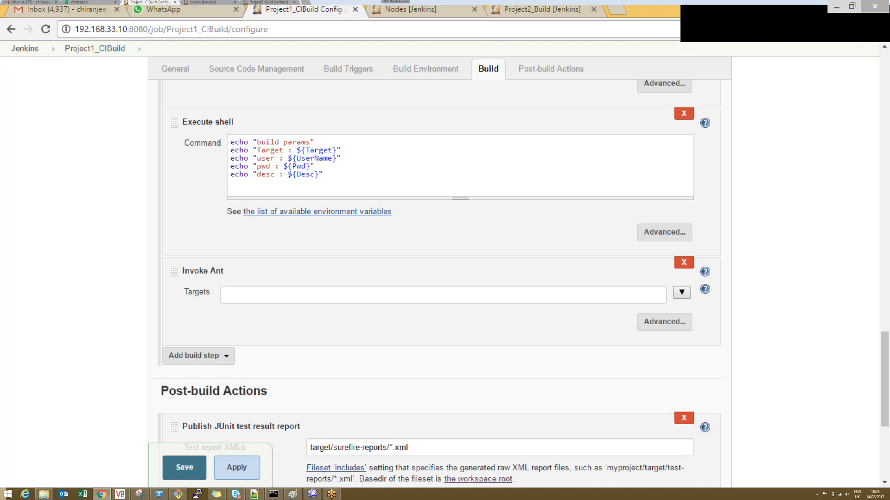
click(663, 321)
click(301, 330)
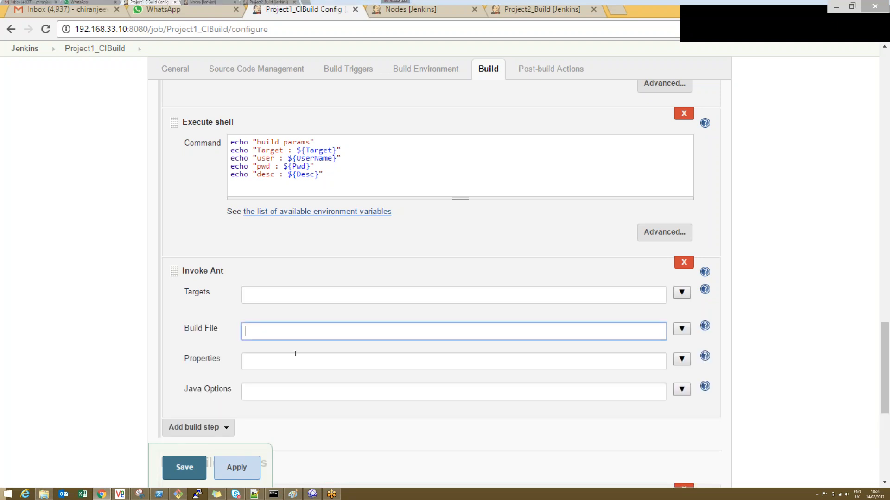
click(259, 363)
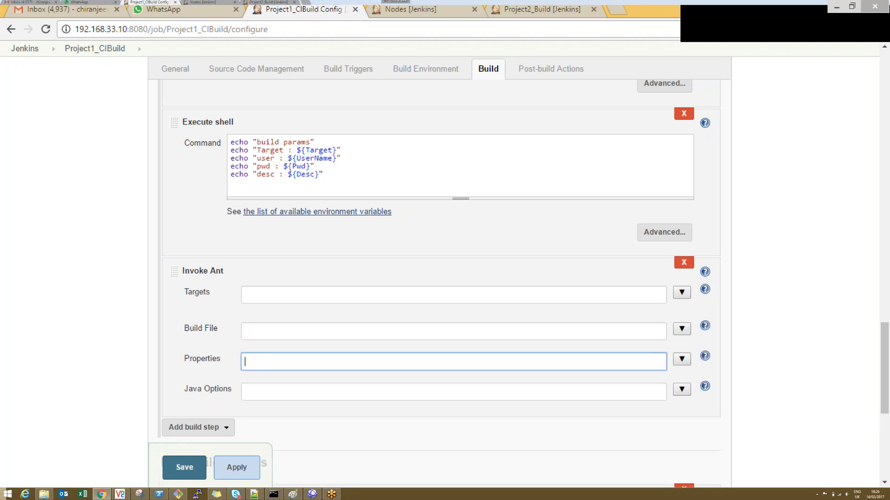
click(683, 263)
click(197, 266)
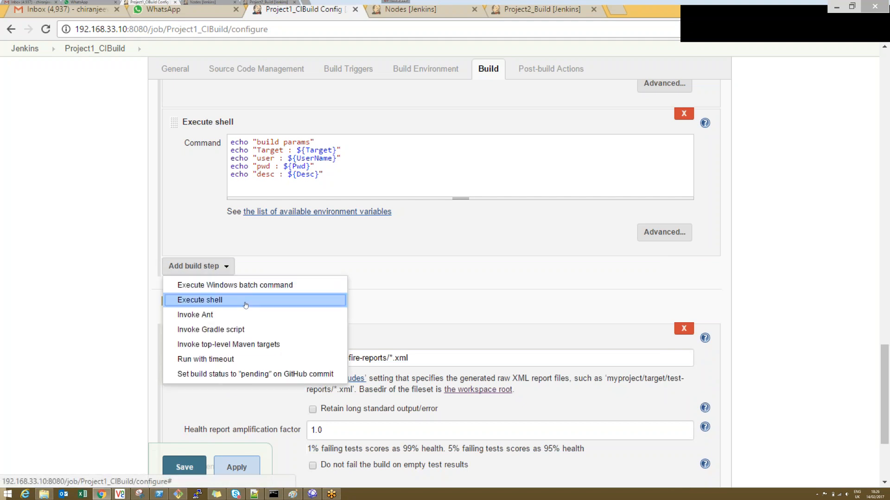
click(419, 296)
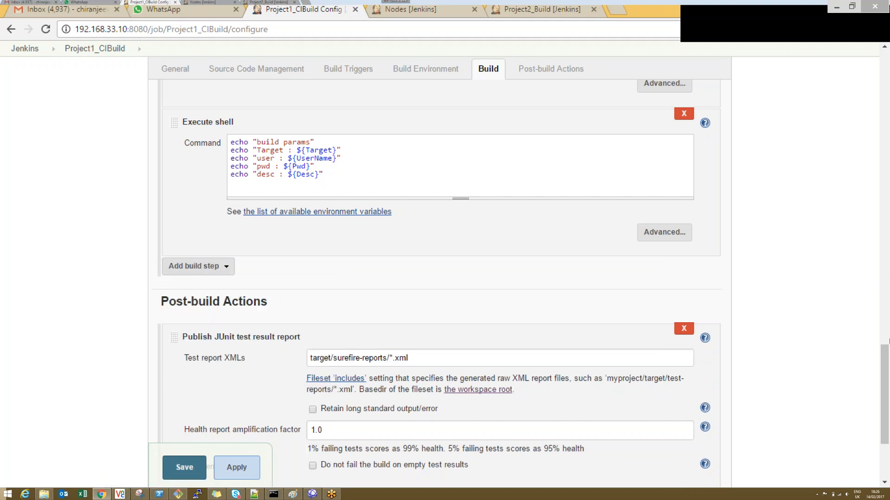
Step: Add an E-mail Notification post-build action and fill in the recipient's e-mail address
scroll(521, 284, down, 3)
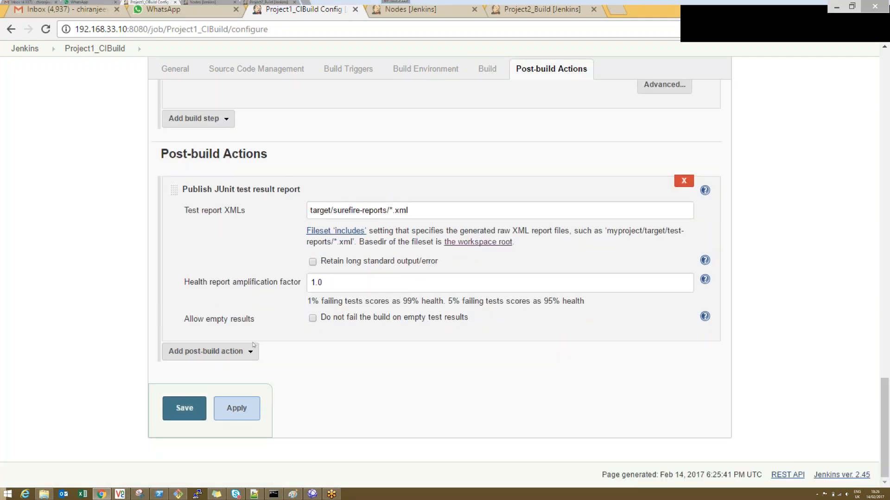
click(208, 351)
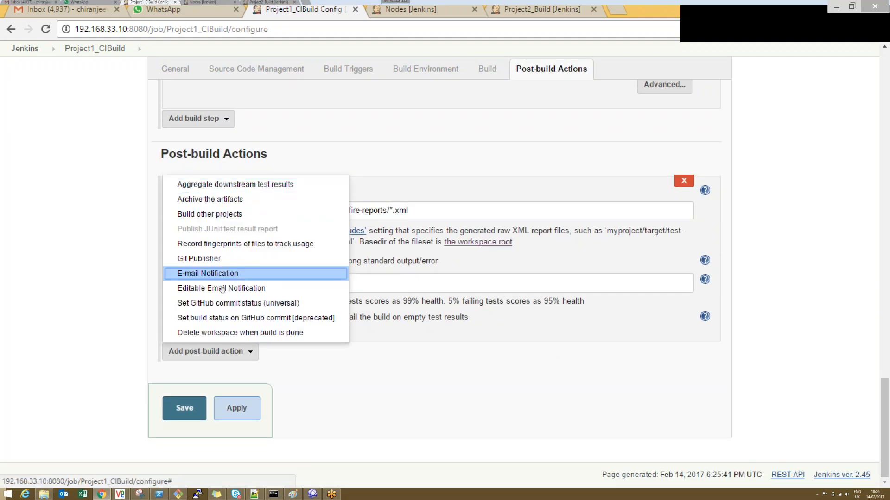
click(208, 273)
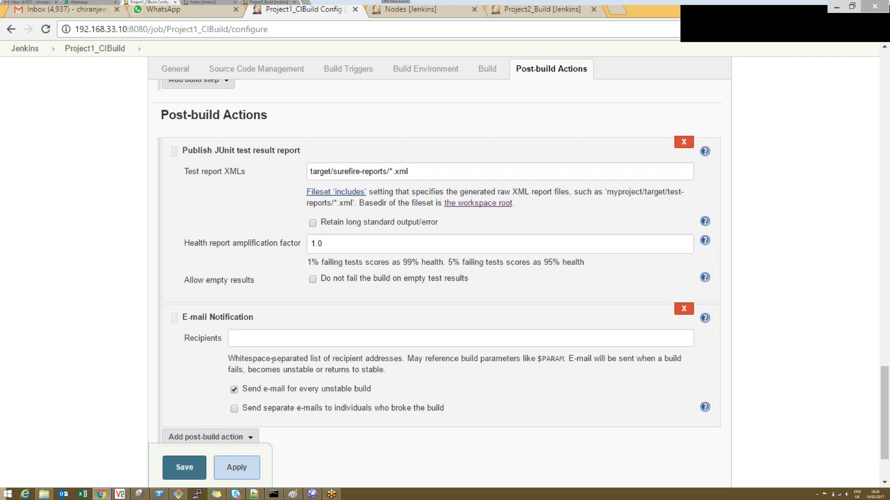
click(273, 339)
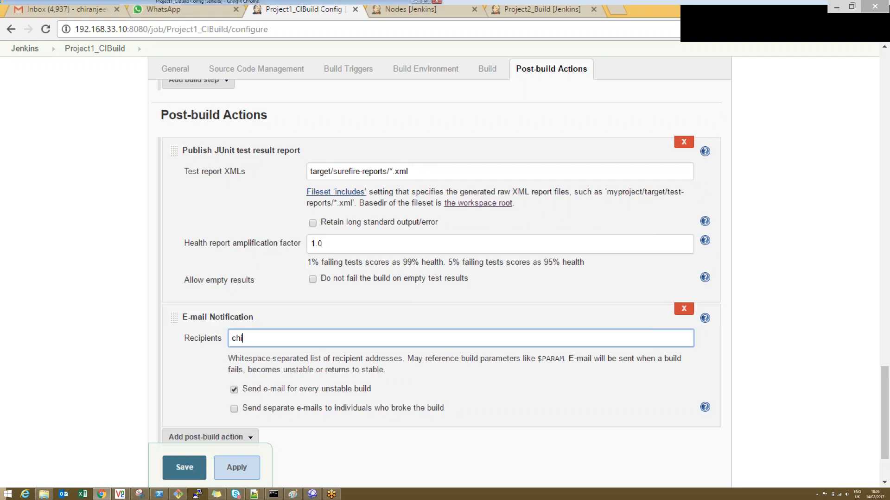
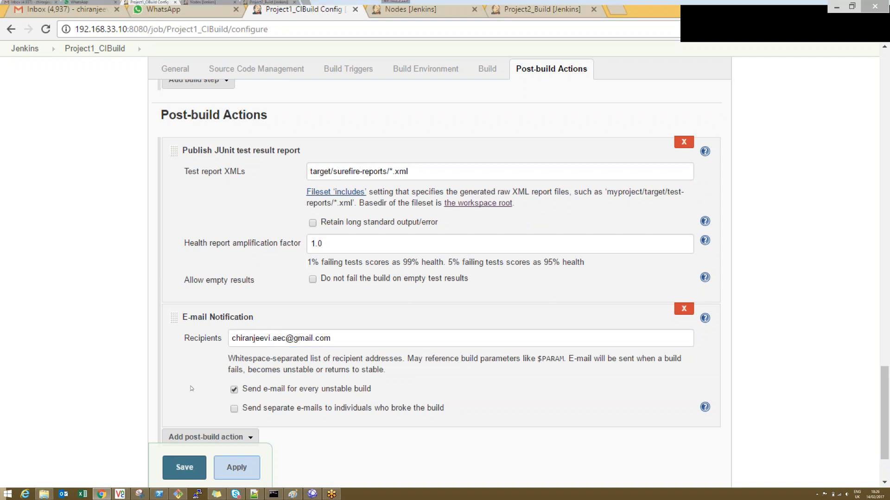
Step: Apply and save Project1_CIBuild's configuration, and open Jenkins' Configure System page
click(229, 468)
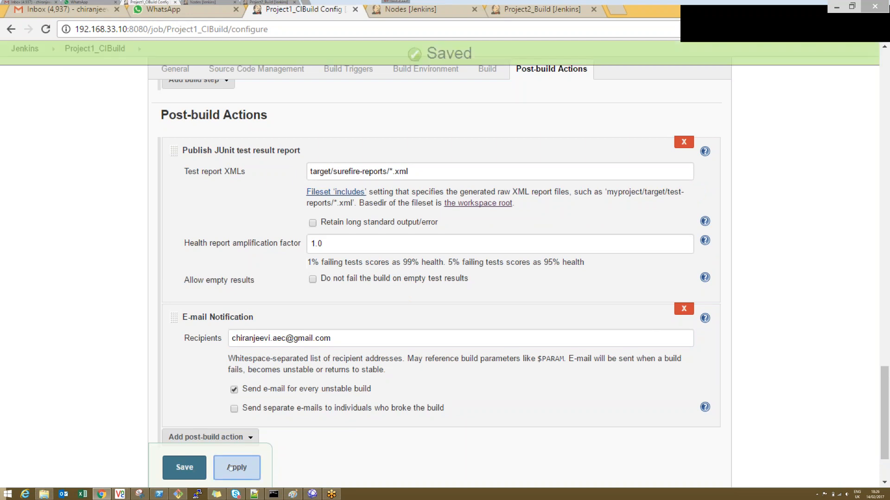
click(177, 474)
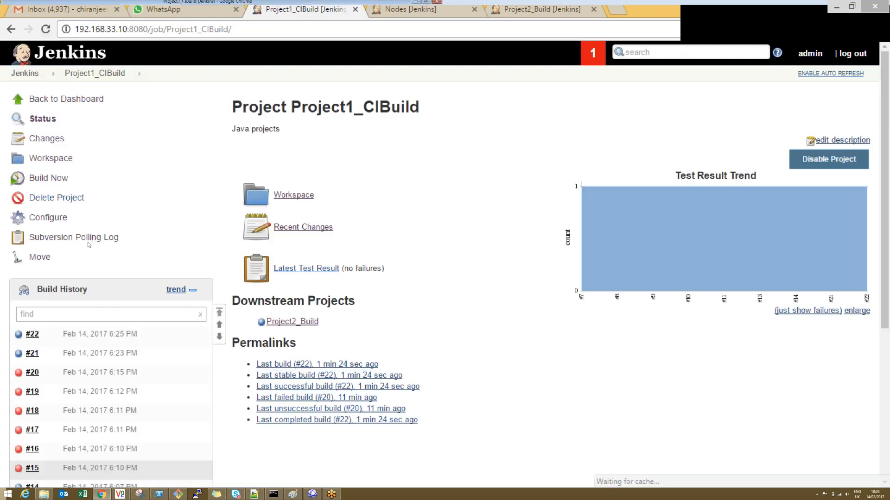
click(43, 73)
mouse_move(68, 161)
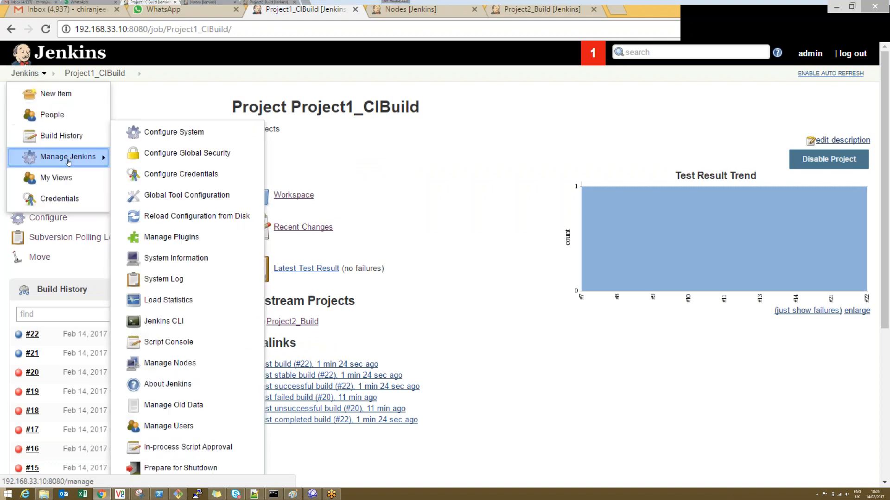
click(152, 133)
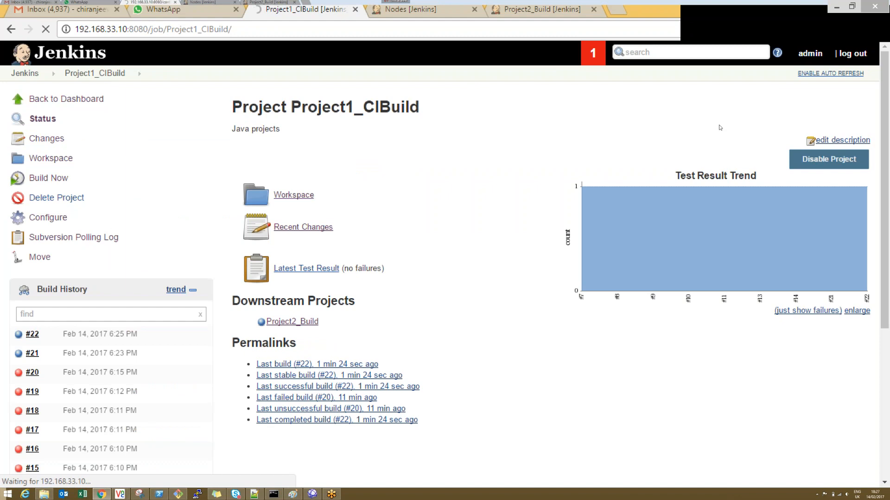
Step: Search the system configuration page for "email" to locate the SMTP server setting under Extended E-mail Notification
key(ctrl+f)
text(email)
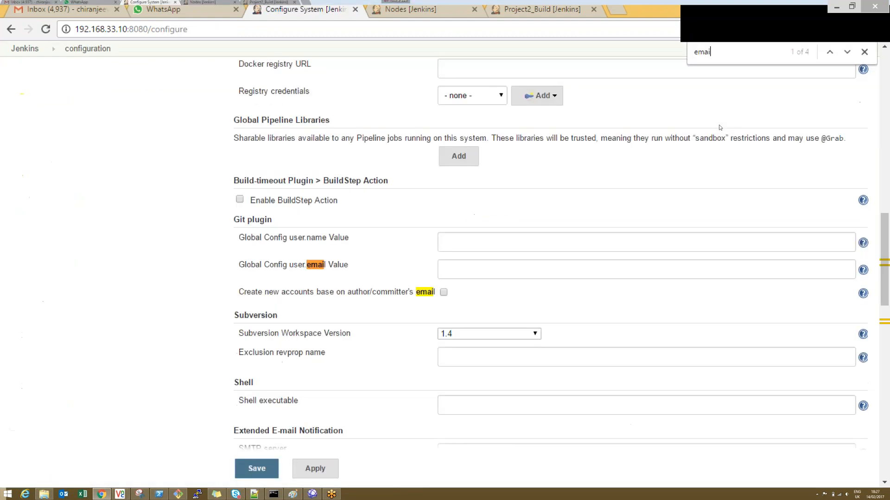
key(Return)
key(Return)
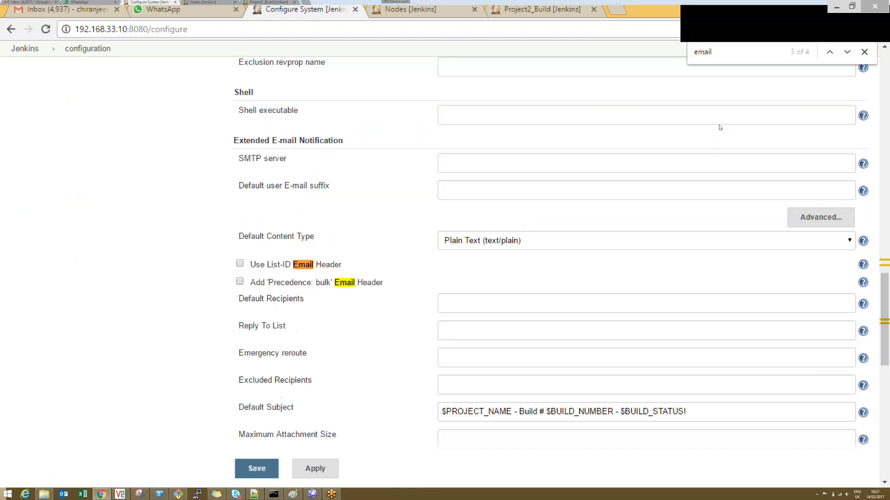
key(BackSpace)
key(BackSpace)
click(493, 165)
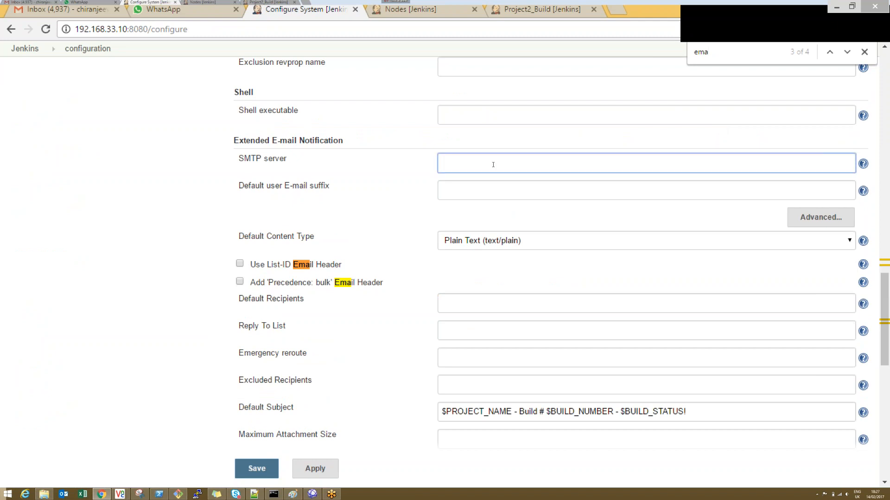
Step: Search the web for "gmail smtp settings" in a new browser tab and copy the server name smtp.gmail.com
click(614, 10)
text(gmail )
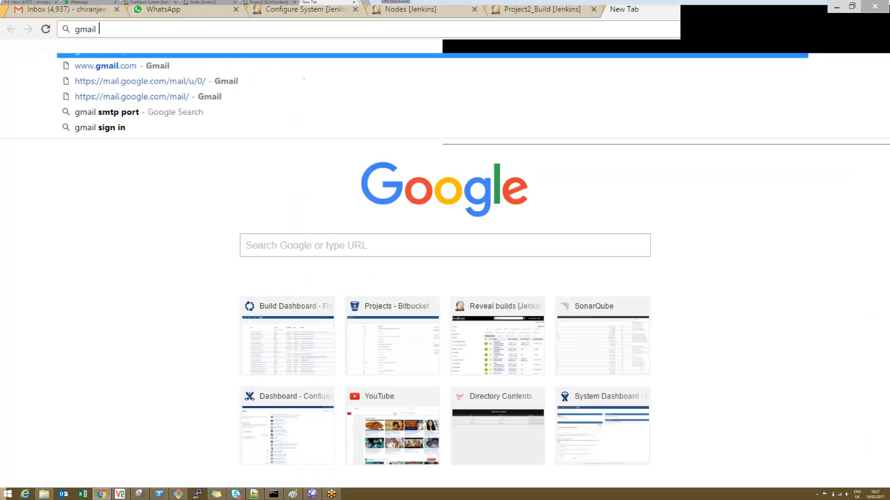
text(smtp settings)
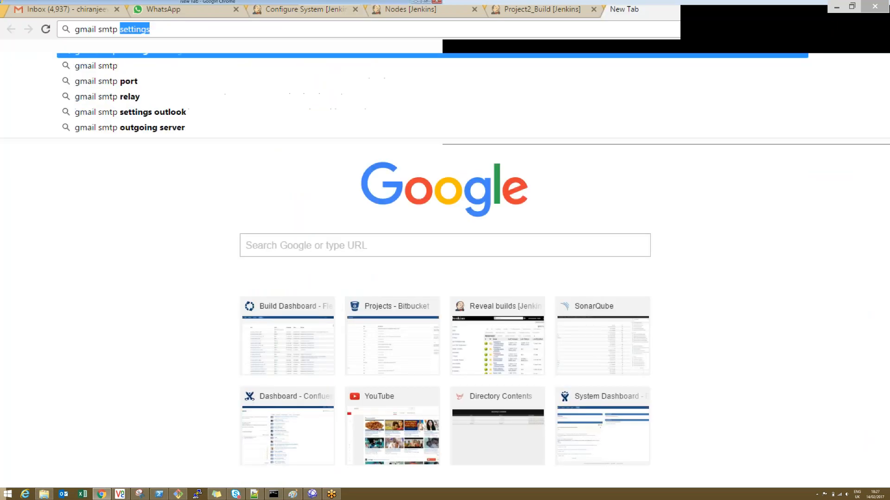
key(Return)
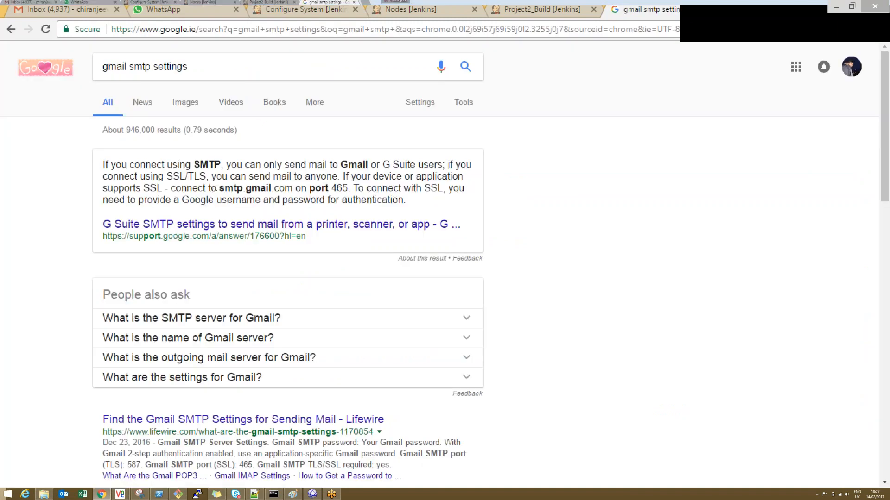
drag(219, 189, 292, 188)
key(ctrl+c)
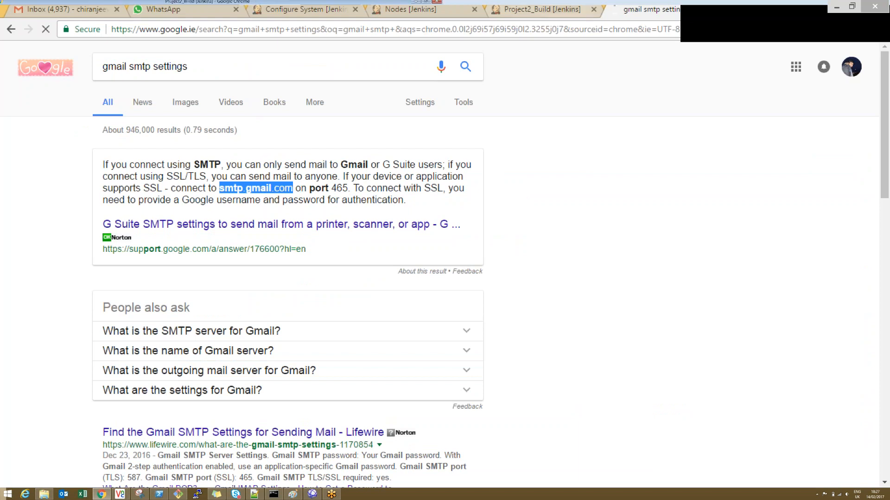
click(542, 10)
click(306, 10)
key(ctrl+v)
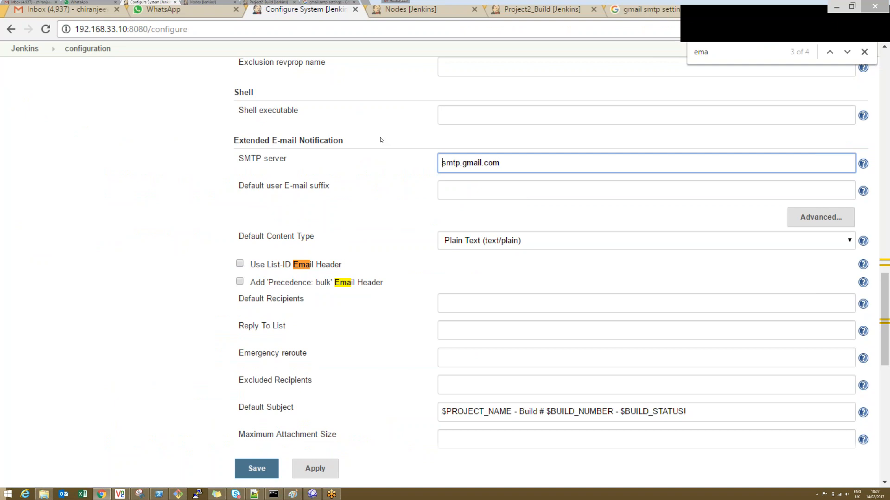
click(401, 197)
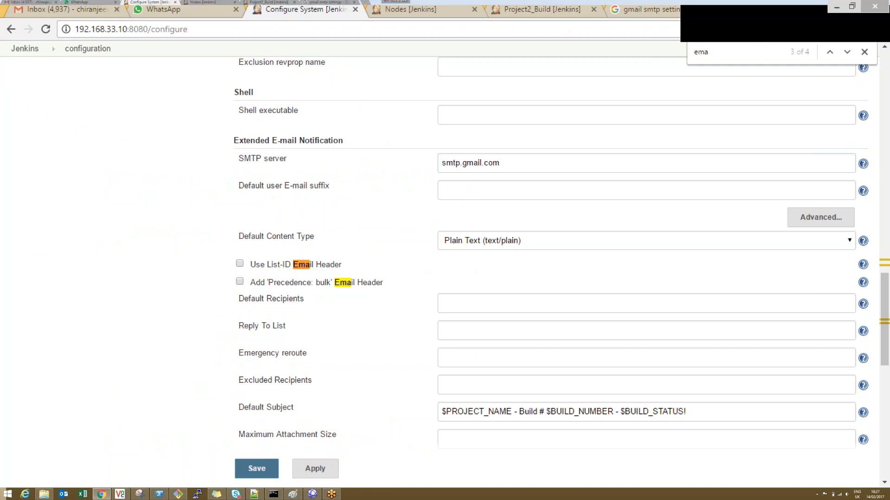
click(491, 190)
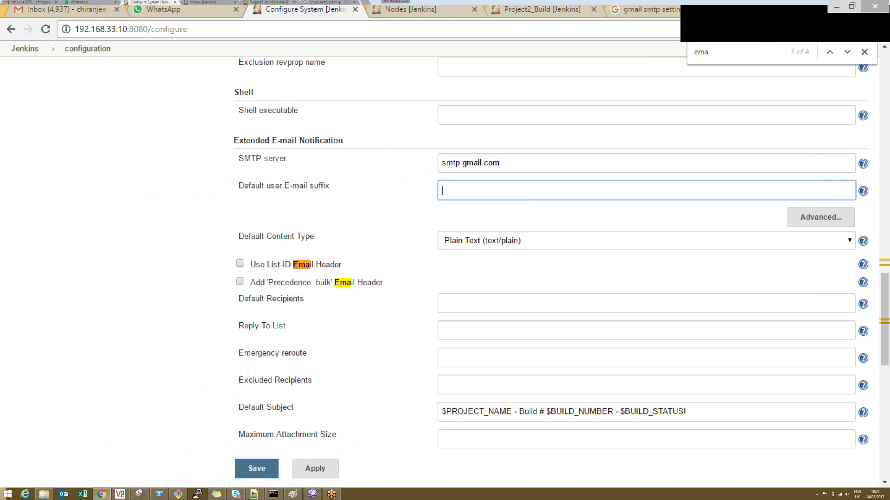
text(@gmail.com)
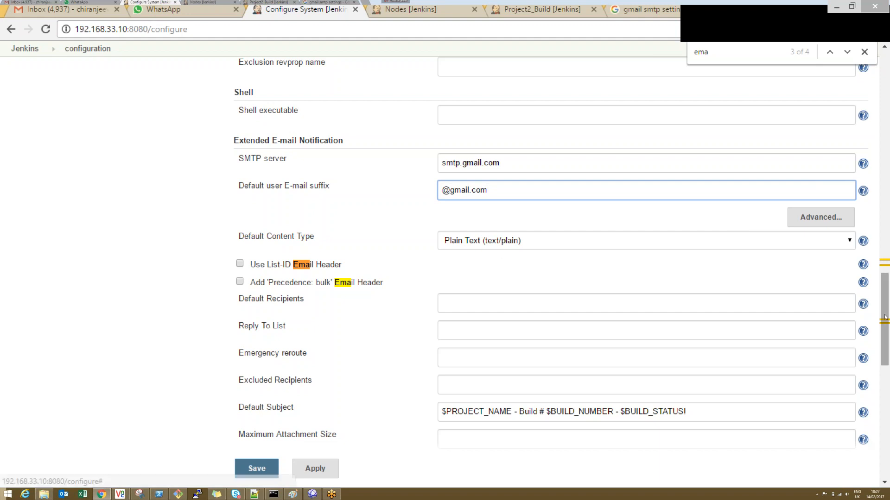
scroll(885, 318, down, 1)
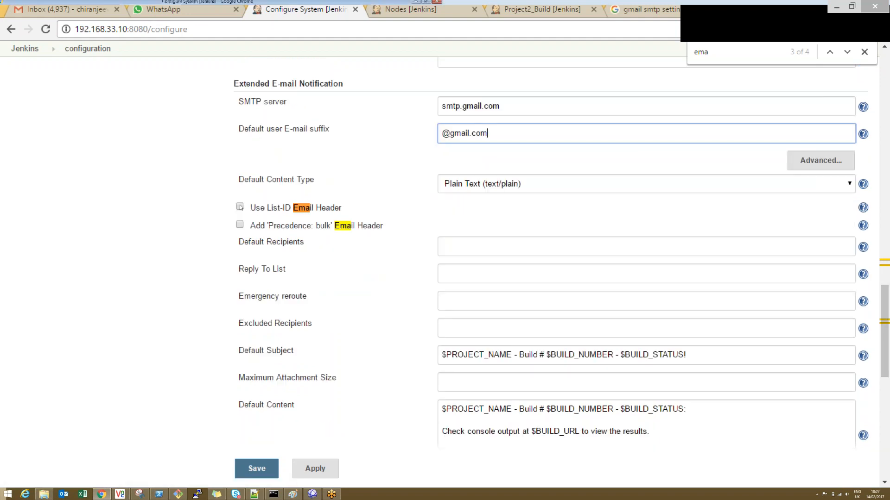
click(240, 206)
click(239, 207)
click(239, 206)
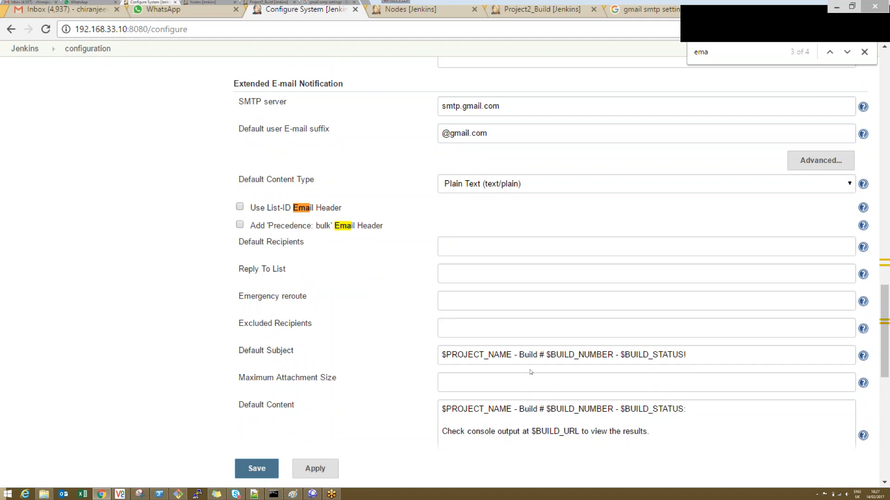
Step: Expand the advanced Extended E-mail Notification settings and enable Use SSL and Use SMTP Authentication
click(816, 162)
click(443, 176)
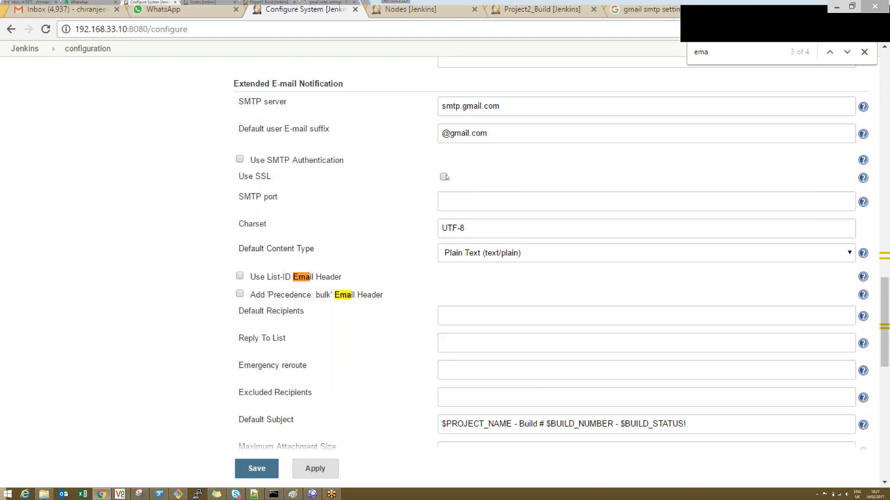
click(239, 158)
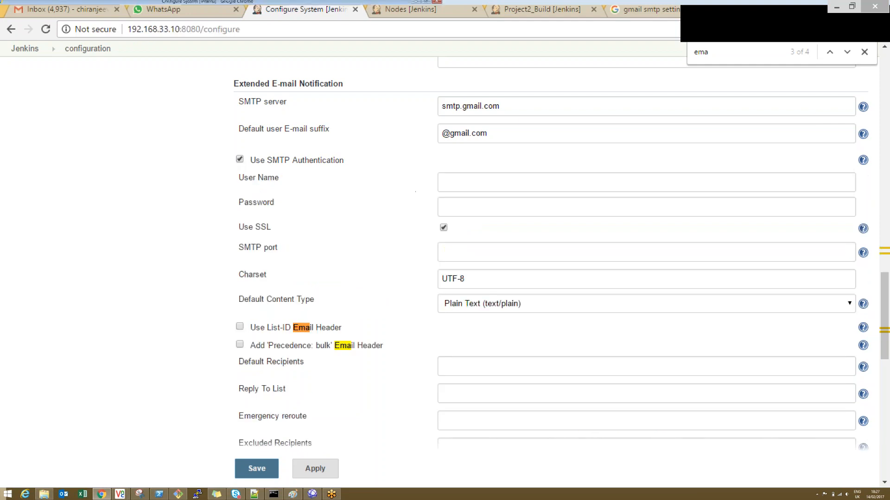
Step: Enter the mail account's user name and password for the Extended E-mail Notification SMTP authentication
click(447, 182)
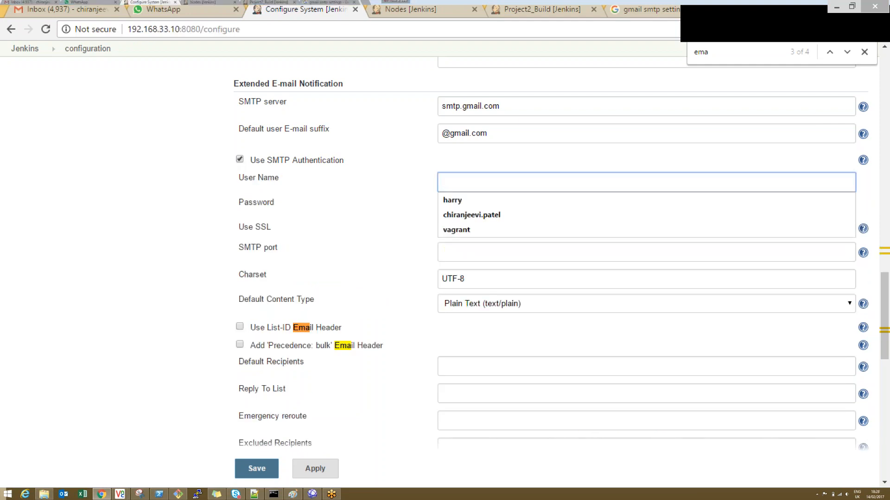
text(chiranj)
key(Down)
key(Right)
text(1)
key(Tab)
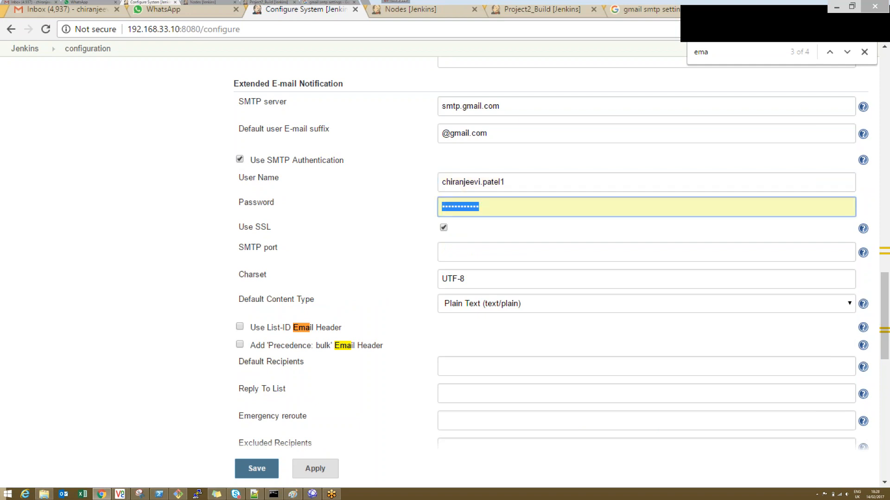
text(••••••••••)
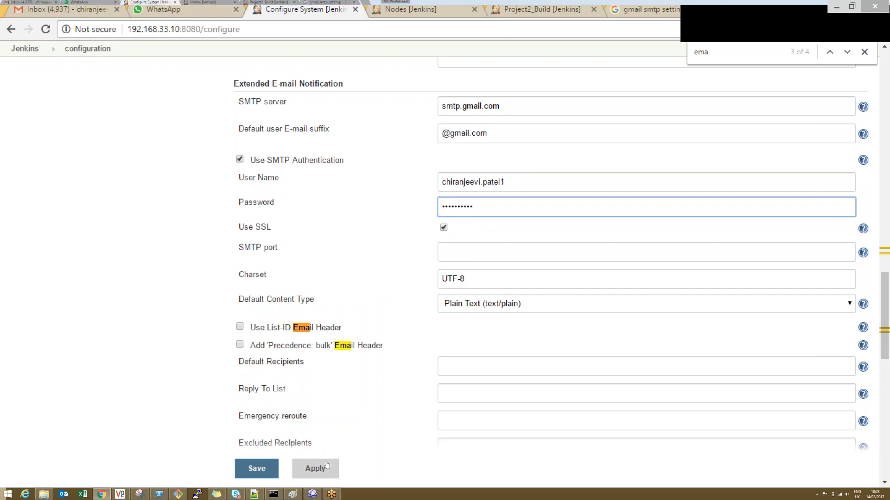
Step: Check the separate E-mail Notification section and clear the SMTP server under Extended E-mail Notification
drag(886, 311, 889, 402)
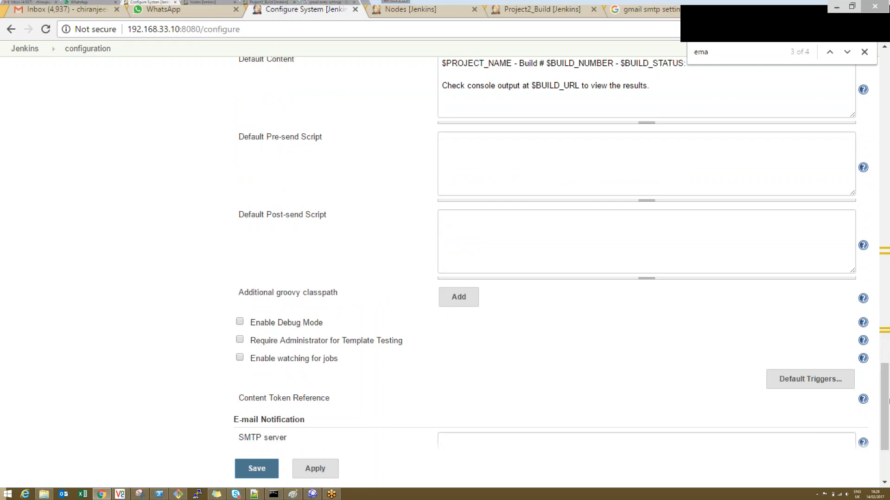
drag(888, 401, 888, 429)
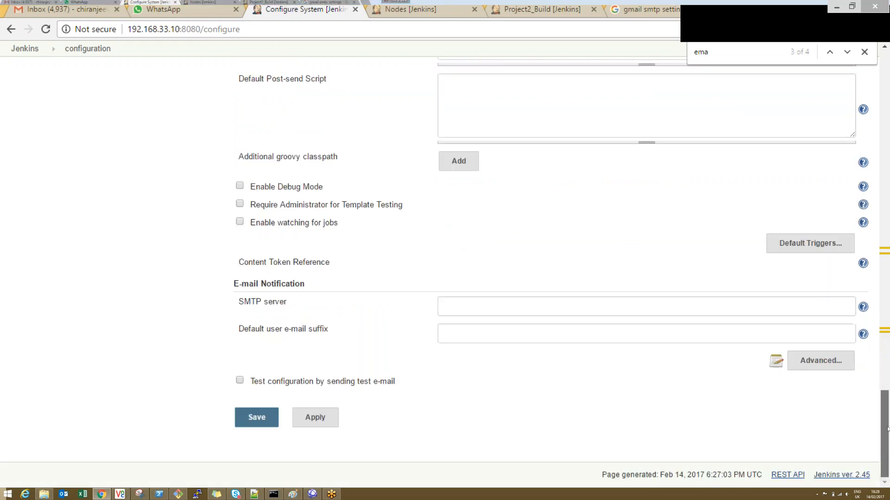
click(886, 333)
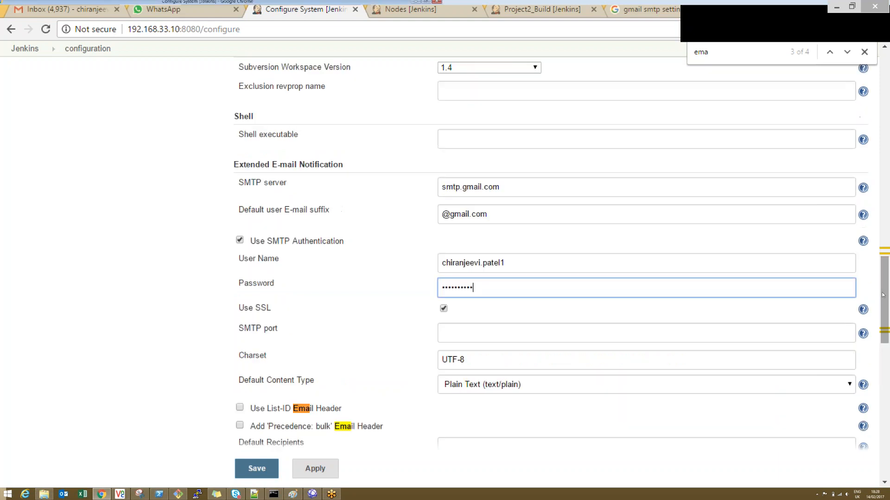
double_click(470, 187)
key(ctrl+c)
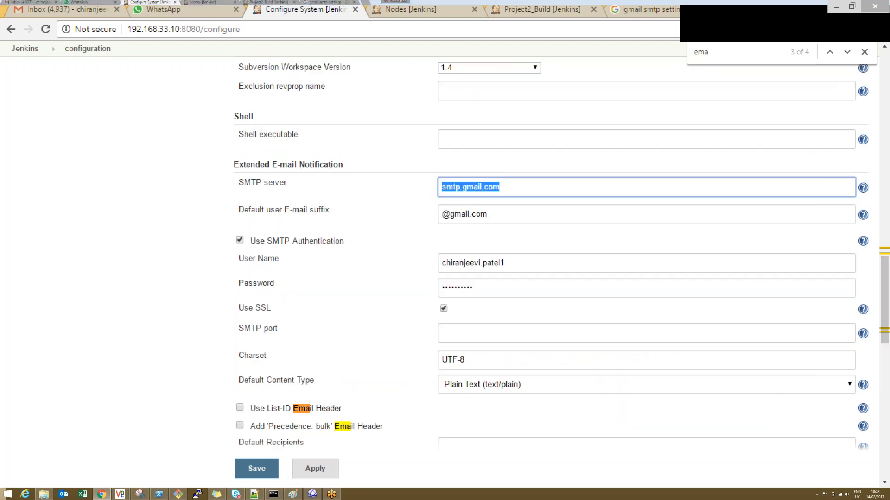
key(BackSpace)
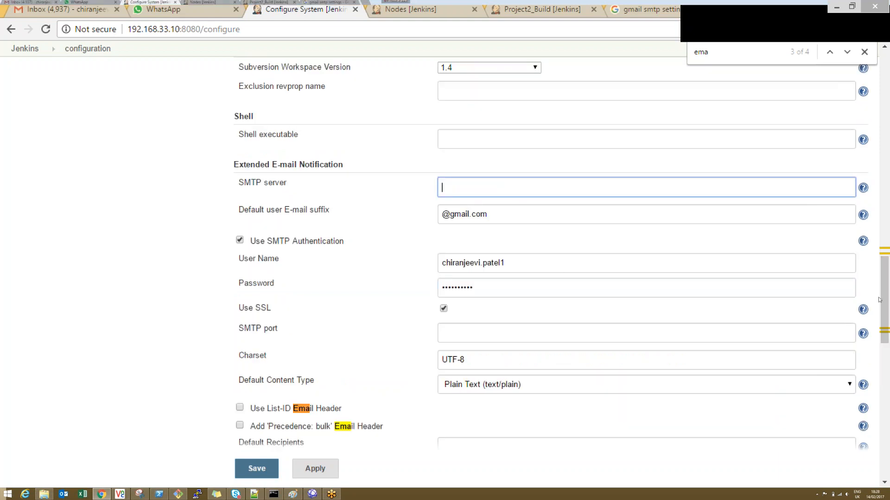
scroll(886, 304, down, 13)
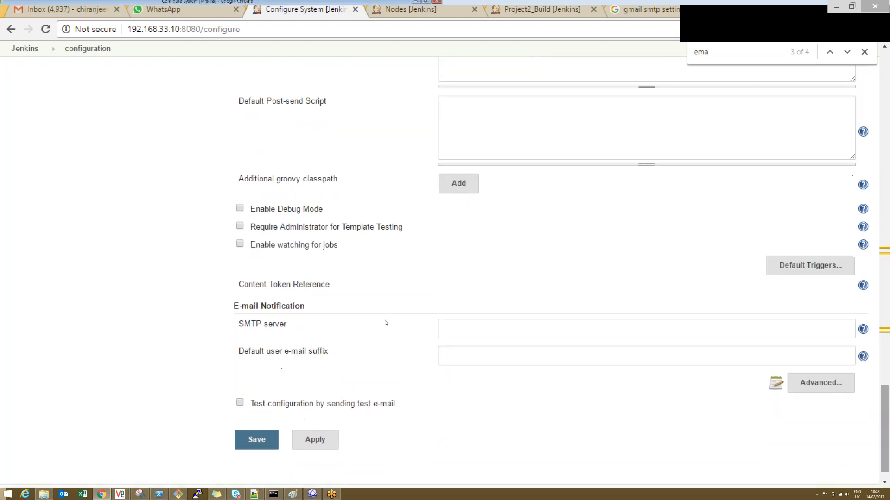
click(467, 329)
key(ctrl+v)
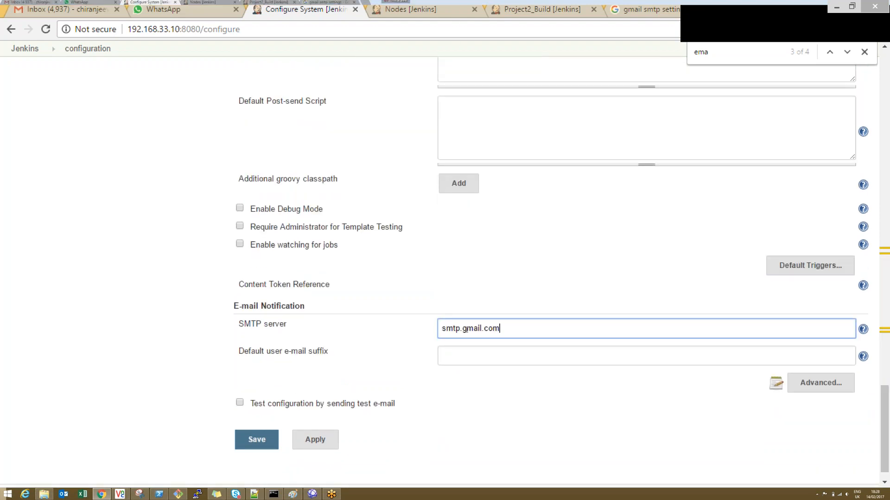
click(461, 359)
text(@)
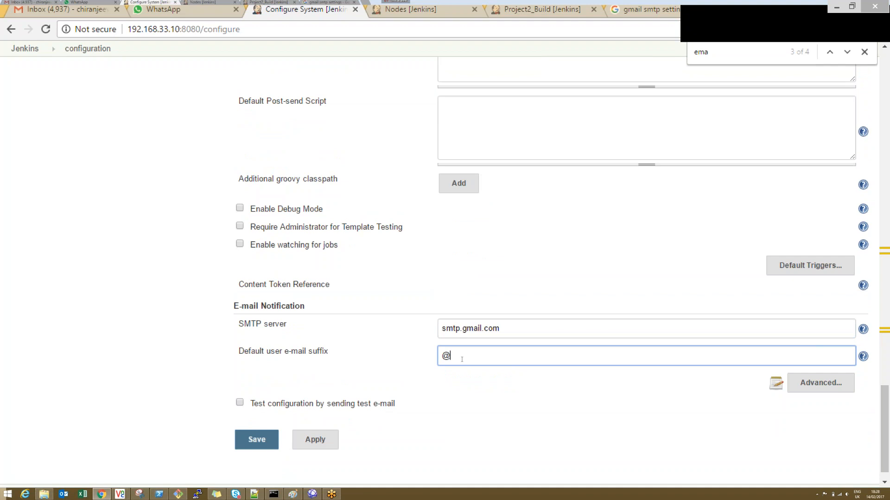
text(gmail.com)
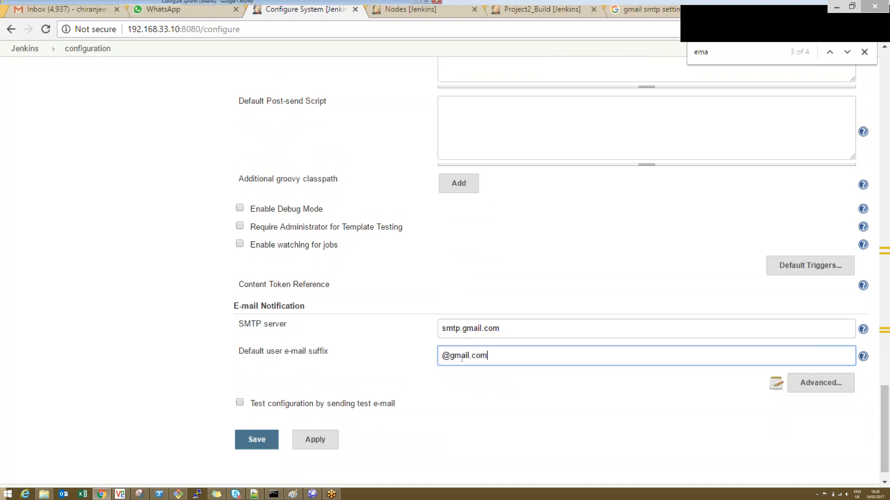
Step: Clear the Extended E-mail Notification user name and default e-mail suffix, and disable its SMTP authentication
drag(883, 401, 883, 294)
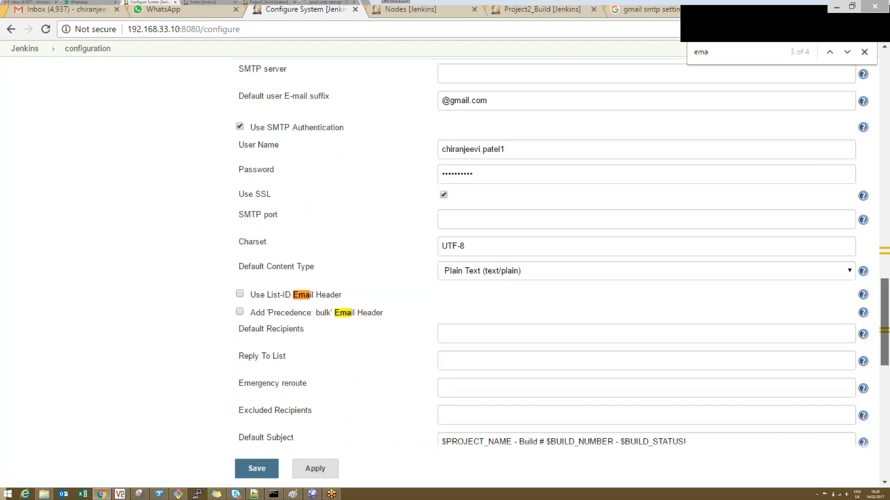
click(352, 145)
key(ctrl+a)
key(ctrl+c)
key(BackSpace)
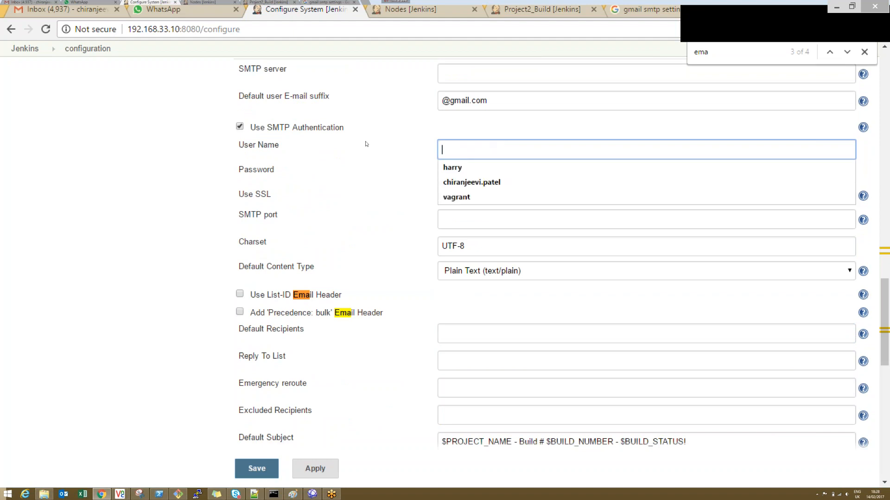
key(Escape)
key(shift+Tab)
key(shift+Tab)
key(BackSpace)
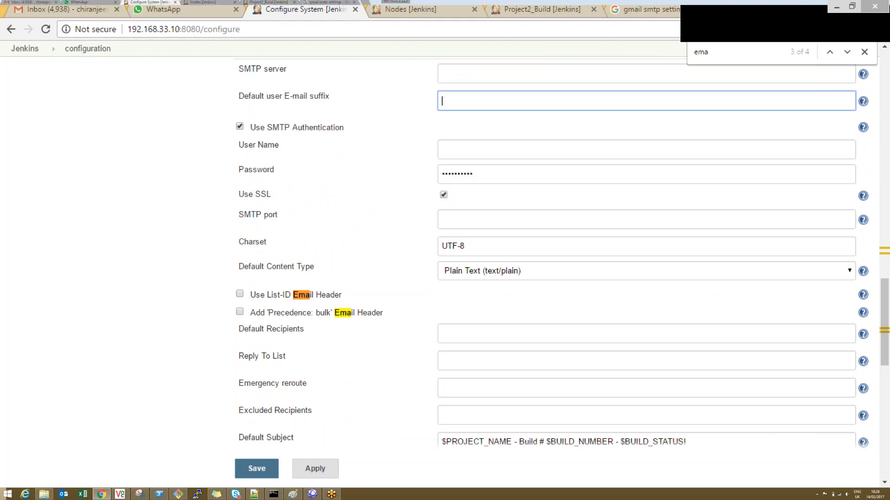
key(Tab)
key(space)
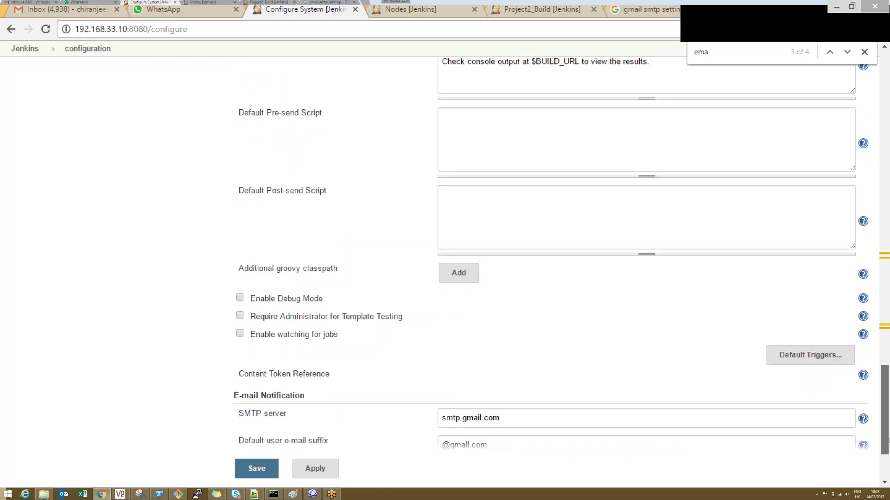
Step: Under E-mail Notification, enable SMTP authentication with the mail account's user name and password, and turn on SSL
scroll(799, 382, down, 3)
click(812, 361)
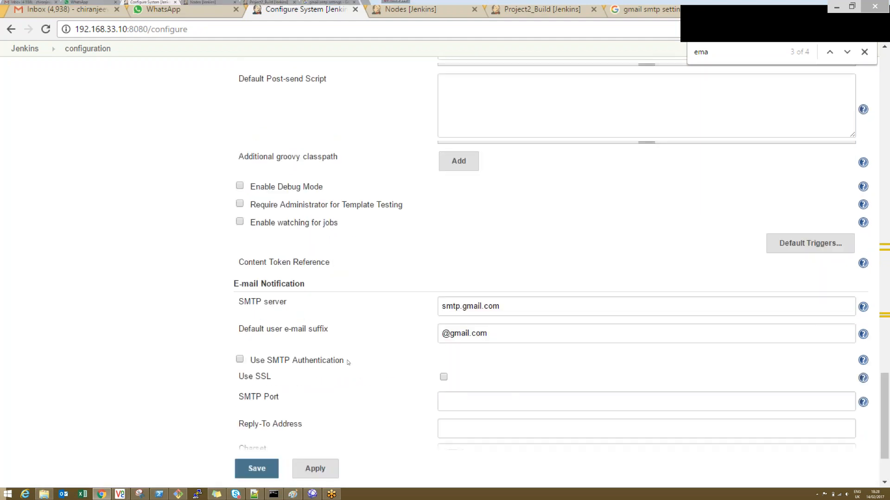
click(323, 365)
click(460, 379)
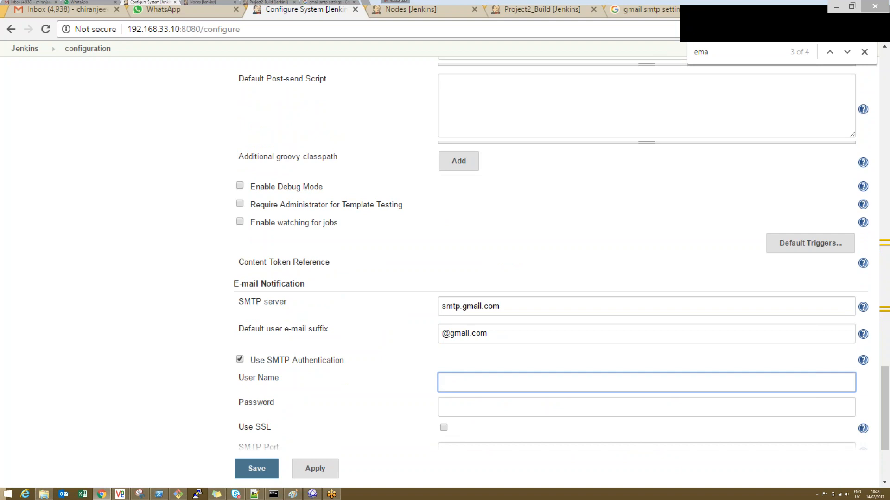
key(ctrl+v)
click(482, 410)
text(••••••••••)
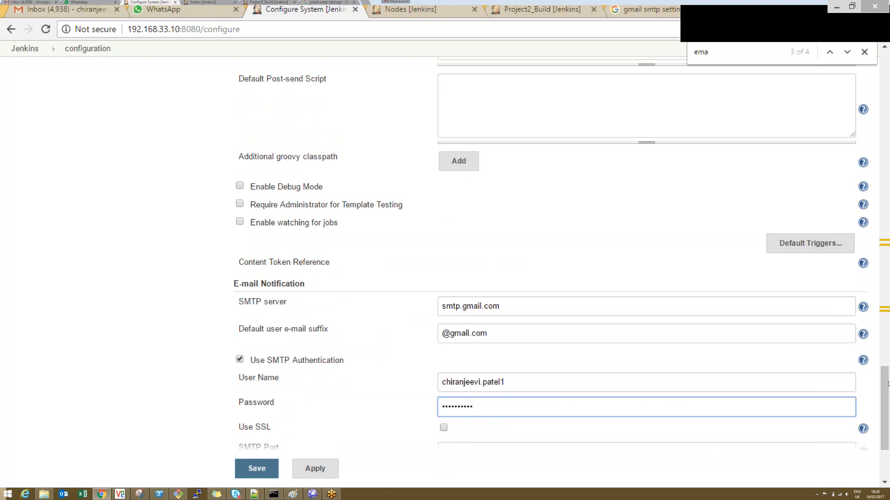
scroll(888, 384, down, 3)
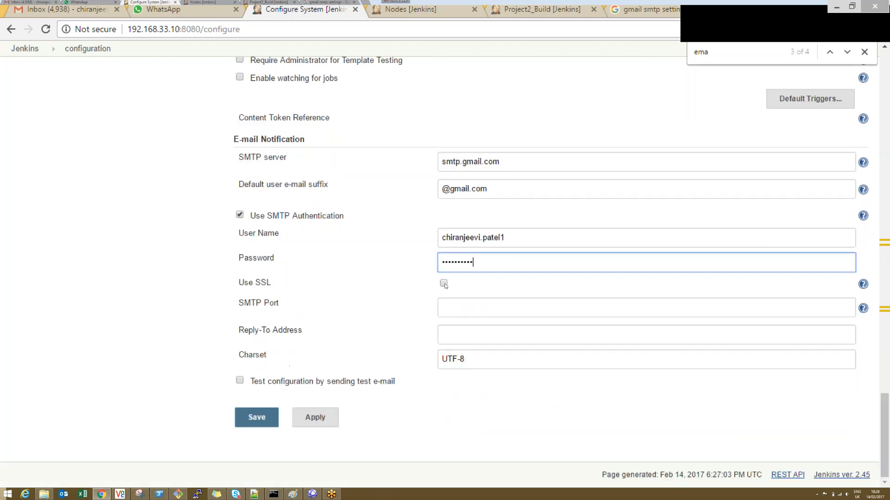
click(444, 283)
Step: Enable testing the configuration by e-mail, enter the test recipient's e-mail address, and run the test
click(240, 381)
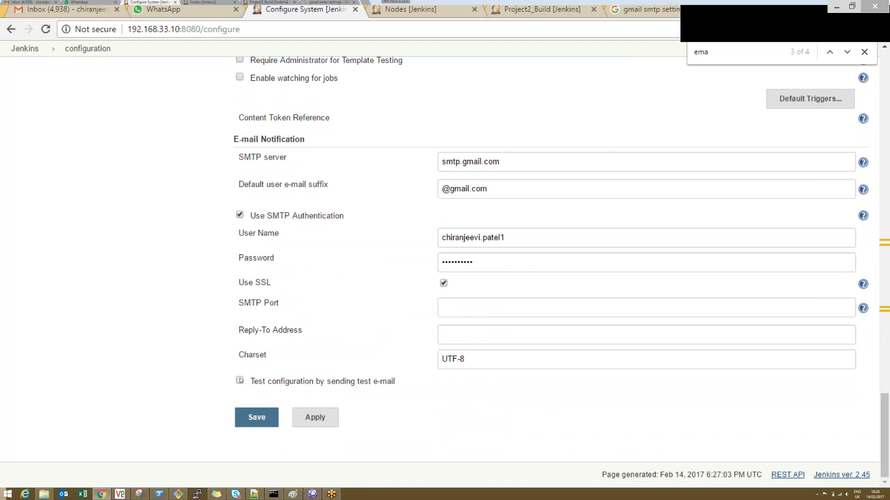
click(492, 406)
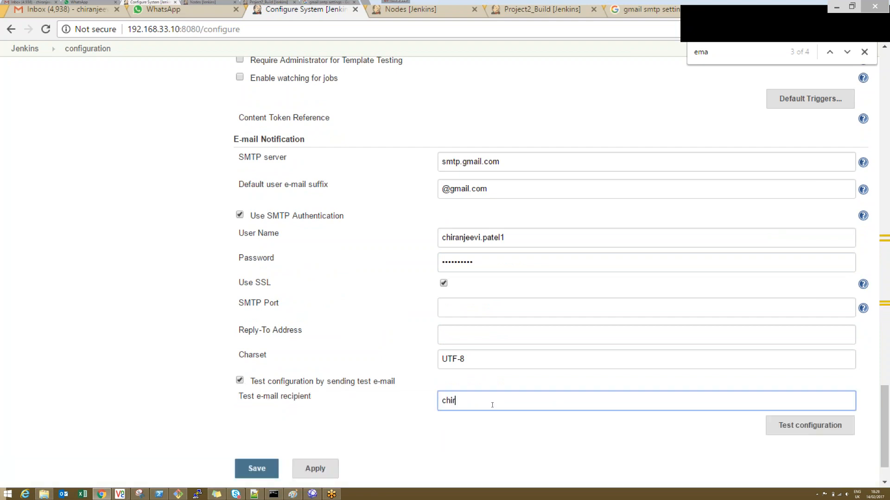
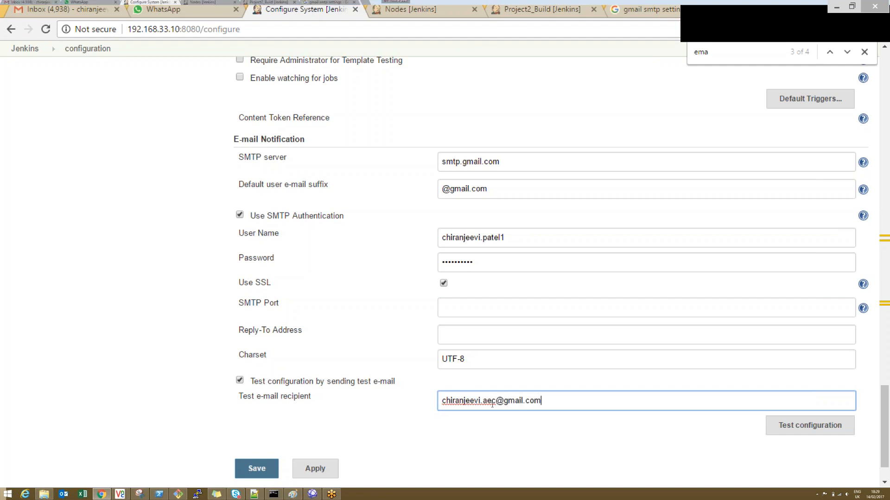
click(810, 425)
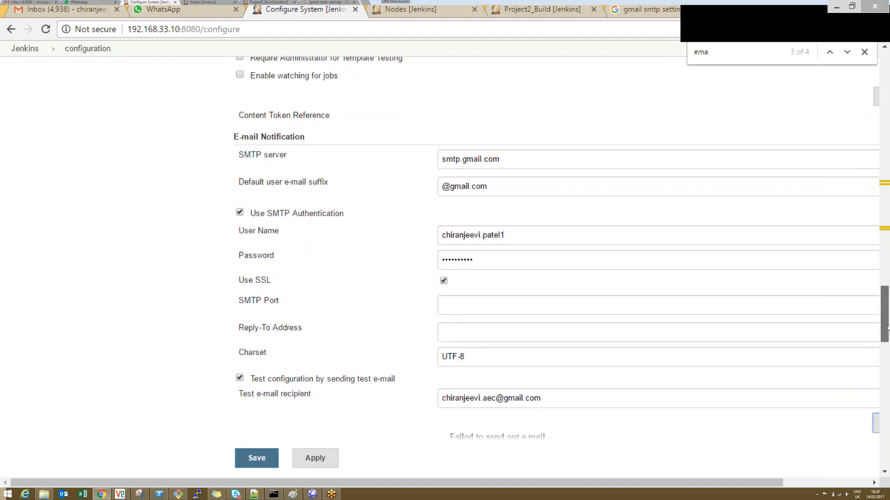
drag(884, 315, 887, 328)
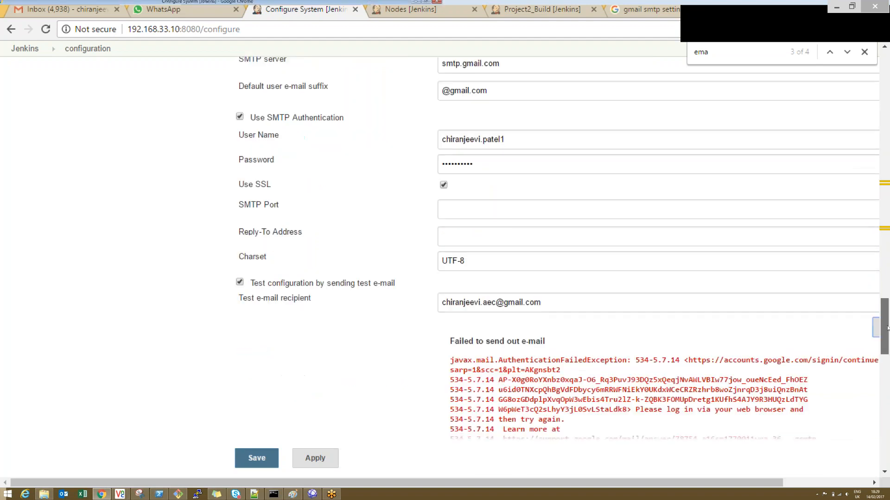
Step: Look up Gmail's SSL port in the Google search results and set the SMTP port to 465
click(441, 212)
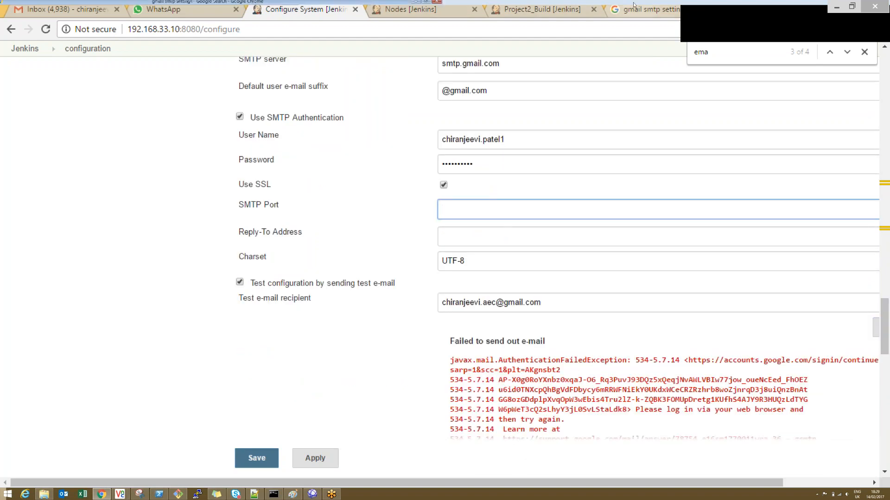
click(649, 9)
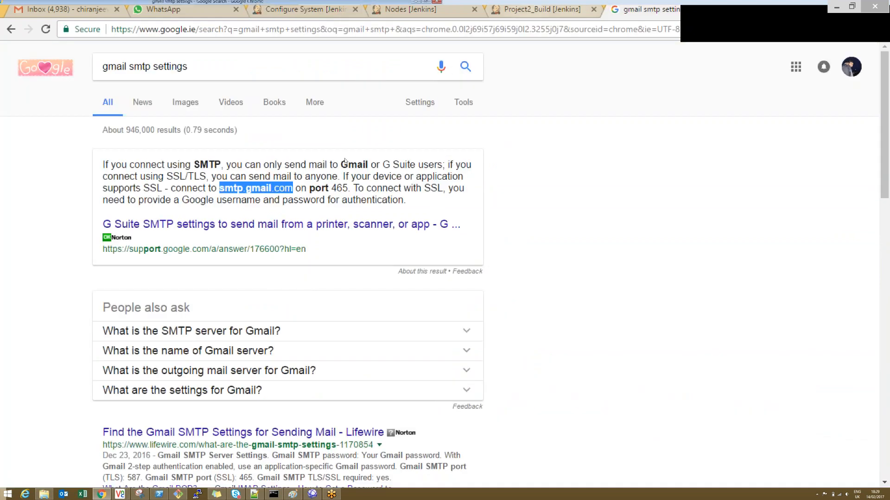
double_click(339, 188)
click(306, 9)
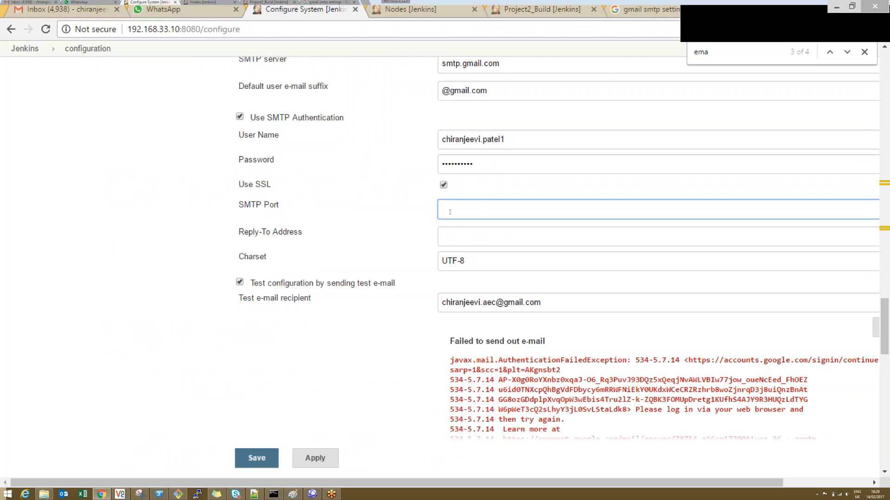
text(465)
click(390, 242)
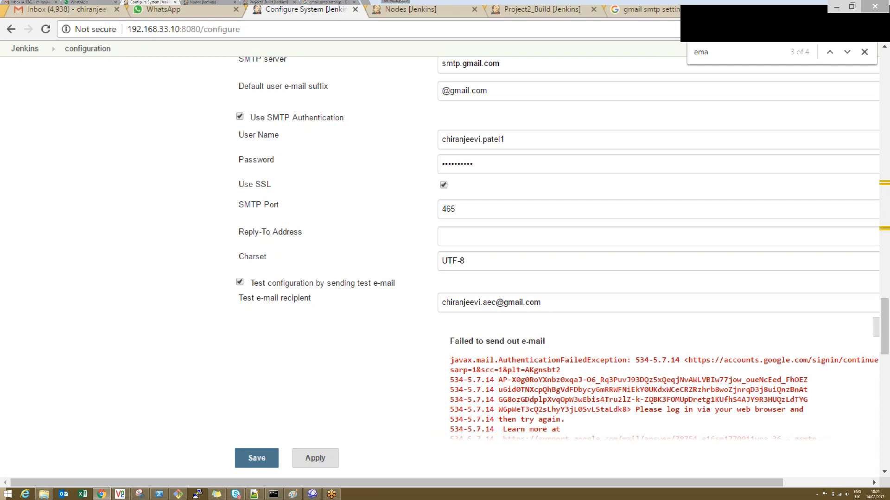
Step: Look through the test error's stack trace, and apply and save the system configuration
scroll(888, 381, down, 1)
scroll(888, 381, down, 4)
scroll(887, 380, up, 5)
scroll(887, 381, down, 12)
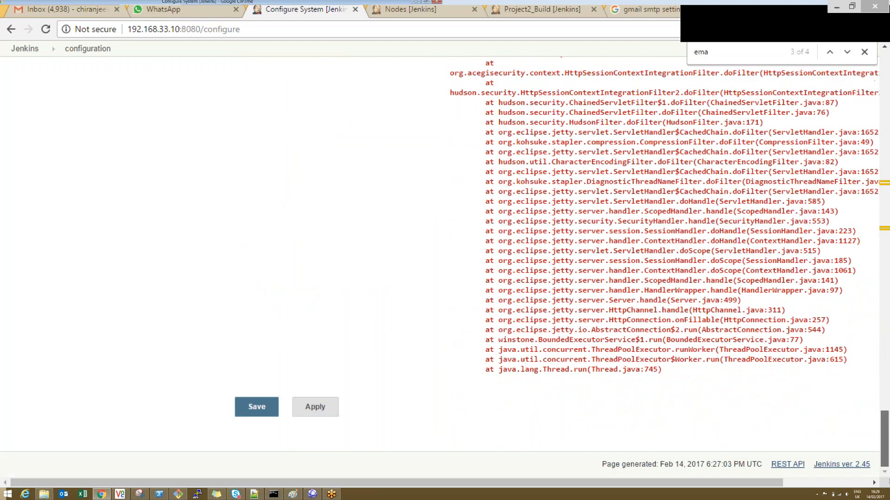
scroll(888, 347, up, 12)
scroll(887, 348, down, 3)
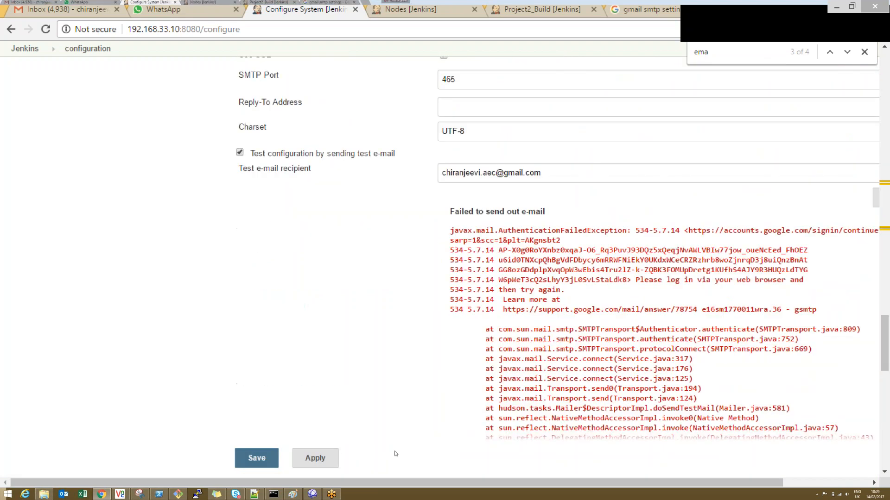
click(315, 459)
click(262, 459)
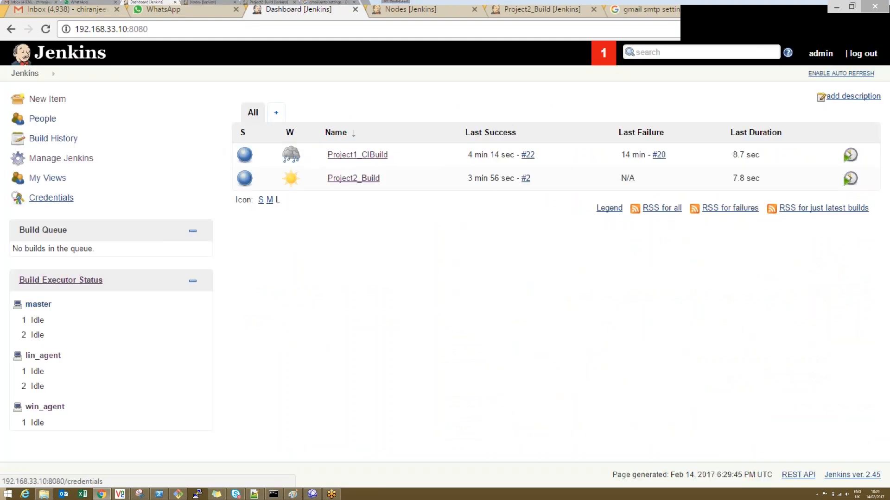
Step: Reopen the Jenkins system configuration at the E-mail Notification section
click(46, 159)
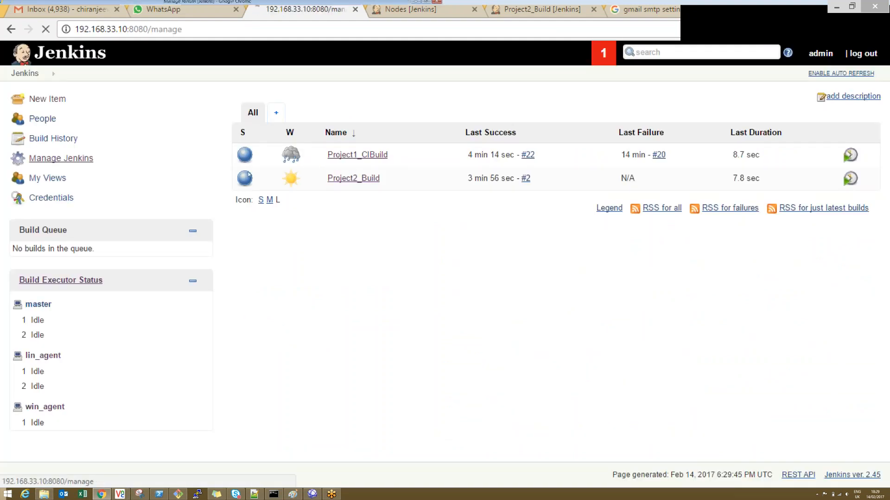
click(304, 147)
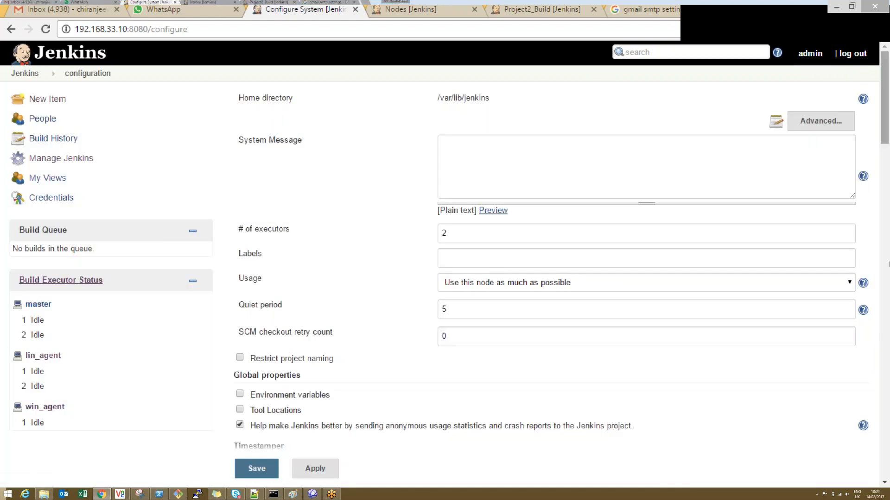
scroll(464, 264, down, 15)
scroll(888, 382, down, 15)
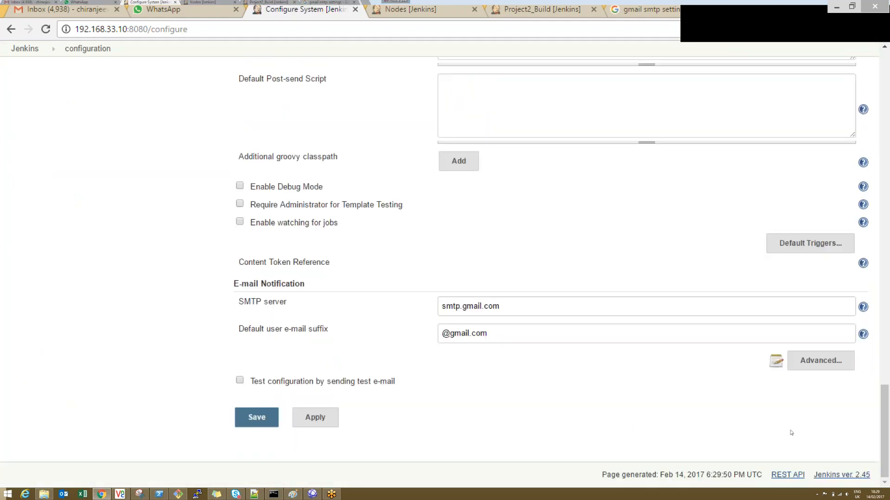
Step: Send another test e-mail to the recipient's address and inspect the first line of the test output
click(240, 381)
click(445, 401)
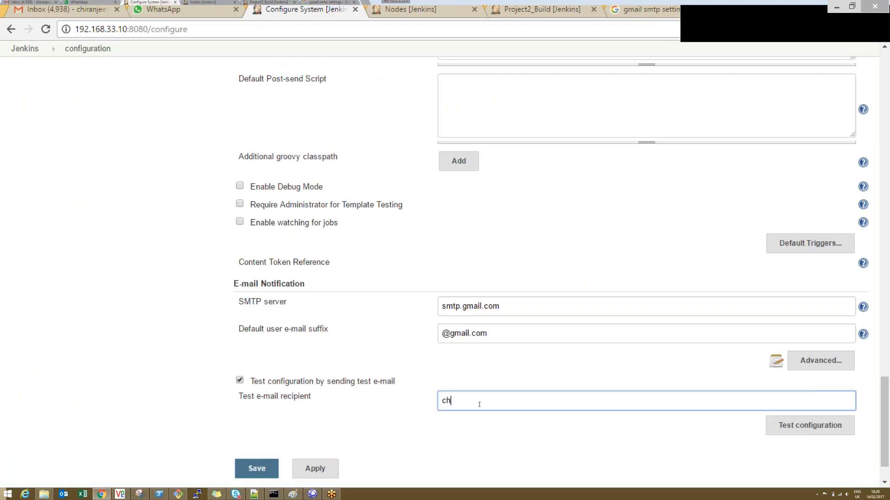
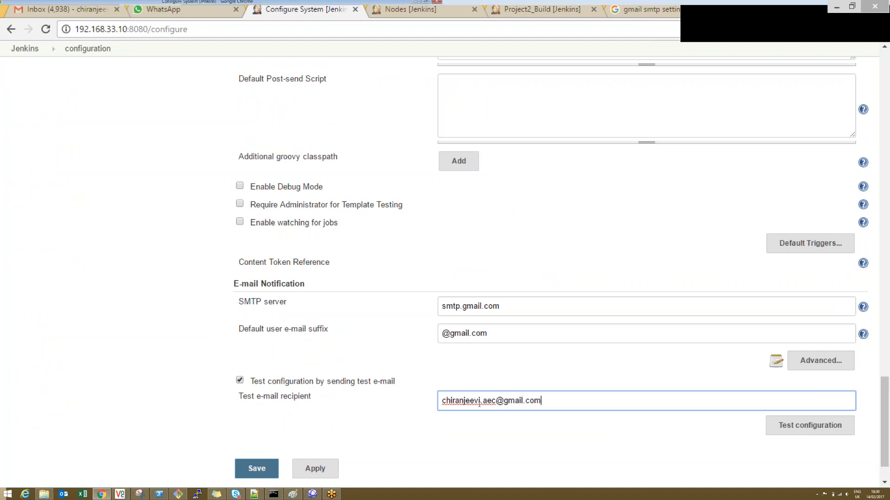
click(810, 425)
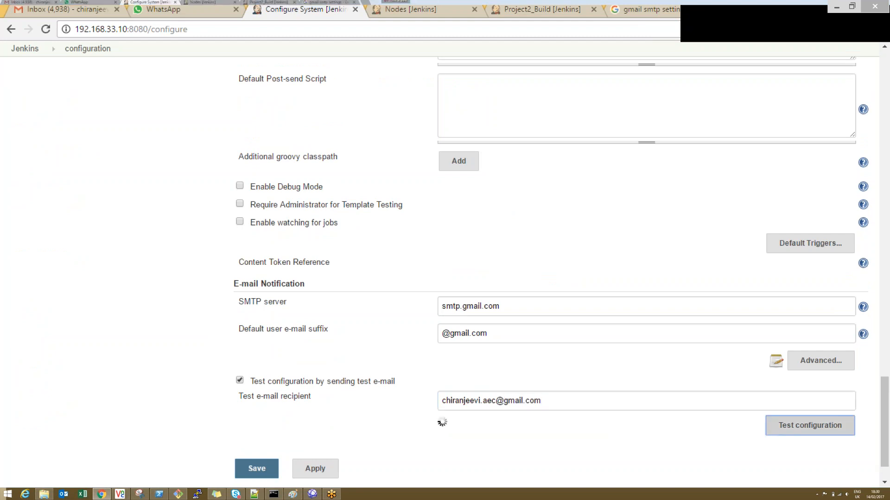
drag(885, 330, 886, 344)
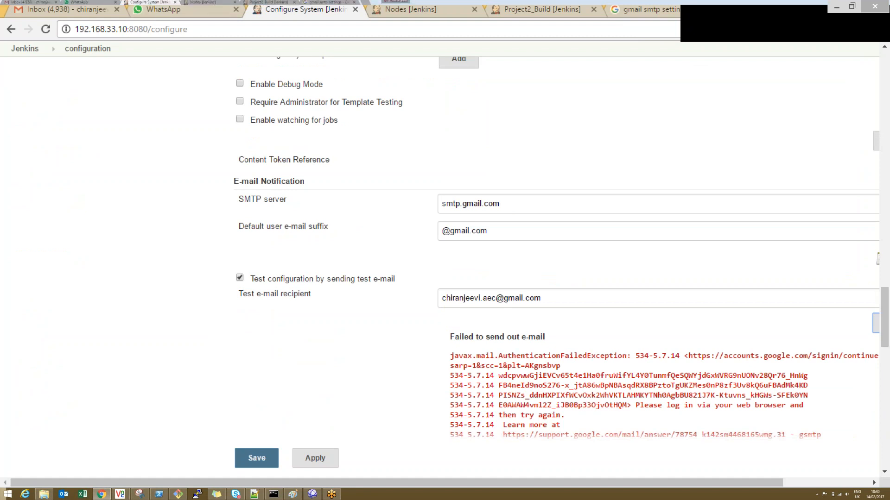
drag(569, 356, 680, 356)
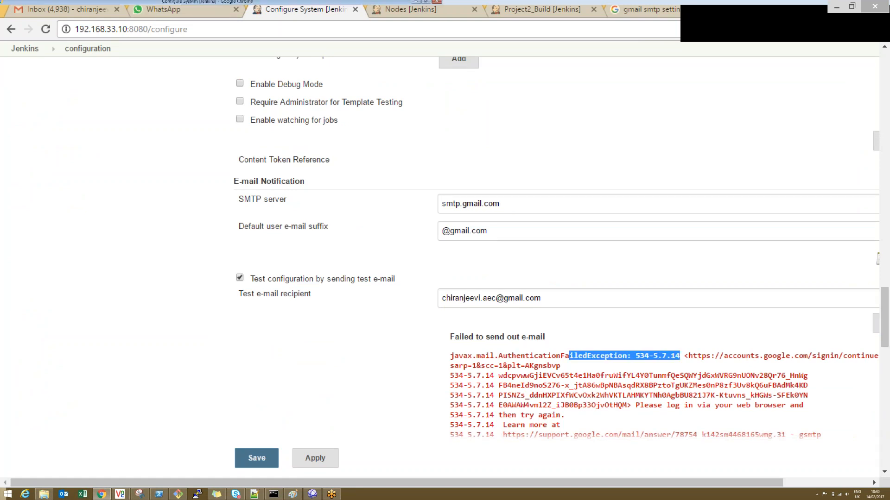
Step: Switch to Gmail and read Google's security alert about the linked account, checking which account it concerns
click(88, 10)
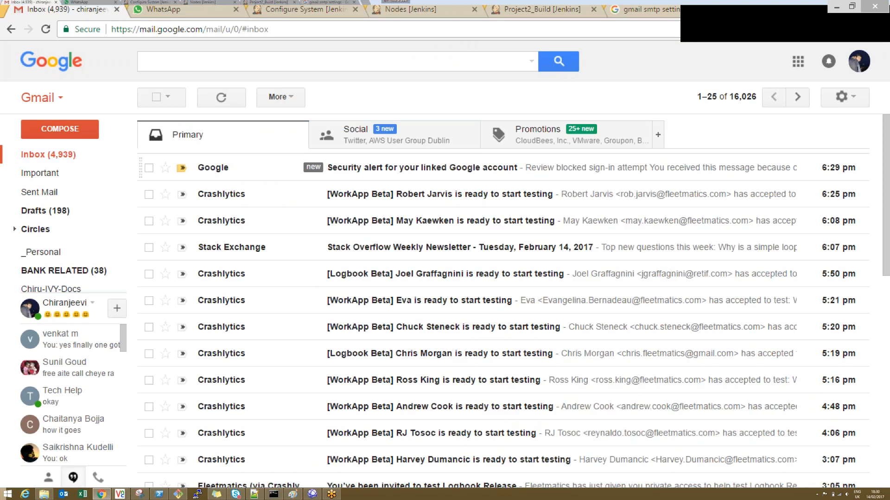
click(445, 167)
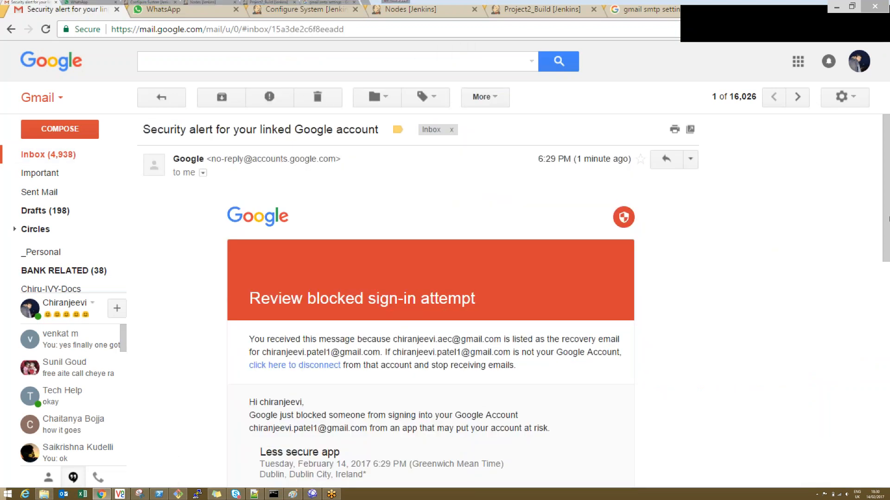
drag(888, 220, 888, 264)
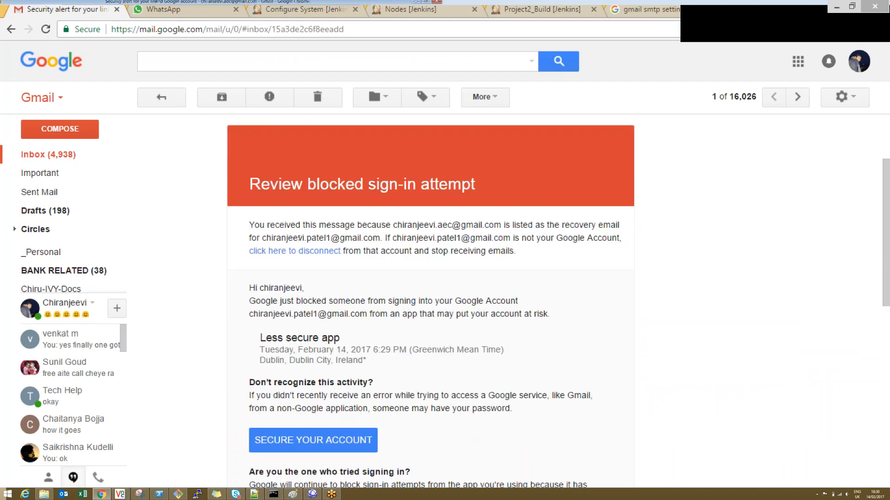
drag(345, 237, 271, 238)
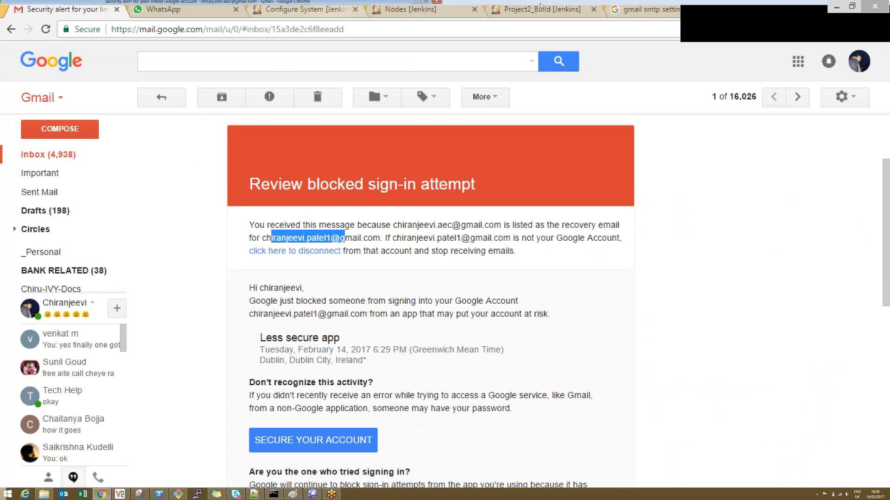
Step: Back in Jenkins, expand the advanced E-mail Notification settings and replace the SMTP user name and password with another account's
click(410, 9)
click(304, 9)
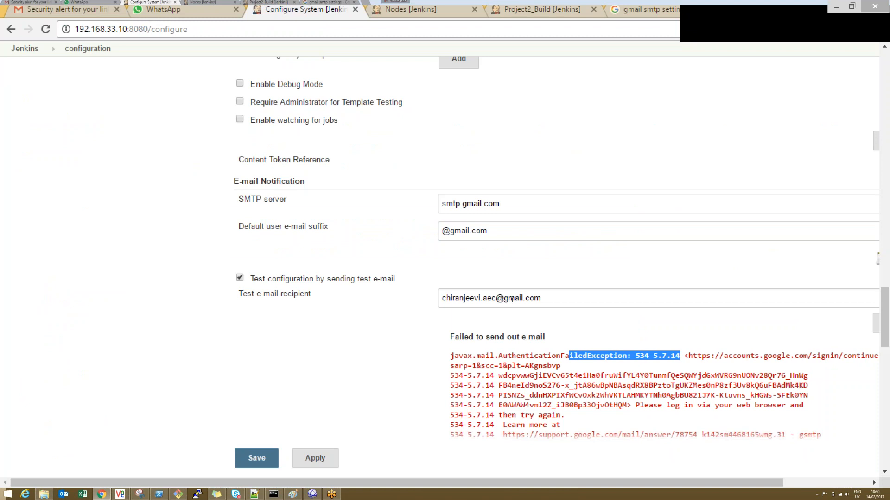
double_click(536, 278)
click(755, 449)
drag(722, 483, 808, 483)
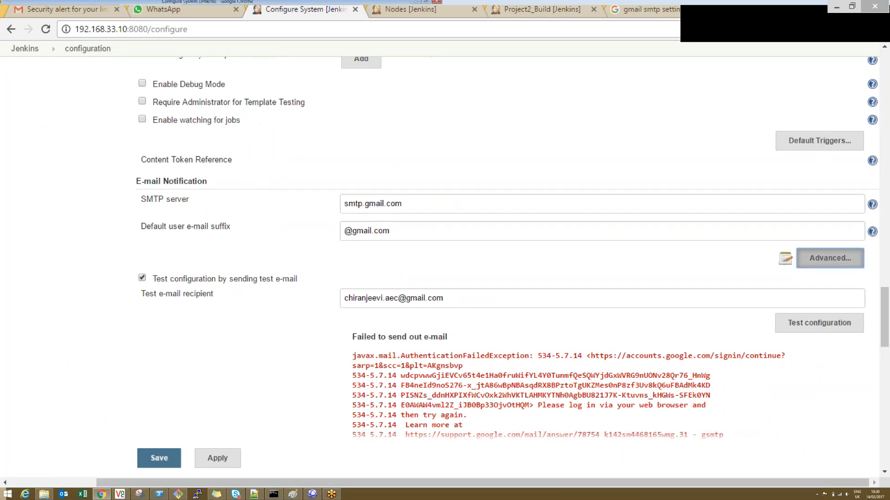
click(417, 279)
key(BackSpace)
text(12)
key(Tab)
text(*********)
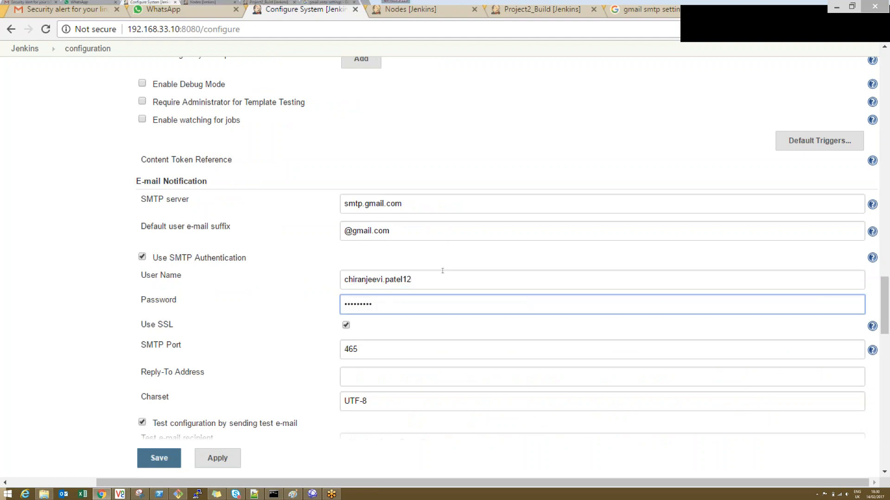
Step: Apply the changed e-mail settings to the system configuration and return to the test e-mail recipient
scroll(887, 364, down, 7)
scroll(887, 363, down, 5)
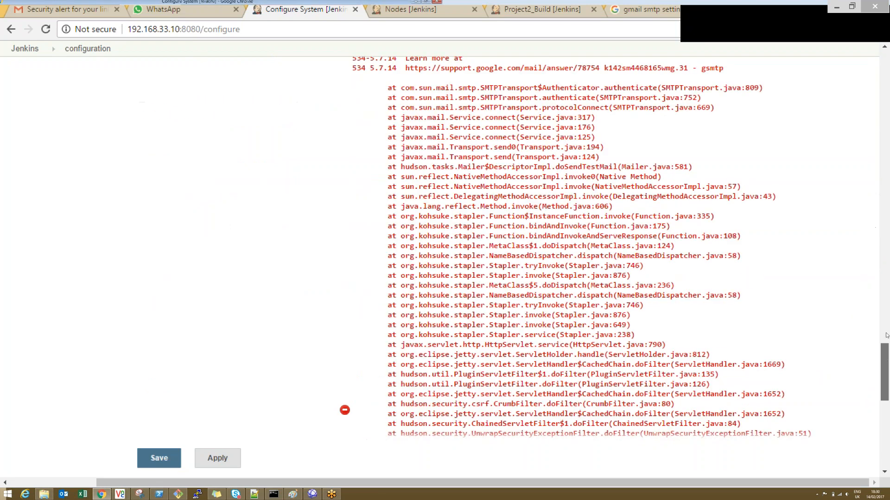
scroll(887, 353, up, 7)
scroll(886, 337, down, 1)
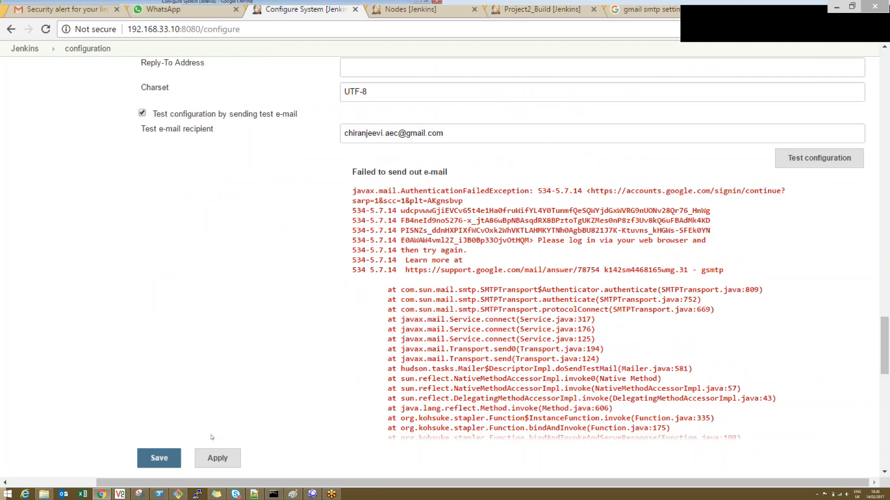
click(216, 458)
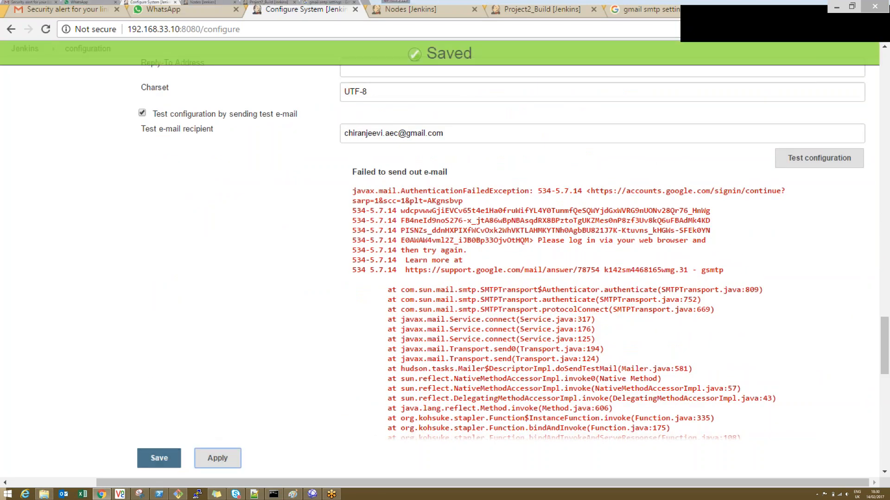
click(668, 133)
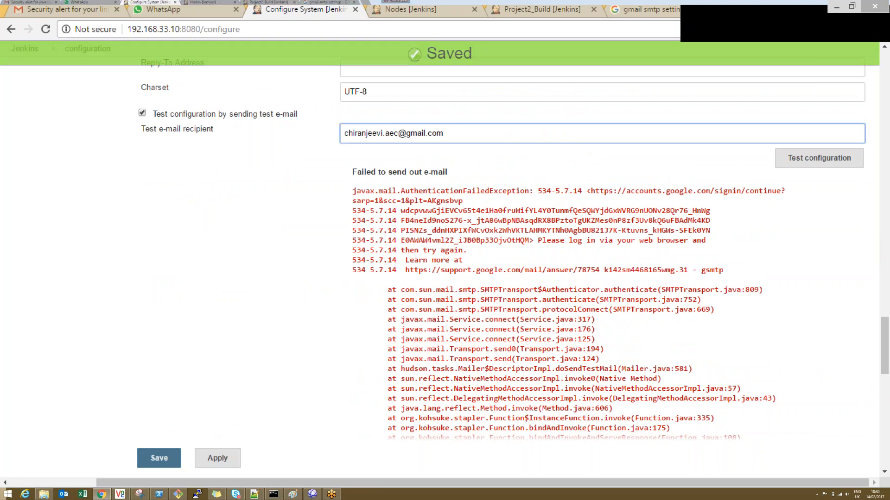
Step: Send another test e-mail, then switch to Gmail and check the inbox and Google's blocked sign-in alert
click(796, 159)
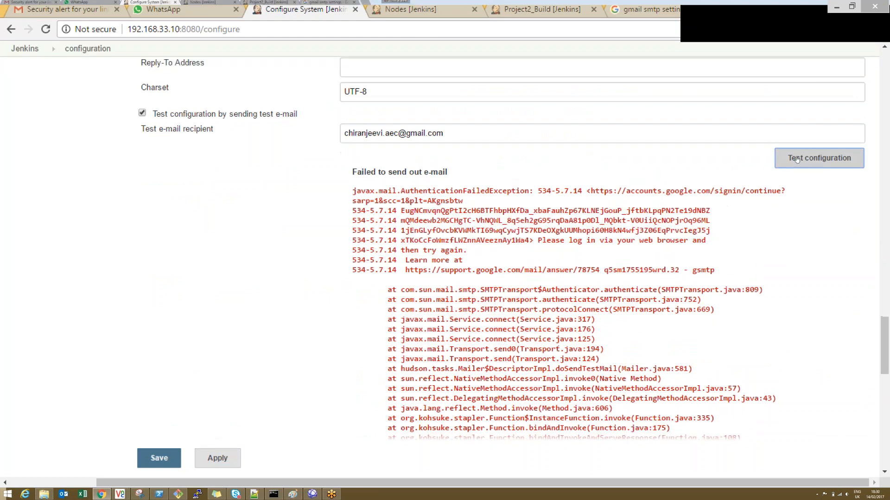
click(70, 9)
click(48, 155)
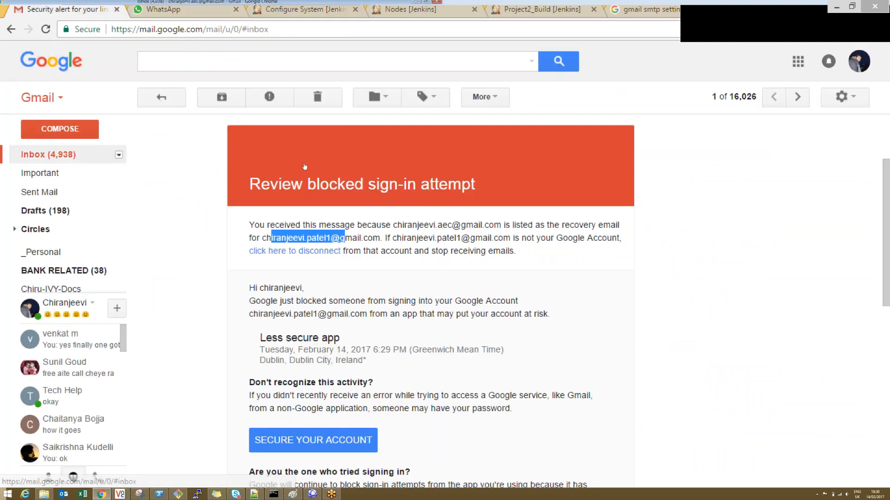
click(305, 166)
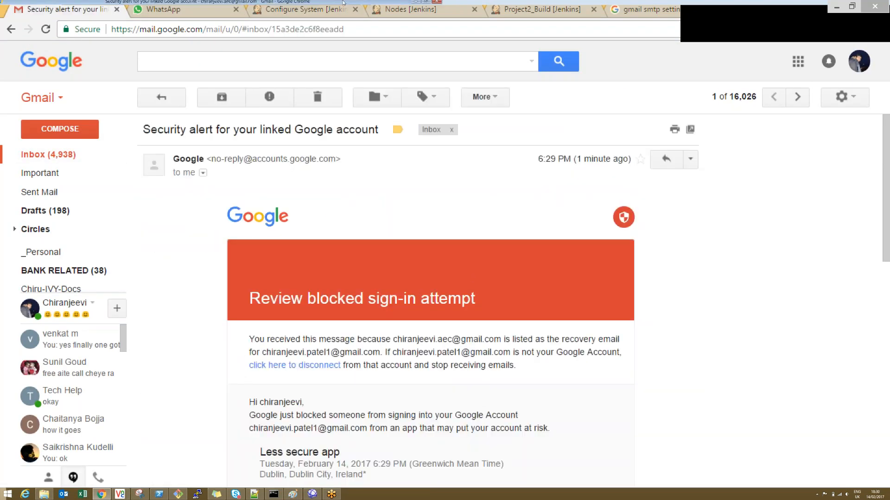
Step: Return to the Jenkins system configuration and review the SMTP settings under E-mail Notification
click(413, 8)
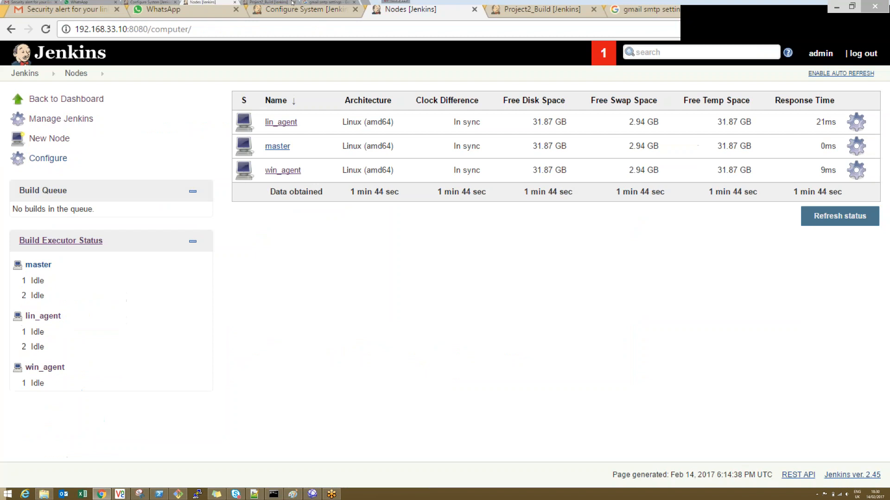
click(293, 3)
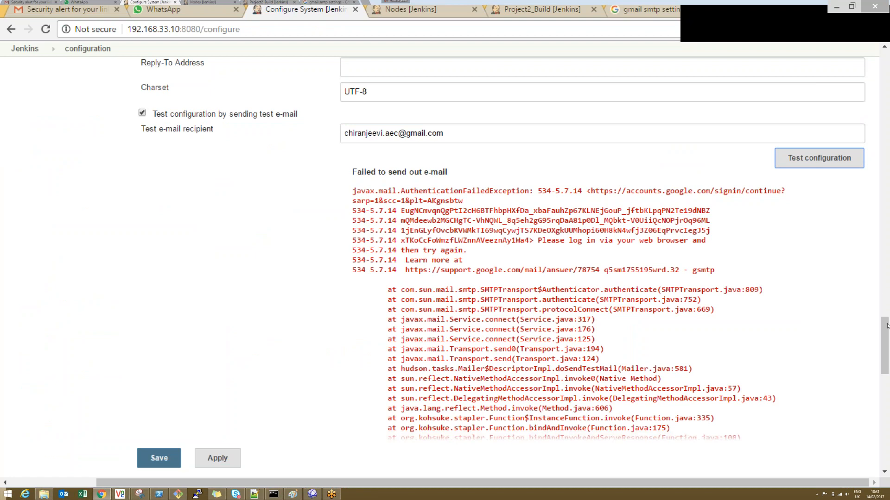
click(885, 290)
drag(884, 285, 884, 299)
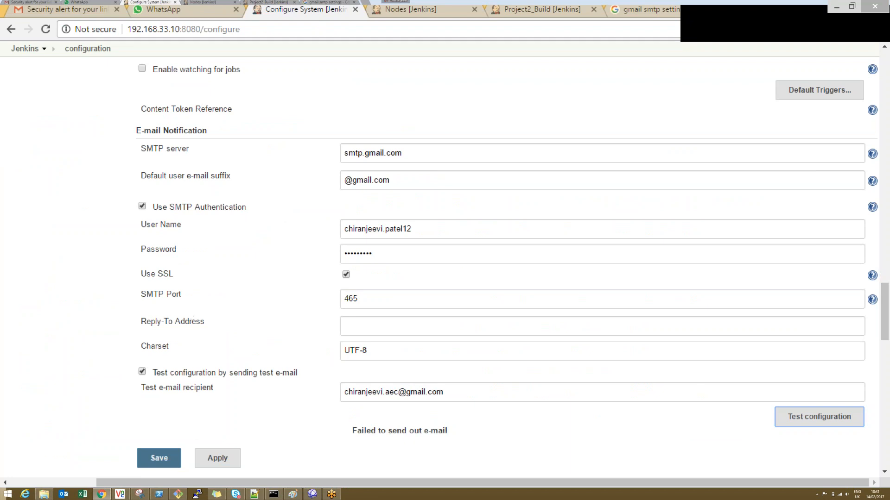
Step: Leave the system configuration, open Project1_CIBuild's configuration and check the recipients of its E-mail Notification post-build action
click(25, 48)
click(498, 99)
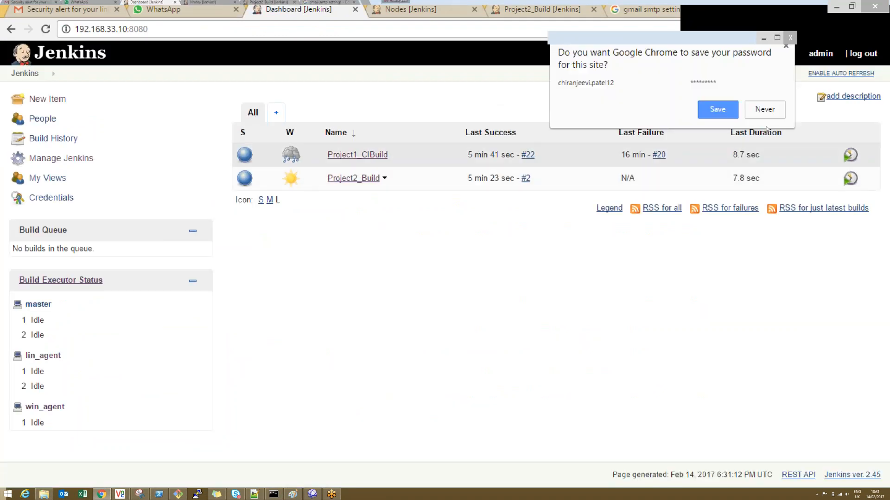
click(358, 154)
click(47, 217)
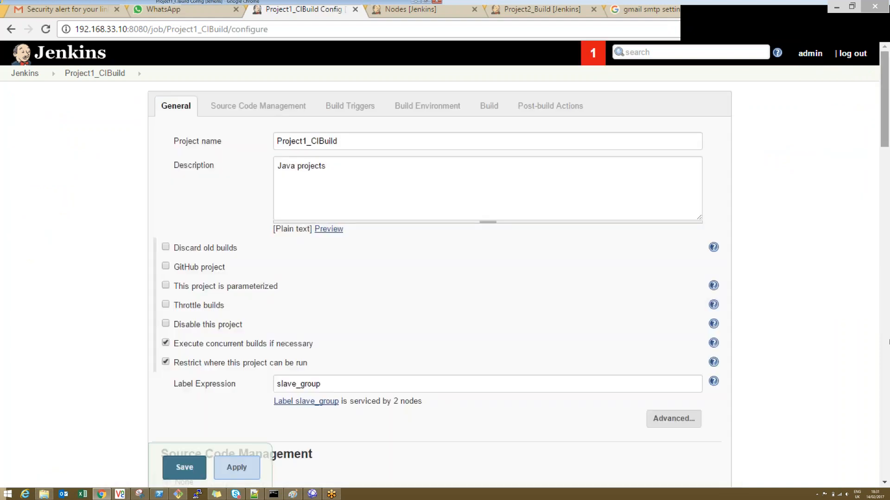
drag(883, 96, 887, 411)
scroll(888, 411, down, 9)
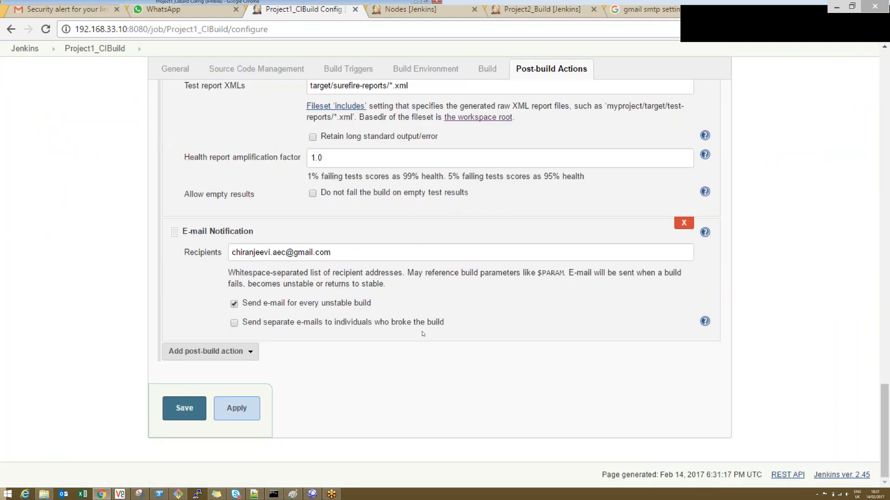
click(333, 254)
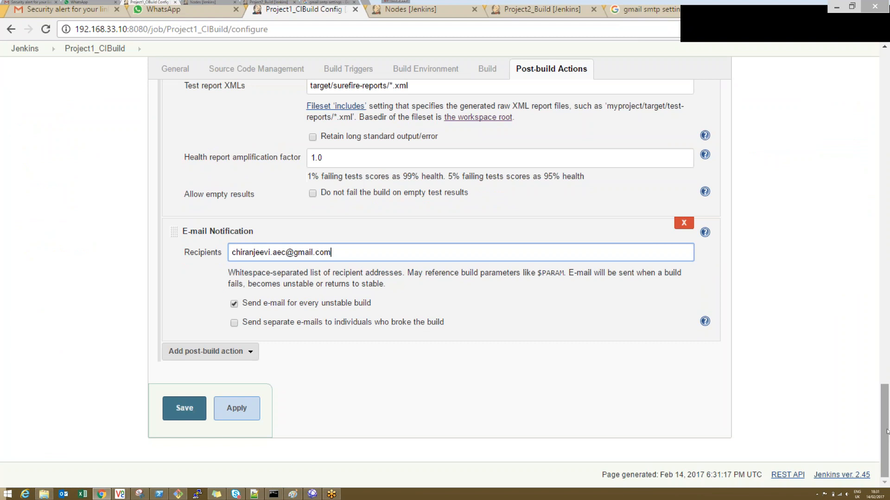
Step: Add the line "exit 1" at the end of the Execute shell command and apply the change
drag(887, 432, 885, 380)
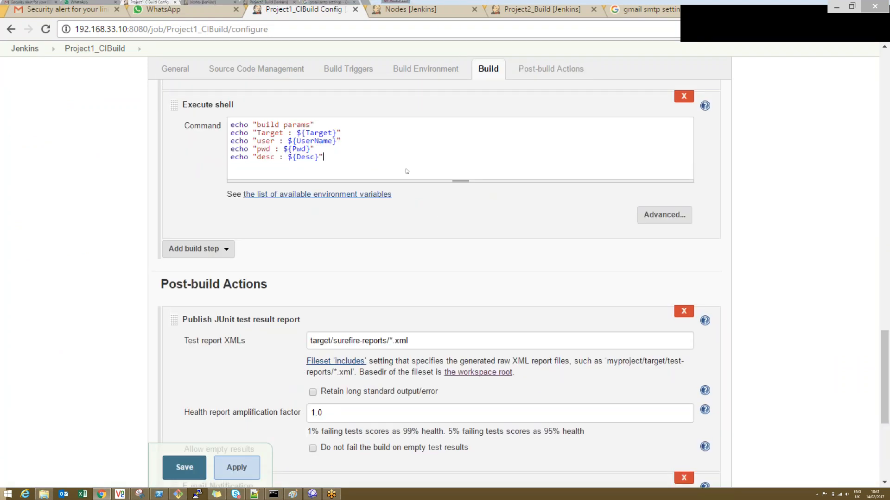
text(xit 1)
click(232, 474)
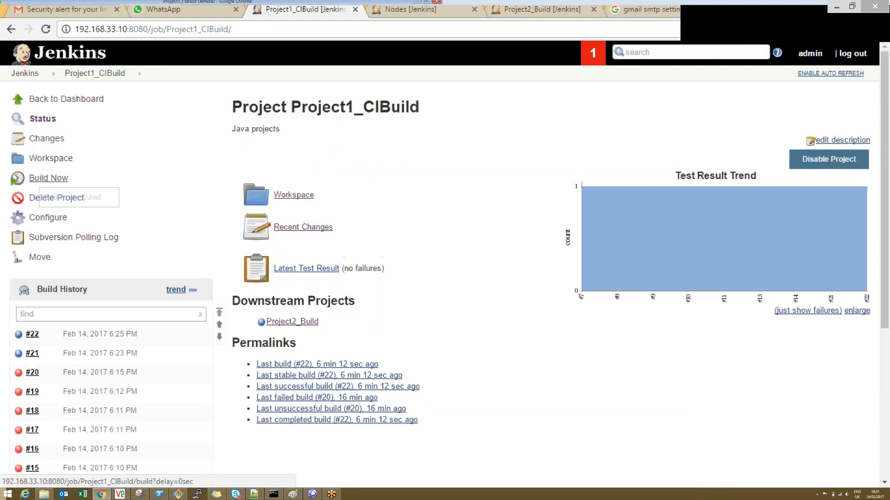
Step: Build Project1_CIBuild and inspect the console output for the e-mail recipient and the authentication exception
click(48, 178)
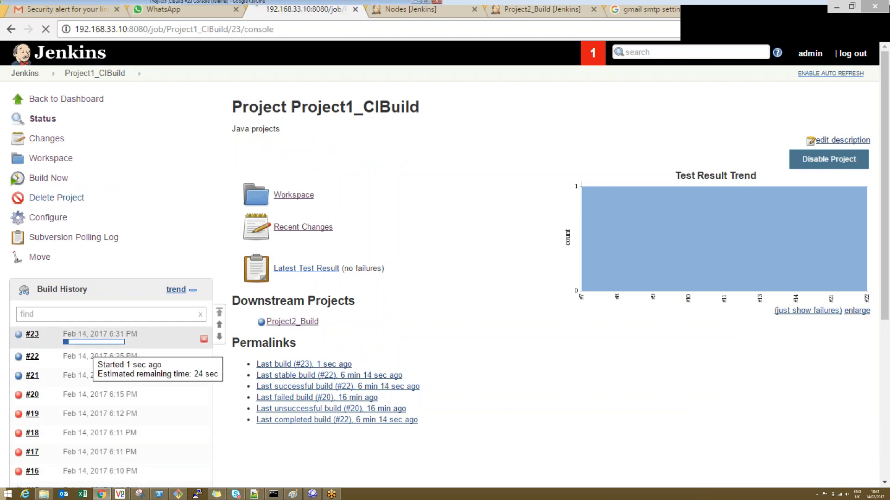
click(92, 342)
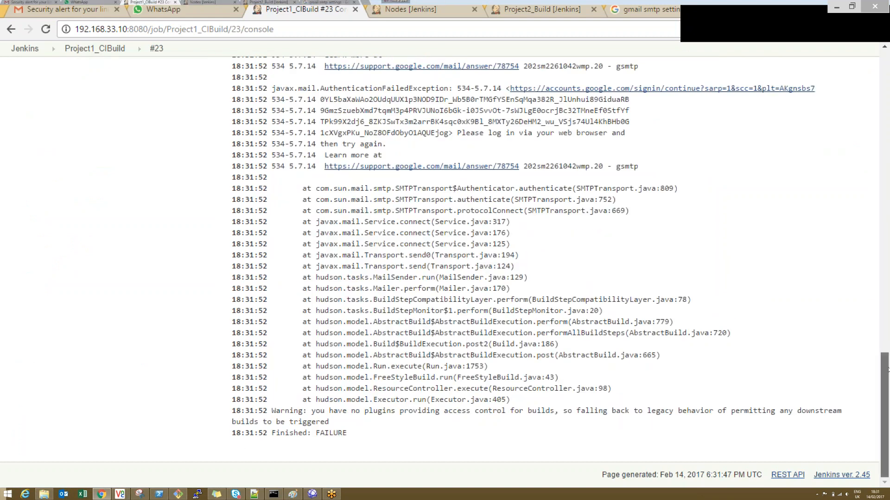
scroll(887, 370, up, 3)
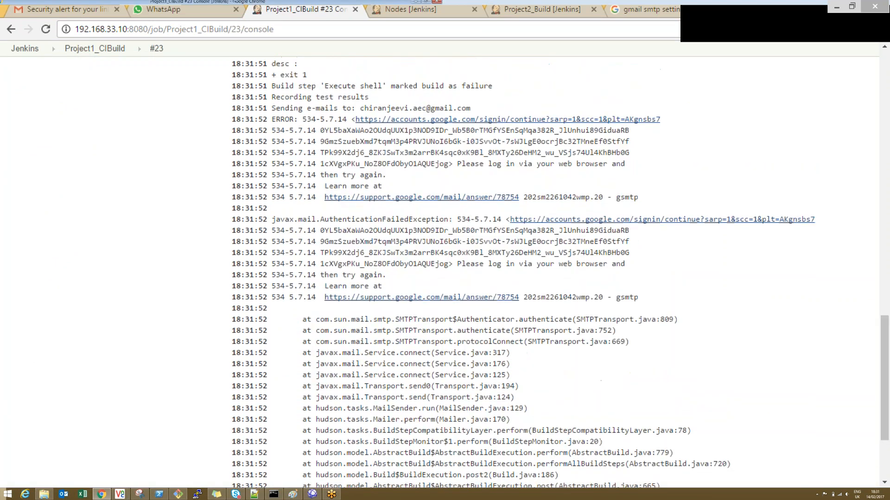
drag(262, 219, 555, 238)
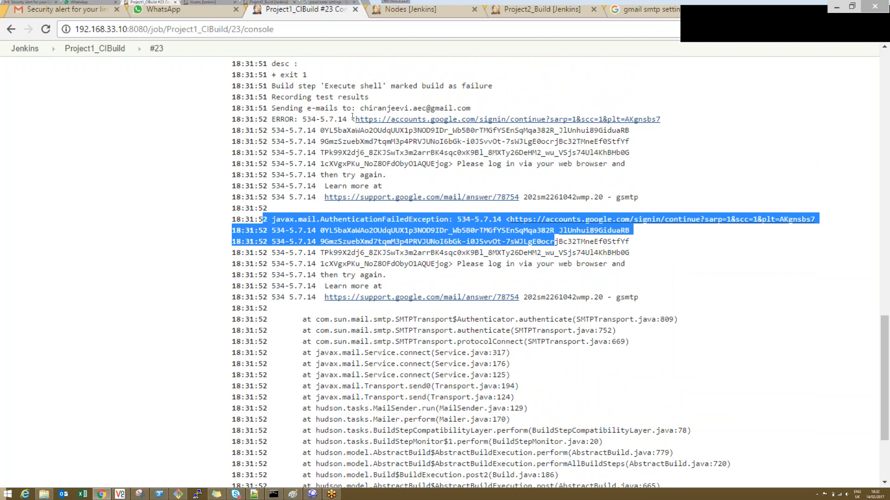
drag(356, 109, 470, 109)
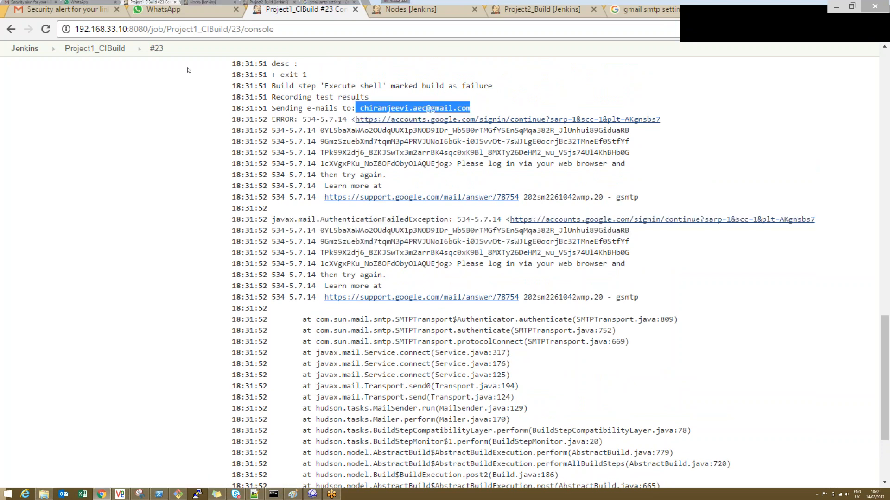
Step: Reopen Project1_CIBuild's configuration and add an Archive the artifacts post-build action
click(130, 48)
click(92, 155)
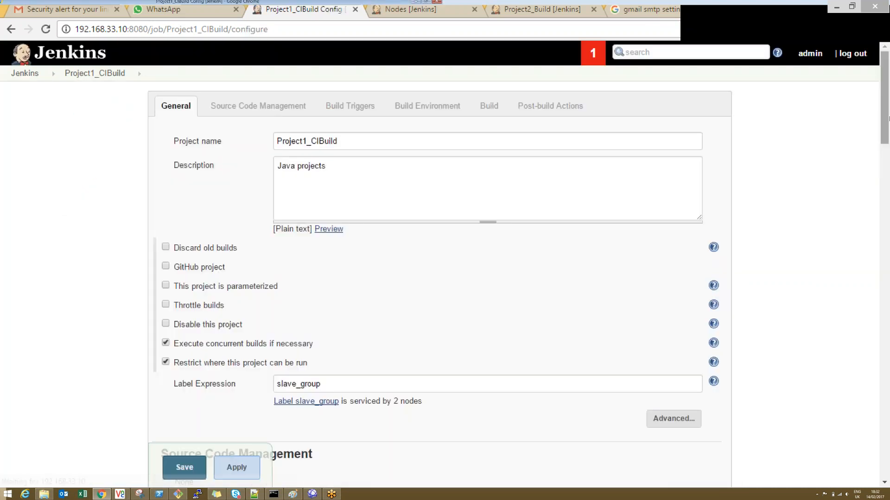
scroll(487, 131, down, 10)
scroll(486, 131, down, 20)
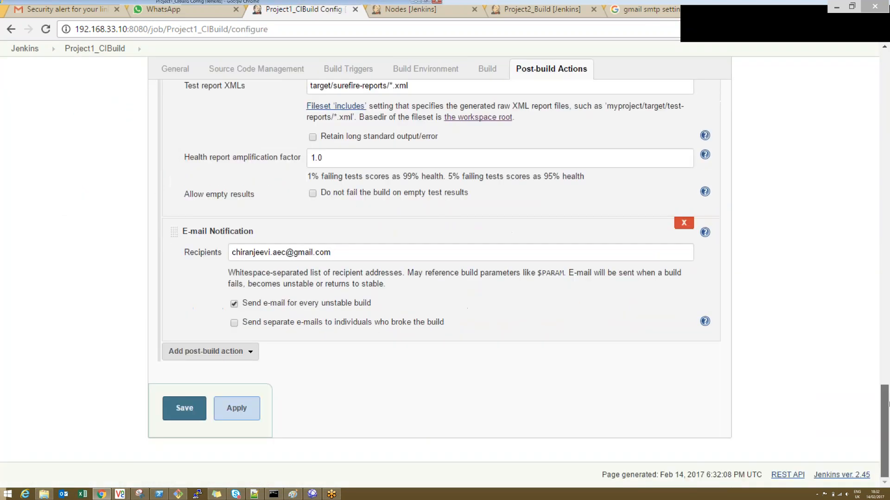
click(234, 352)
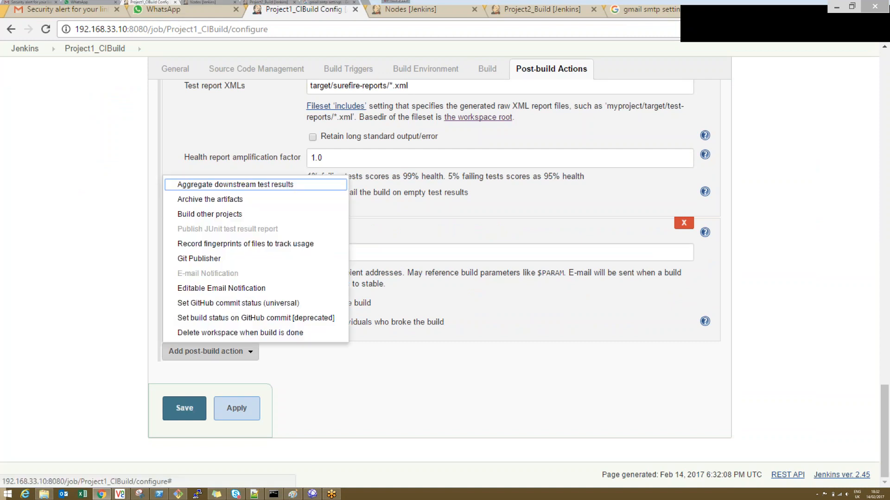
click(234, 200)
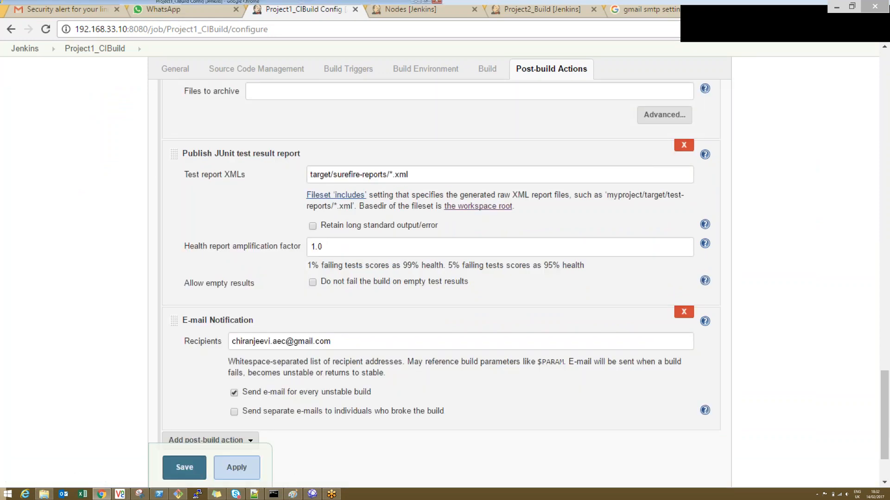
Step: Set the files to archive to target/*.jar and save the project configuration
drag(887, 397, 886, 365)
click(397, 251)
text(target/)
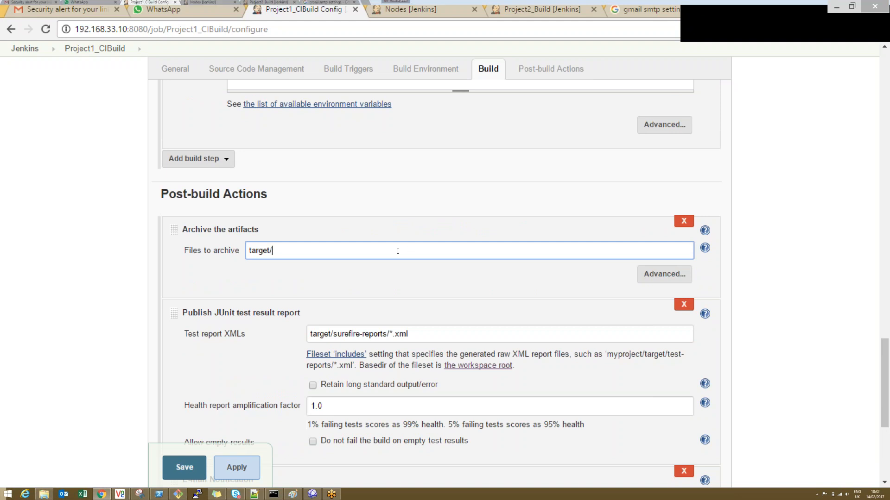
text(*.jar)
click(237, 467)
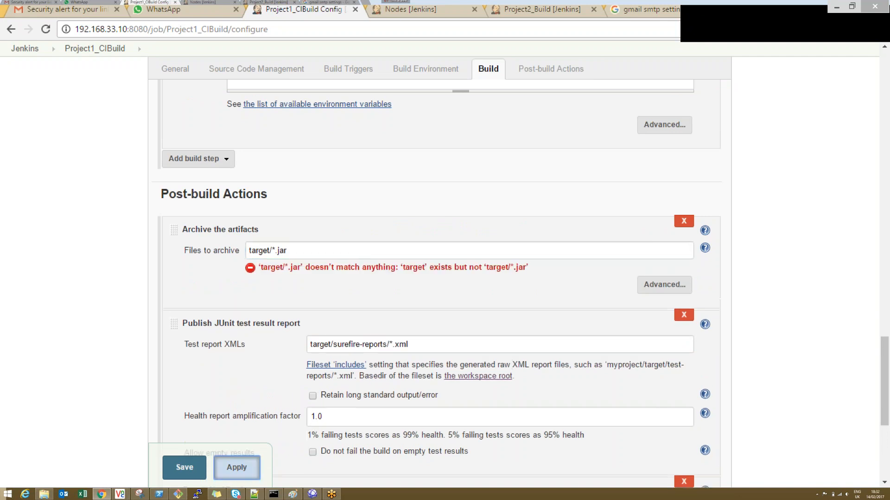
click(184, 467)
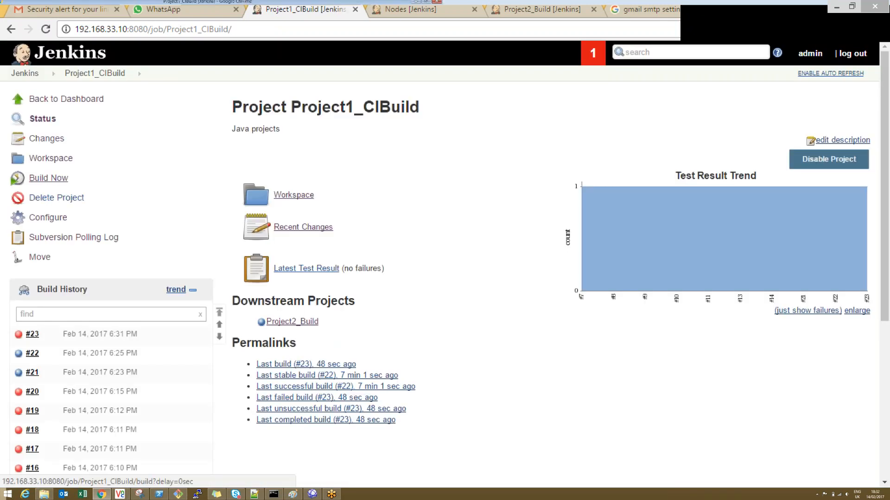
Step: Start a new build of Project1_CIBuild, refresh the project page and open the running build's console output
click(48, 178)
click(46, 30)
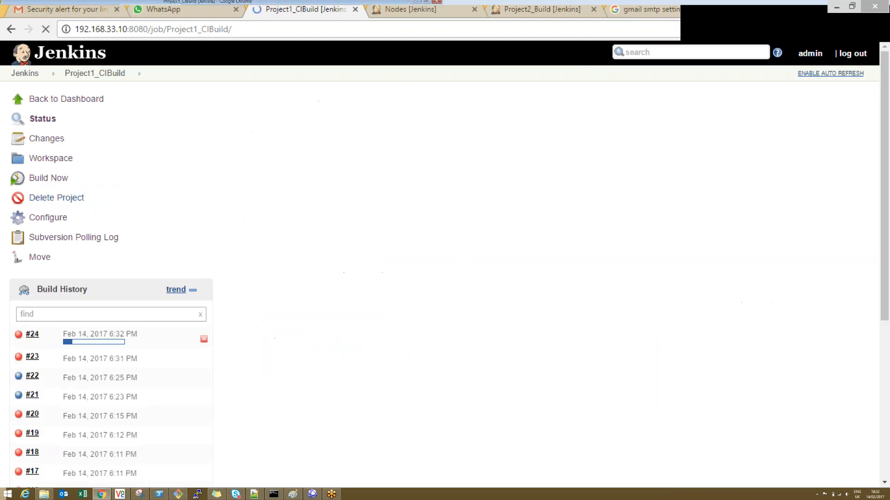
click(83, 343)
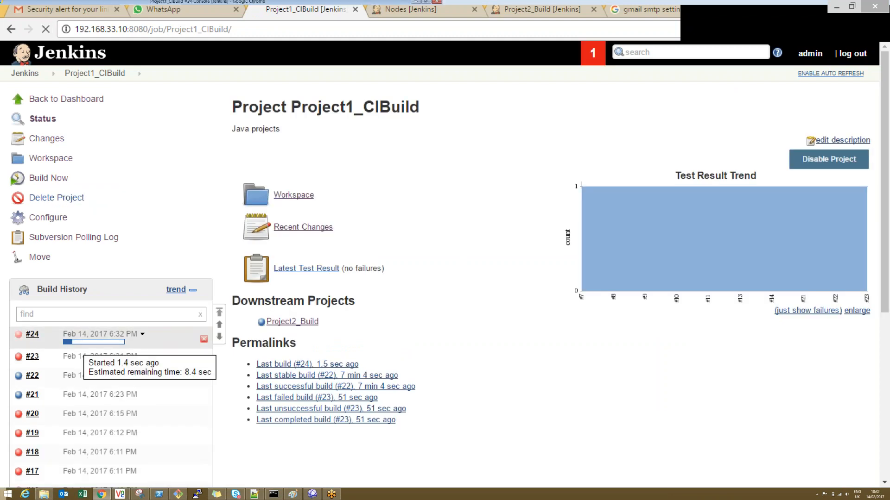
Step: Reopen the project's configuration and remove the "exit 1" line from the Execute shell command
click(131, 48)
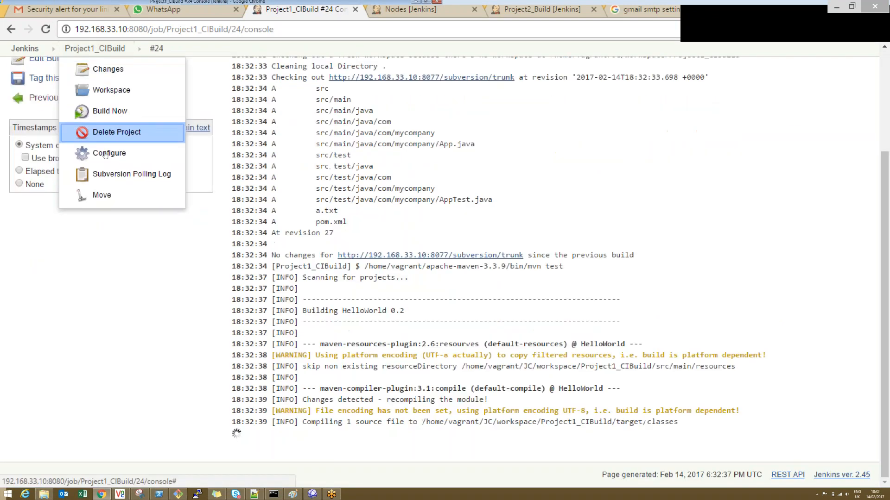
click(105, 154)
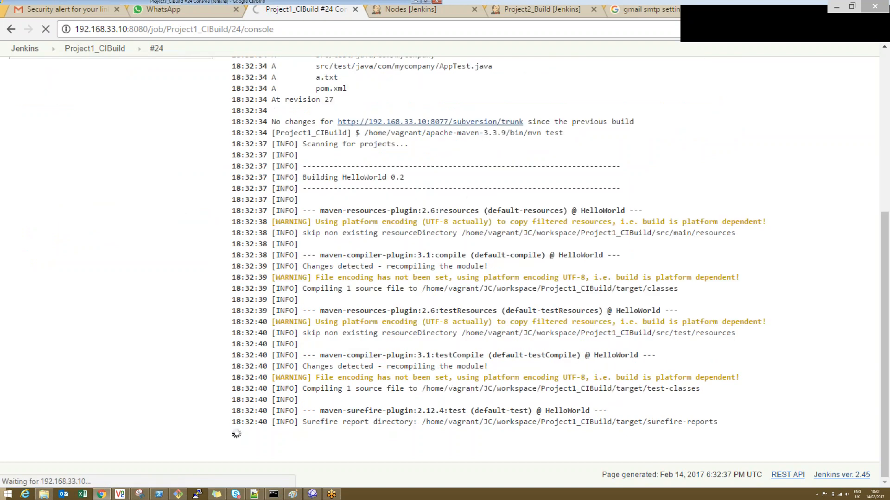
scroll(888, 266, down, 10)
scroll(889, 265, down, 15)
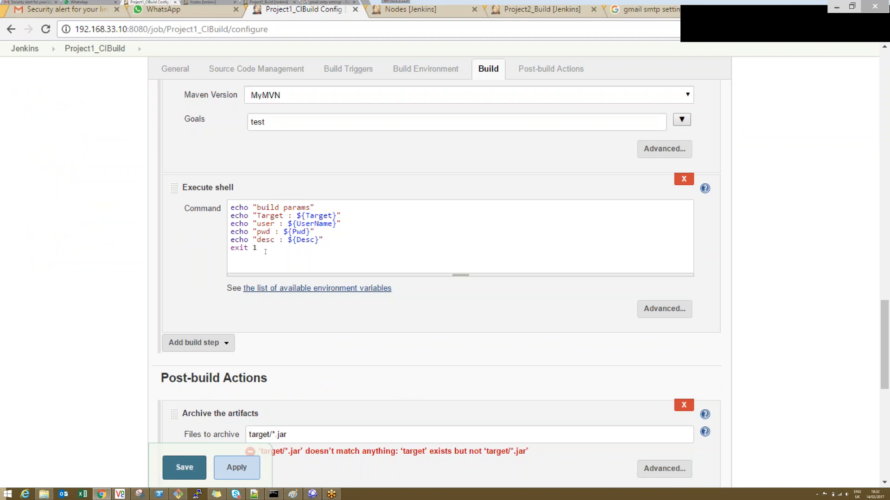
key(BackSpace)
key(BackSpace)
key(BackSpace)
key(BackSpace)
key(BackSpace)
key(BackSpace)
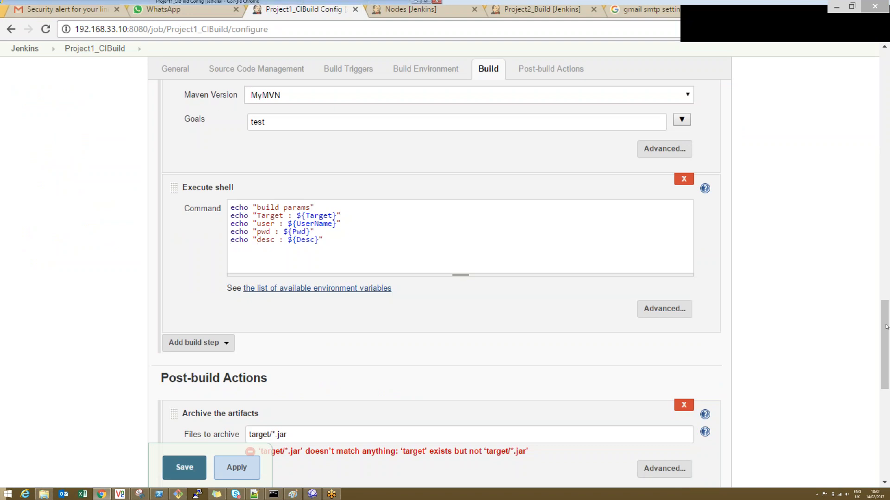
Step: Delete the E-mail Notification post-build action, then apply and save the project configuration
scroll(494, 327, down, 9)
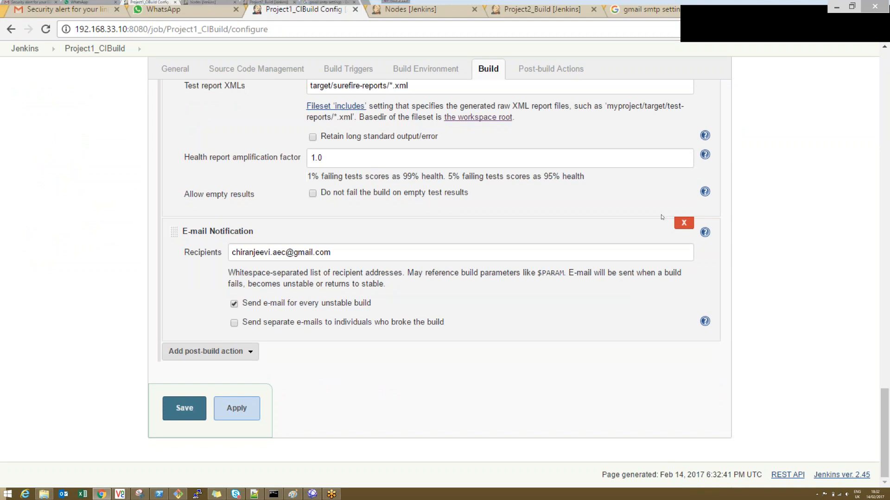
click(683, 223)
click(214, 408)
click(184, 409)
Step: Build the reconfigured project and read the console output for the artifact archiving result
click(46, 179)
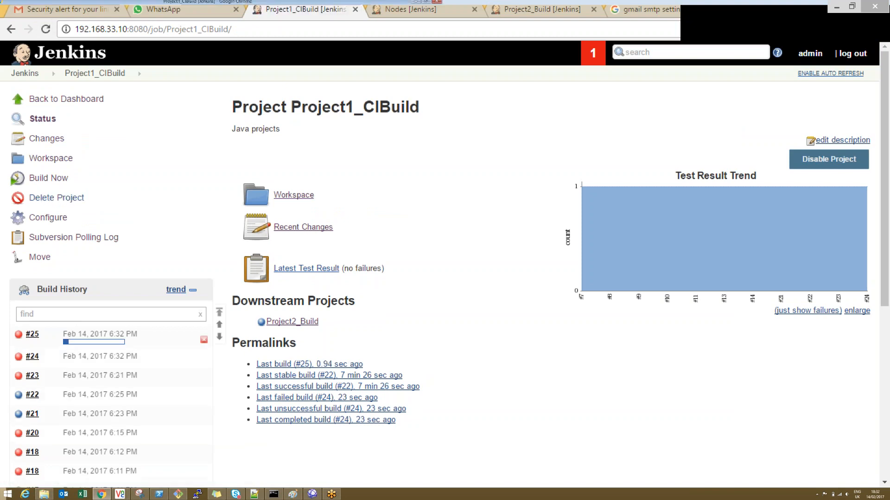
click(93, 342)
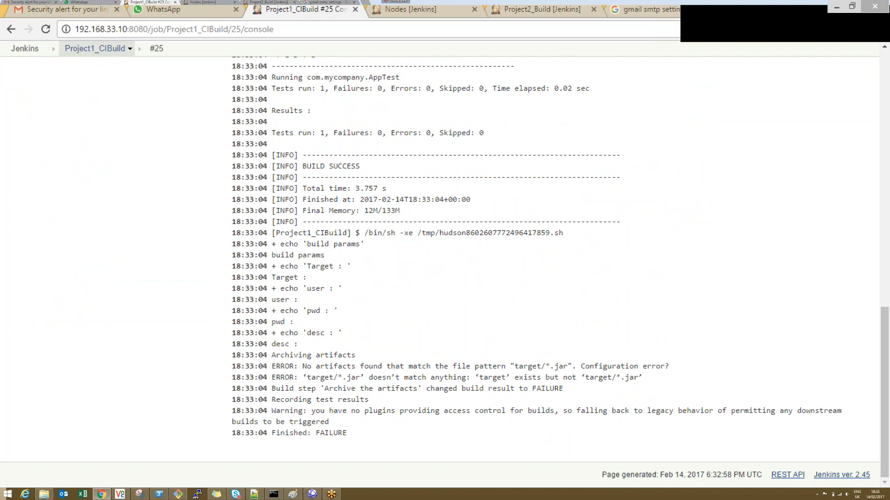
Step: Return to Project1_CIBuild, open its workspace and look in the target folder for a jar file
click(95, 48)
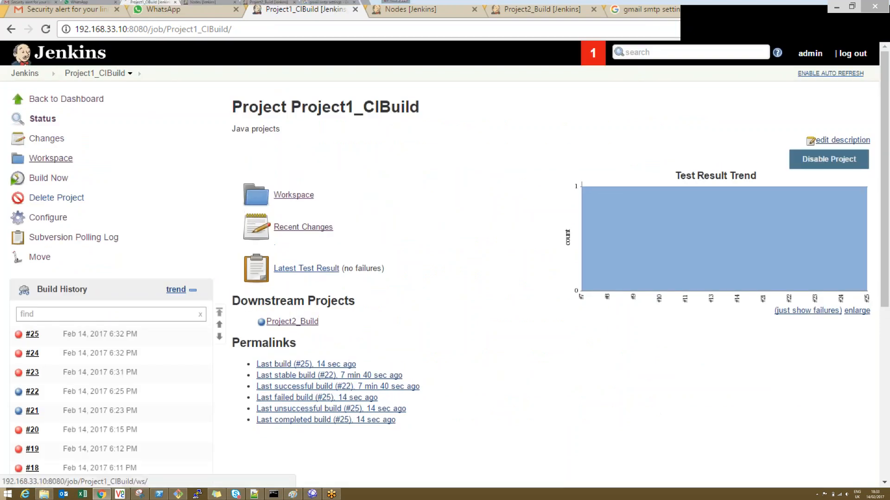
click(50, 158)
click(270, 185)
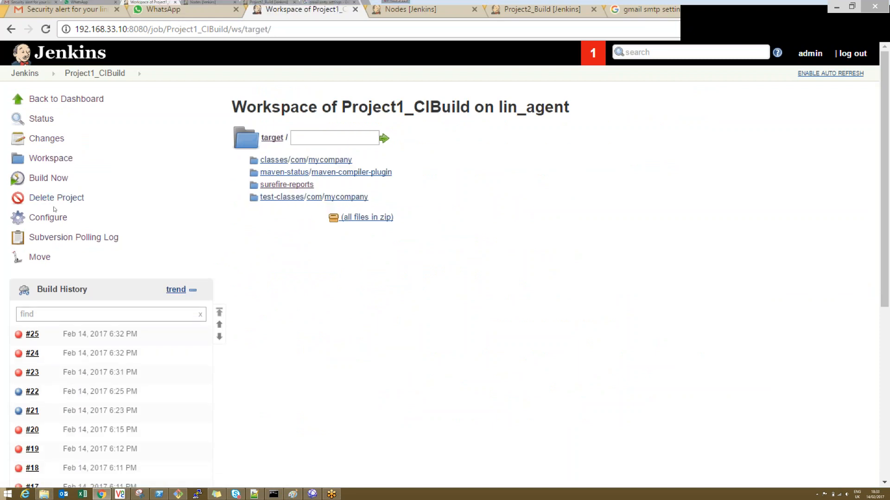
Step: Open the project's configuration, set the Maven goal to package, and apply and save the change
click(50, 218)
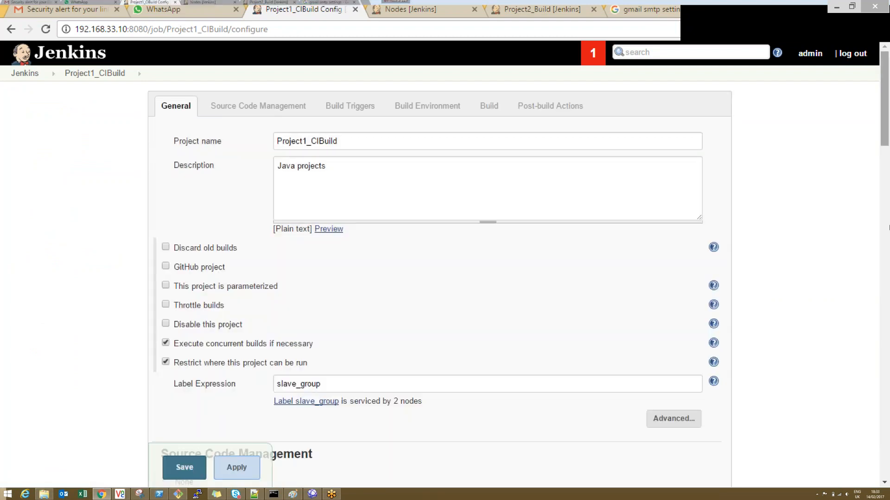
scroll(440, 278, down, 10)
scroll(440, 278, down, 12)
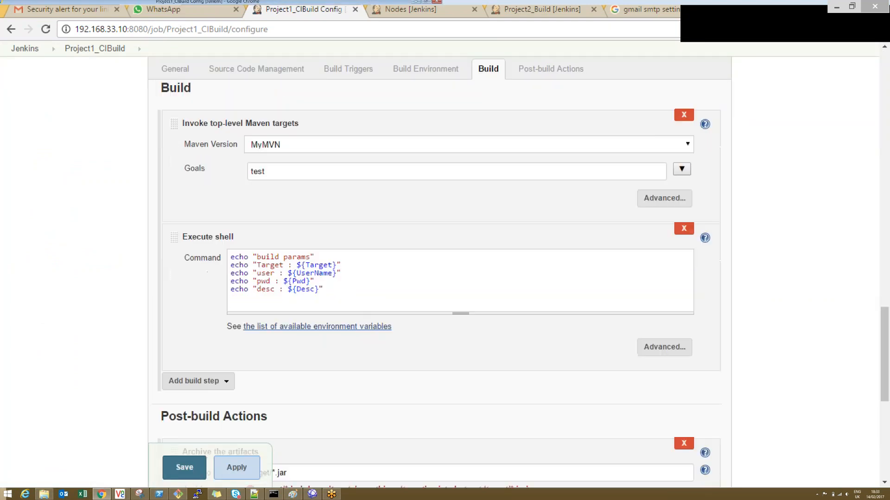
double_click(258, 171)
text(pa)
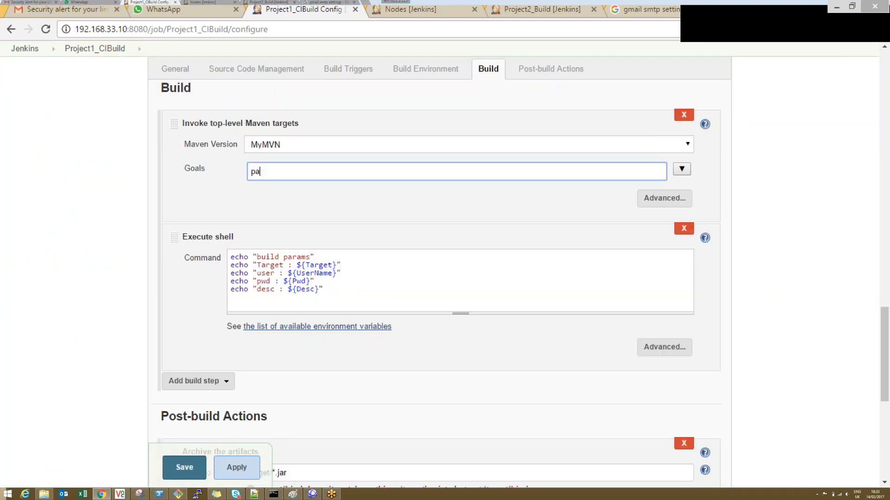
text(ckage)
click(236, 467)
Step: Build the project, open the new build's page and download its HelloWorld-0.2.jar artifact
click(49, 178)
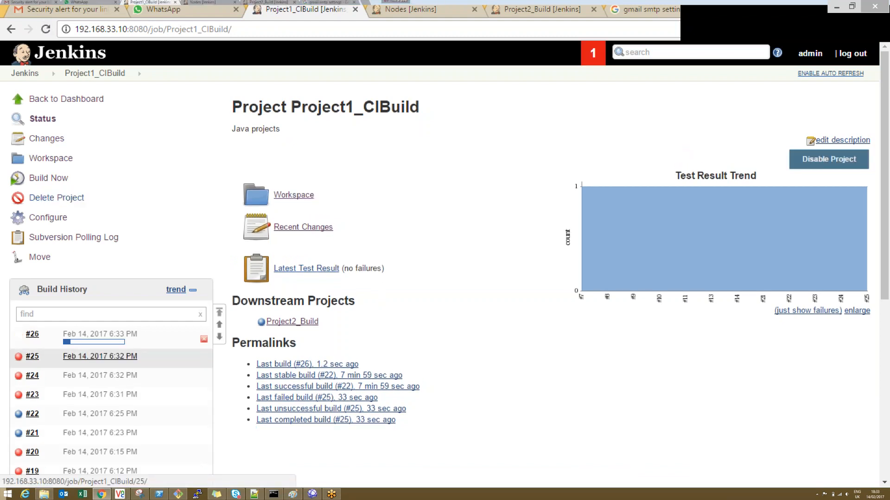
click(46, 30)
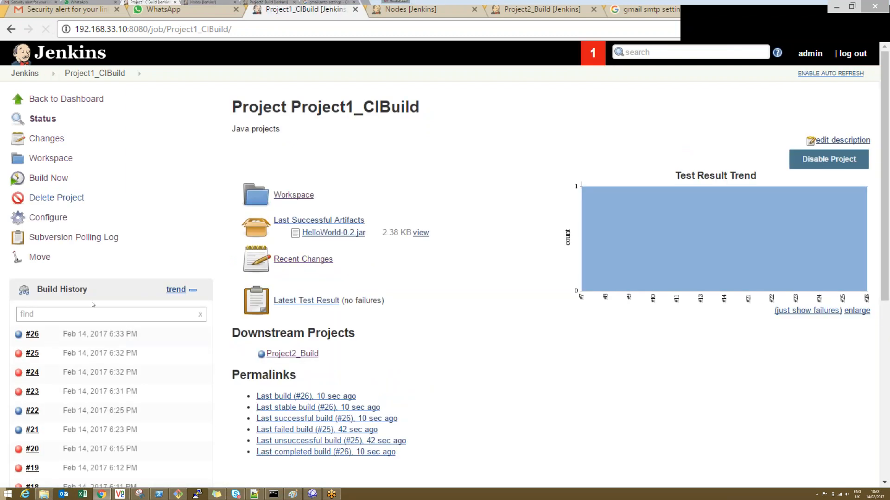
click(83, 334)
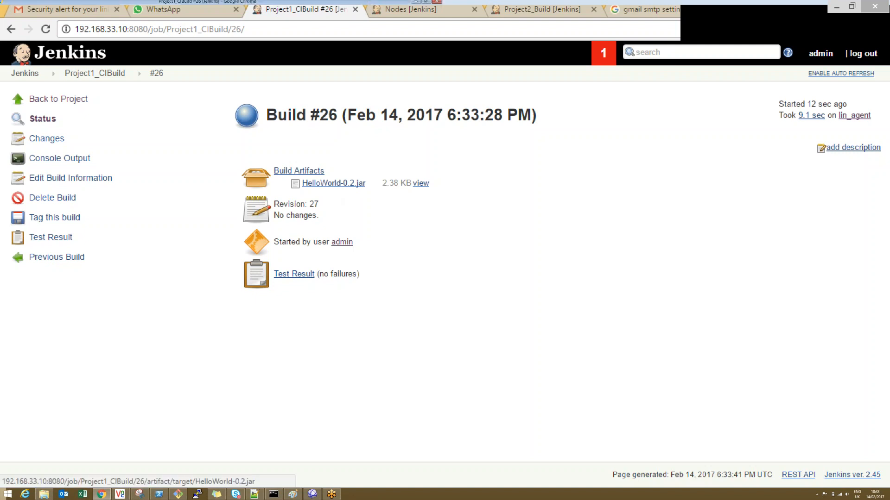
click(334, 184)
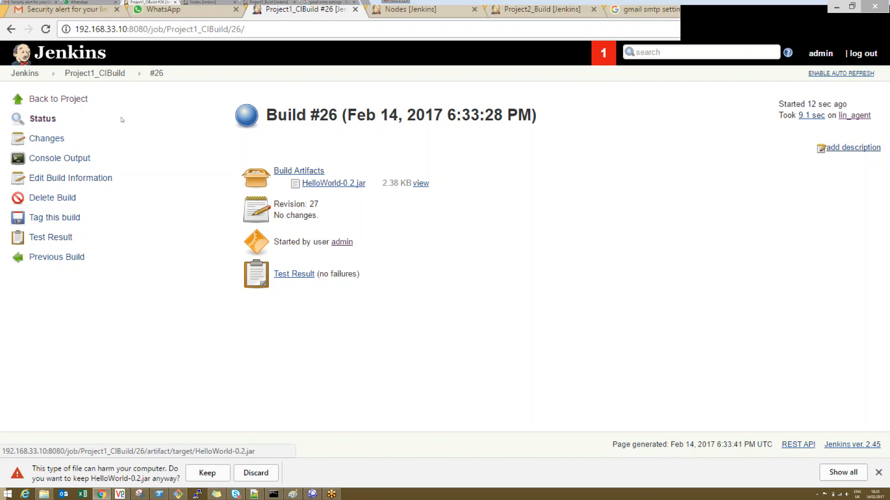
Step: Return to Project1_CIBuild and reopen its configuration at the post-build actions section
click(124, 76)
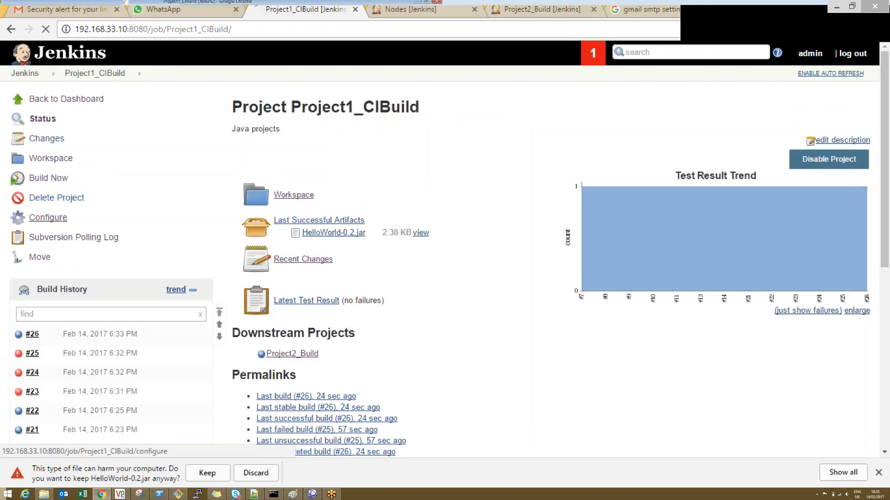
click(48, 217)
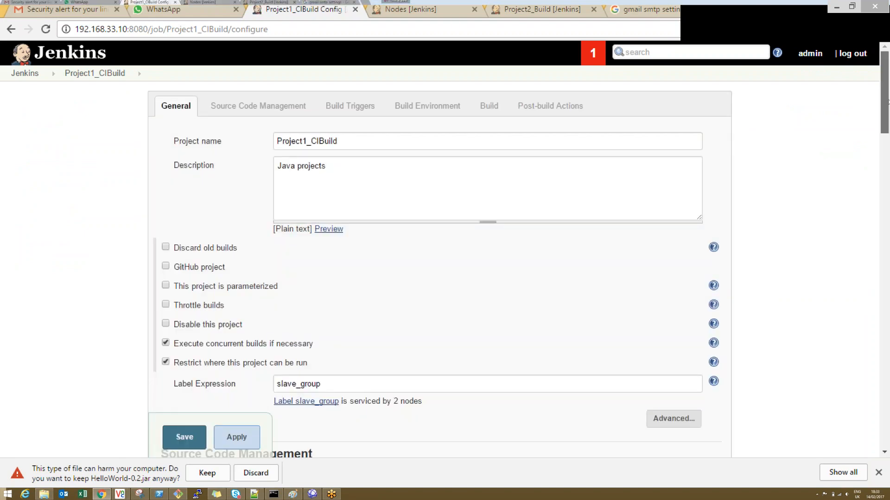
scroll(887, 102, down, 4)
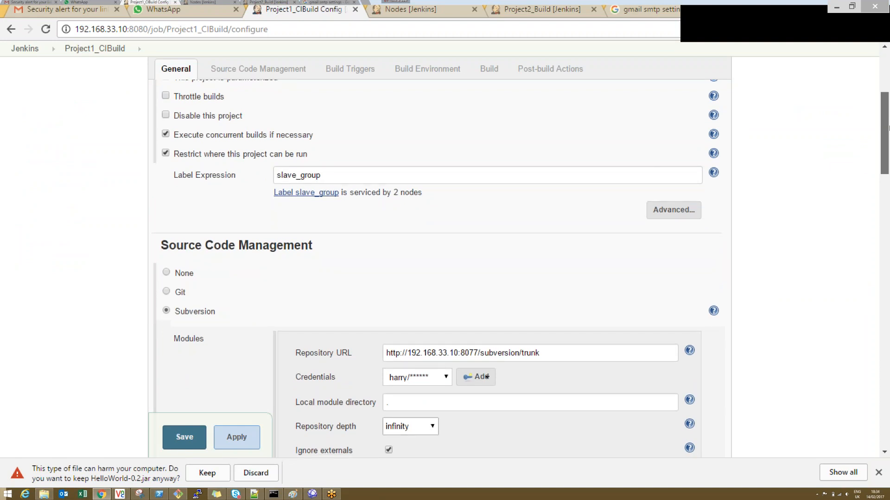
drag(886, 134, 888, 265)
scroll(888, 265, down, 3)
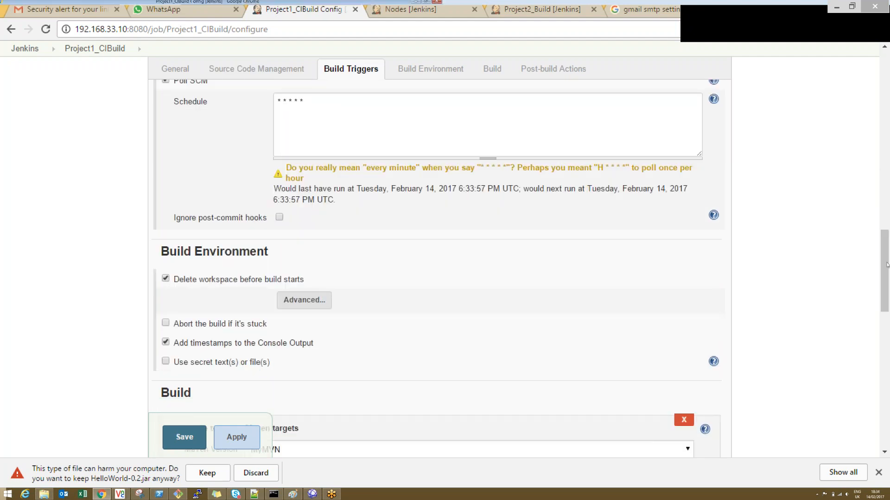
scroll(887, 265, down, 4)
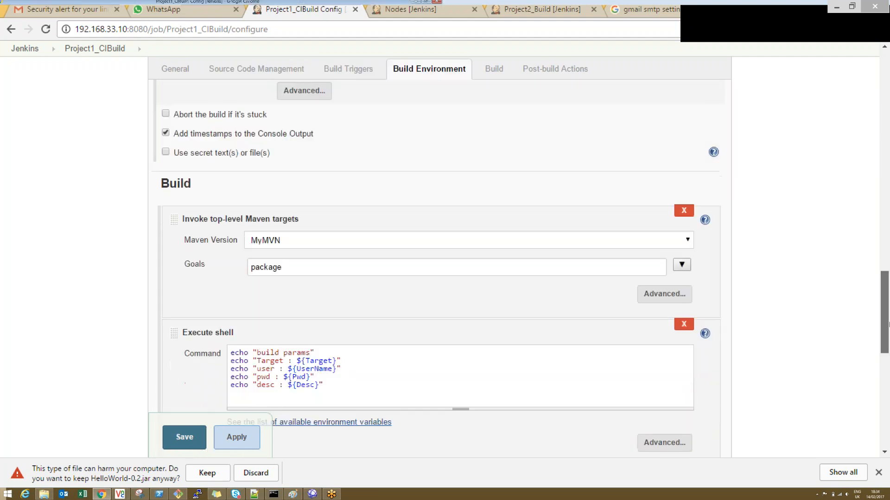
scroll(887, 324, down, 8)
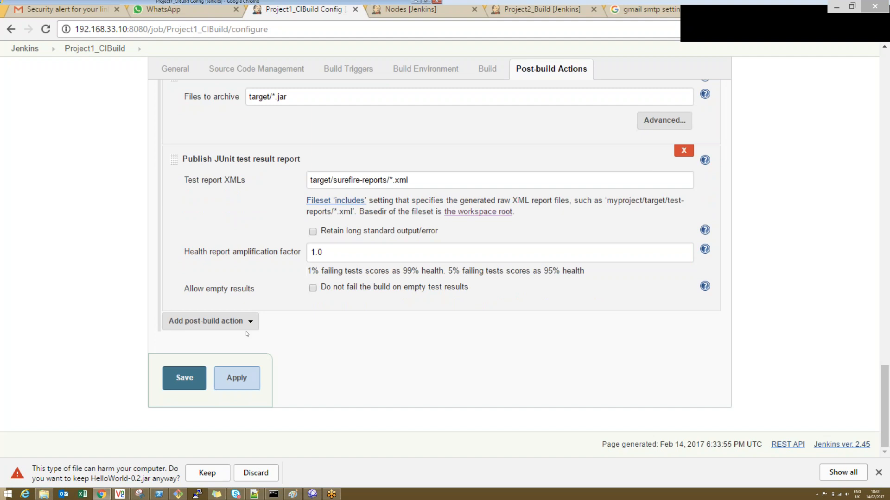
Step: Add an Editable Email Notification post-build action and view the recipient options of its Failure - Any trigger in the advanced settings
click(232, 321)
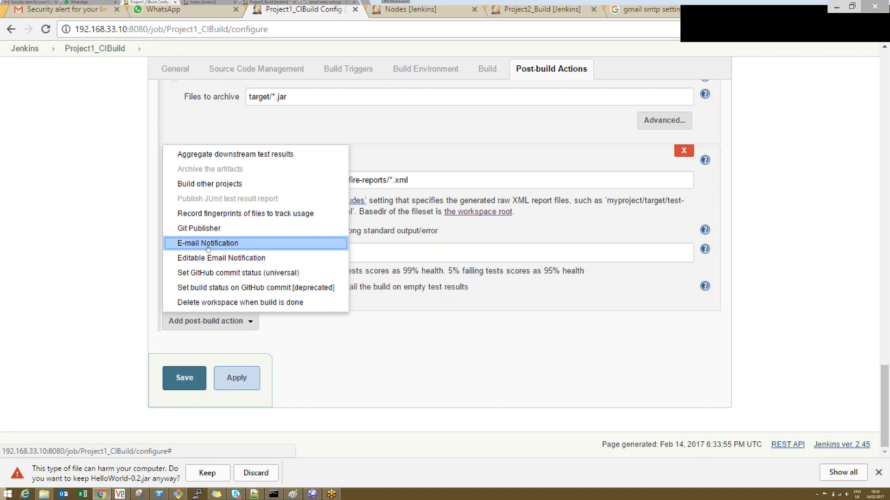
click(213, 259)
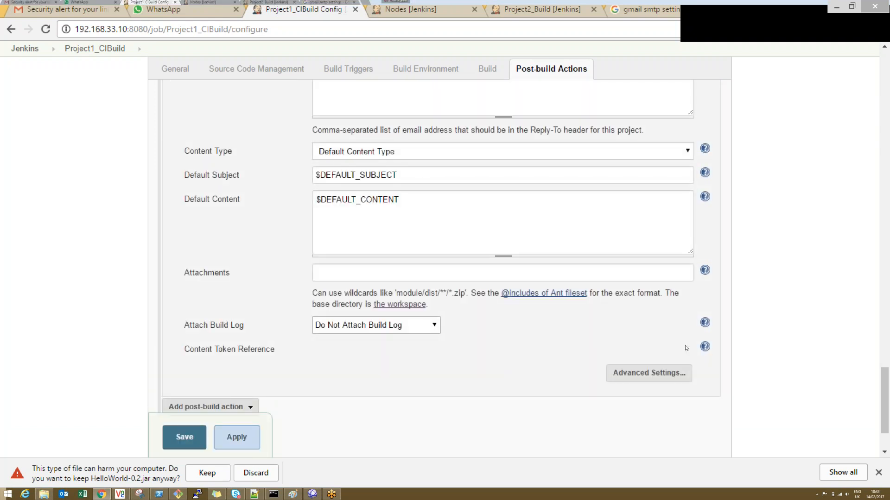
click(649, 373)
drag(885, 338, 888, 401)
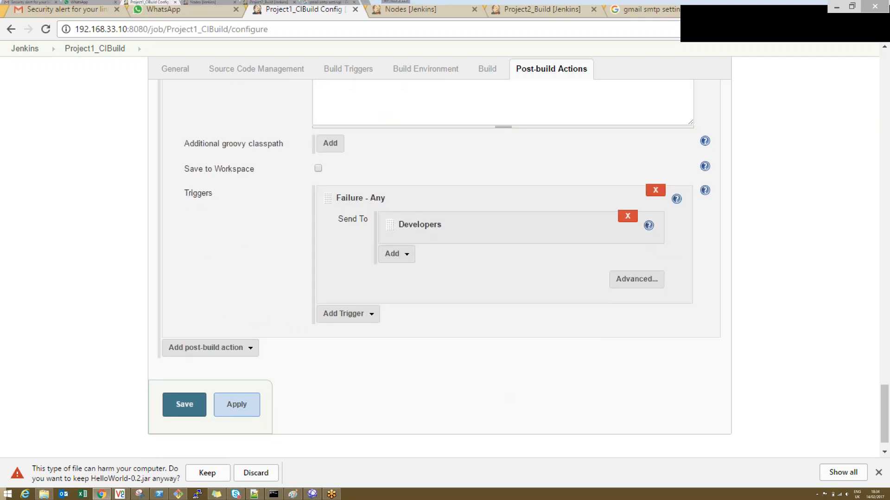
click(394, 254)
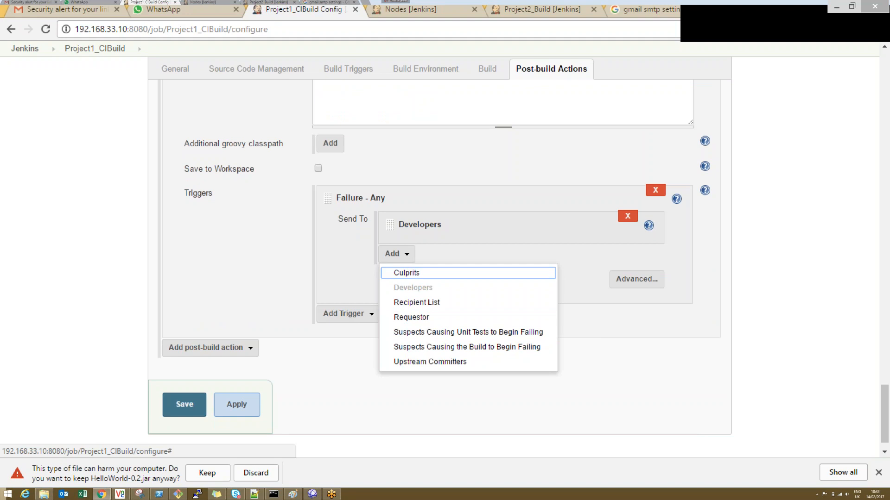
click(446, 165)
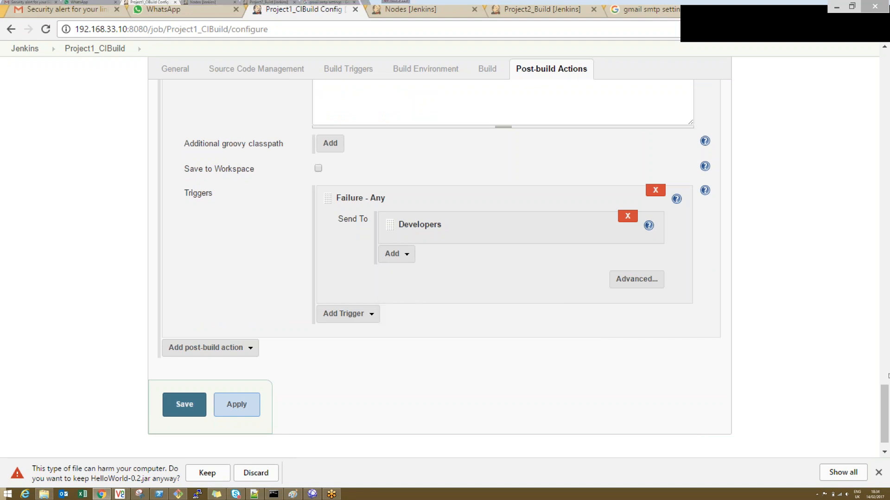
Step: Set the editable notification's content type to HTML (text/html), then delete the whole Editable Email Notification action
scroll(881, 366, up, 7)
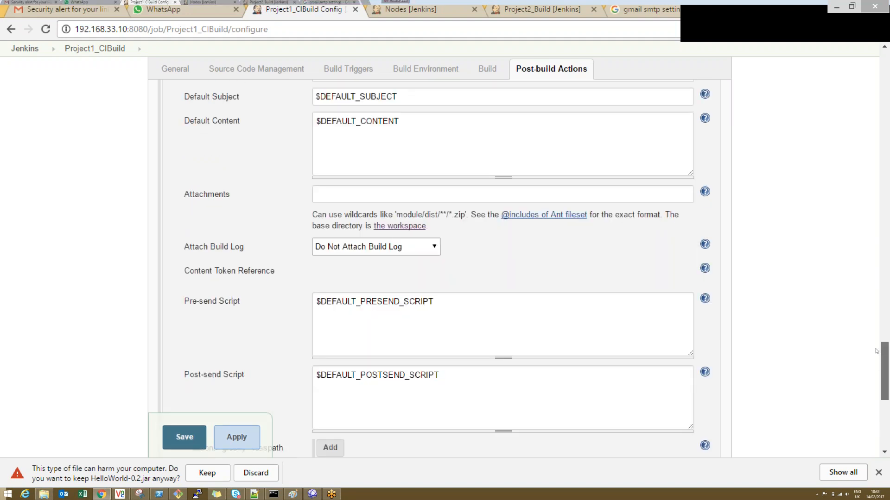
scroll(876, 351, up, 1)
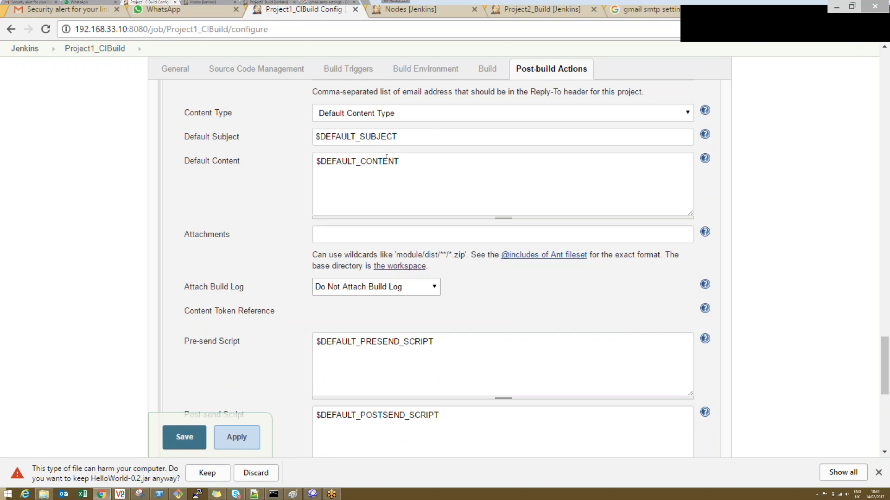
click(375, 287)
click(377, 301)
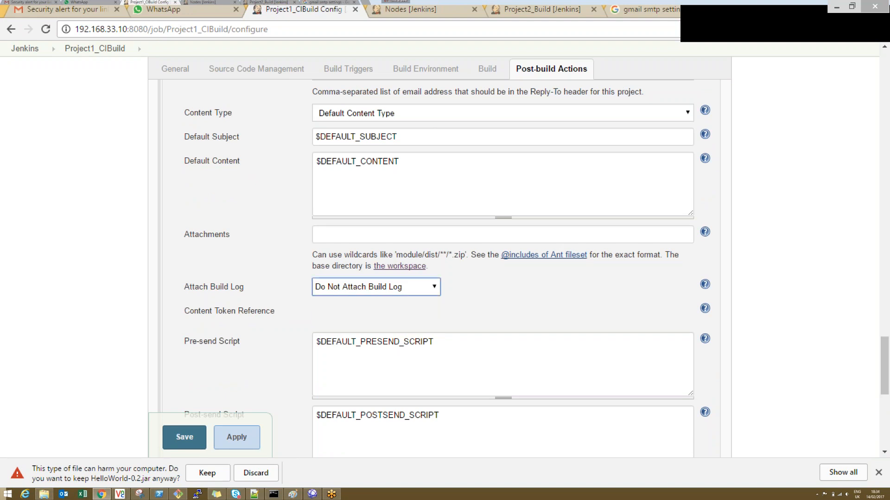
click(395, 137)
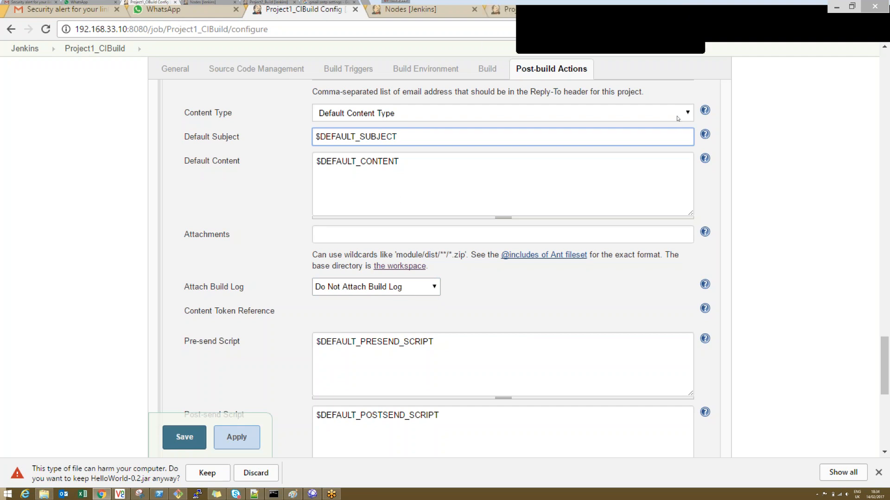
click(680, 117)
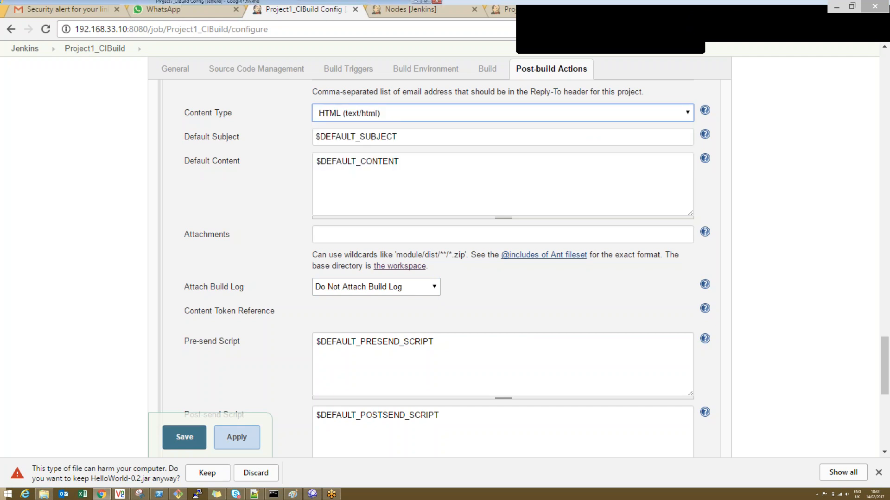
drag(888, 361, 885, 329)
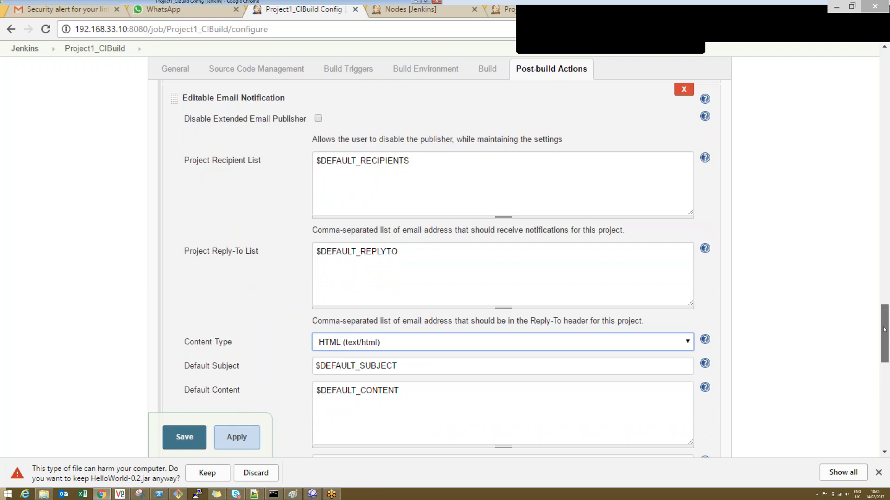
click(684, 90)
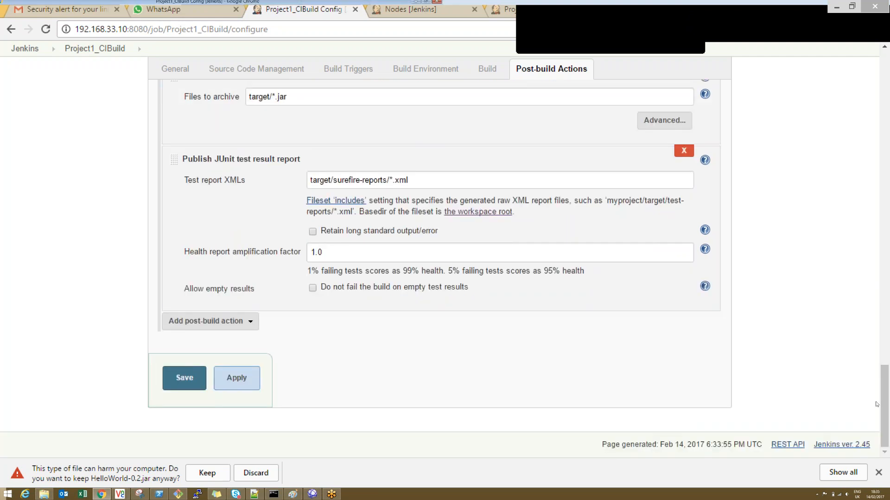
Step: Add a Build other projects post-build action that builds Project2_Build, then apply and save the configuration
click(250, 321)
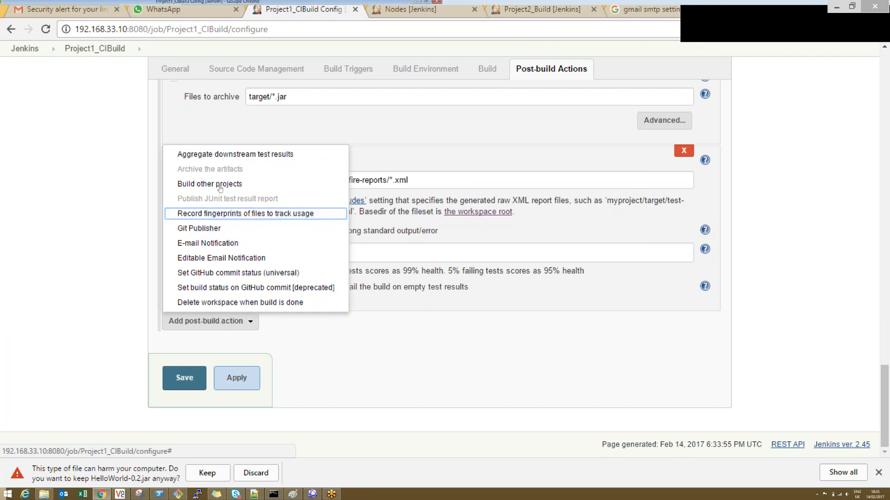
click(250, 184)
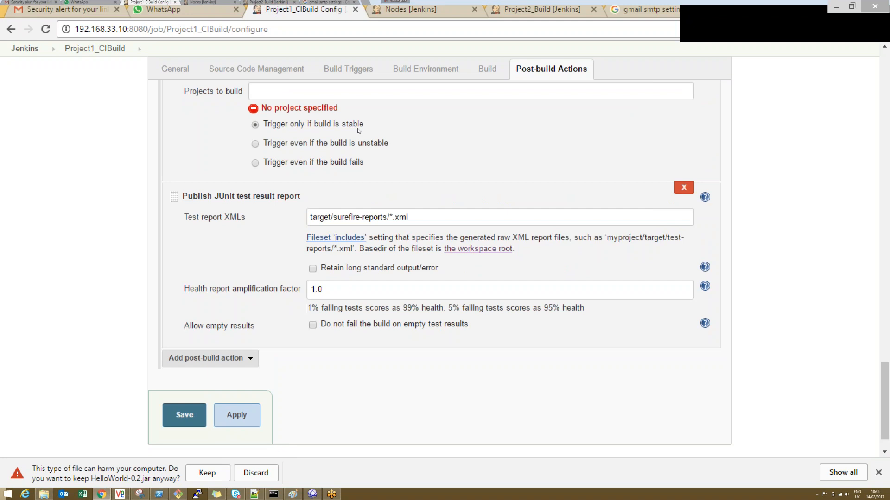
click(305, 91)
text(Pro)
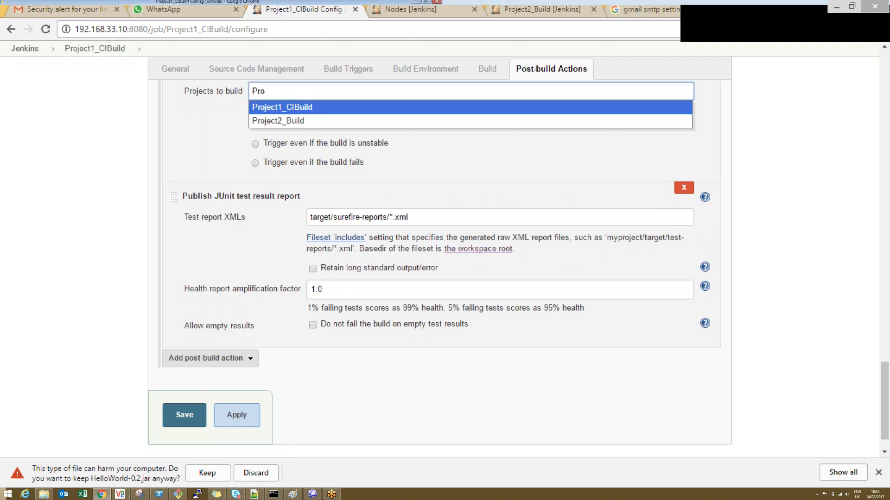
click(294, 122)
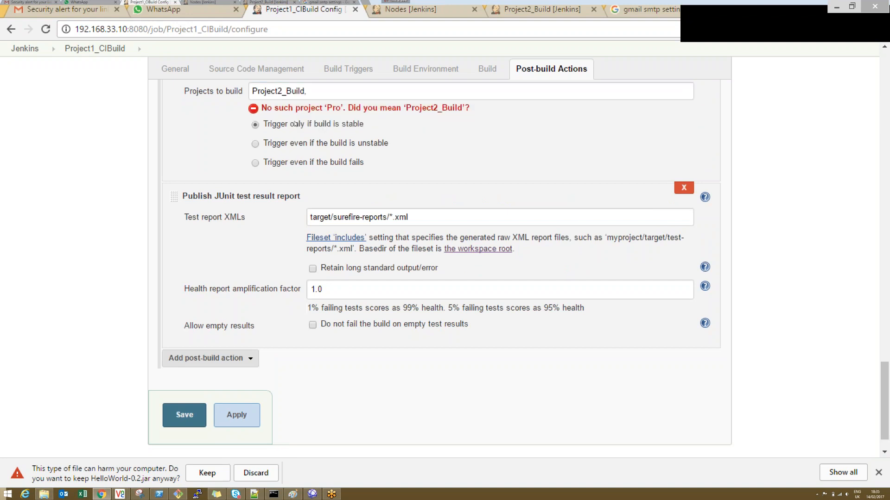
click(321, 95)
key(BackSpace)
double_click(199, 132)
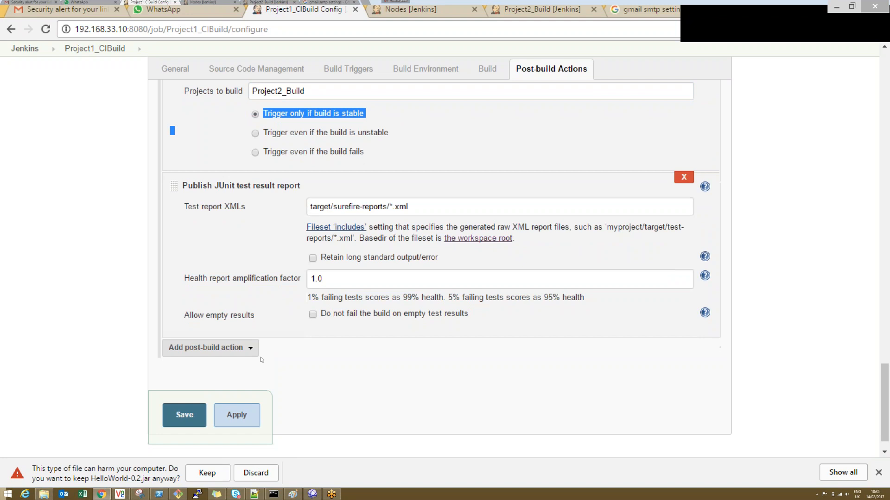
click(237, 415)
click(184, 415)
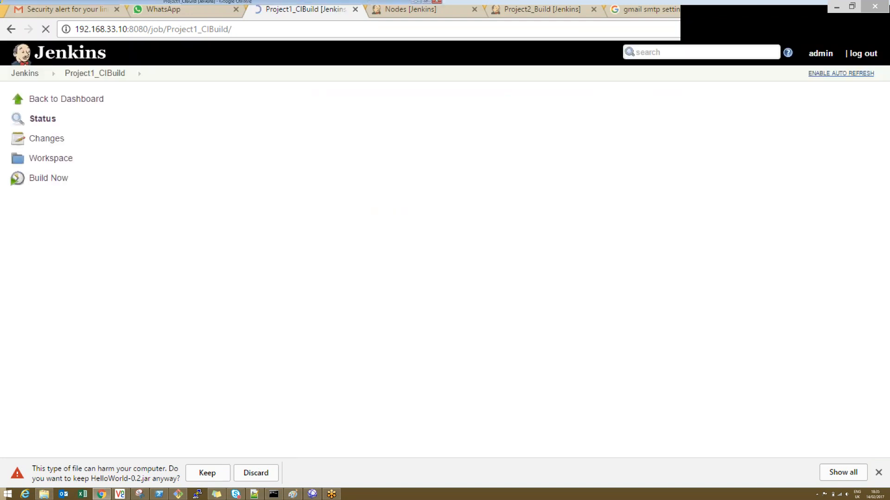
Step: Build Project1_CIBuild and open the downstream Project2_Build page to check for a triggered build
click(46, 177)
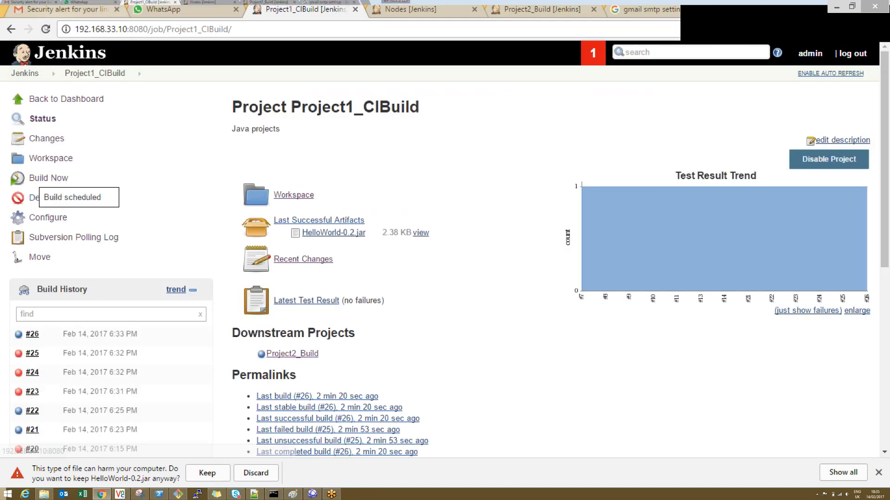
click(46, 28)
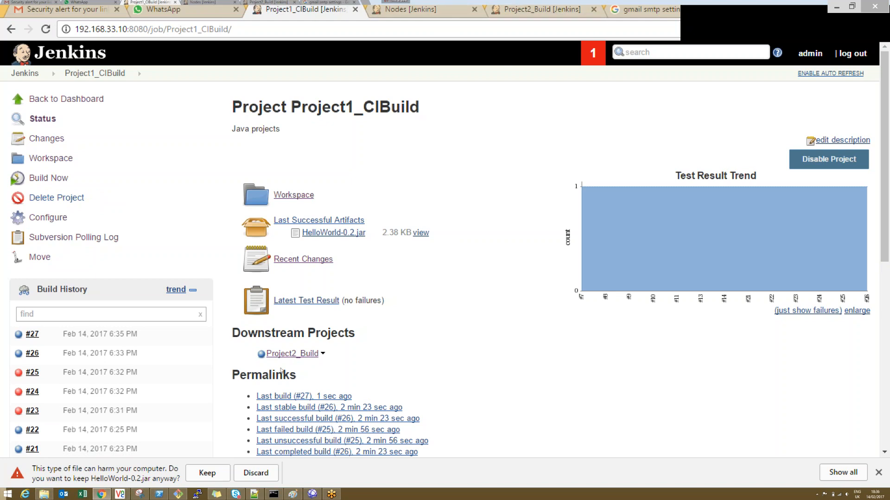
click(289, 355)
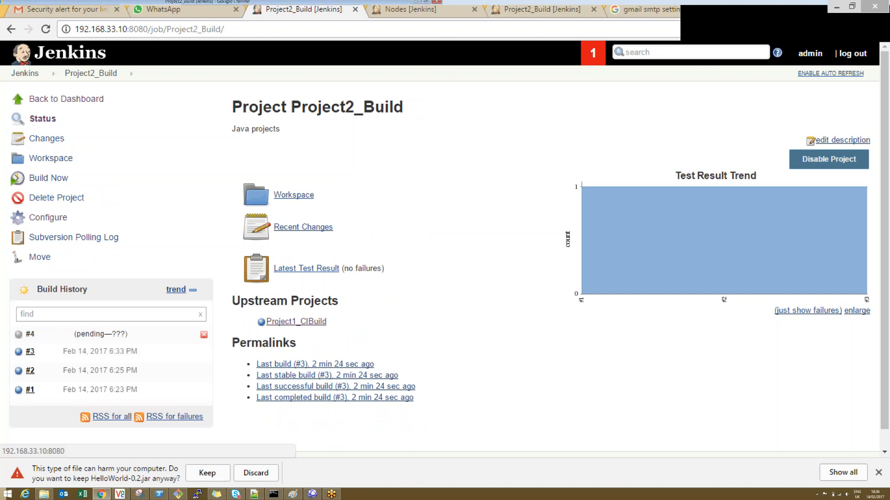
Step: Revisit Project1_CIBuild's configuration, dismiss the jar download warning, and check both projects' status on the dashboard
click(11, 29)
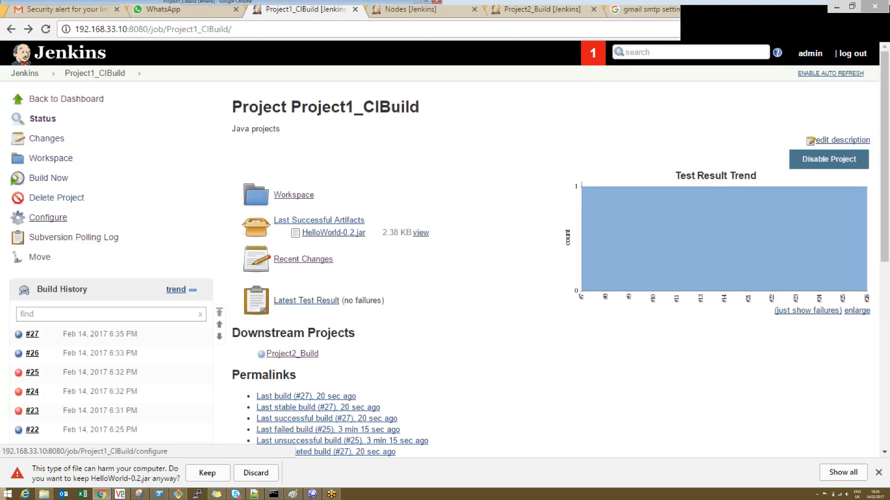
click(48, 217)
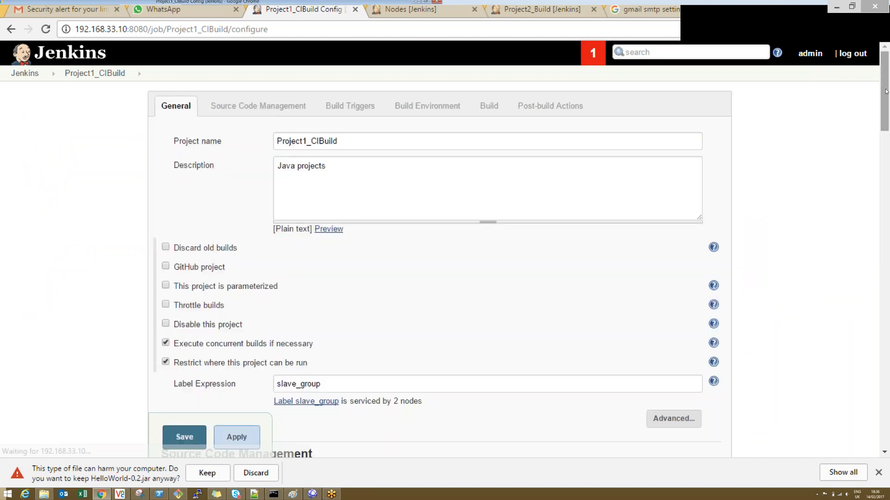
mouse_move(884, 92)
mouse_down()
mouse_move(853, 372)
mouse_move(886, 101)
mouse_up()
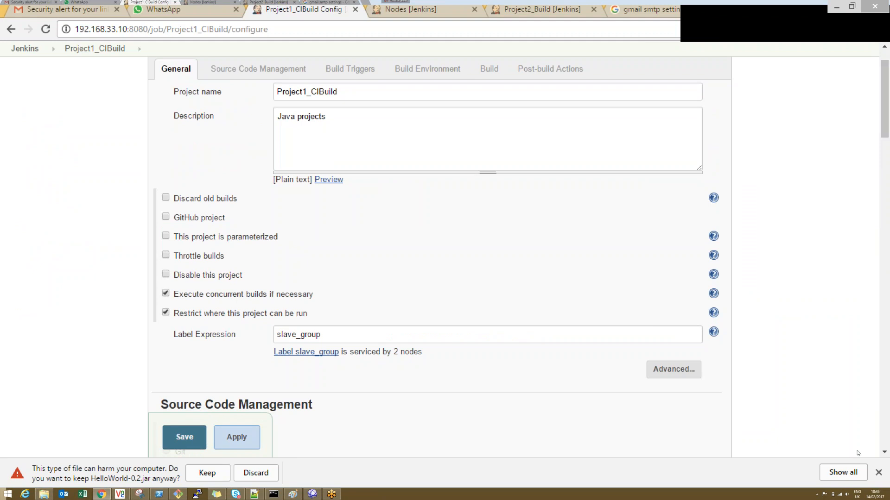
click(878, 473)
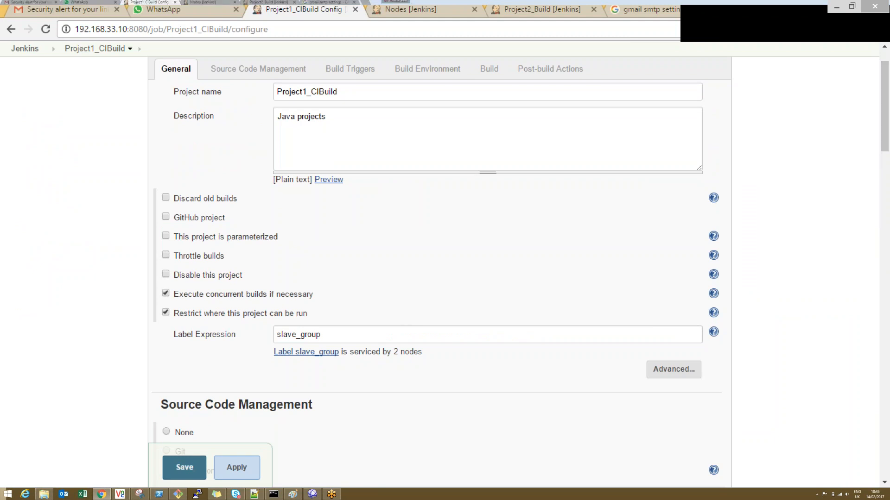
click(25, 48)
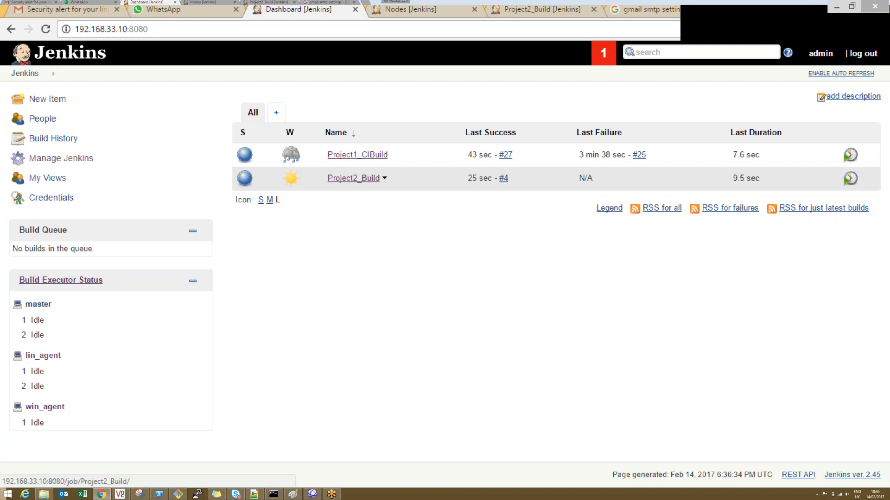
mouse_move(291, 156)
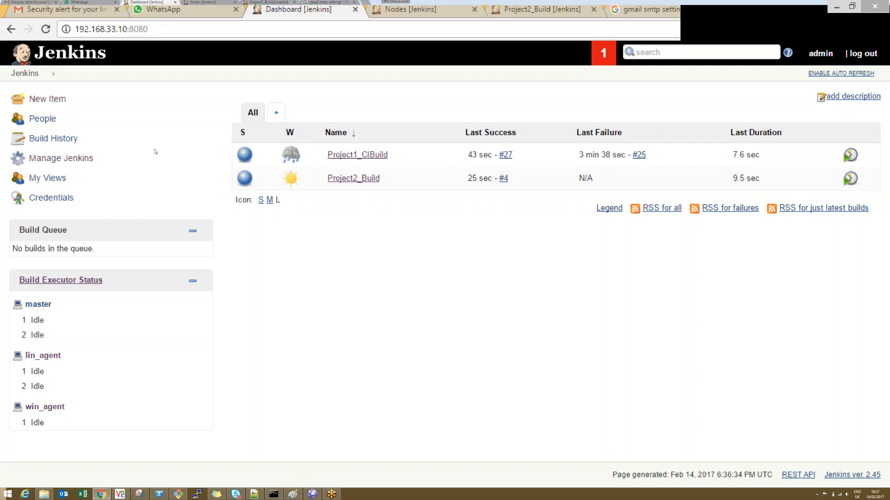
Step: Create a list view named Project2_View that includes only the Project2_Build job, and save it
click(277, 113)
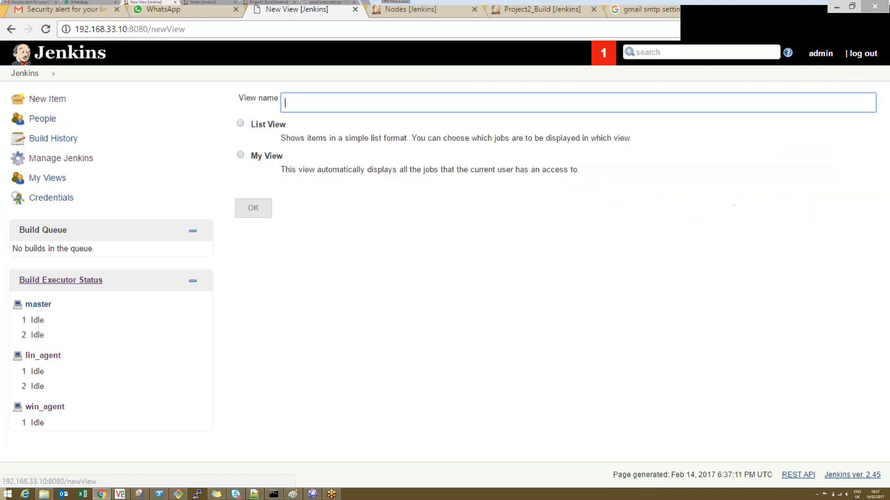
text(Project2_View)
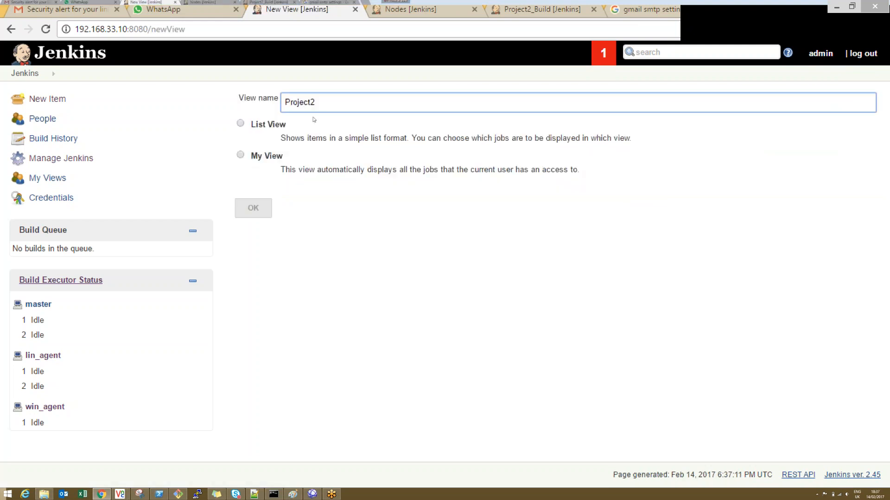
click(240, 122)
click(253, 207)
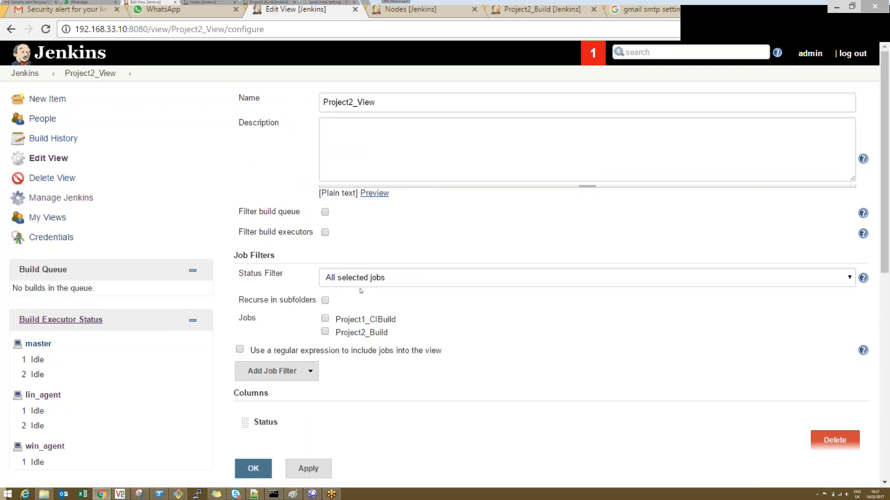
click(325, 331)
click(308, 468)
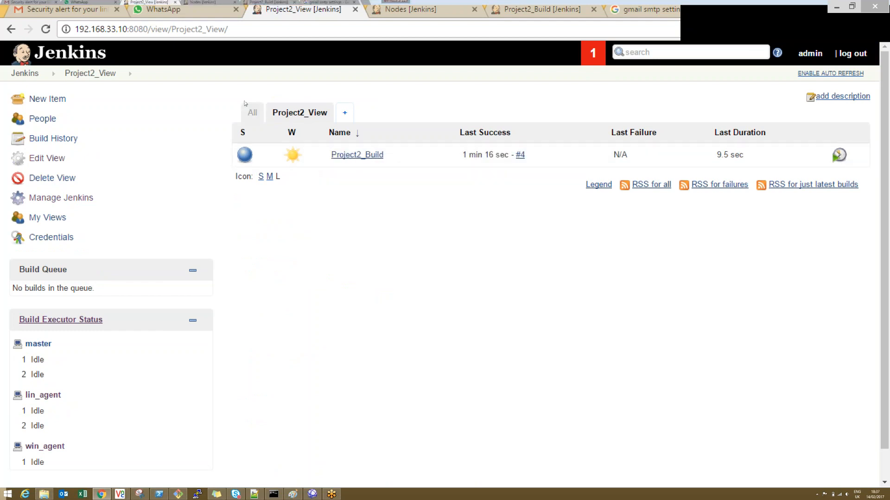
Step: Create a second list view named Project1_View that includes only the Project1_CIBuild job, and save it
click(343, 116)
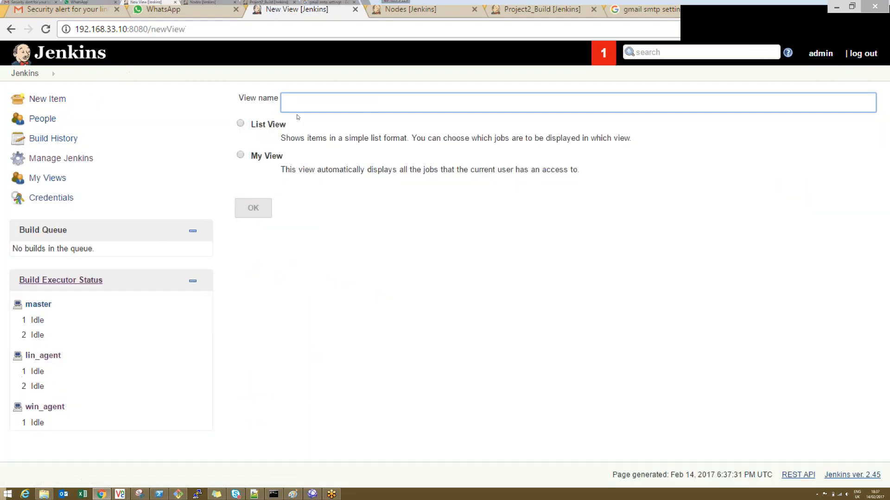
text(Project1_View)
click(240, 123)
click(252, 208)
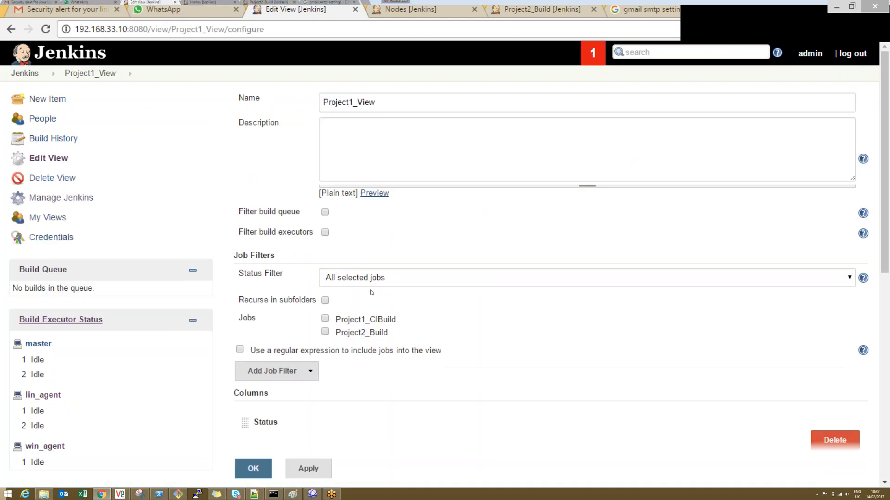
click(325, 318)
click(308, 468)
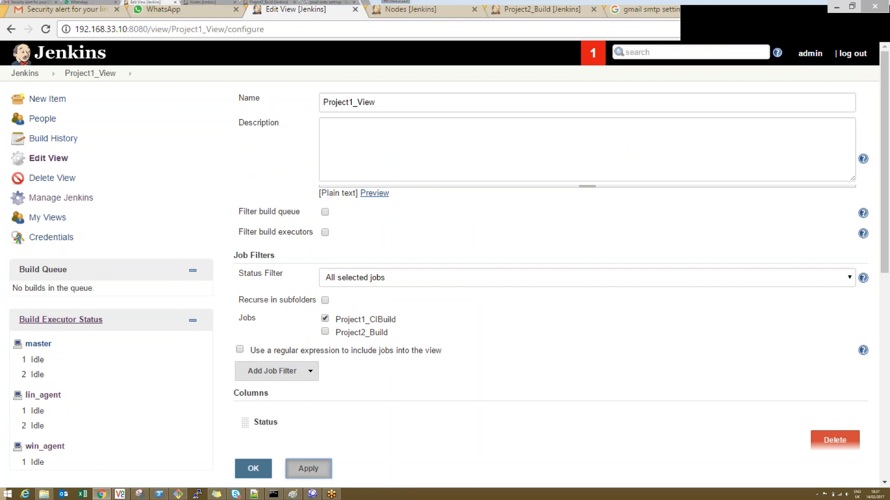
click(253, 468)
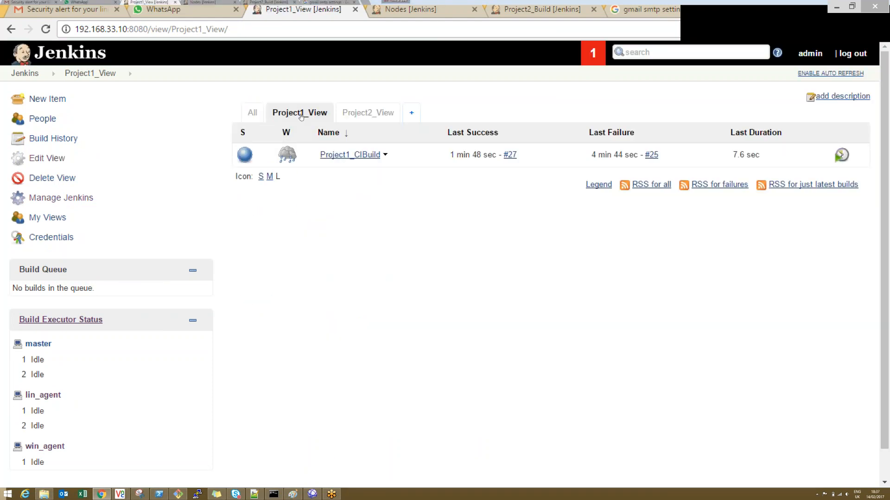
Step: Compare the All, Project1_View and Project2_View job lists, check Project2_View's edit settings, and return to the dashboard
click(368, 112)
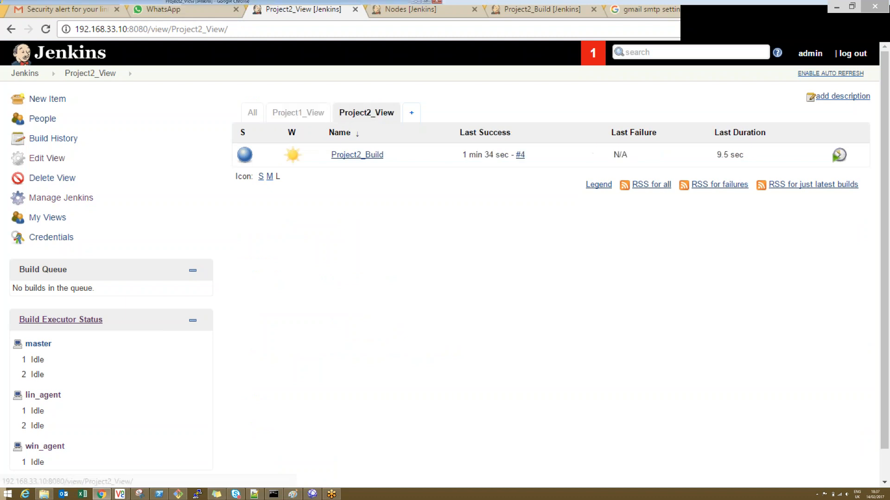
click(252, 112)
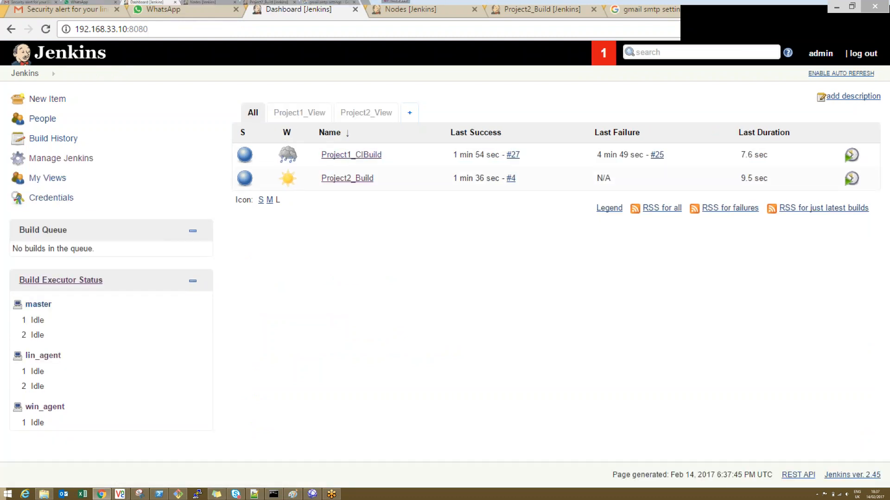
click(300, 113)
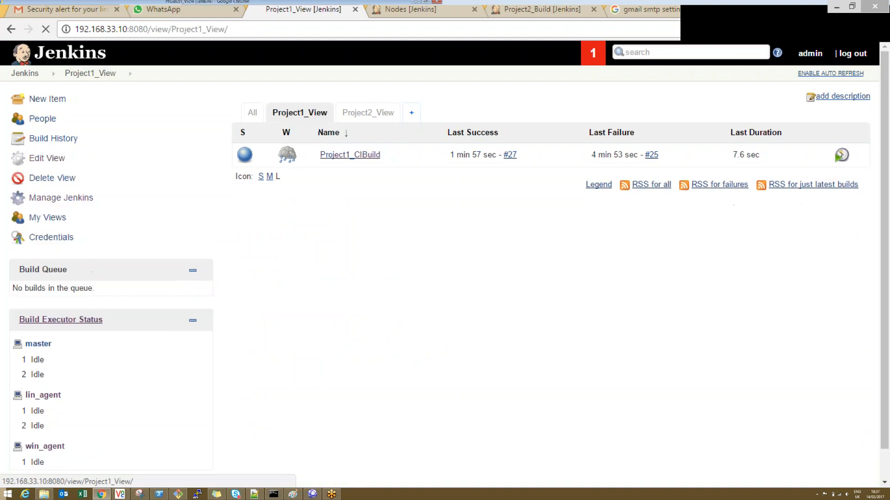
click(358, 109)
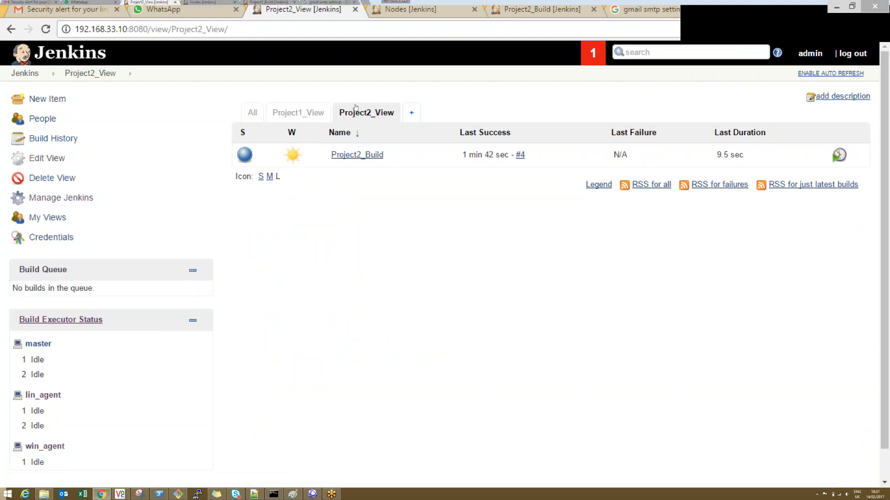
click(46, 158)
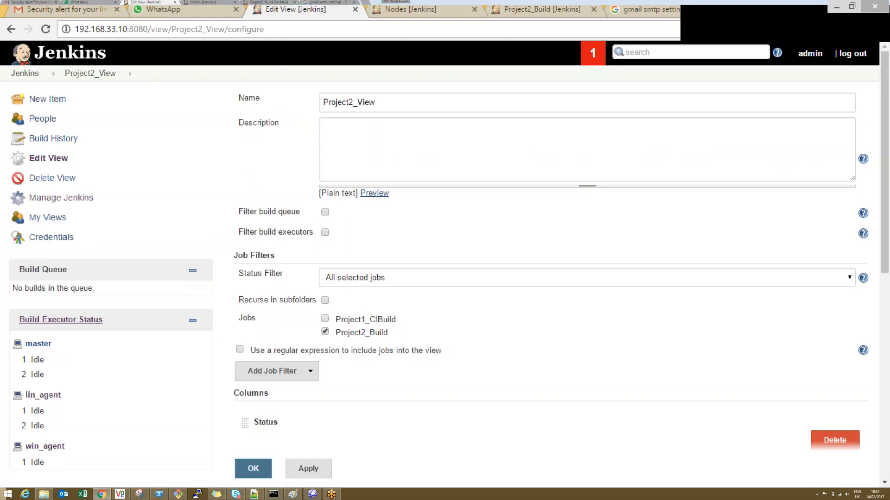
click(48, 58)
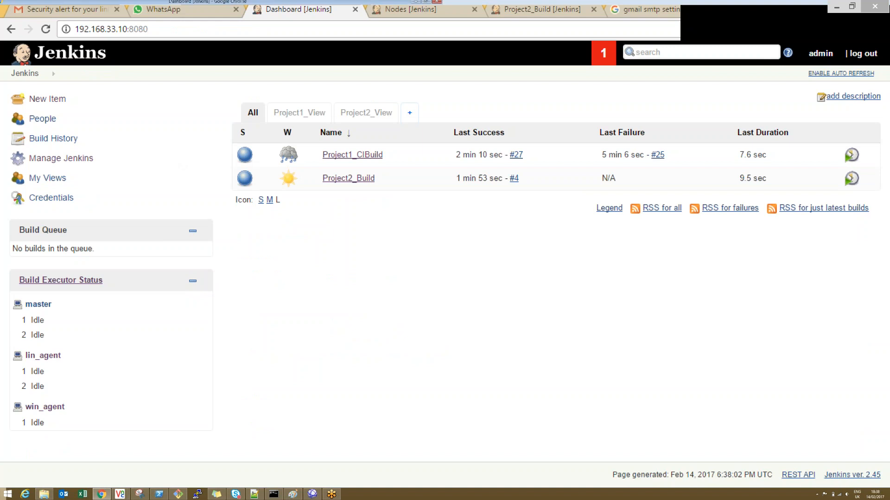
Step: Open the Manage Jenkins page and look through its administration options
click(75, 160)
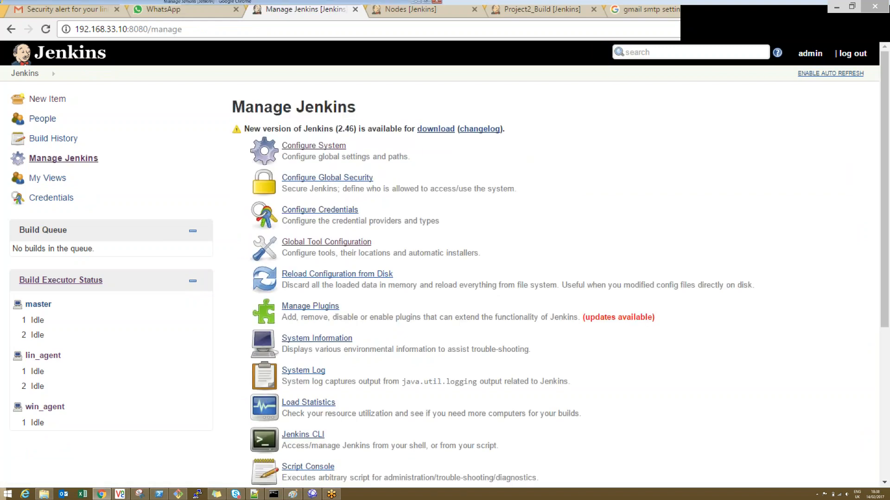
drag(885, 139, 888, 252)
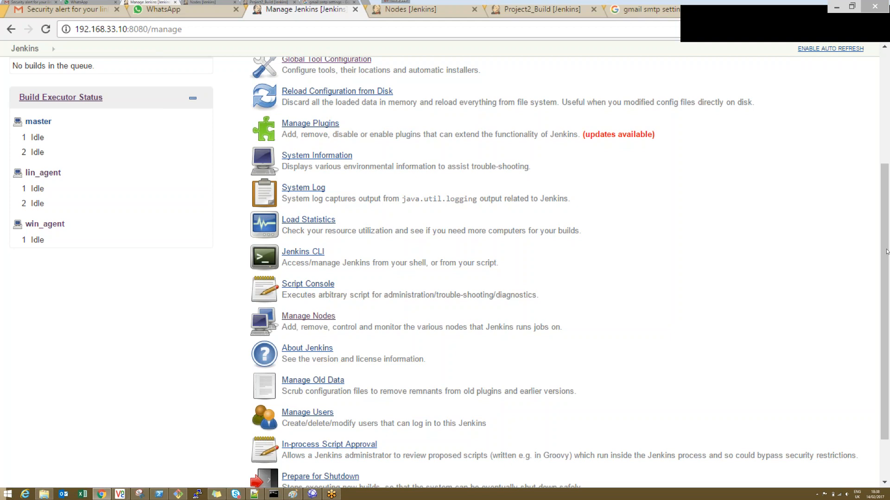
drag(876, 141, 888, 120)
drag(356, 107, 231, 107)
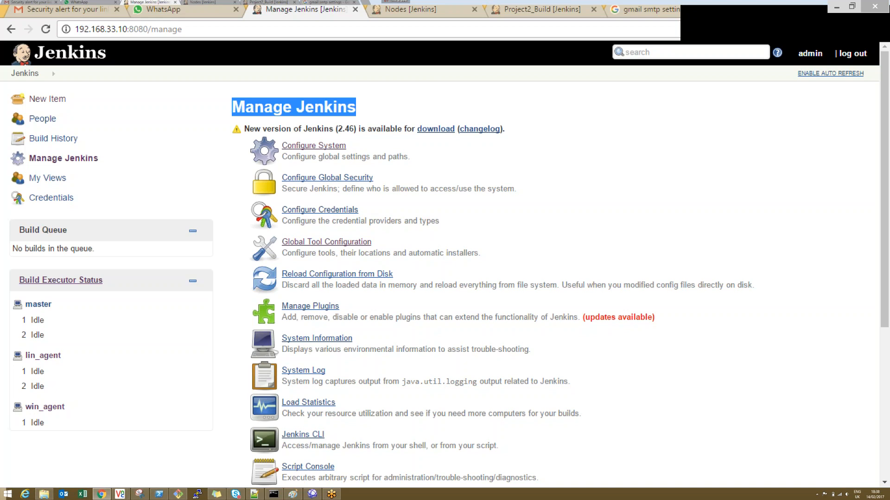
Step: In the global security configuration, switch authorization to matrix-based security and add the admin user to the matrix
click(327, 177)
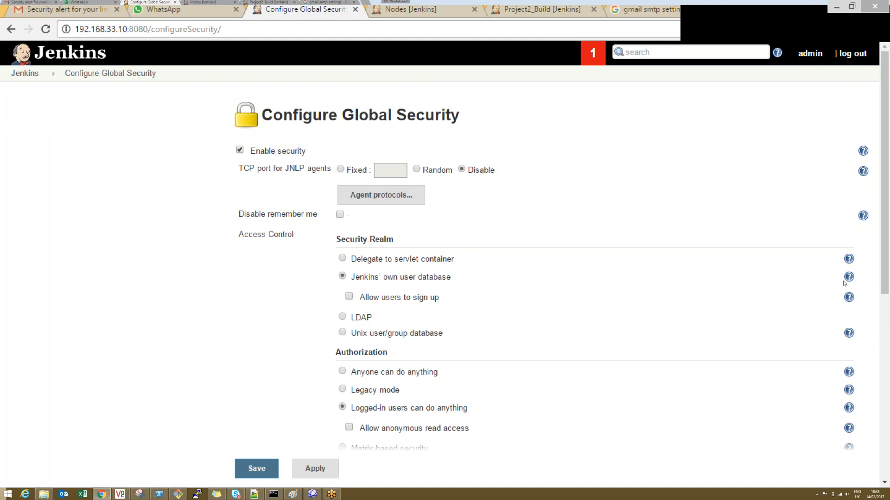
drag(886, 245, 886, 307)
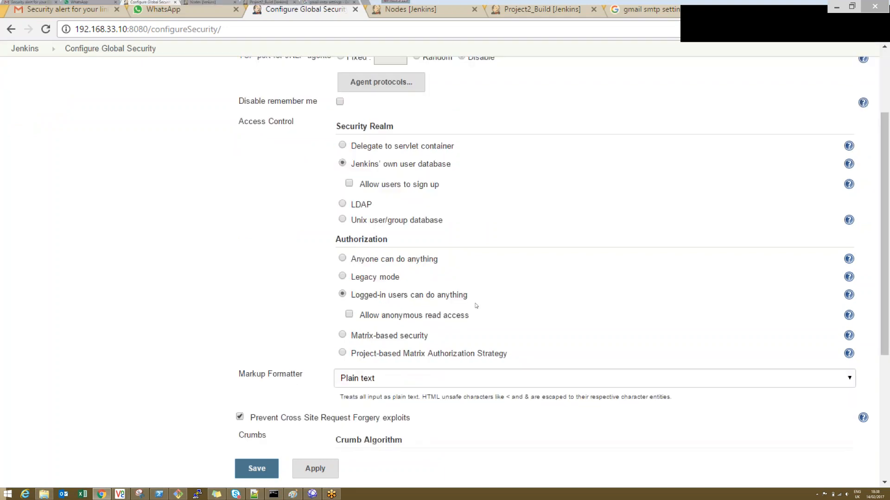
click(376, 337)
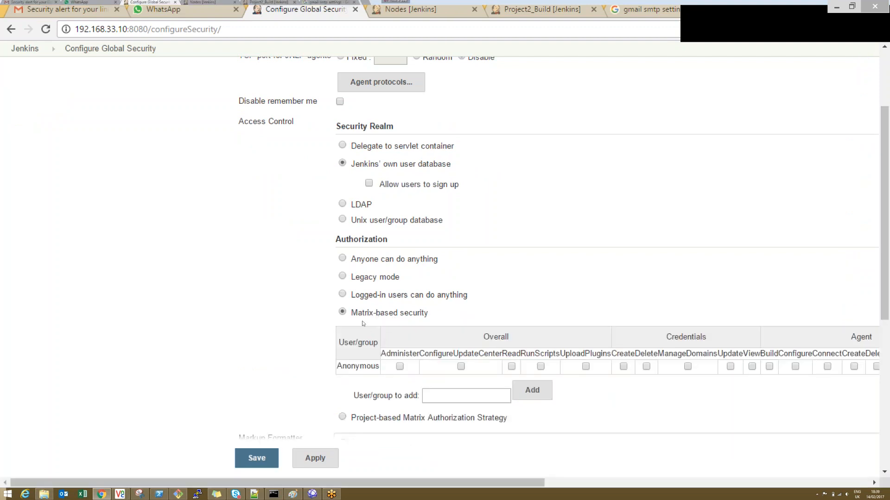
click(471, 397)
text(admin)
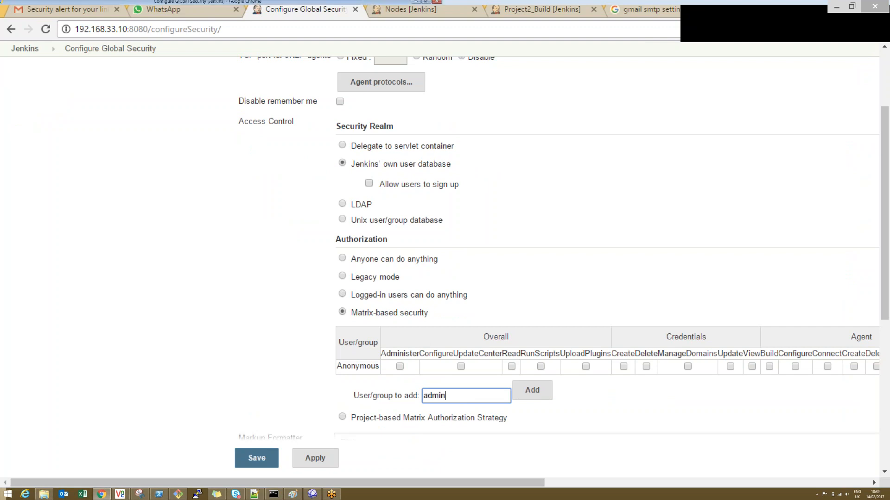
click(532, 390)
Step: Grant admin every permission in the matrix, then apply and save the security configuration
drag(455, 482, 788, 482)
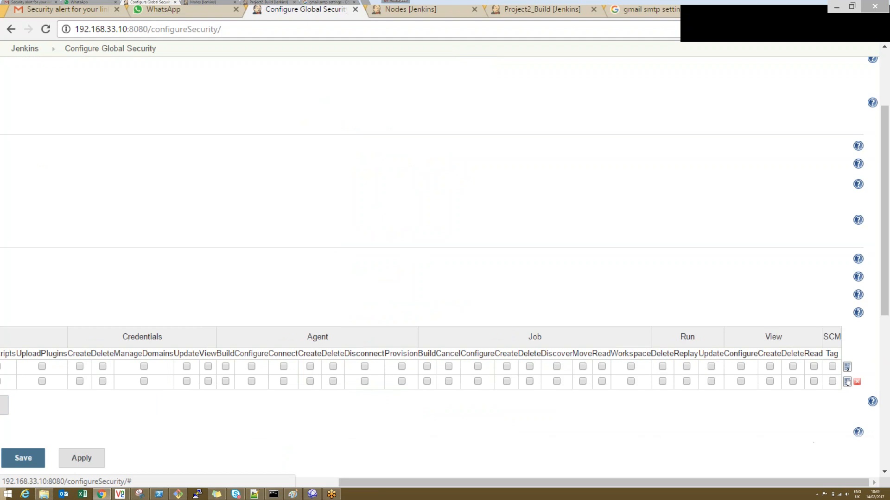
click(847, 381)
drag(642, 484, 337, 470)
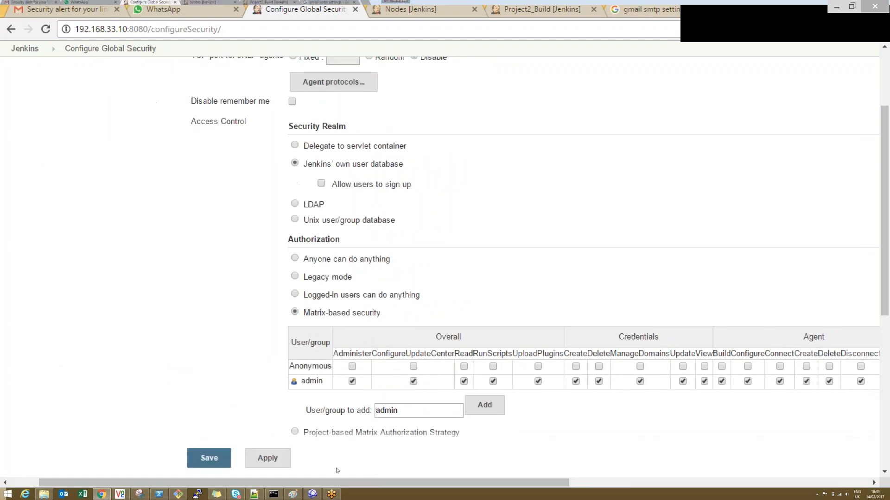
click(265, 459)
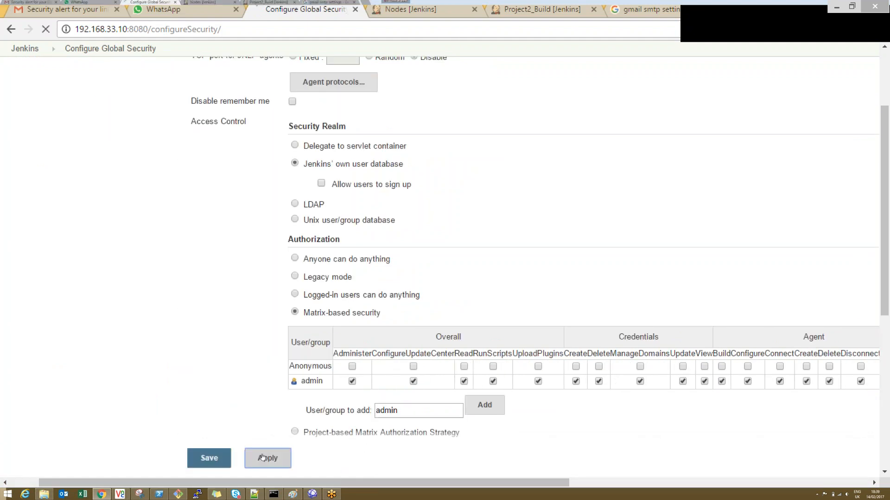
click(225, 459)
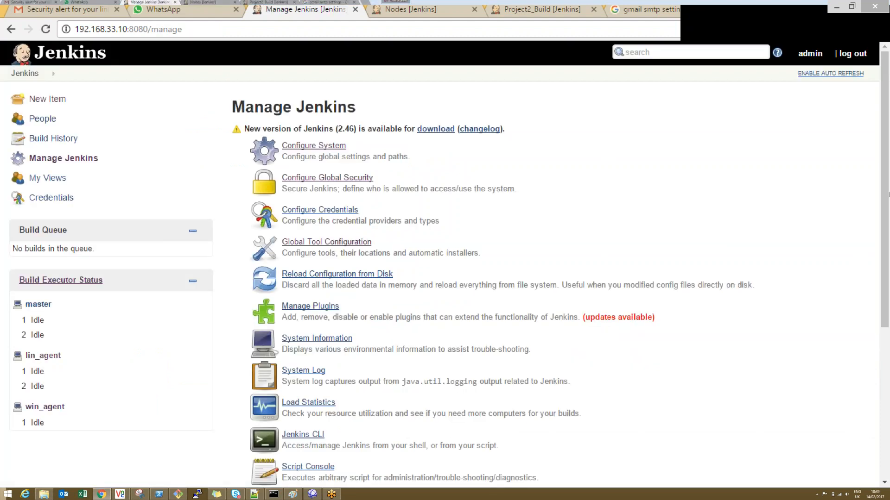
Step: Start creating a new Jenkins user under Manage Users, entering the username, the password with its confirmation, and the full name
drag(888, 195, 888, 366)
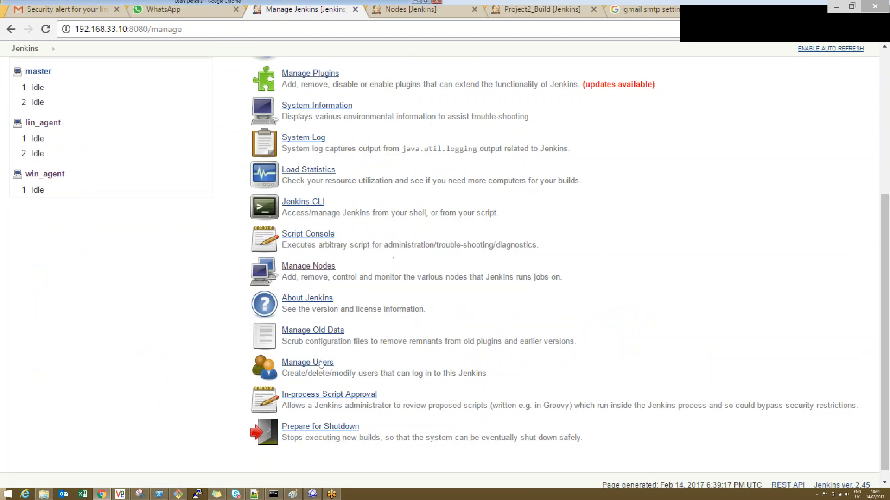
click(307, 364)
click(53, 138)
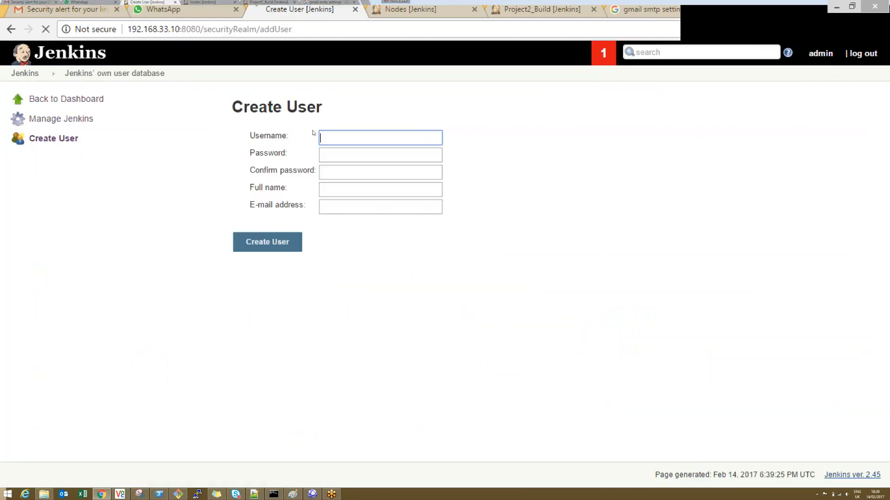
key(Tab)
key(Tab)
key(Tab)
Step: Fill in the new user's e-mail address, correcting its ending, and create the account
key(Tab)
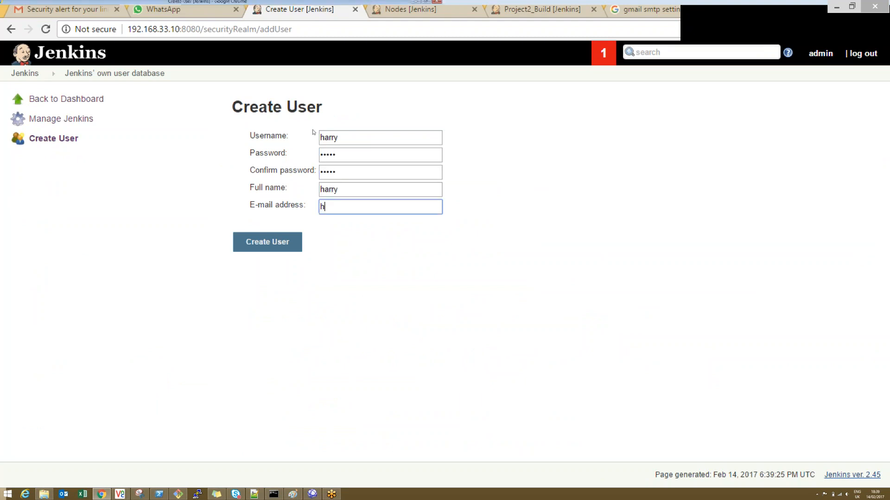
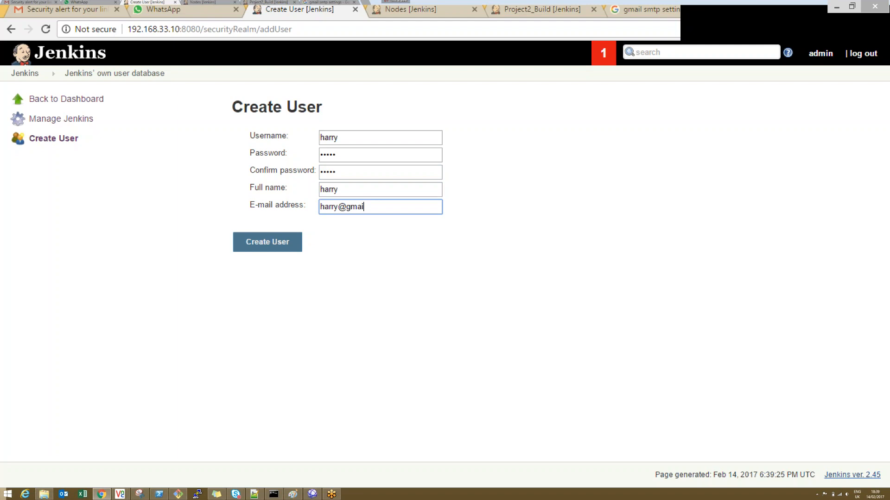
text(.comm)
key(BackSpace)
key(BackSpace)
key(BackSpace)
text(om)
key(Return)
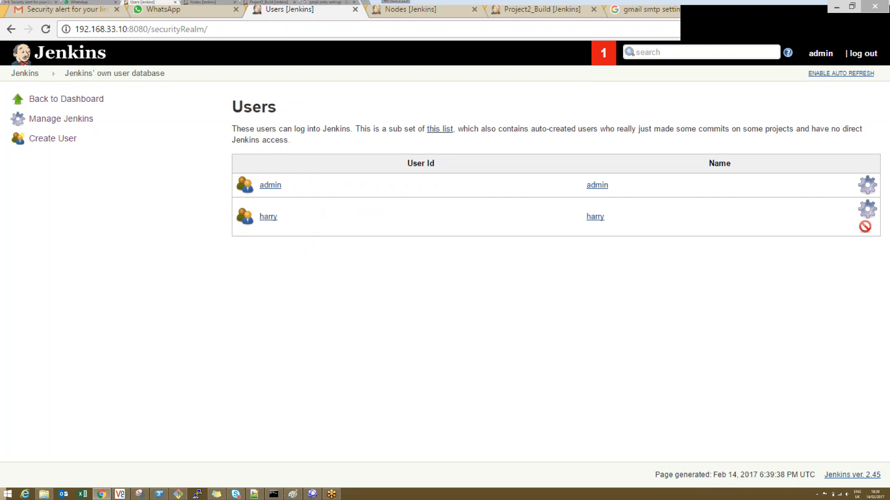
Step: Reopen the global security configuration and add the newly created user to the matrix-based security table
click(76, 119)
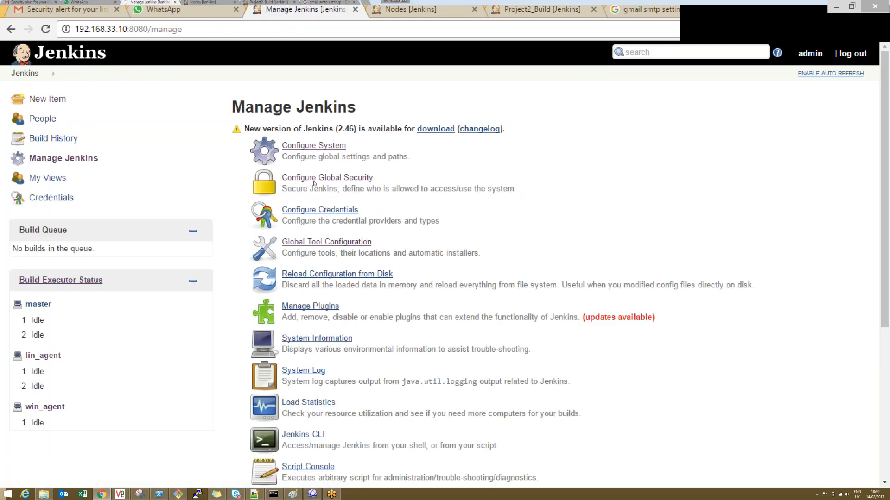
click(315, 179)
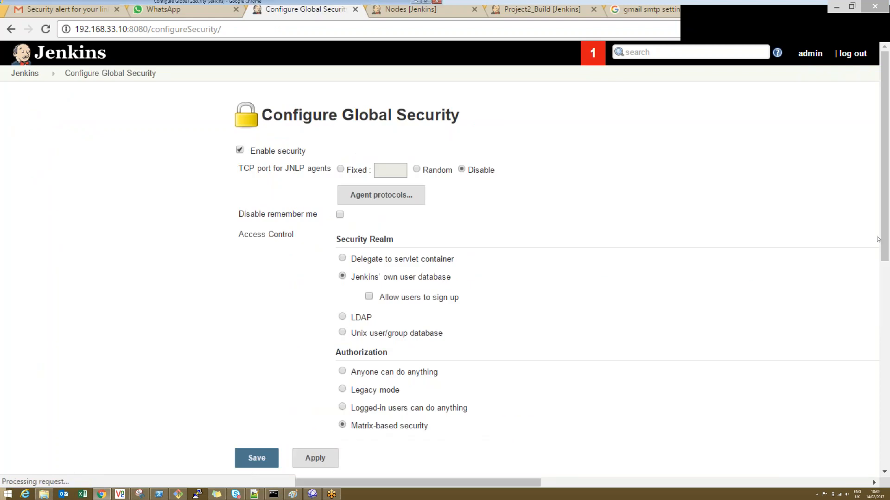
scroll(412, 285, down, 5)
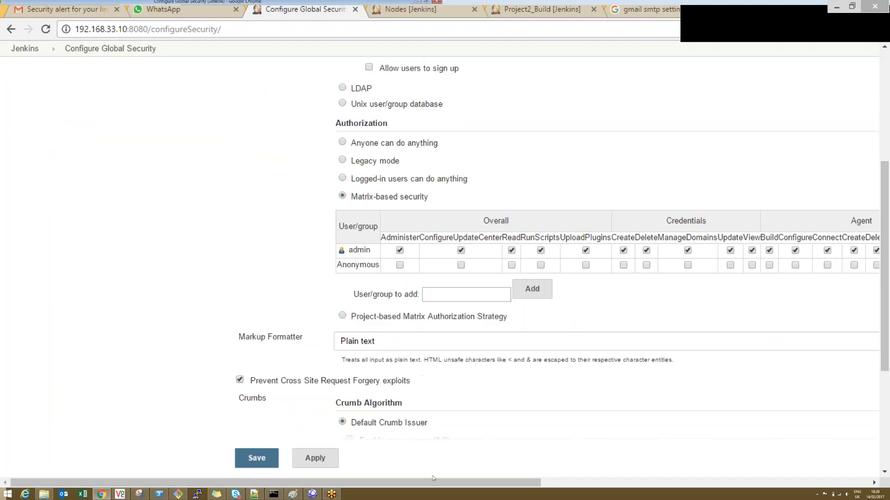
scroll(498, 484, right, 3)
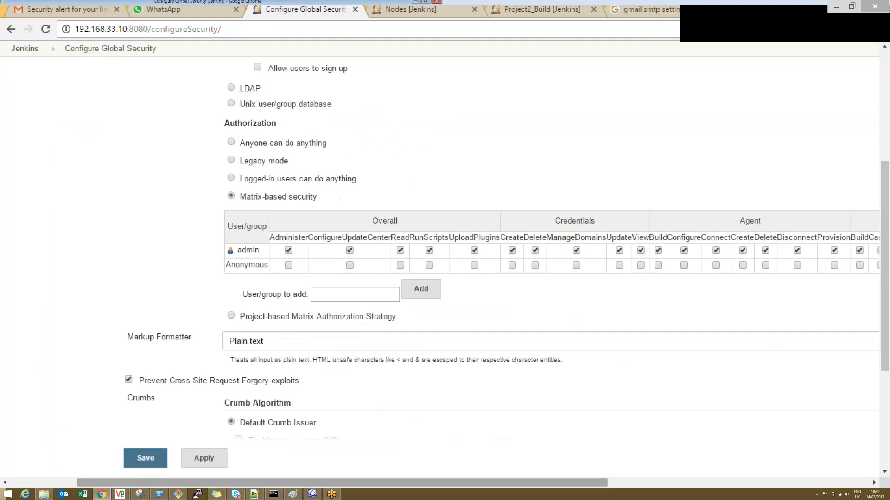
mouse_move(576, 238)
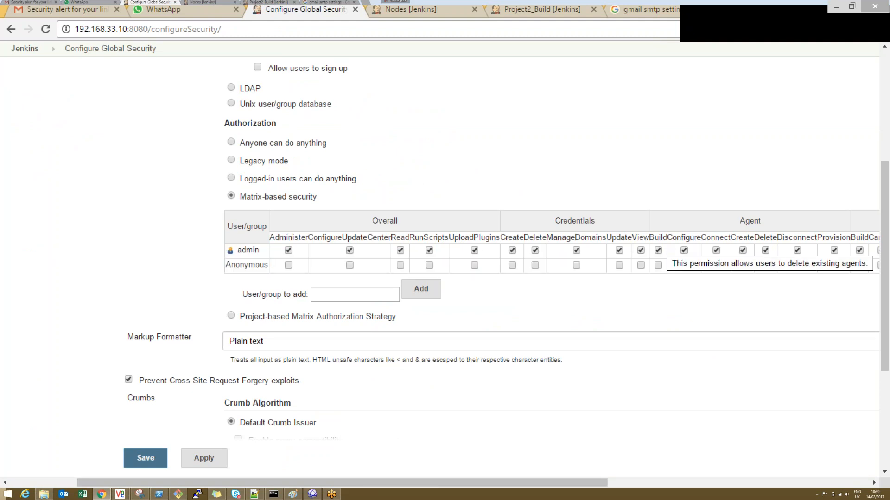
scroll(768, 353, right, 6)
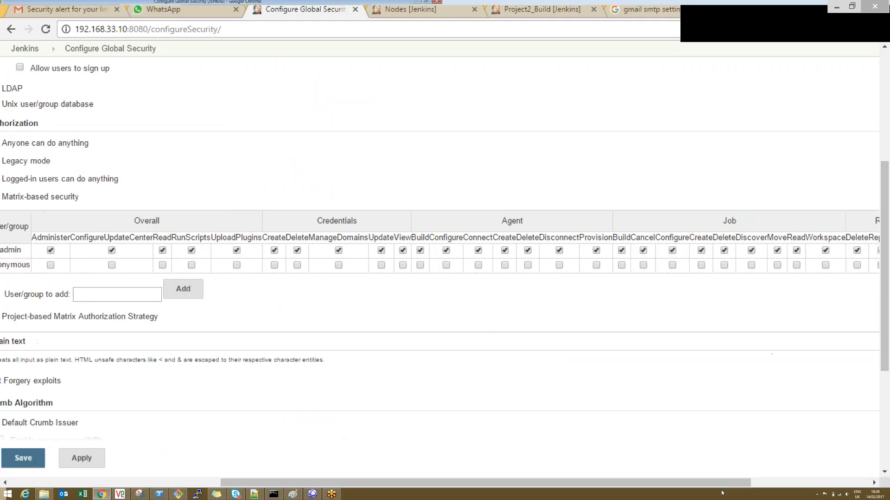
scroll(824, 472, right, 4)
scroll(824, 472, left, 12)
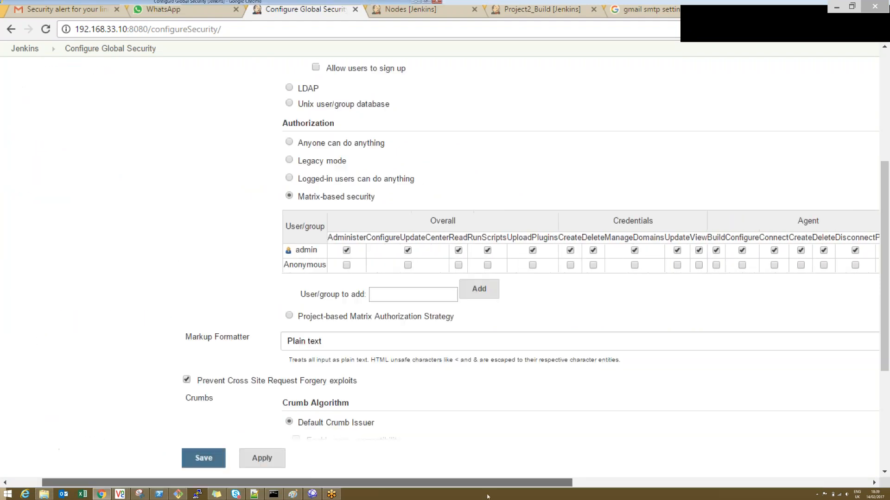
click(436, 300)
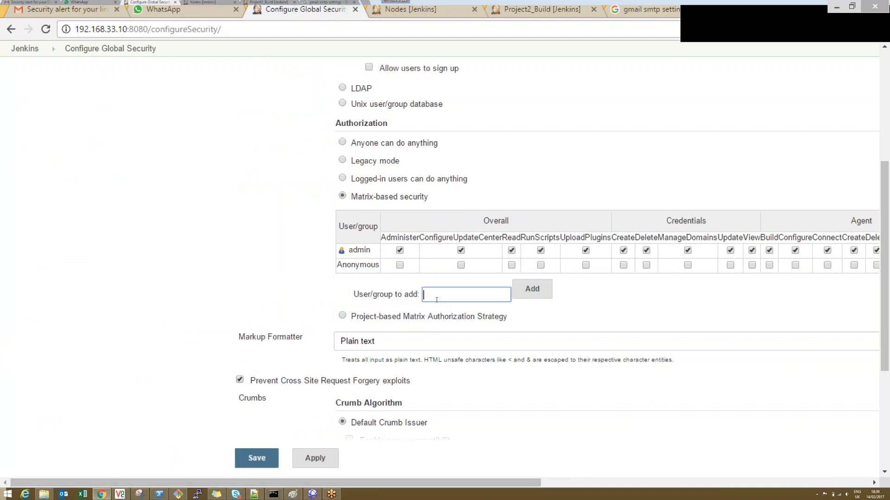
text(harry)
key(Return)
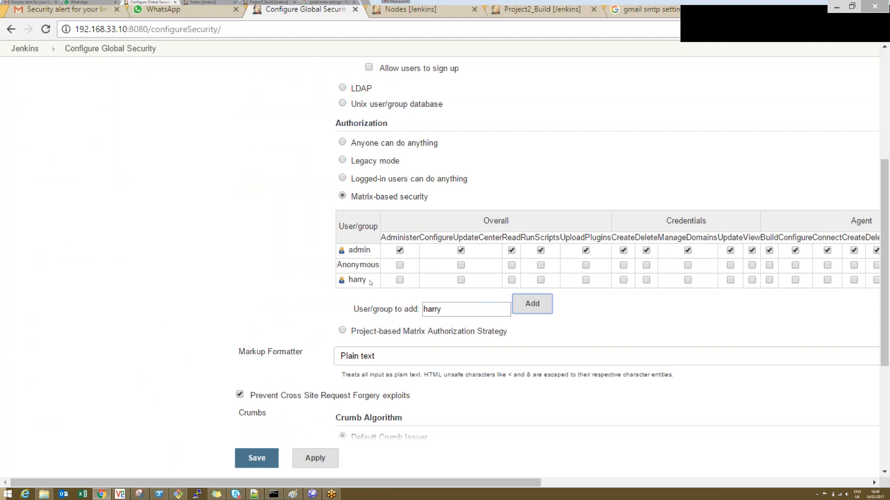
Step: Grant the new user the Overall Read and Job Read permissions, then apply and save the security configuration
click(512, 280)
scroll(659, 469, right, 3)
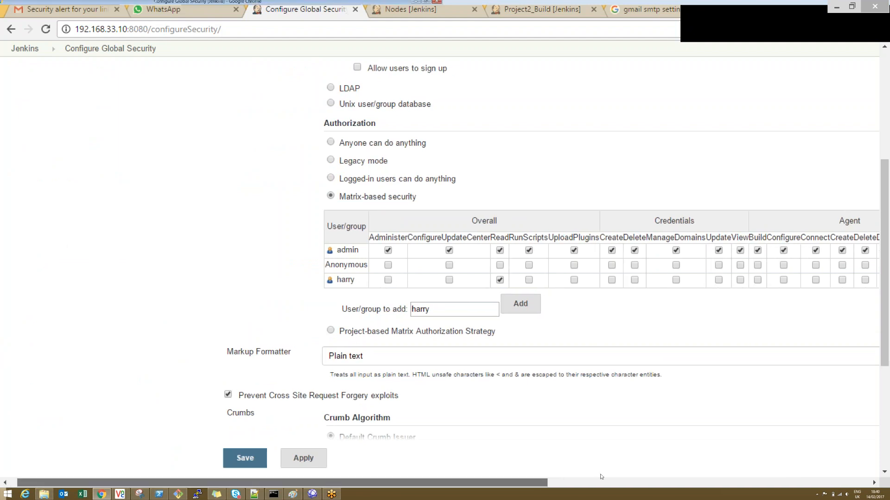
scroll(660, 469, right, 3)
scroll(737, 457, right, 3)
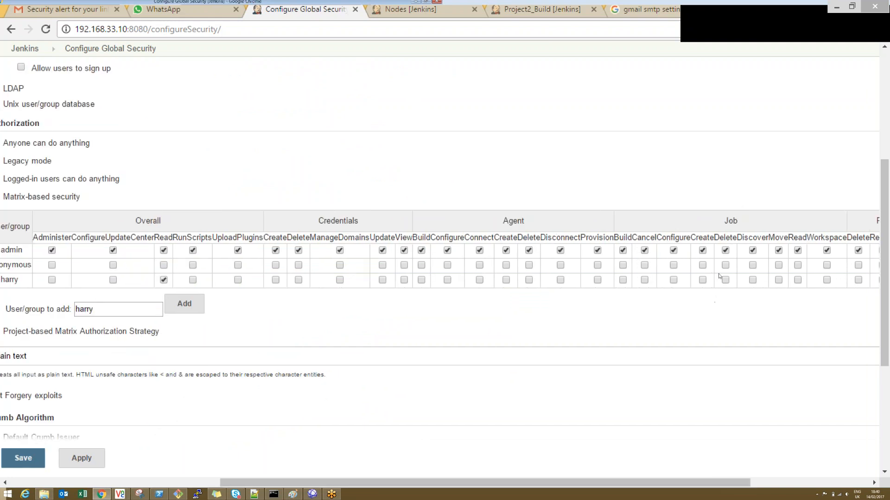
click(798, 281)
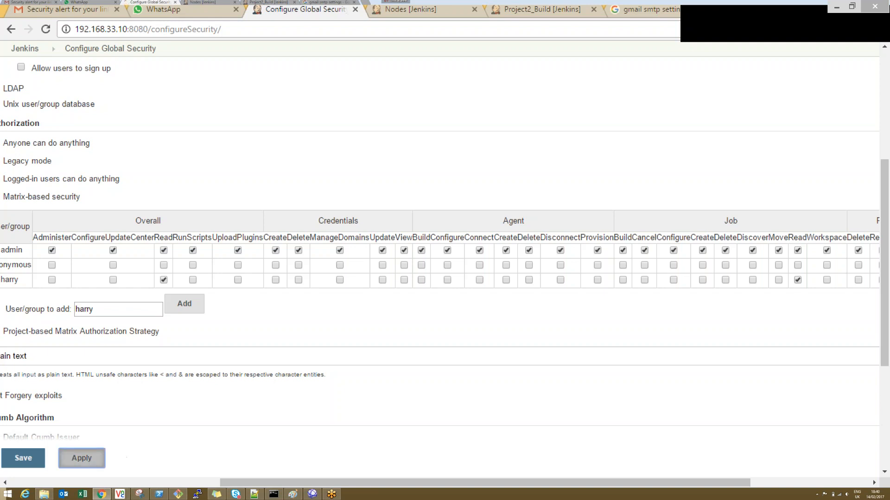
click(27, 458)
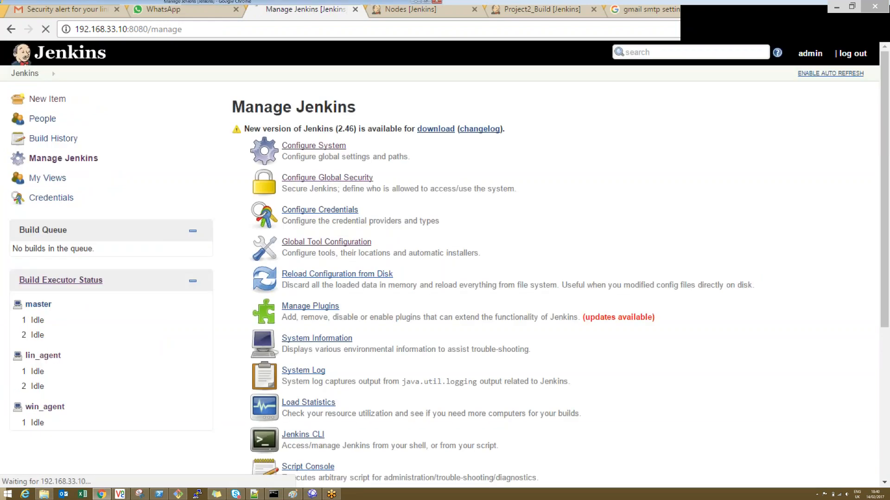
Step: Open Jenkins at 192.168.33.10:8080 in a new incognito browser window
key(ctrl+shift+n)
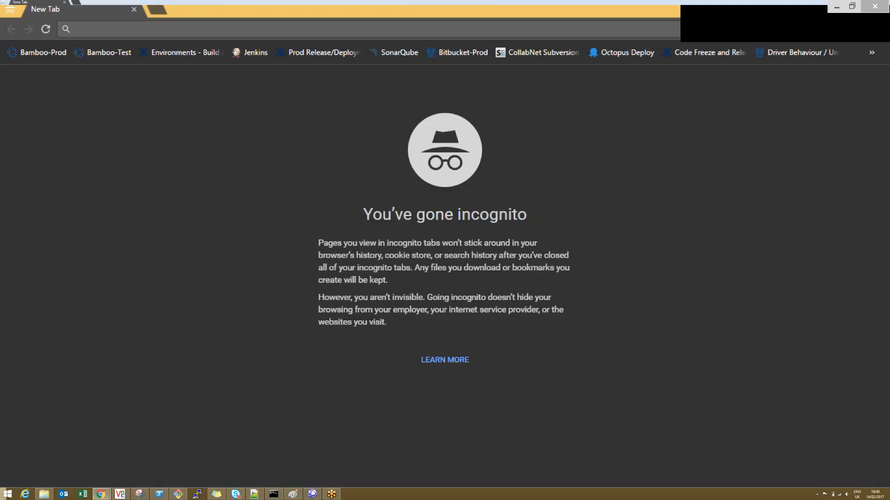
text(192.168.33.10:8080)
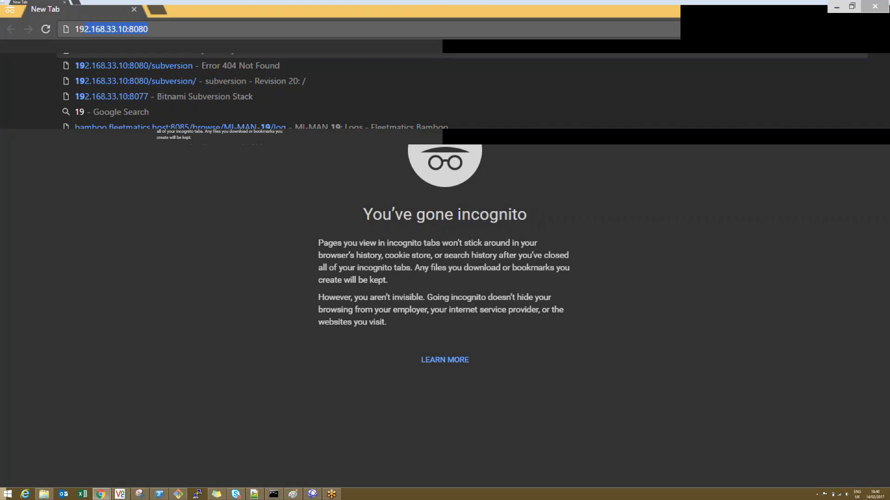
key(Return)
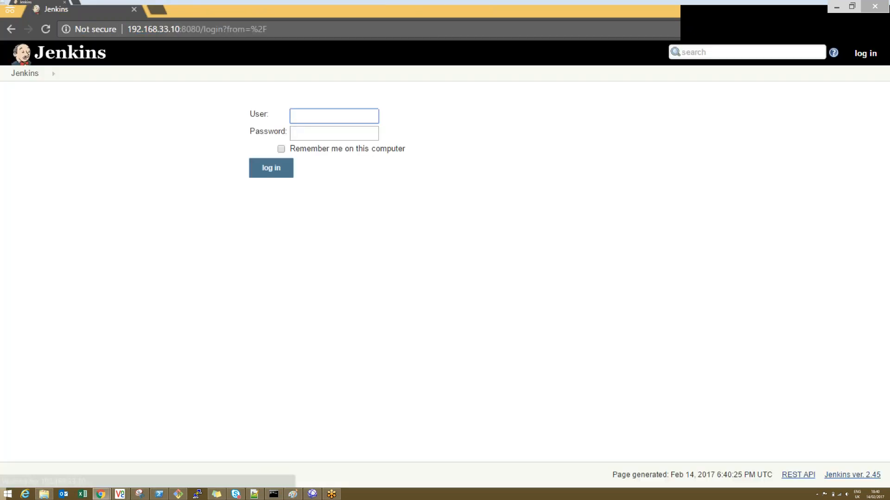
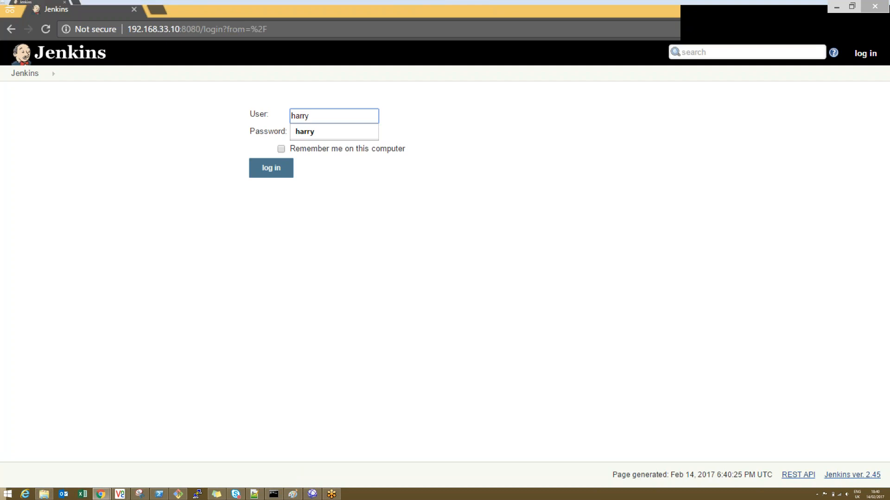
Step: Log in with the new user's username and password, and open the Project1_CIBuild project
text(y)
key(Tab)
key(Return)
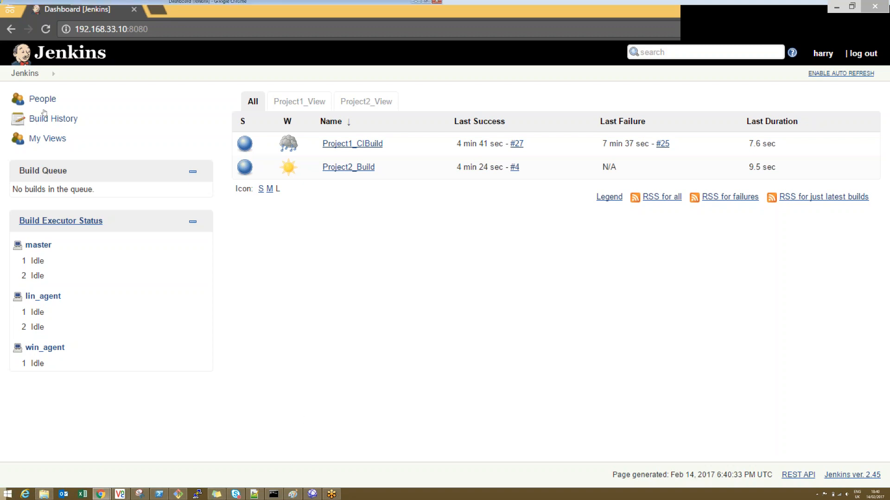
click(346, 144)
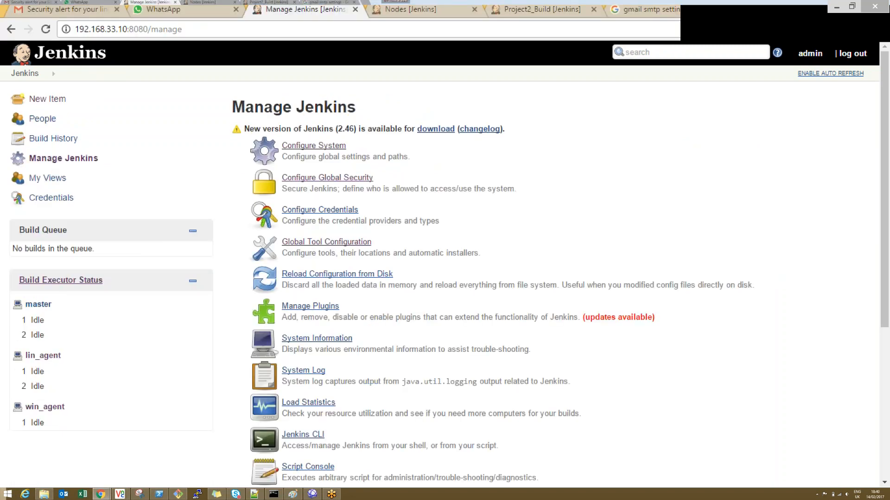
Step: In the admin session's security matrix, grant the new user Job Build permission and apply it, then reload Project1_CIBuild in the incognito session
click(288, 180)
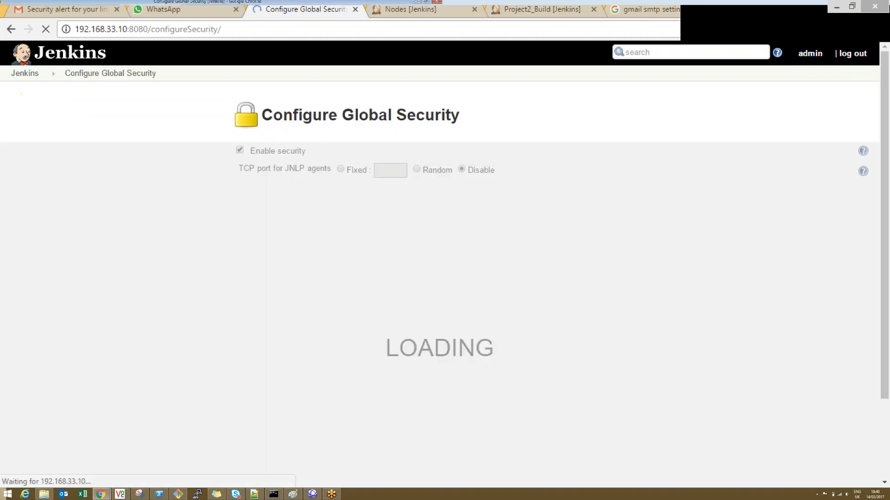
drag(881, 169, 881, 319)
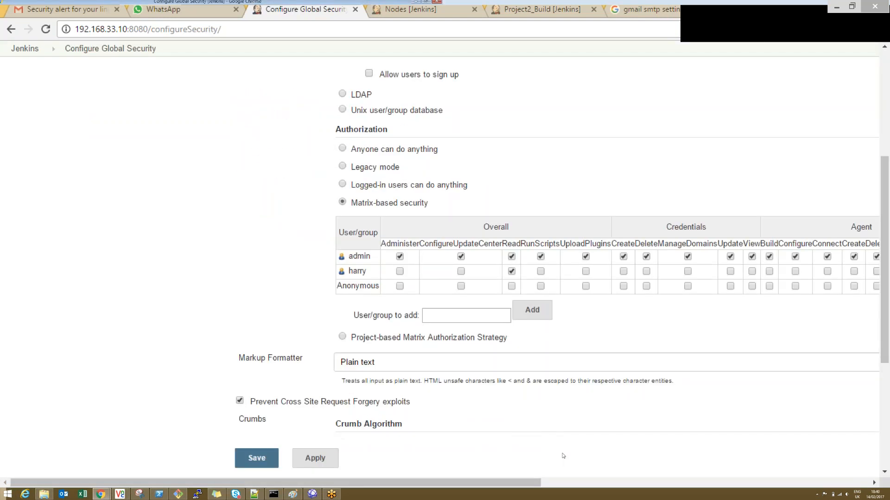
drag(518, 485, 752, 457)
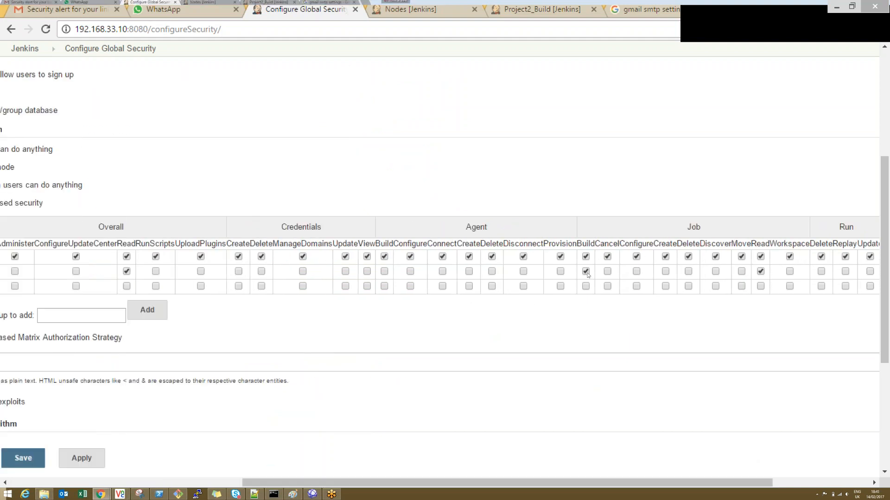
click(82, 458)
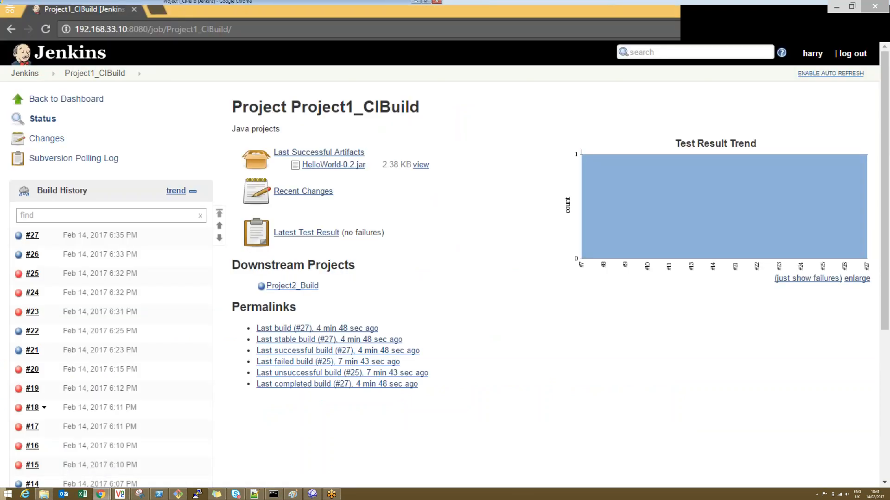
click(45, 29)
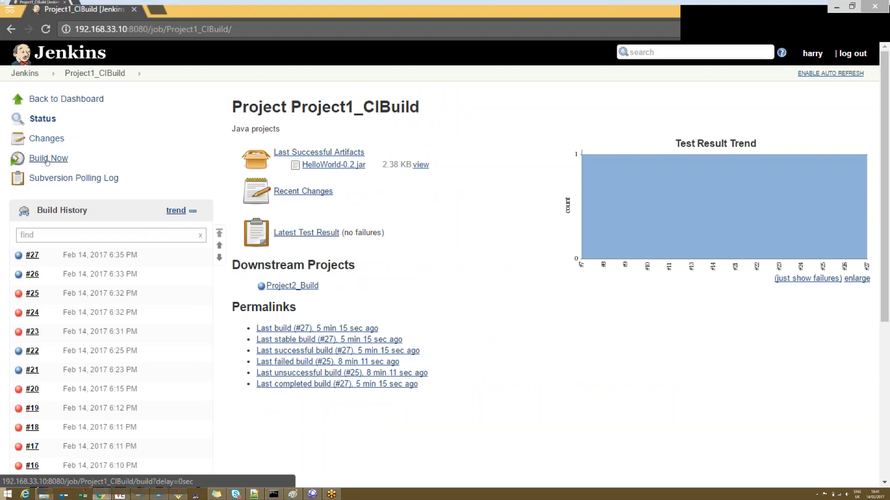
Step: Return to the admin session and examine the credentials configuration's restrictions, types and providers options, then the stored credentials list
key(alt+Tab)
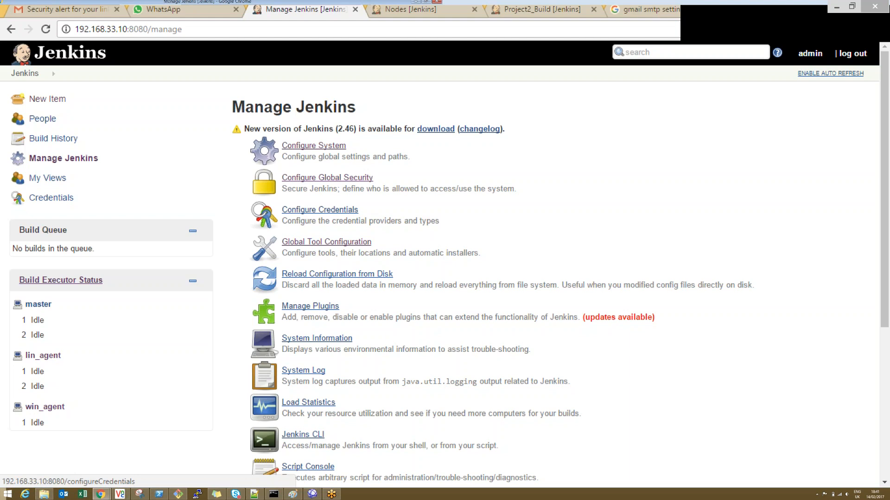
click(319, 209)
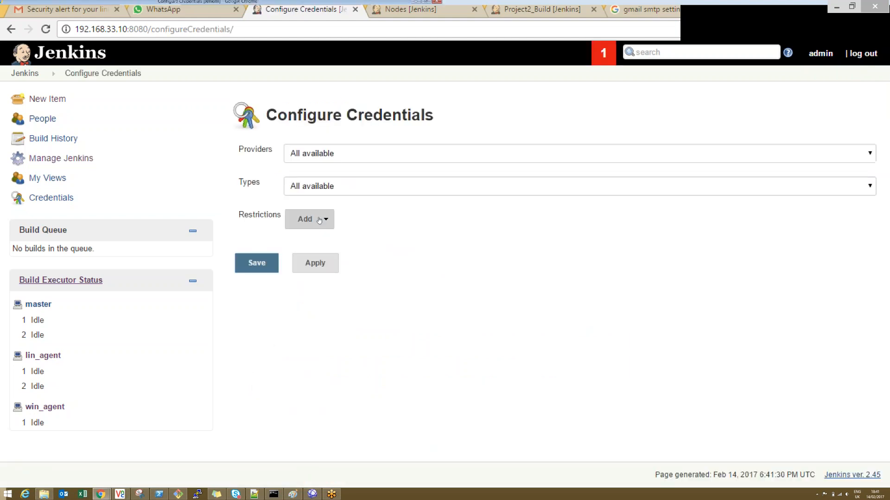
click(319, 220)
click(319, 219)
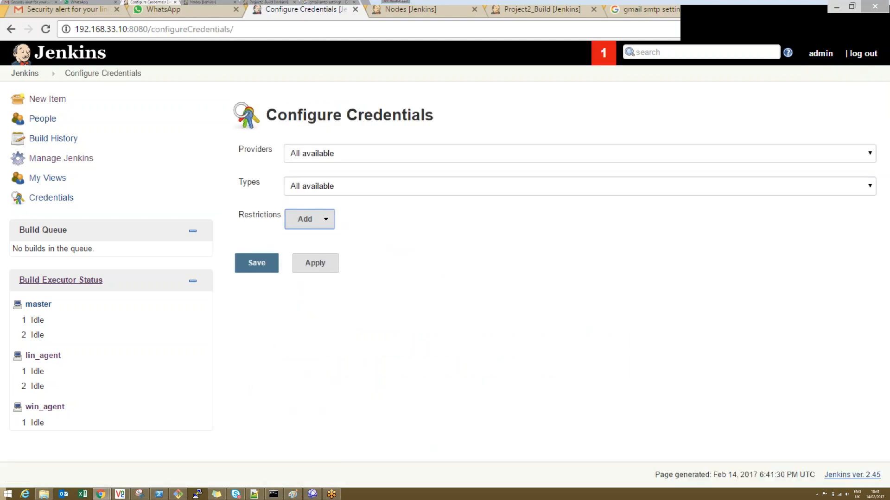
click(357, 187)
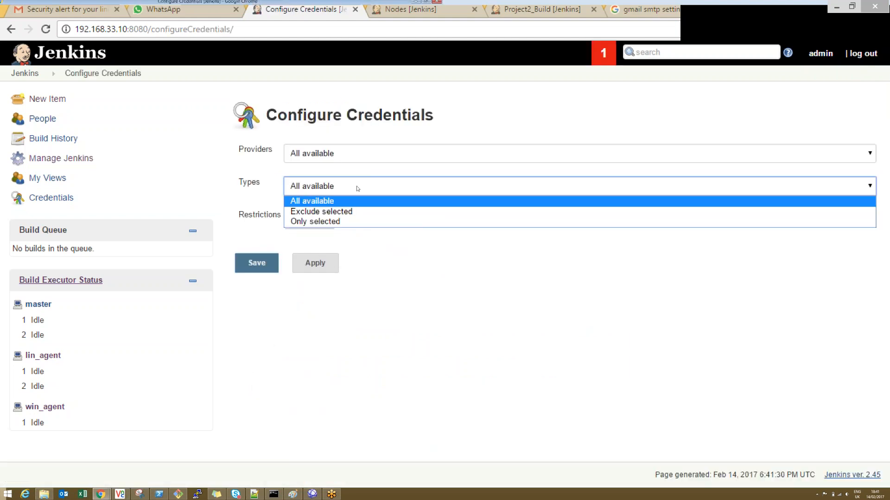
click(345, 153)
click(344, 154)
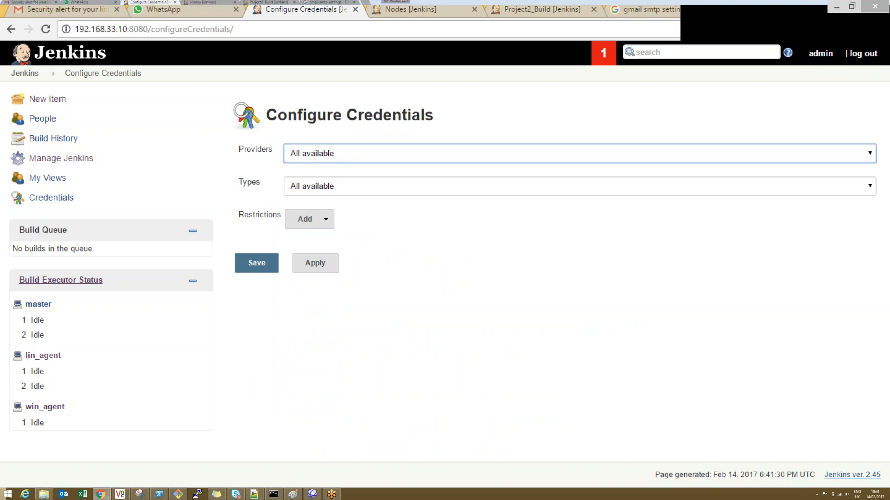
click(50, 199)
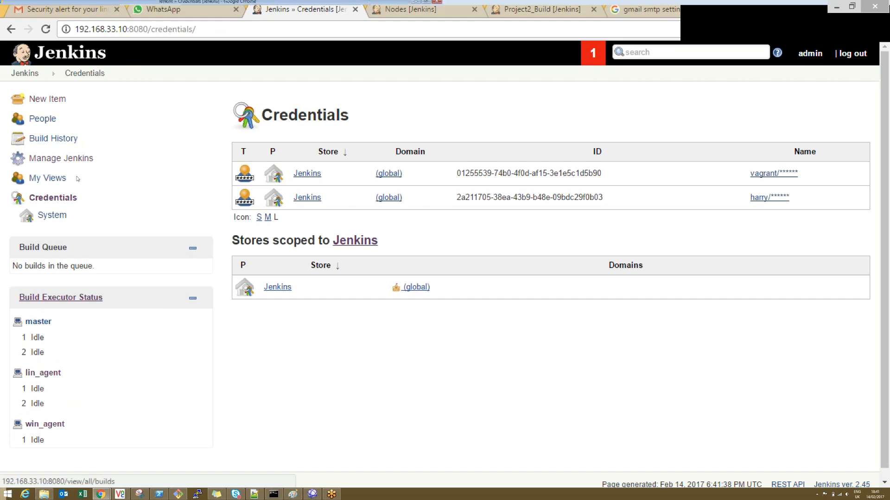
Step: Open the Project1_CIBuild configuration and examine the credentials choices for its Subversion repository under Source Code Management
click(24, 74)
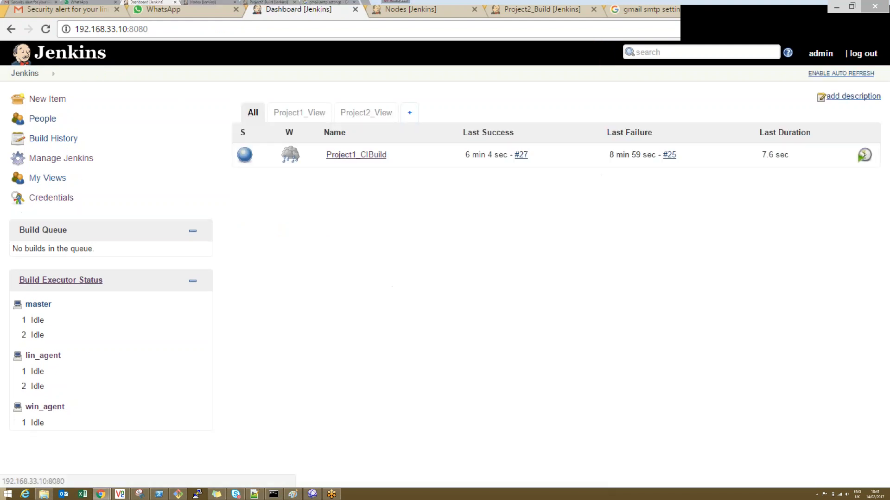
click(353, 154)
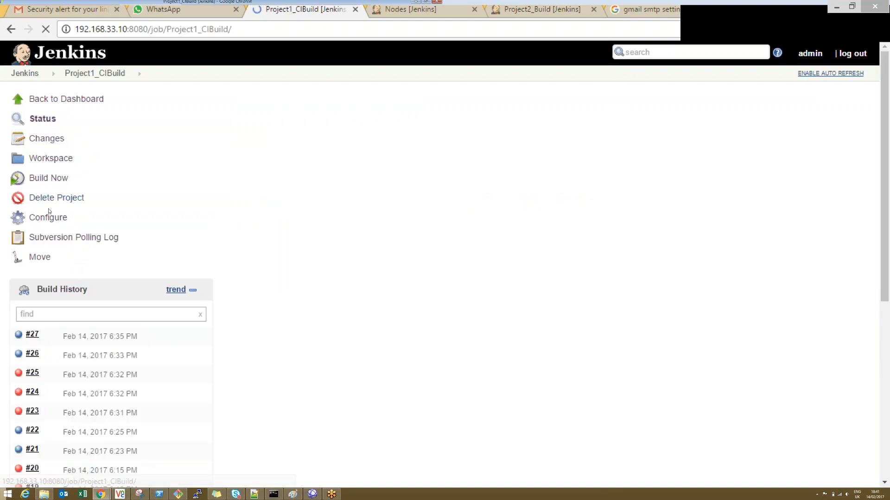
click(42, 217)
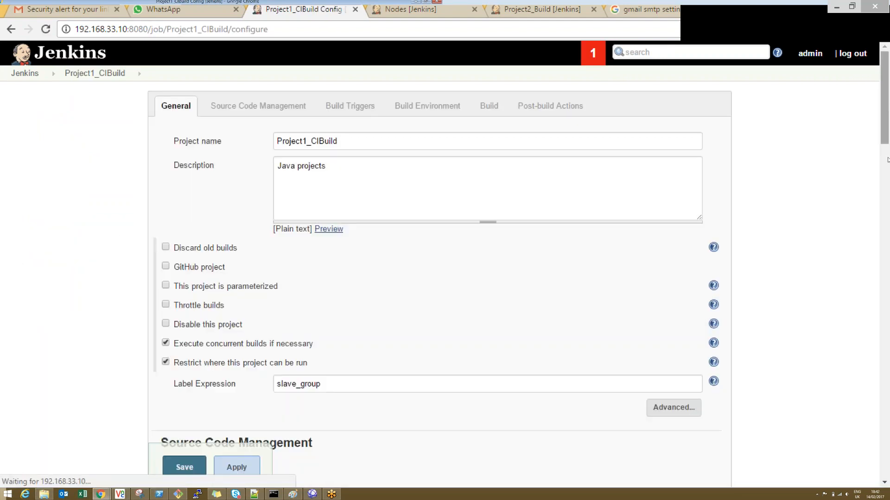
click(258, 106)
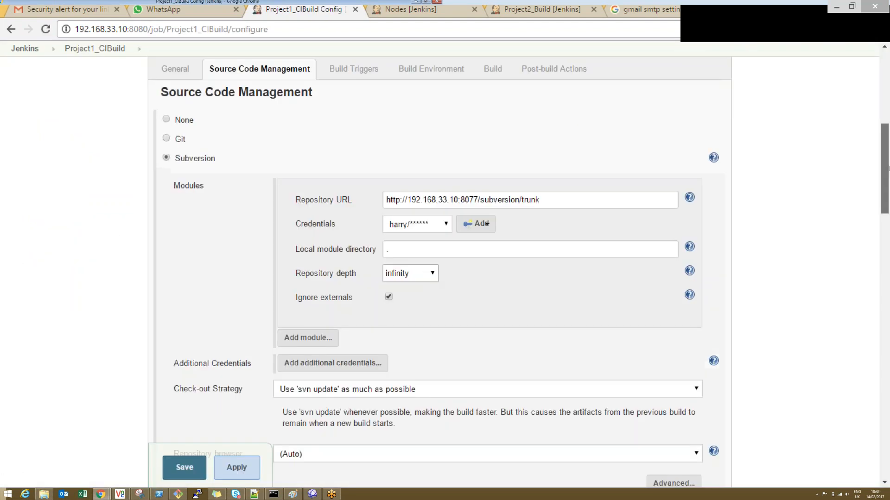
click(424, 227)
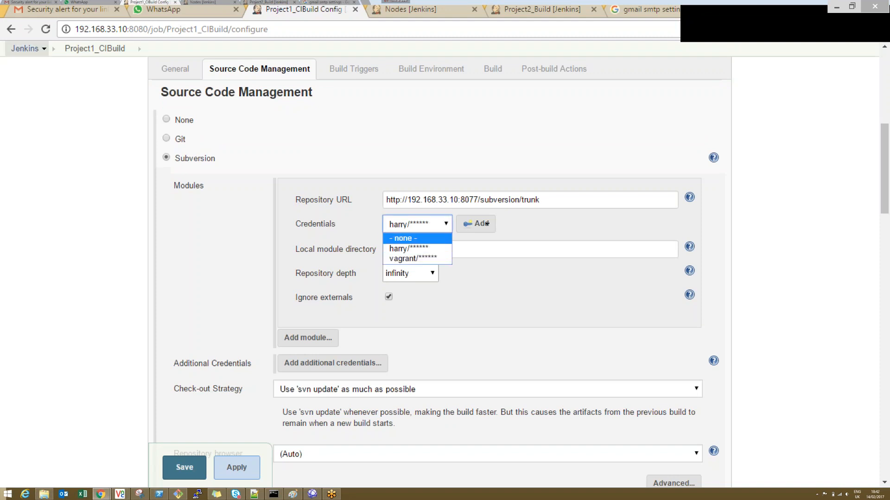
Step: Open Global Tool Configuration from Manage Jenkins and examine the Maven installation's name, automatic install option and available versions
click(25, 50)
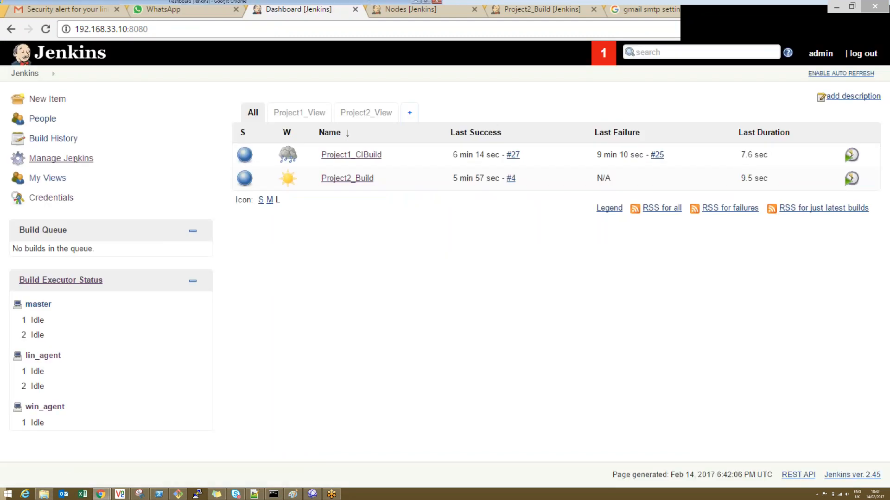
click(60, 156)
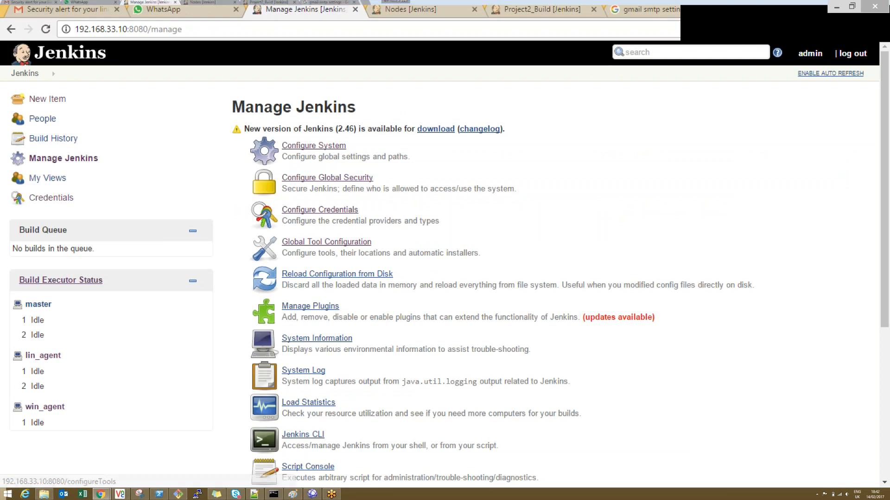
click(326, 241)
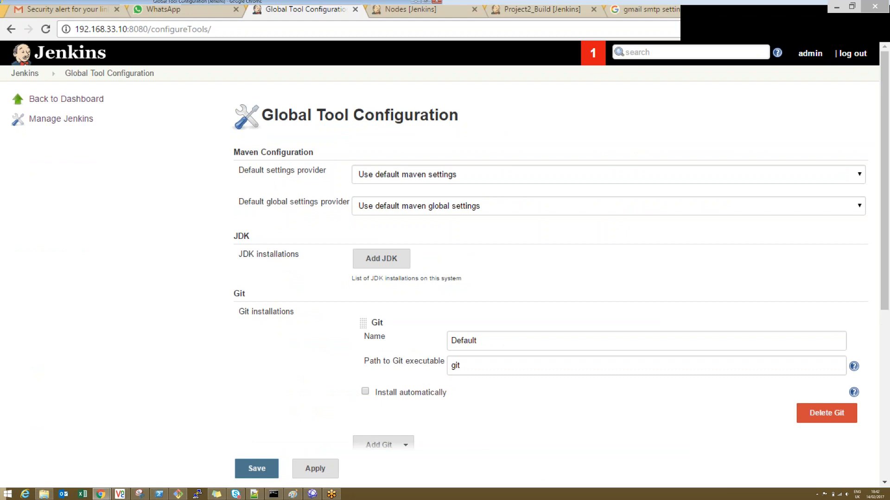
drag(884, 191, 887, 359)
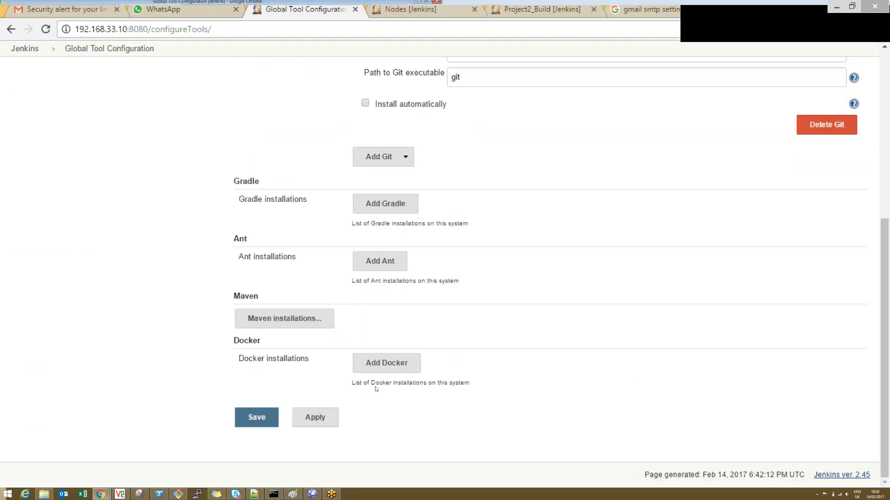
click(284, 319)
double_click(401, 334)
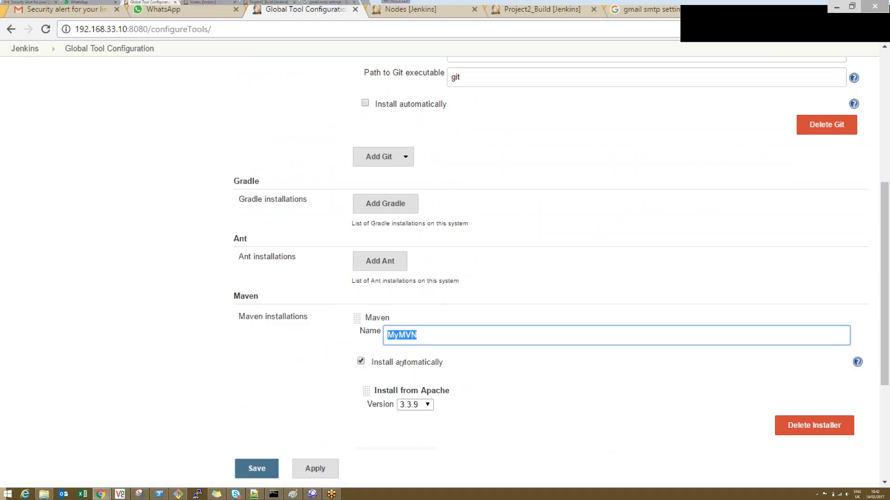
click(415, 405)
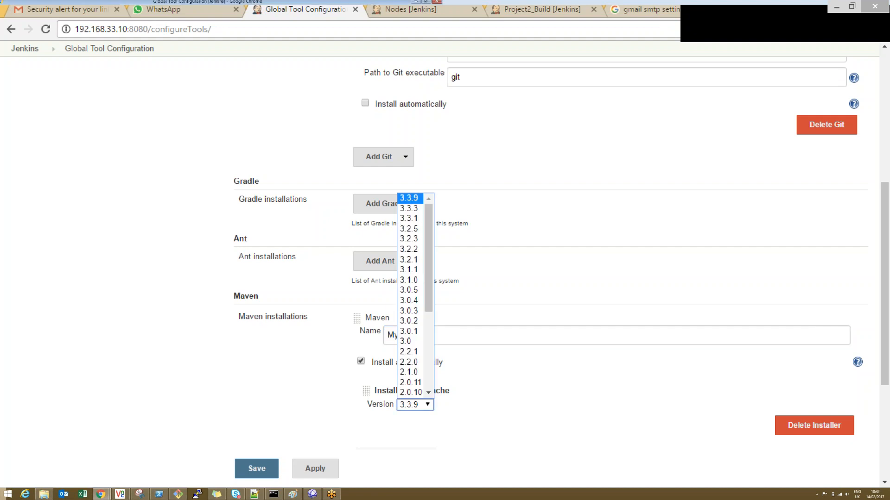
key(Escape)
Step: Add an automatically installed Ant installation named MyANT, version 1.10.1, and apply and save the tool configuration
click(380, 261)
click(430, 278)
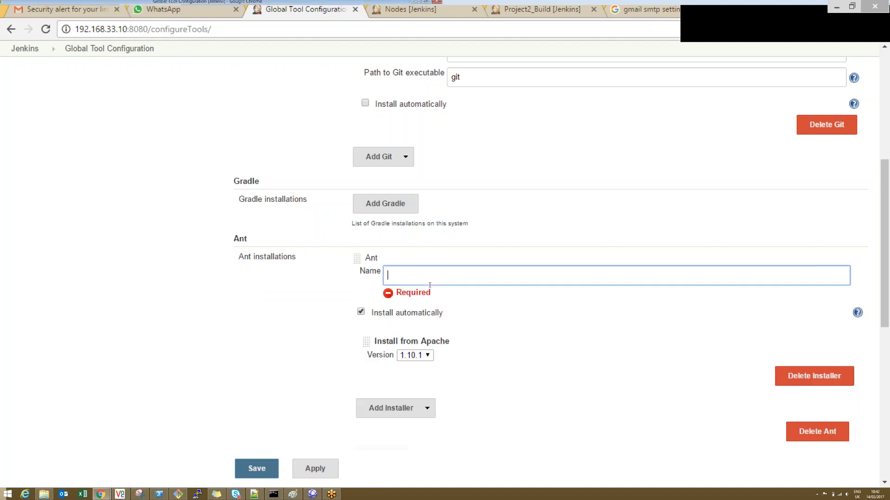
text(MyANT)
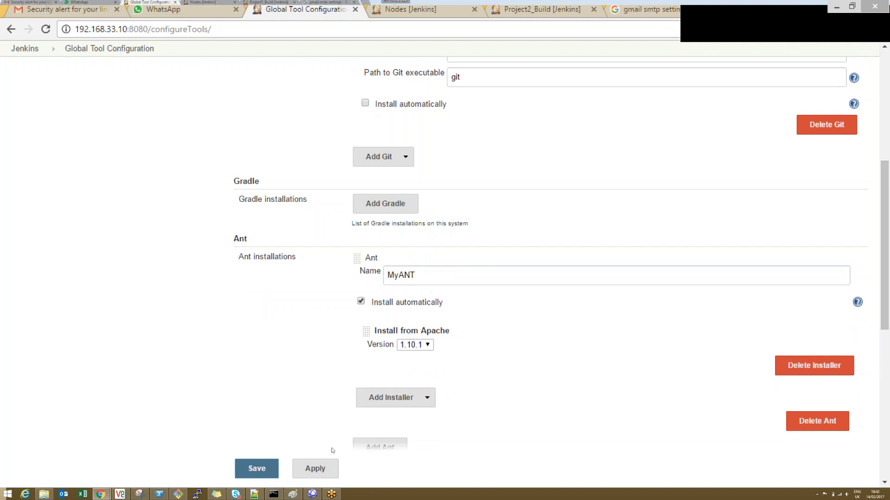
click(315, 468)
click(257, 469)
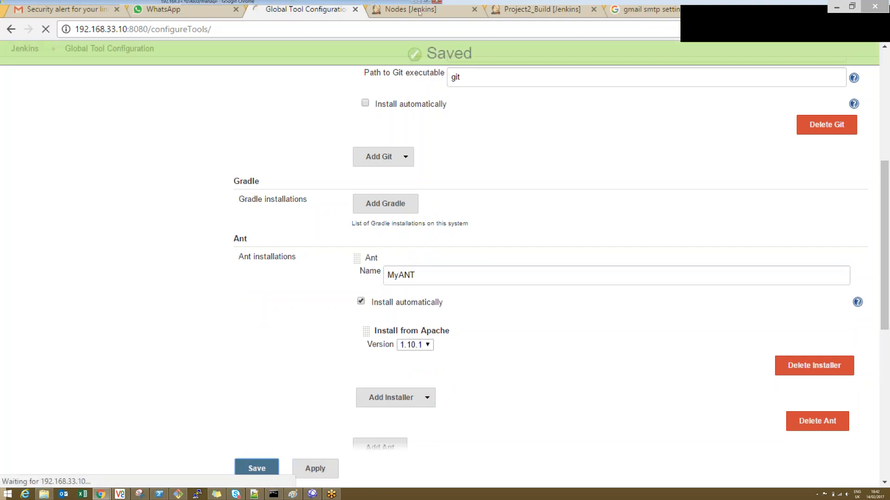
Step: In the Project1_CIBuild configuration, add an Invoke Ant build step, examine its Ant Version choices, and leave without saving
click(408, 9)
click(66, 104)
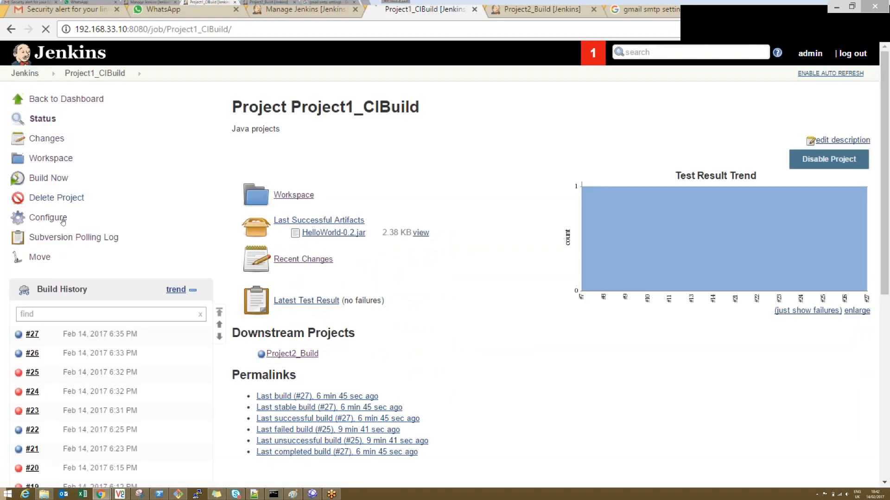
click(51, 217)
drag(886, 87, 889, 345)
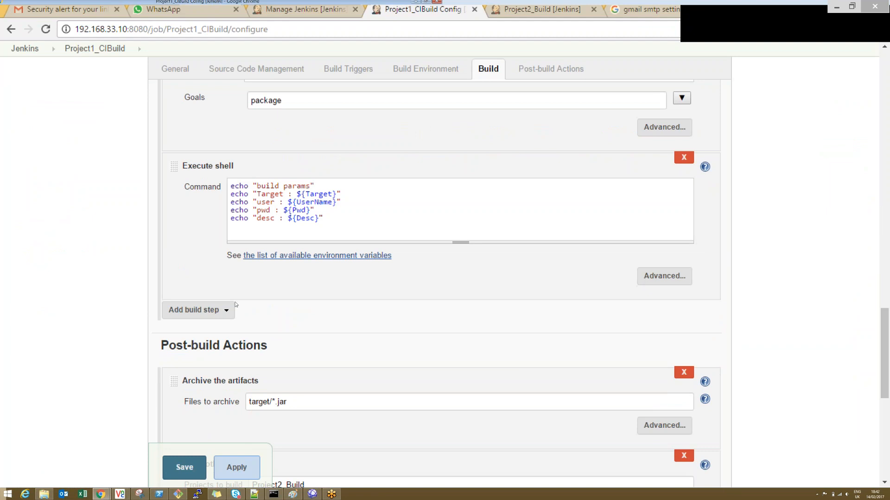
click(199, 310)
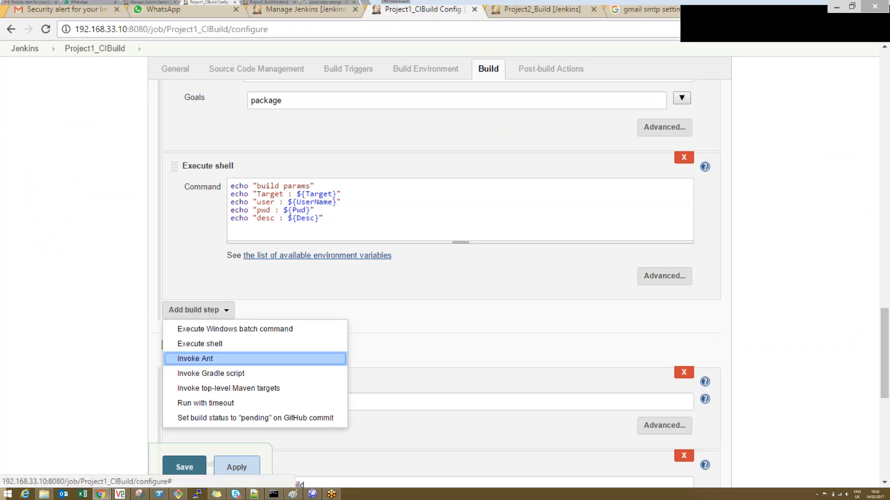
click(219, 358)
click(306, 337)
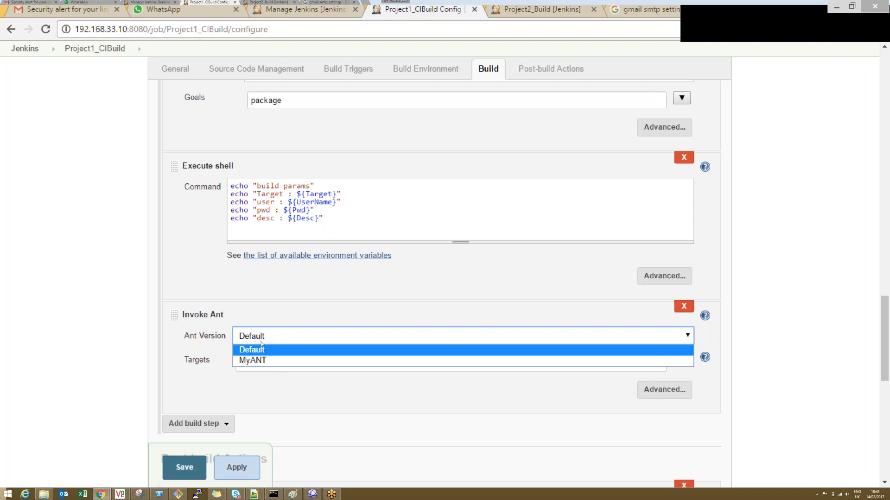
click(224, 292)
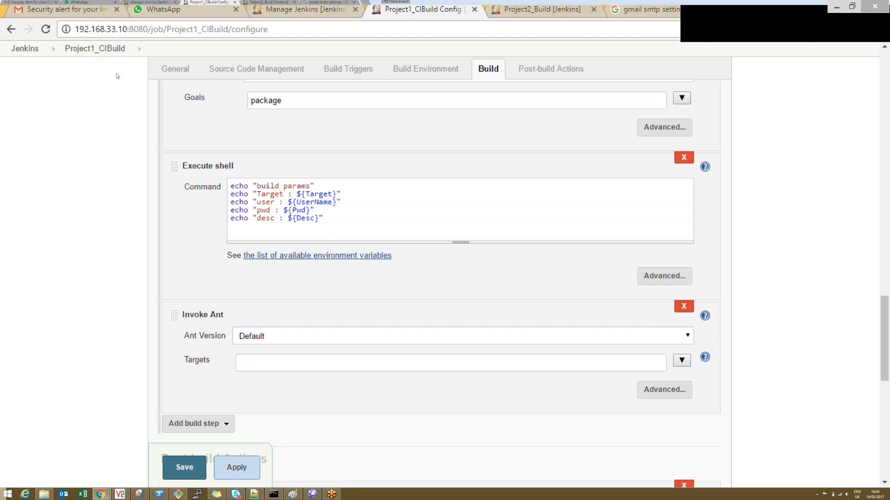
click(24, 48)
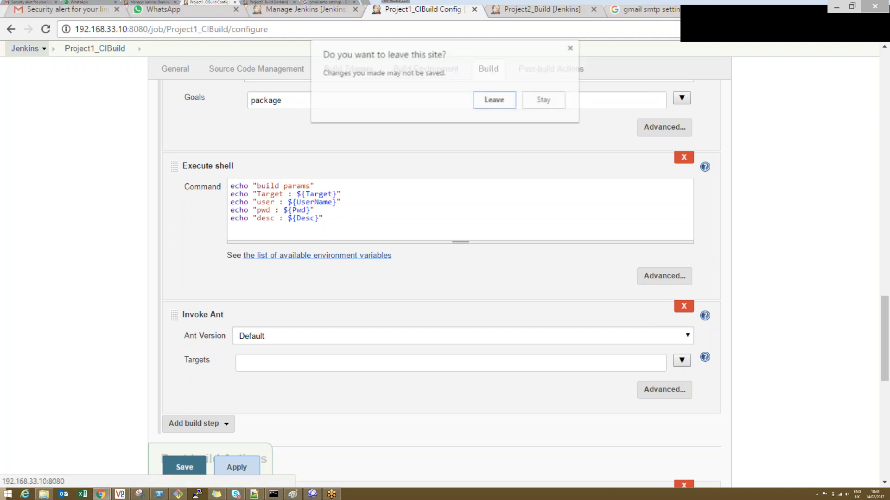
click(492, 100)
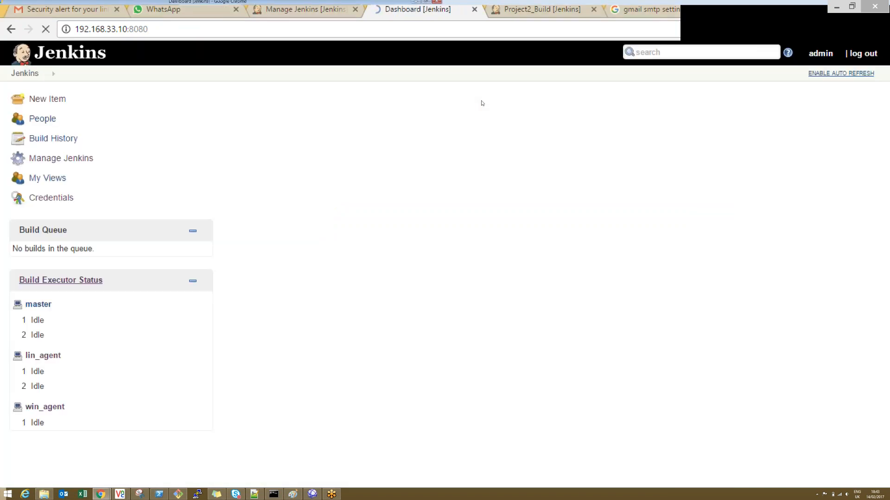
Step: Reload the Jenkins configuration from disk through Manage Jenkins and confirm the reload
click(76, 158)
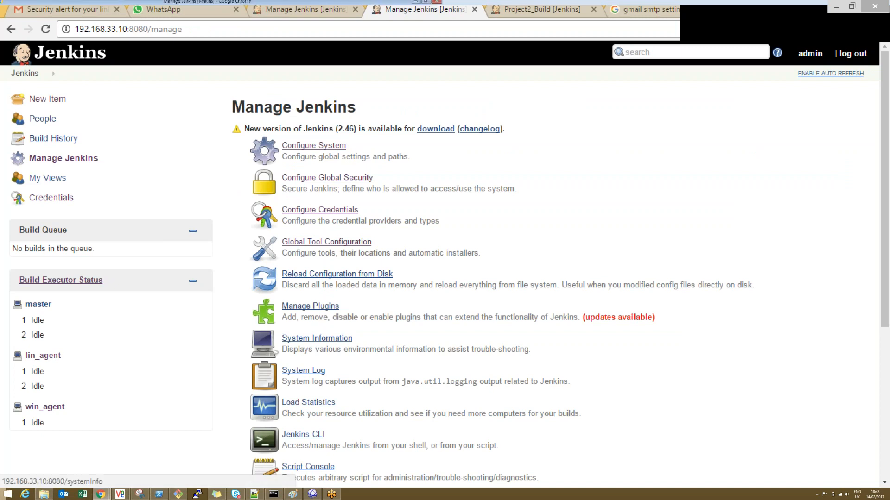
click(344, 274)
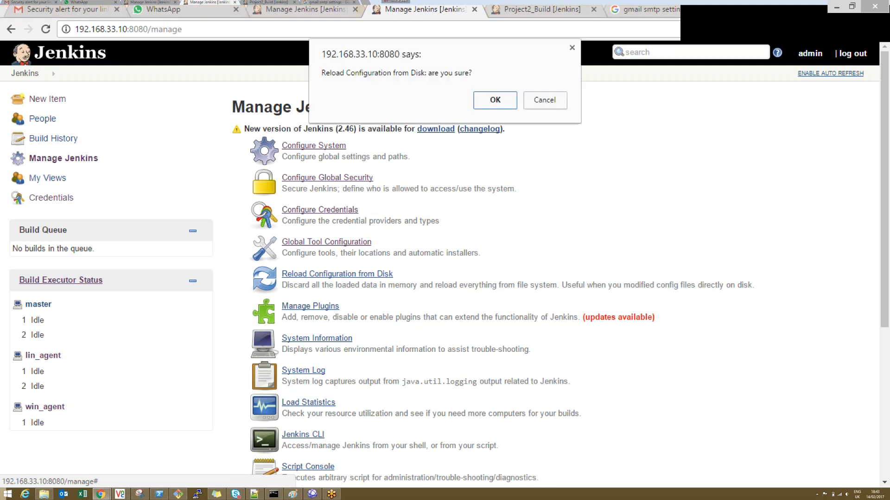
click(495, 100)
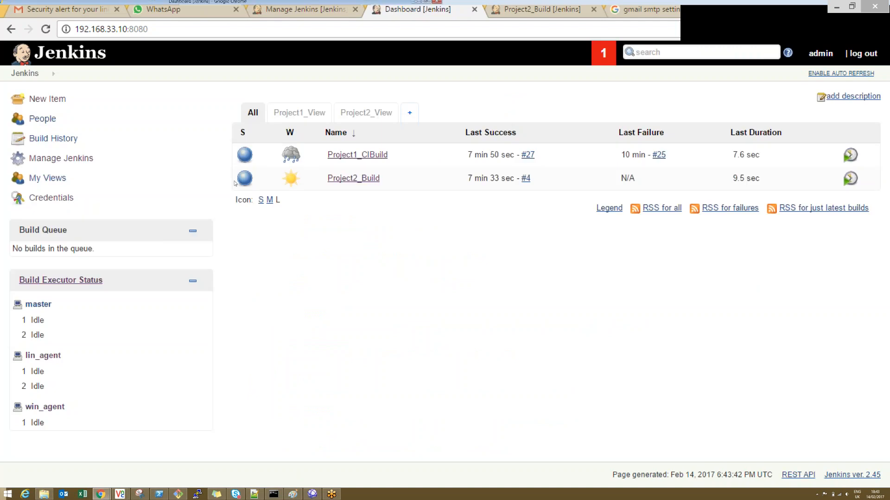
Step: Examine the system properties and environment variables in Jenkins' System Information, and return to the Manage Jenkins page
click(54, 158)
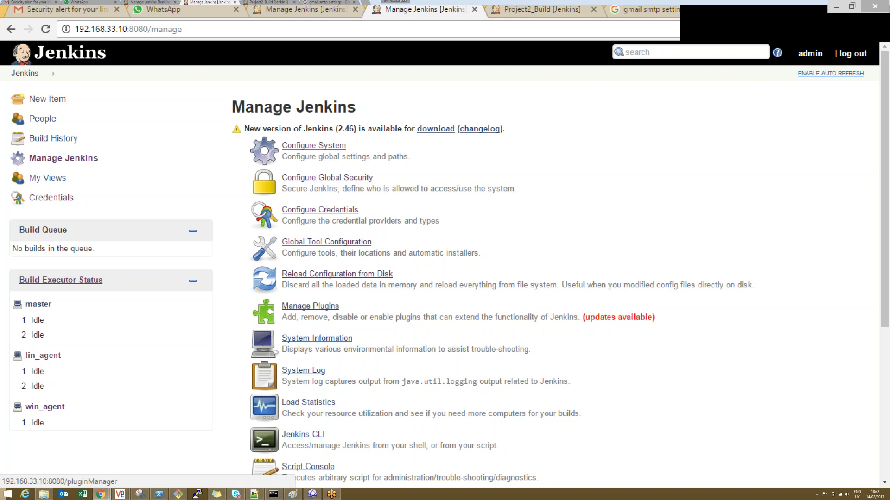
click(317, 339)
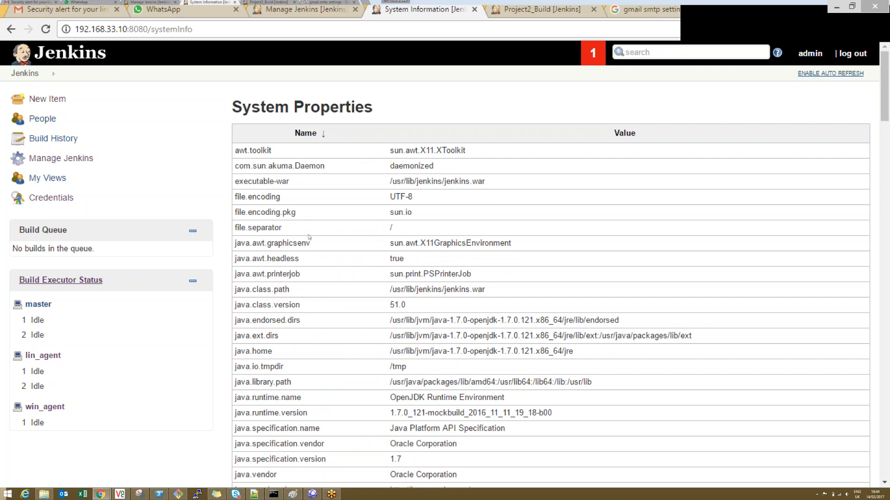
scroll(309, 238, down, 2)
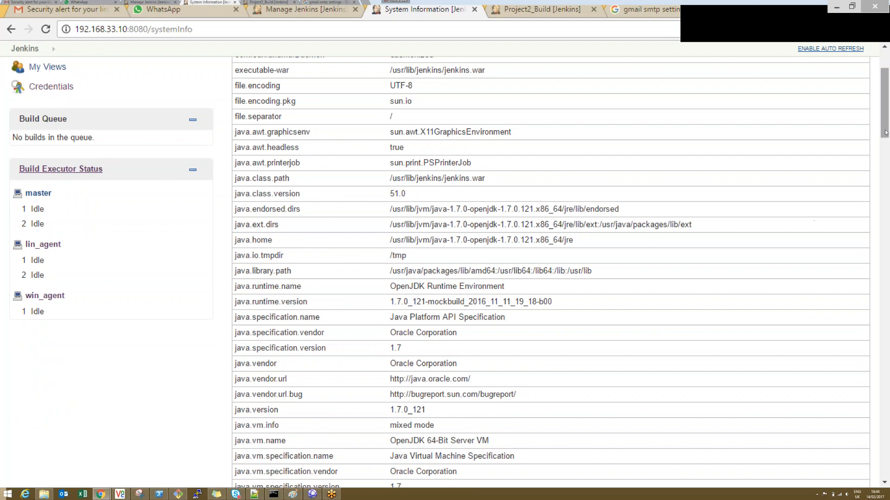
scroll(886, 184, down, 14)
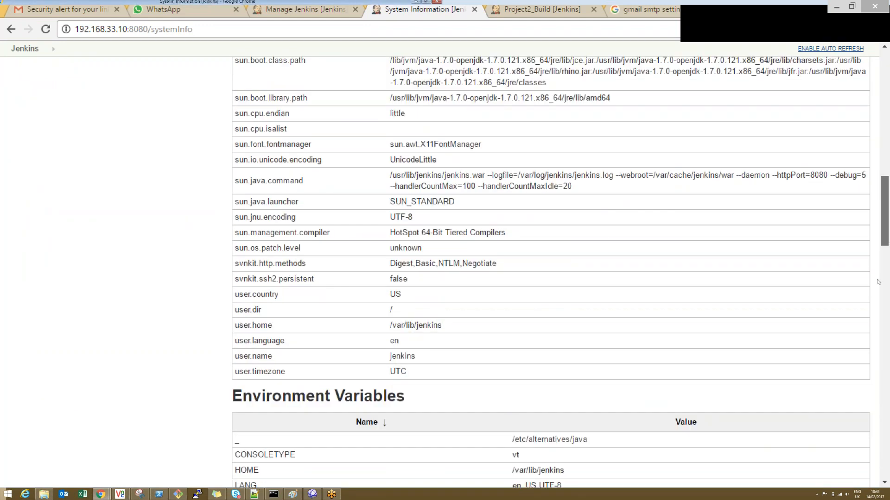
drag(879, 282, 881, 70)
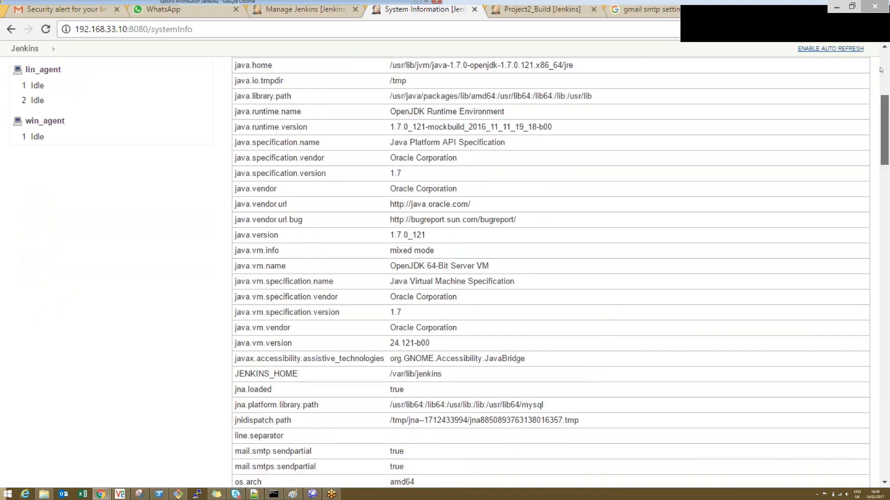
click(11, 29)
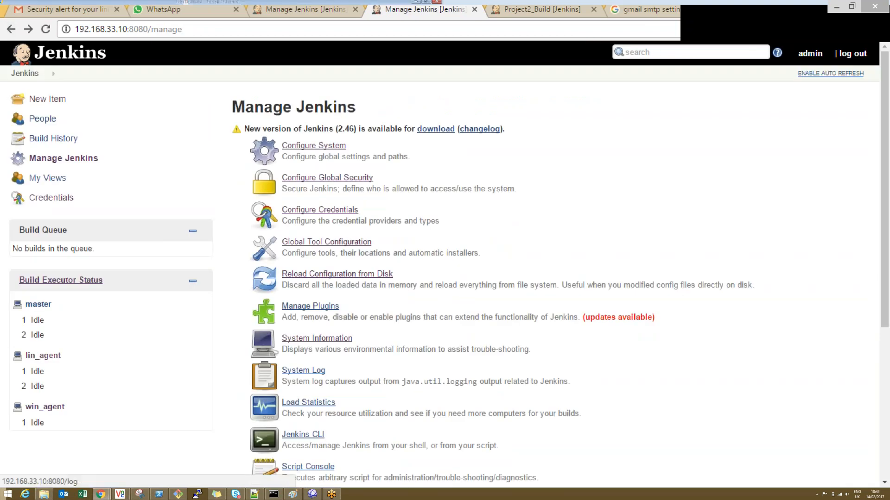
Step: Examine All Jenkins Logs in the System Log and the executor graph in Load Statistics, and return to Manage Jenkins
click(303, 371)
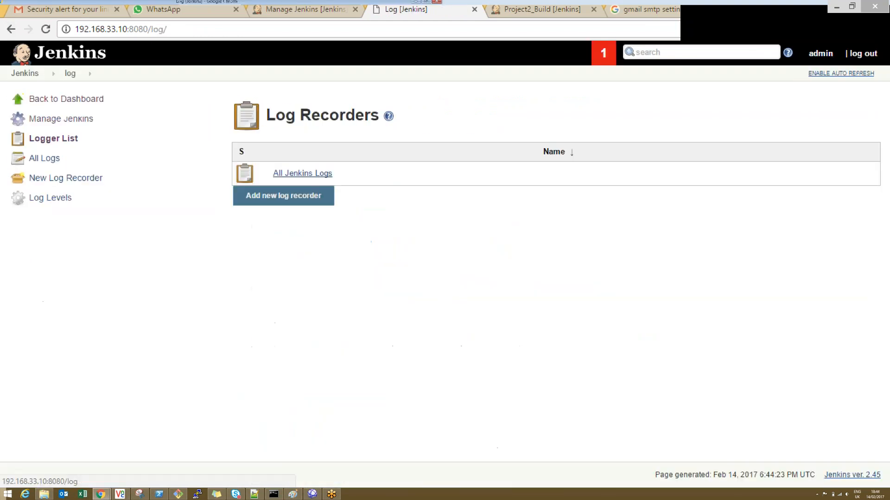
click(320, 177)
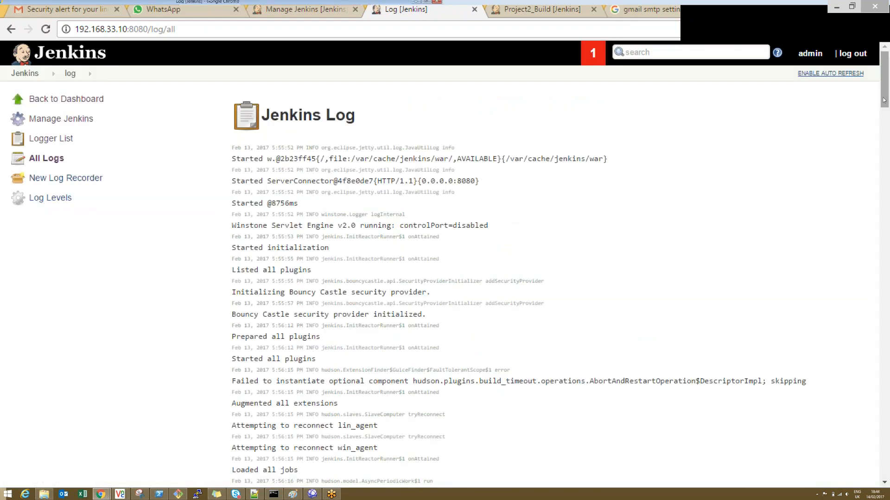
drag(884, 100, 882, 397)
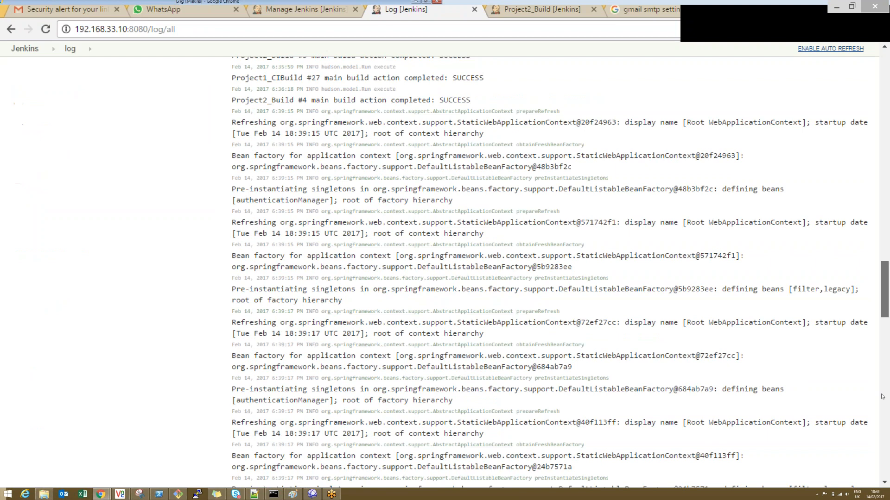
click(882, 396)
click(10, 29)
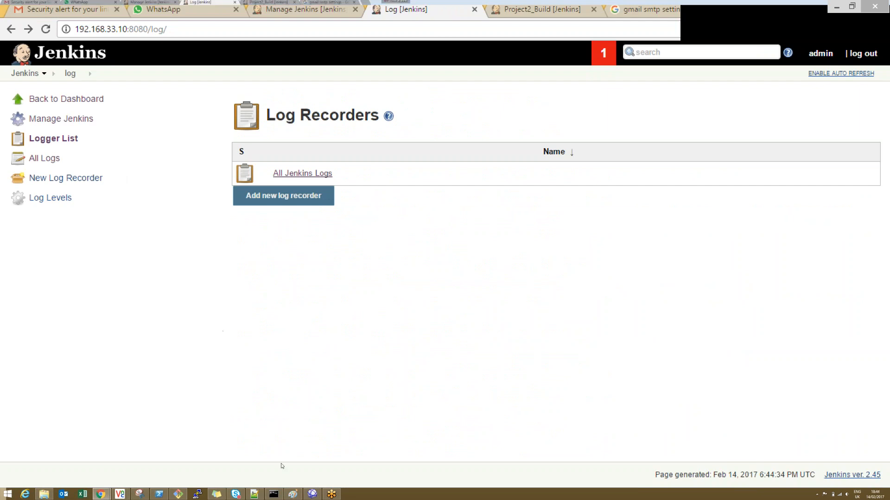
click(10, 29)
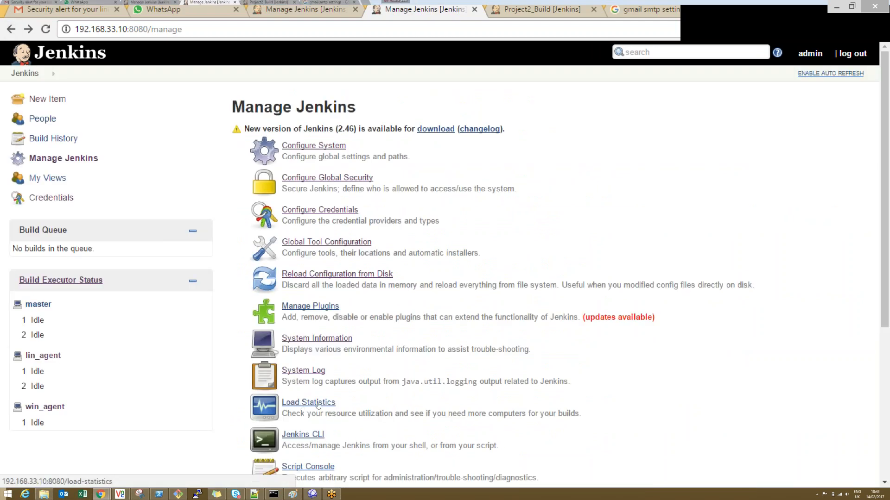
click(318, 403)
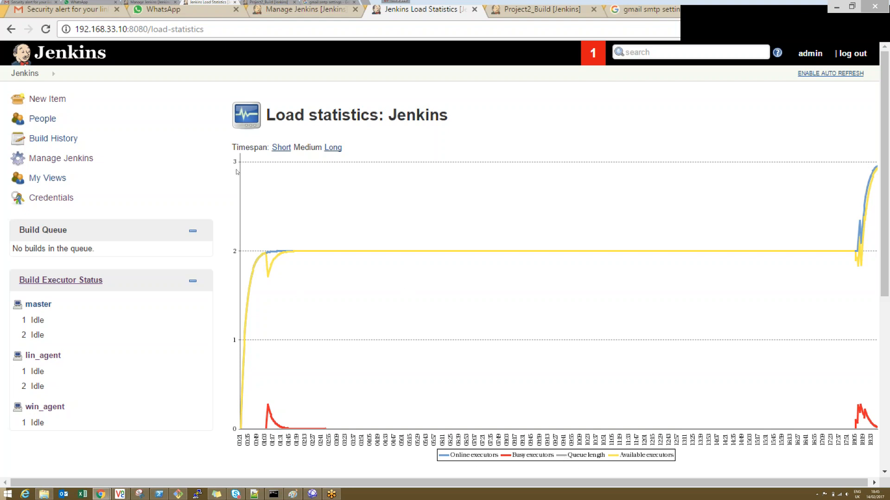
click(61, 158)
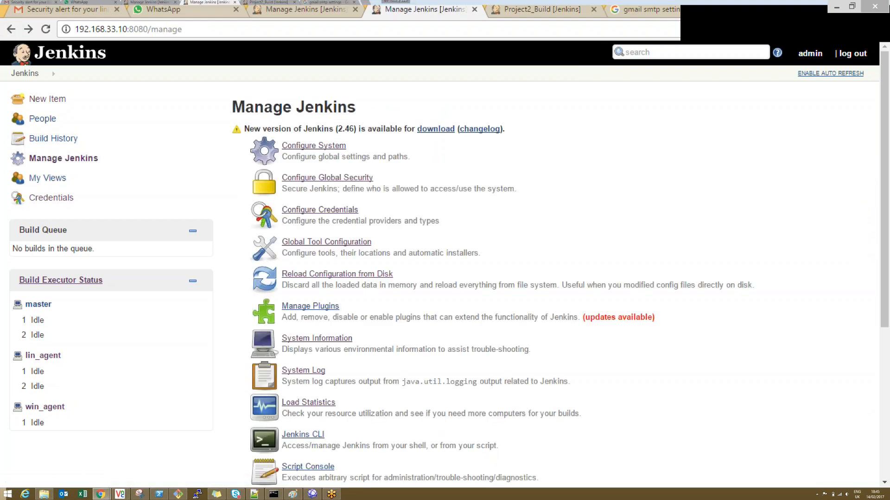
Step: Download jenkins-cli.jar from the Jenkins CLI page and copy it from Downloads into C:\DevOps_Practice
click(302, 434)
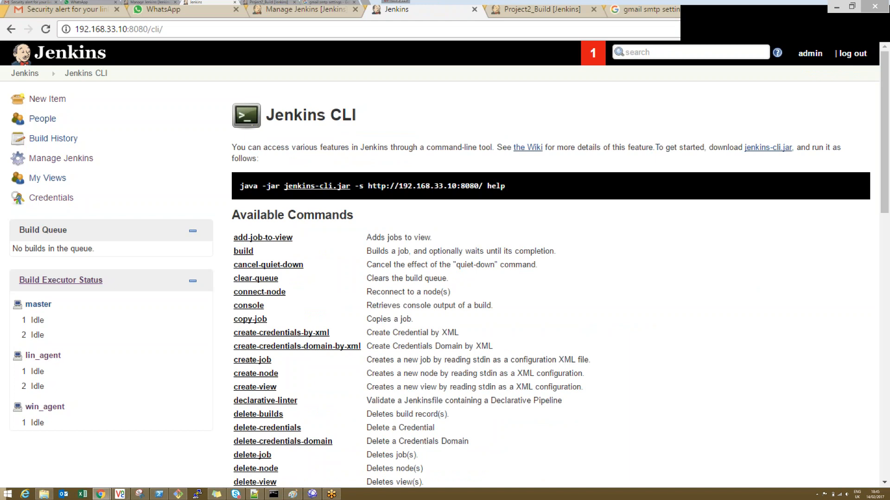
click(327, 188)
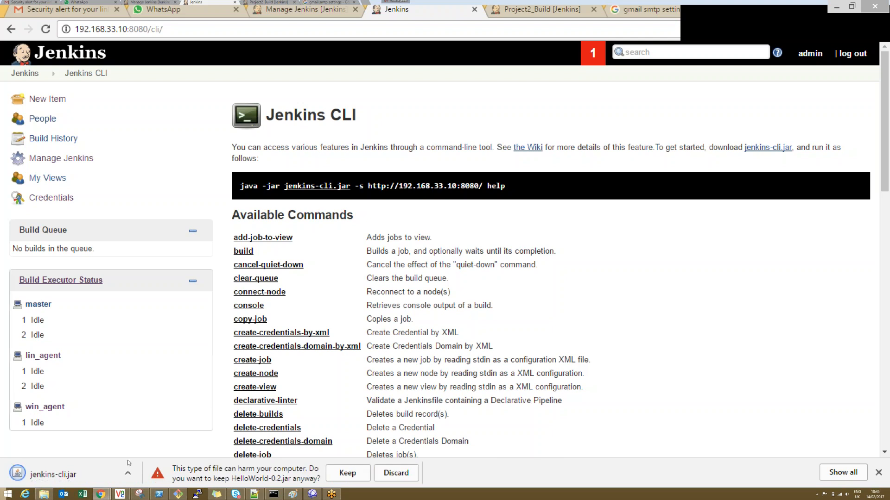
click(44, 494)
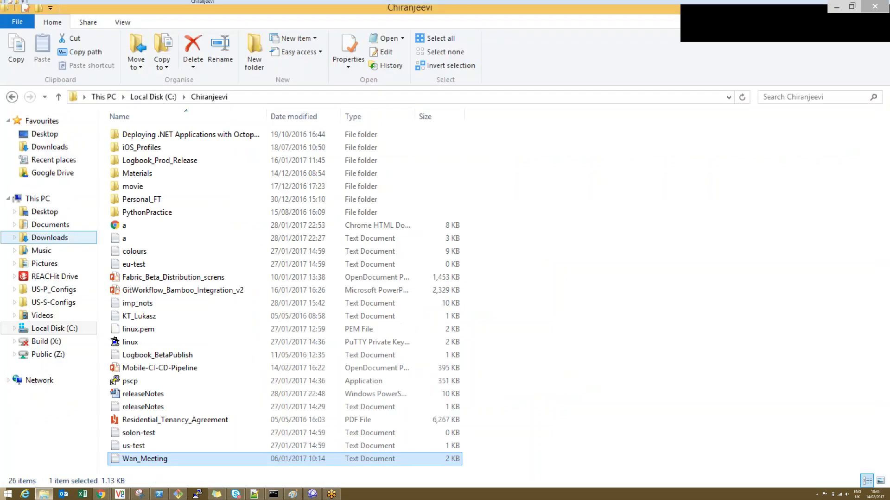
click(50, 148)
click(142, 135)
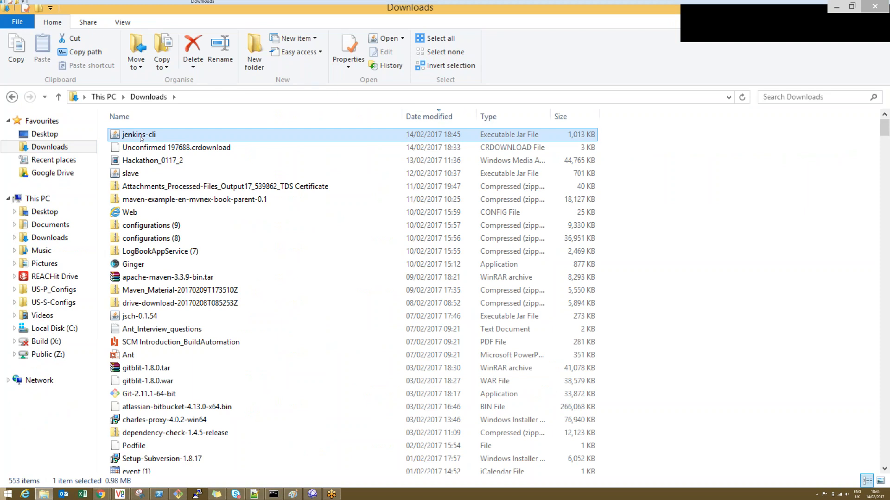
click(48, 329)
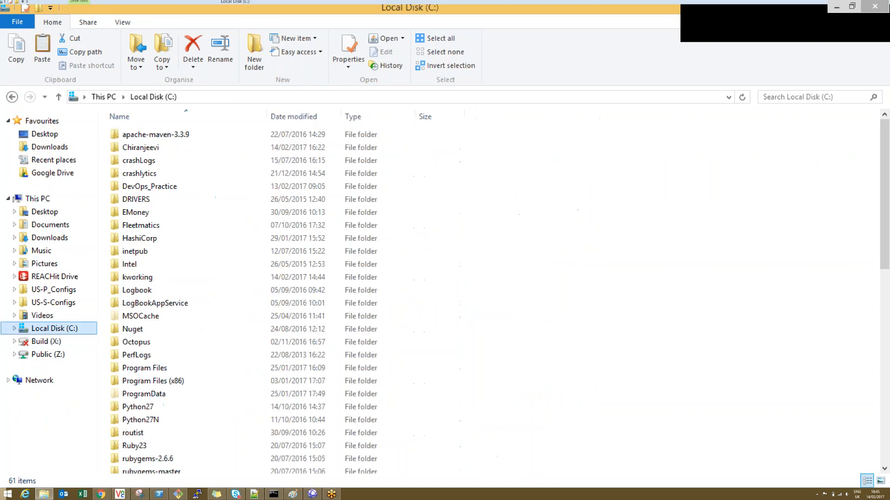
double_click(150, 186)
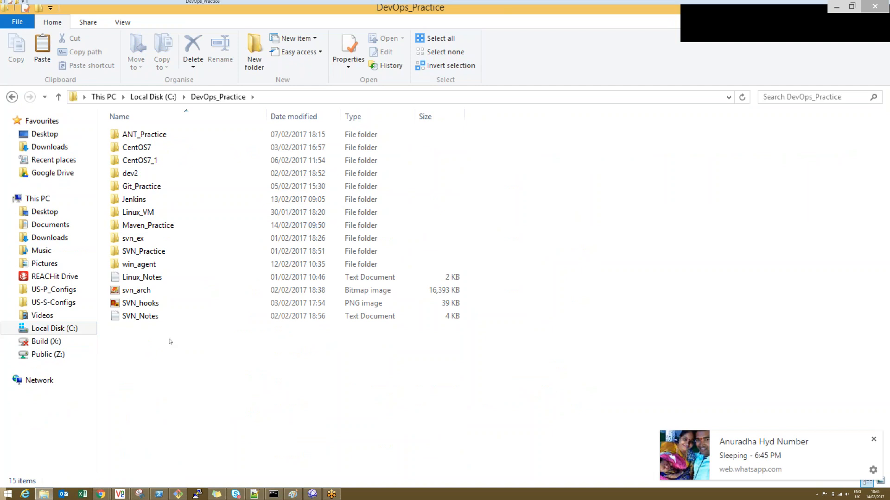
key(ctrl+v)
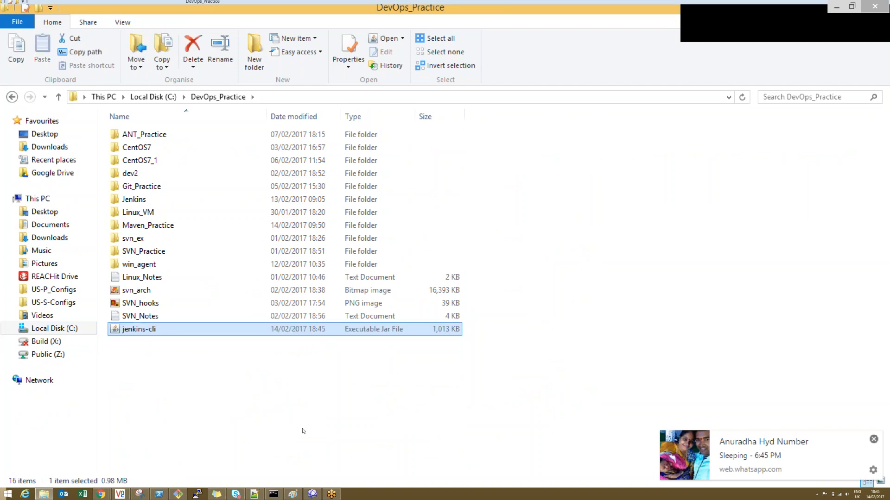
Step: Check the CLI command on the Jenkins CLI page and open a command prompt in the C:\DevOps_Practice folder
click(99, 495)
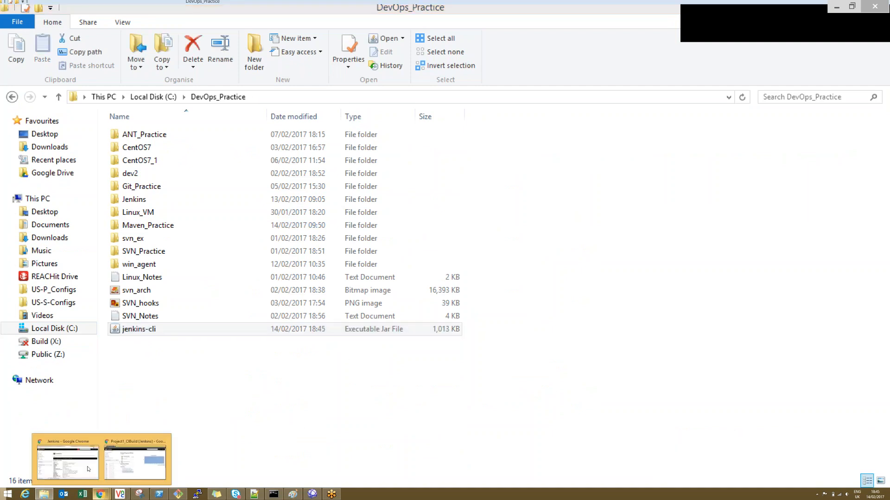
click(135, 463)
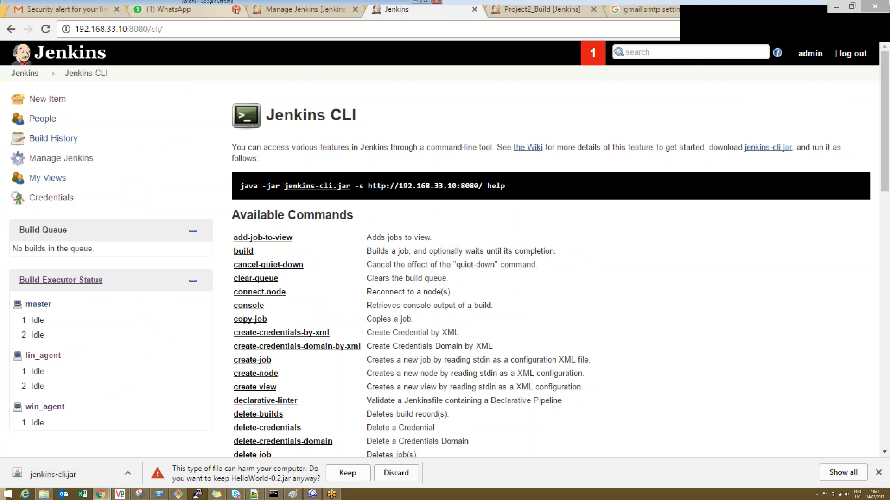
key(alt+Tab)
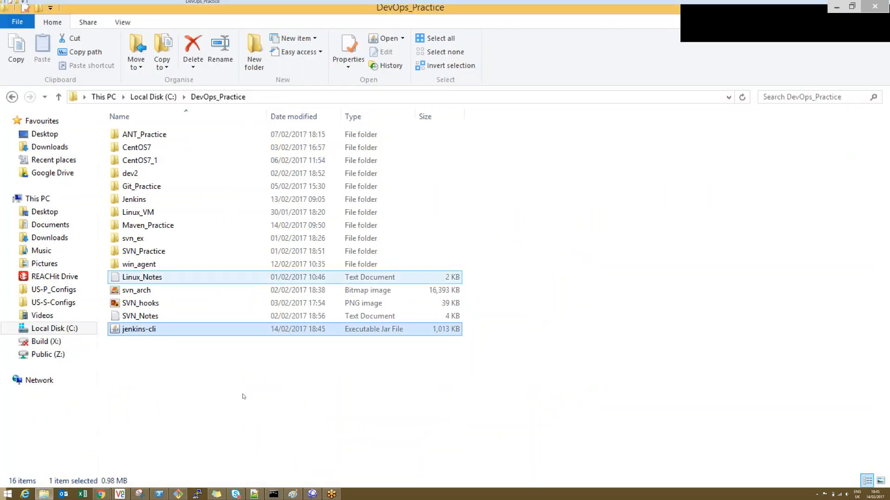
click(290, 97)
text(cmd)
key(Return)
text(java -)
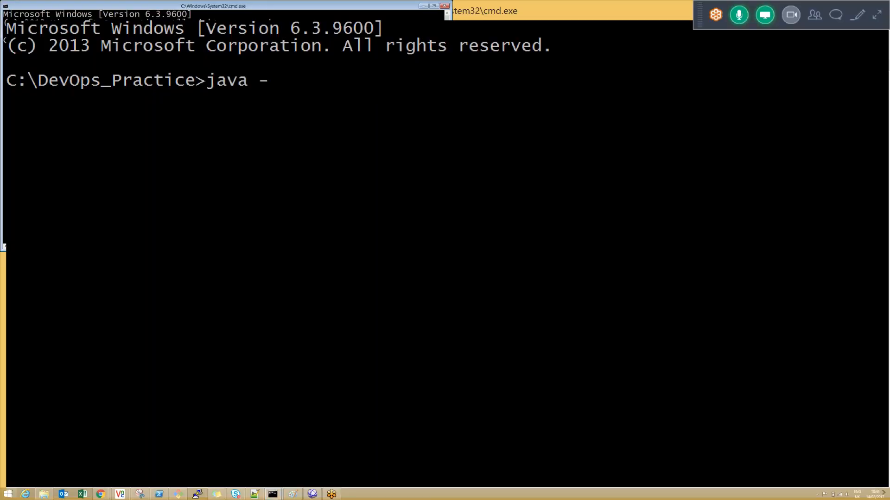
text(jar Jenkins1)
key(BackSpace)
key(BackSpace)
key(BackSpace)
key(BackSpace)
key(BackSpace)
key(BackSpace)
key(BackSpace)
key(BackSpace)
key(BackSpace)
key(BackSpace)
key(BackSpace)
key(BackSpace)
key(BackSpace)
key(BackSpace)
key(BackSpace)
key(BackSpace)
key(BackSpace)
key(BackSpace)
key(alt+Tab)
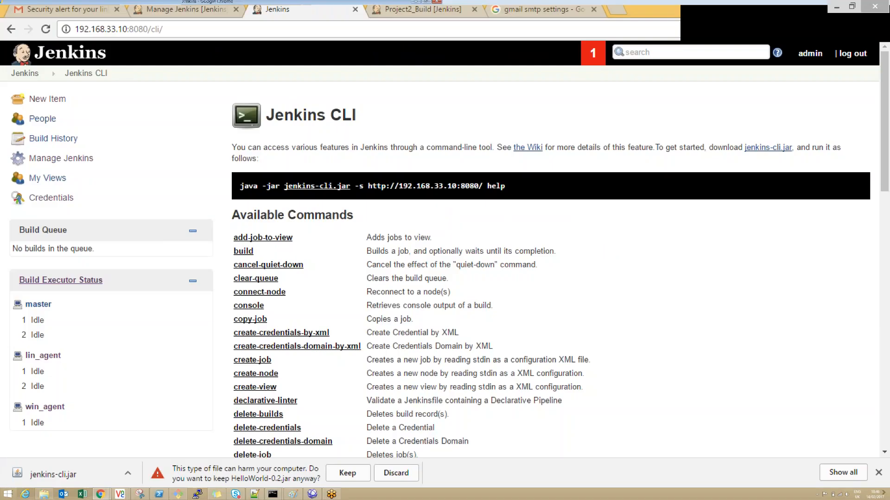
triple_click(372, 186)
key(ctrl+c)
key(alt+Tab)
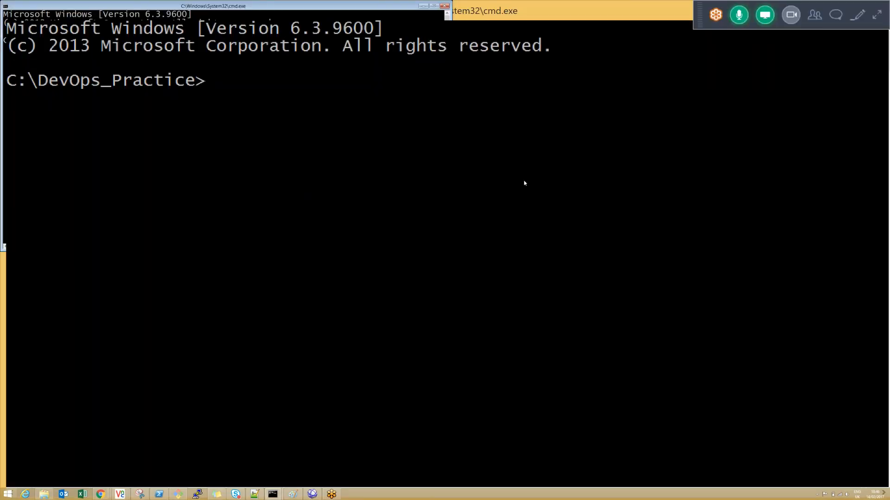
right_click(504, 204)
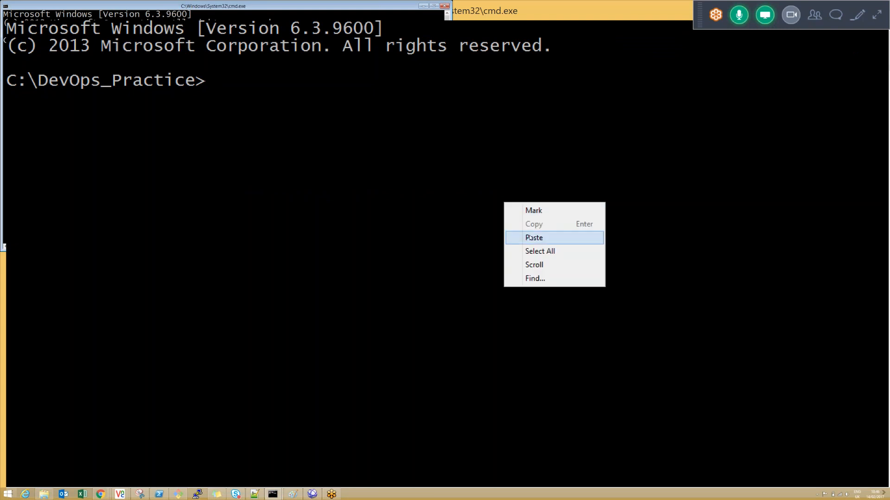
click(529, 236)
key(Return)
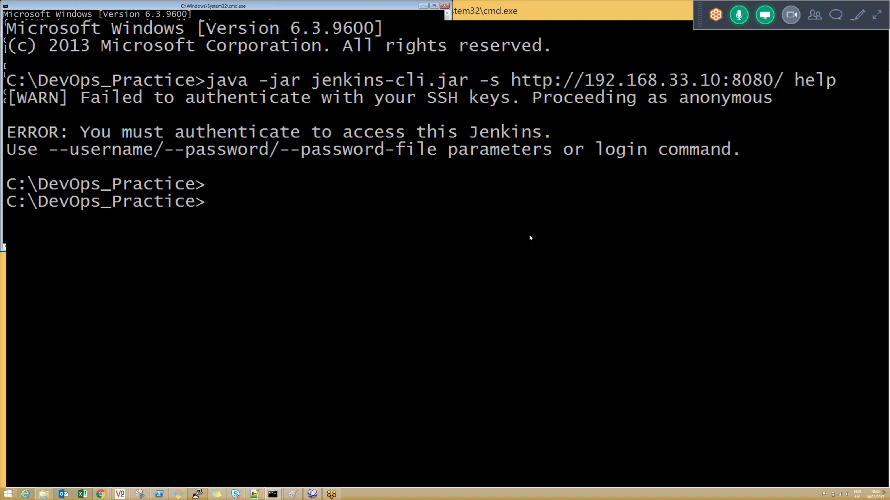
Step: Rerun the CLI help command with --username admin and --password followed by the account password
key(Up)
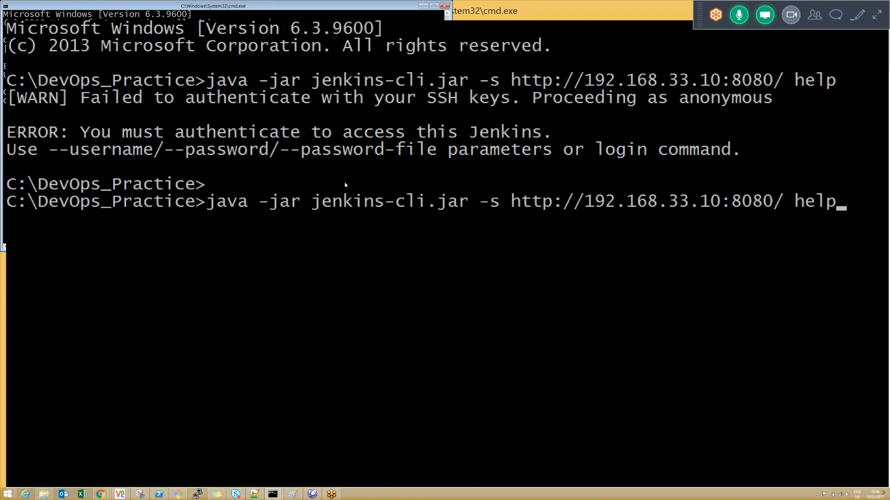
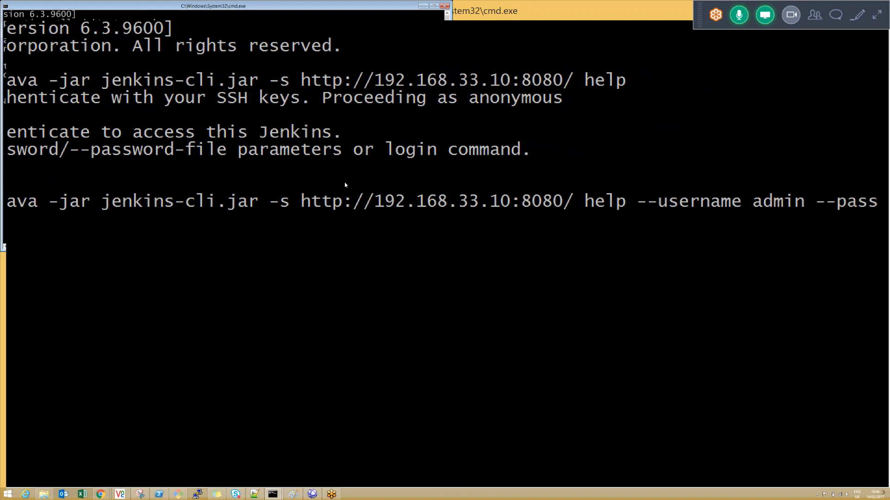
key(Return)
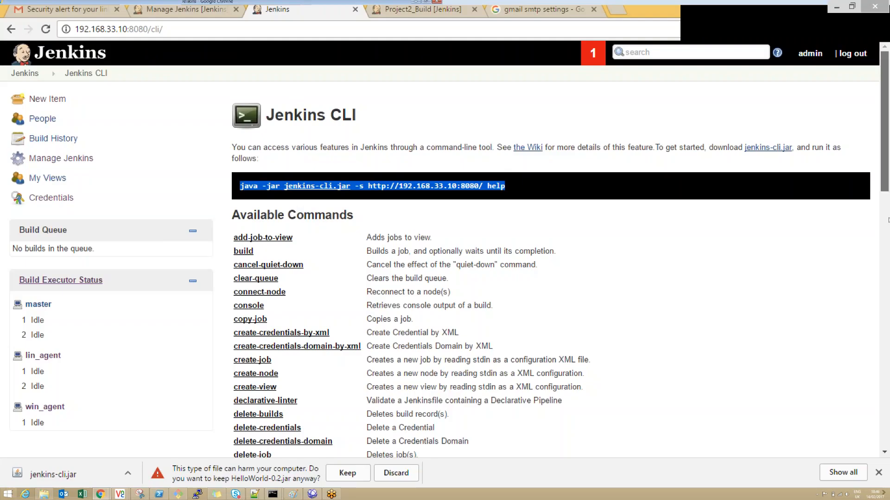
Step: Review the available commands on the Jenkins CLI page and examine the syntax of the build command
scroll(358, 110, down, 8)
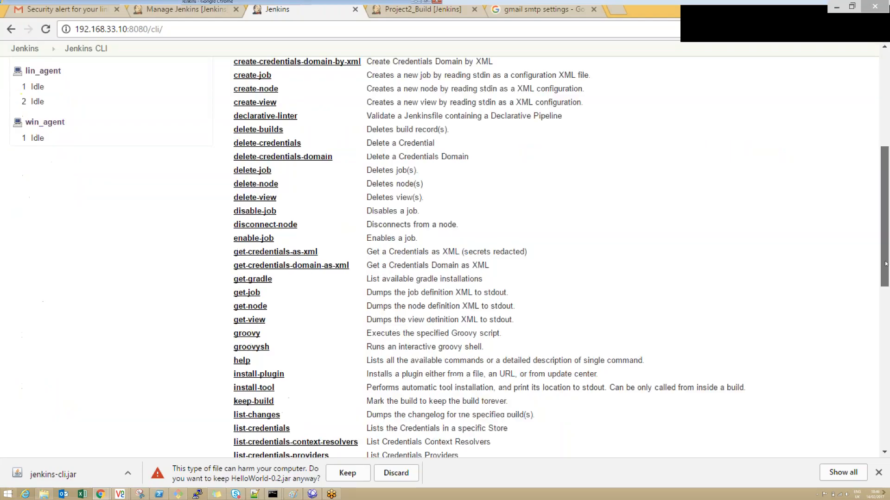
scroll(359, 110, up, 7)
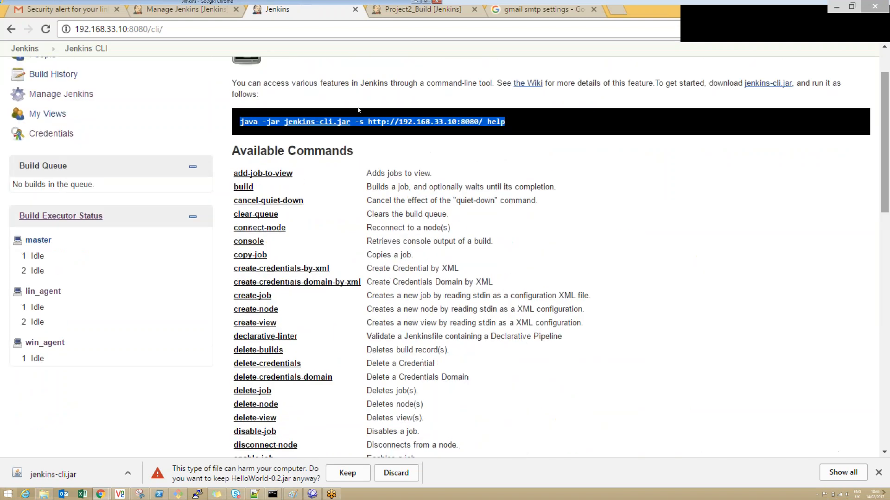
click(243, 187)
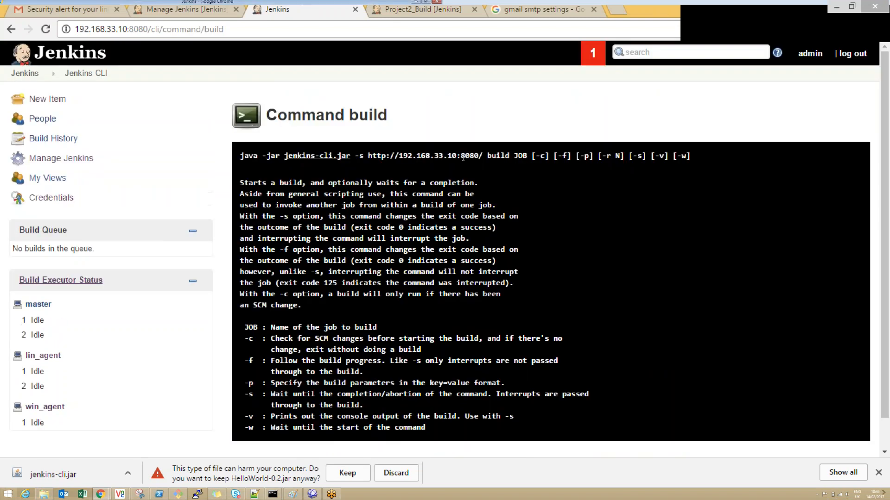
double_click(489, 157)
click(488, 157)
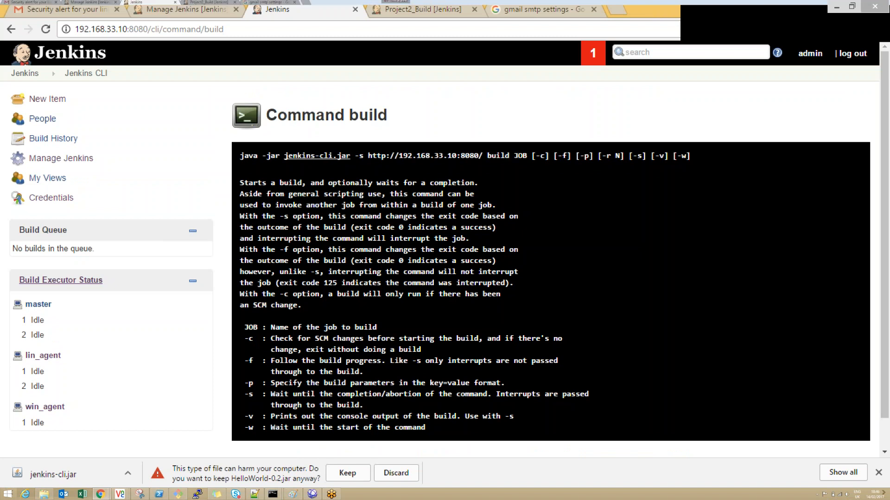
Step: Try to start a build through the CLI by replacing help with build Project1_CIBuild in the previous authenticated command
key(alt+Tab)
key(Up)
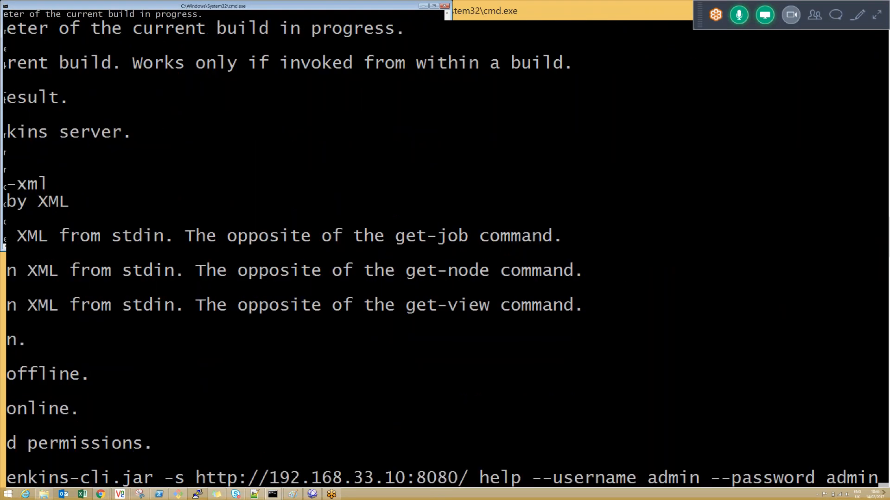
key(Left)
key(Left)
key(Left)
key(Left)
key(Left)
key(Left)
key(Left)
key(Left)
key(Left)
key(Left)
key(Left)
key(Left)
key(Left)
key(Left)
key(Left)
key(Left)
key(Left)
key(Left)
key(Left)
key(Left)
key(BackSpace)
key(BackSpace)
key(BackSpace)
key(BackSpace)
text(build)
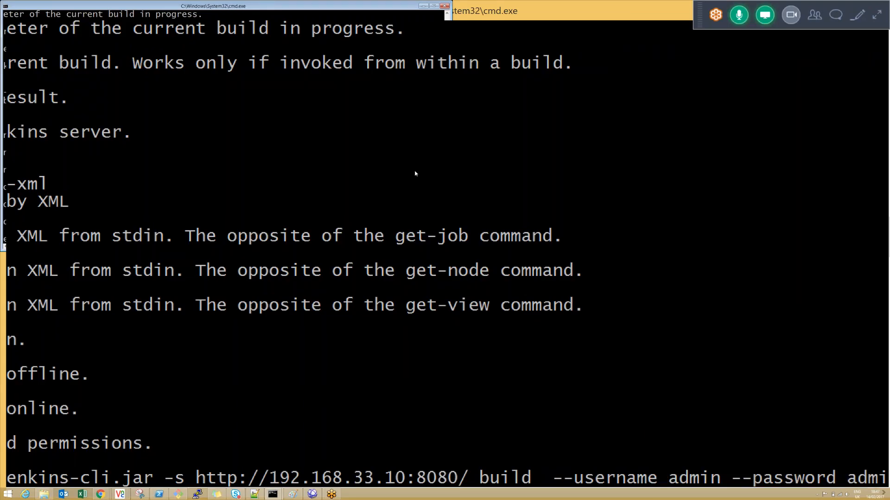
text(Project1_CIBuild)
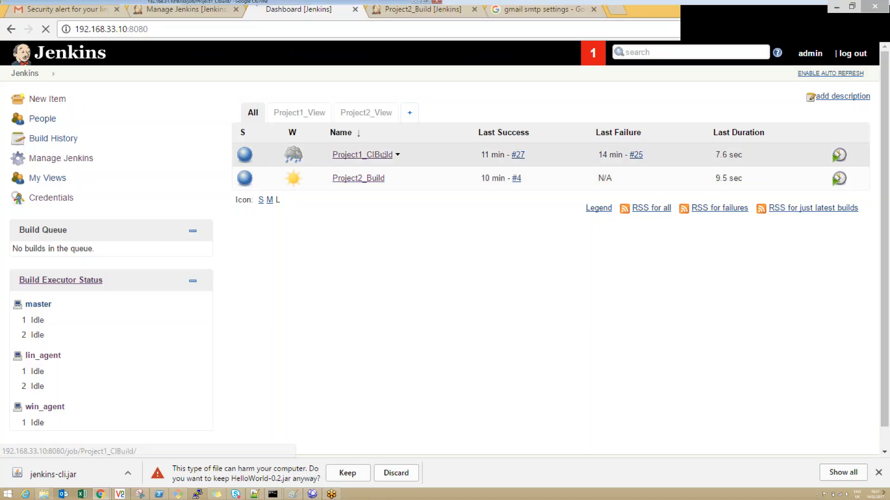
Step: Replace the job name in the recalled CLI build command with the name copied from the Project1_CIBuild project page
click(366, 155)
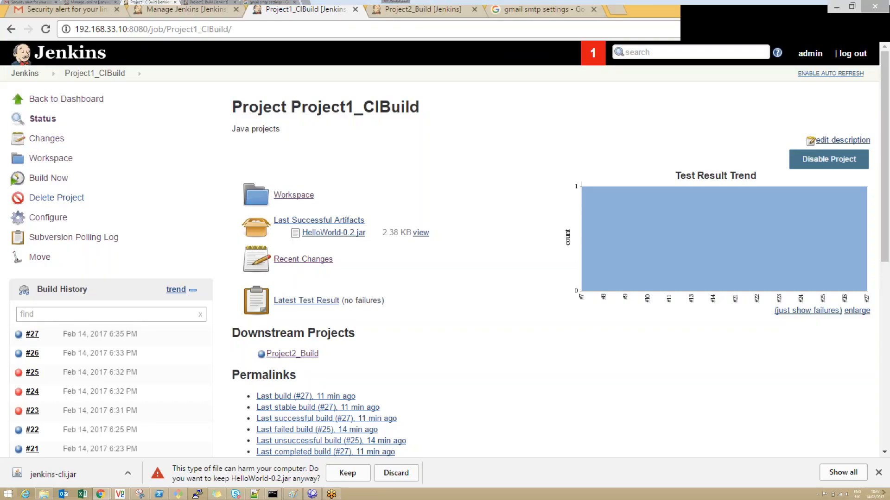
drag(419, 107, 290, 107)
key(ctrl+c)
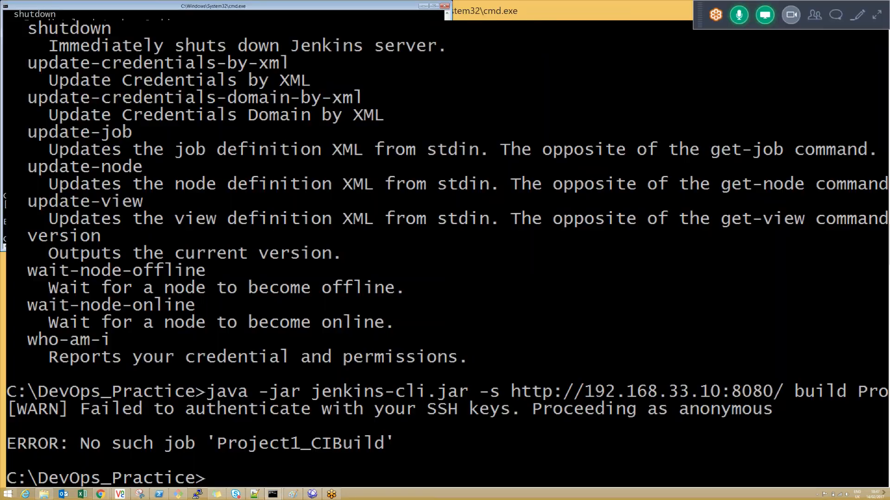
key(Up)
key(Left)
key(Left)
key(Left)
key(Left)
key(Left)
key(Left)
key(Left)
key(Left)
key(Left)
key(Left)
key(Left)
key(Left)
key(Left)
key(Left)
key(Left)
key(Left)
key(Left)
key(Left)
key(Left)
key(Left)
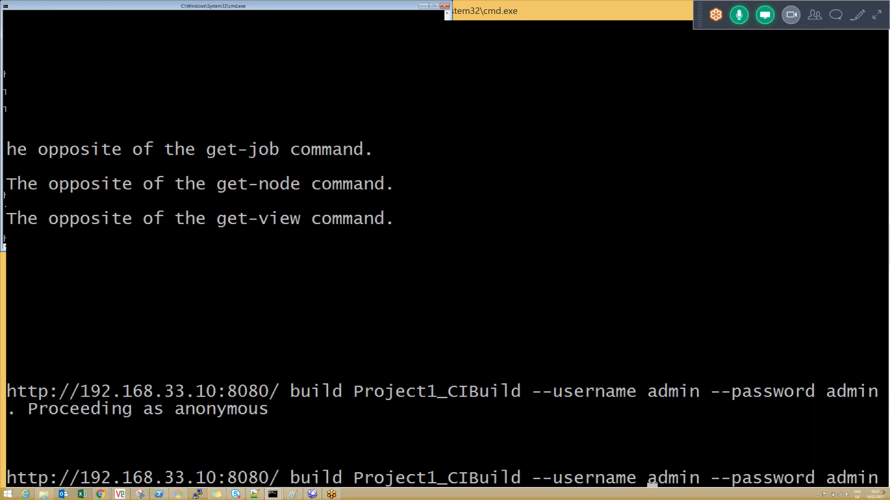
key(Right)
key(Right)
key(BackSpace)
key(BackSpace)
key(BackSpace)
key(BackSpace)
key(BackSpace)
key(BackSpace)
key(BackSpace)
key(BackSpace)
key(BackSpace)
key(BackSpace)
key(BackSpace)
key(BackSpace)
key(BackSpace)
key(BackSpace)
key(BackSpace)
key(BackSpace)
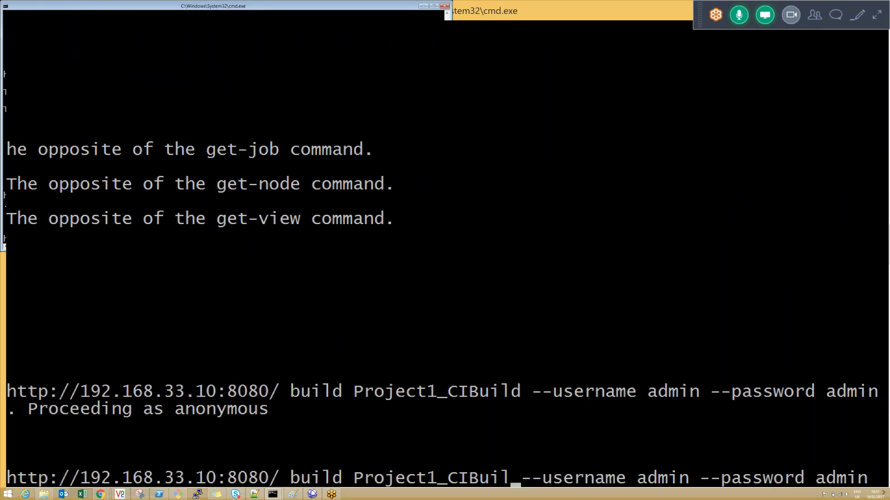
right_click(248, 125)
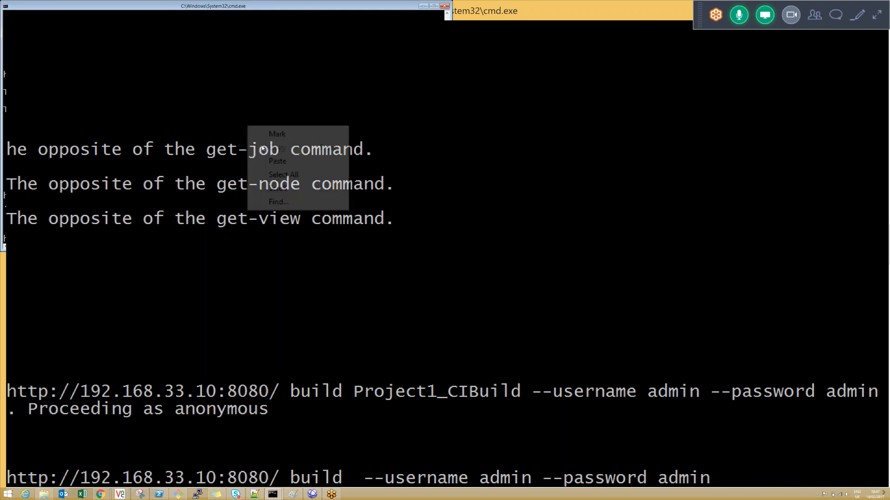
click(269, 158)
Step: Return to the Jenkins CLI page through Manage Jenkins and examine the build command's syntax and options again
key(alt+Tab)
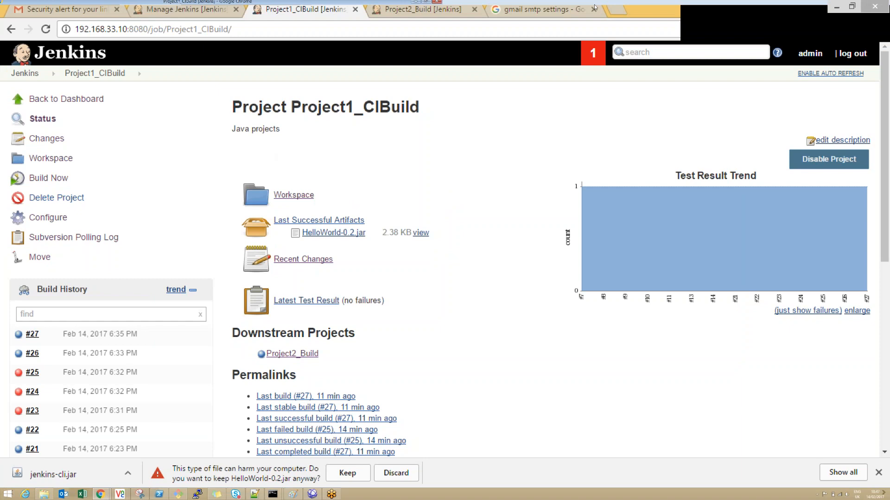
click(426, 10)
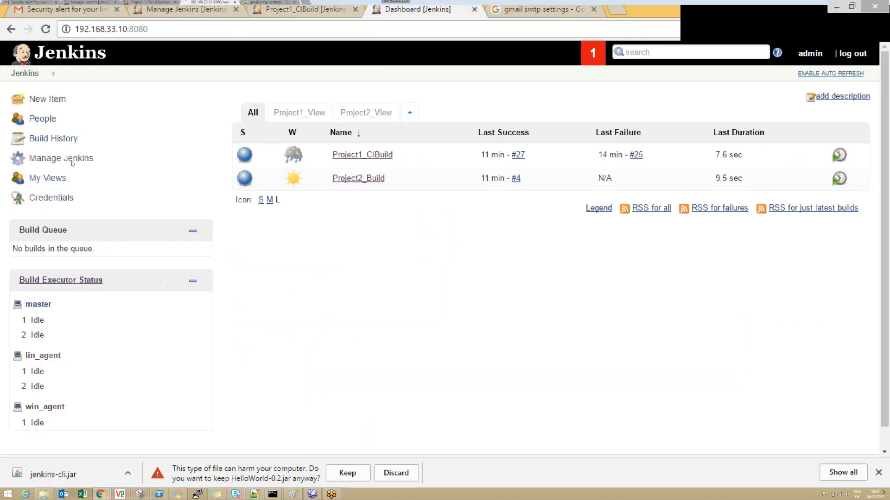
click(61, 157)
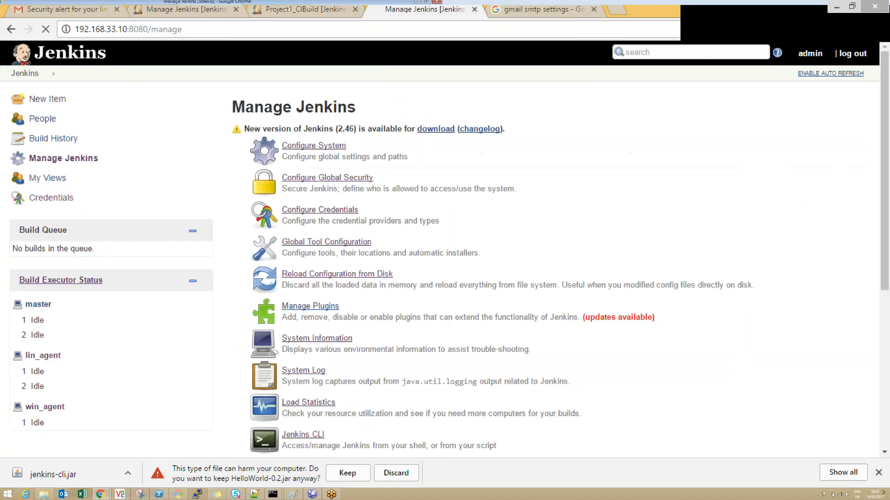
click(303, 434)
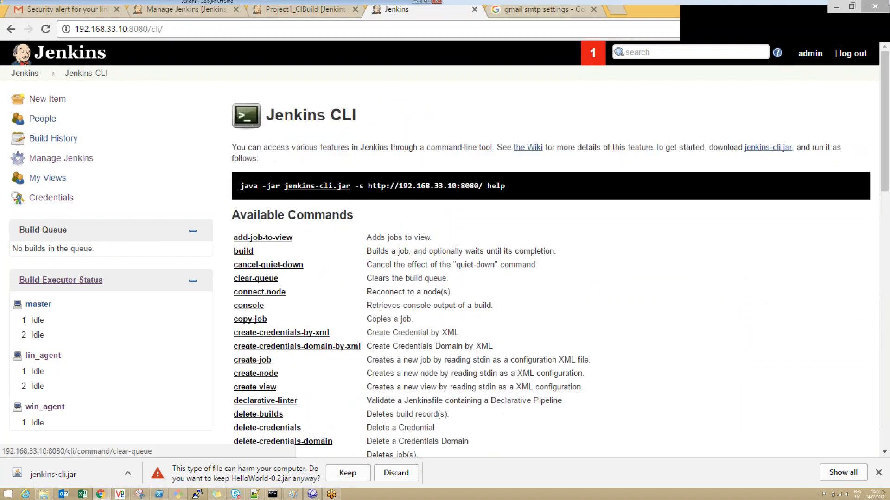
click(243, 250)
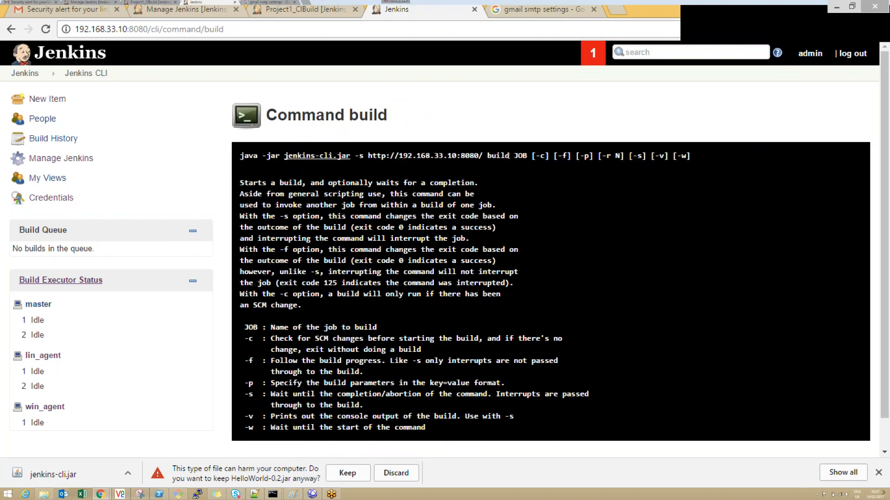
Step: Run the prepared Project1_CIBuild build command in the Command Prompt and refresh the project page in Chrome to check the build history
key(alt+Tab)
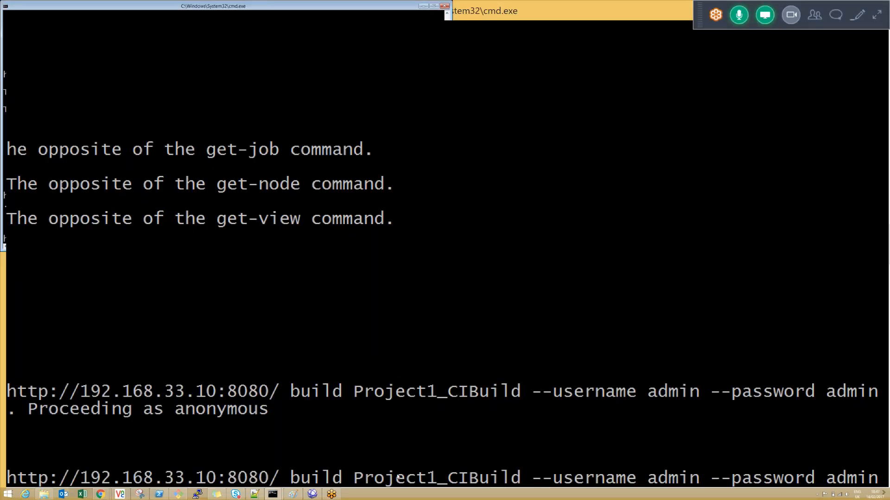
key(Return)
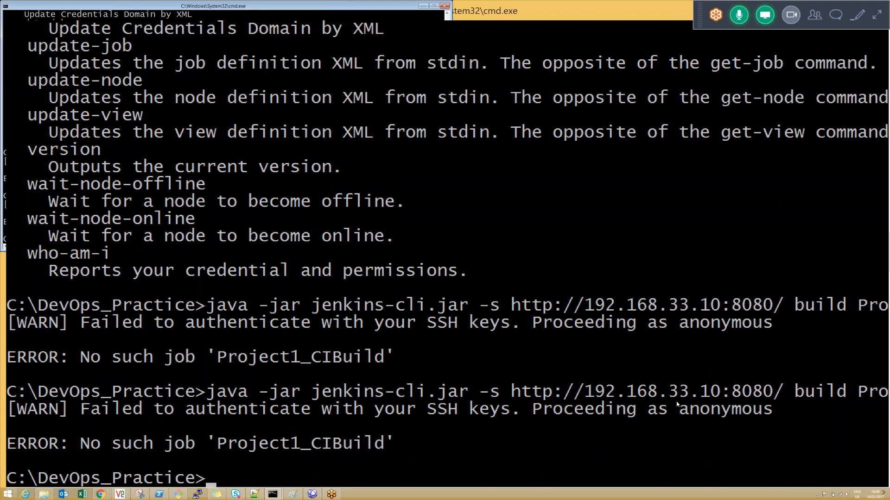
key(alt+Tab)
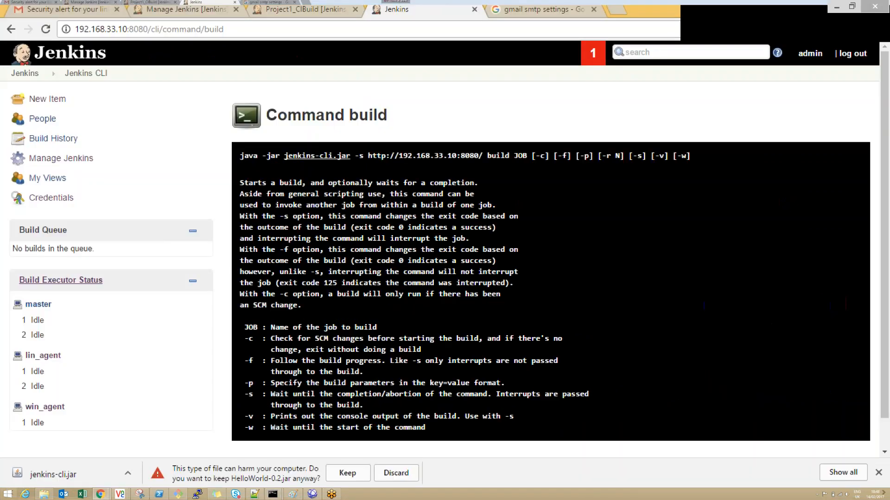
click(302, 9)
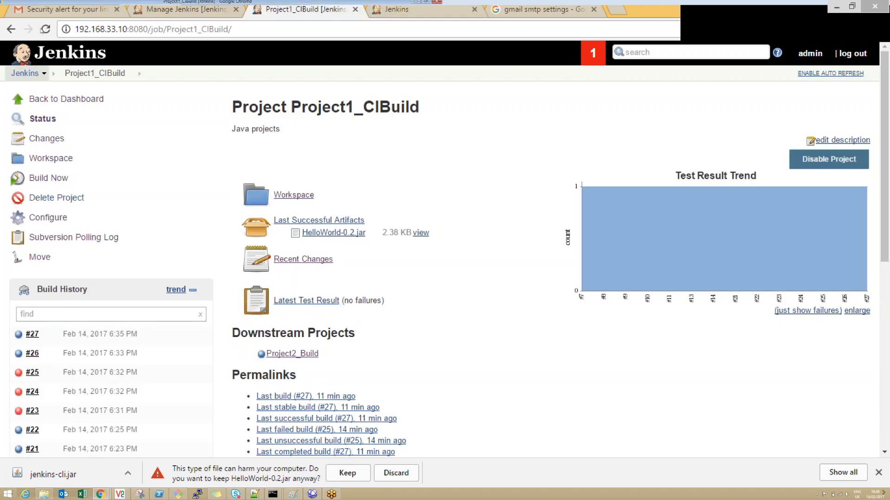
click(45, 30)
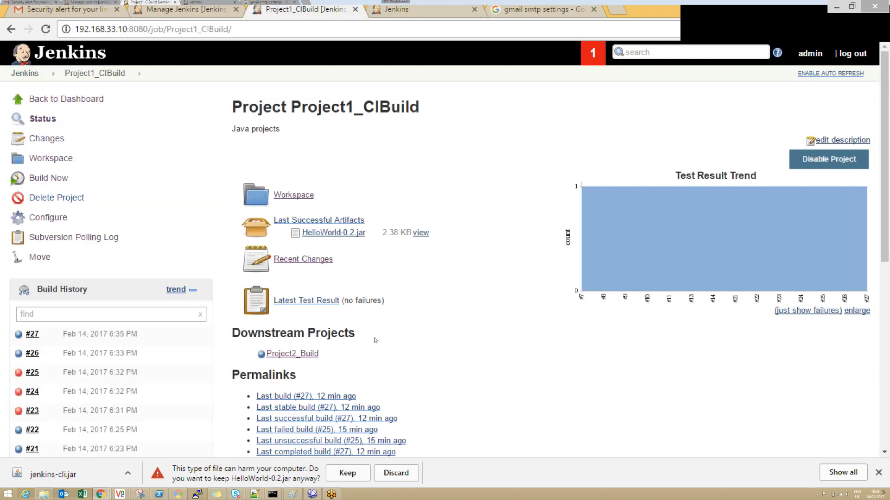
Step: Review the build command's options on the Jenkins CLI page, and retry the authenticated Project1_CIBuild command with the -v option appended
key(ctrl+Tab)
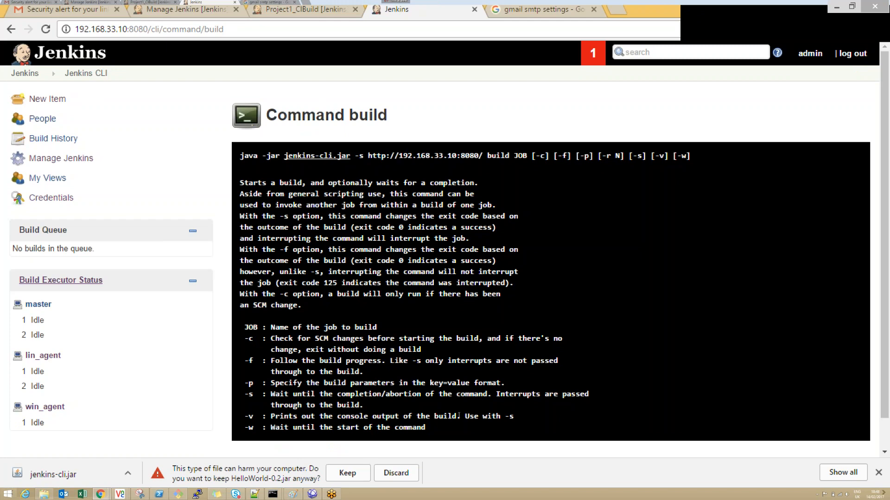
scroll(444, 246, down, 1)
key(alt+Tab)
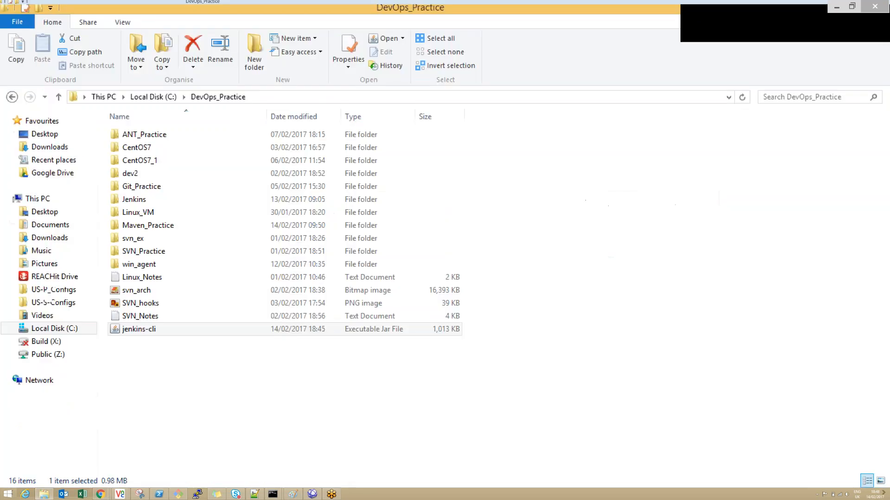
key(alt+Tab)
key(Up)
key(Left)
key(Left)
key(Left)
key(Left)
key(Left)
key(Left)
key(Left)
key(Left)
key(Left)
key(Left)
key(Left)
key(Left)
key(Left)
key(Left)
key(Left)
key(Left)
key(Left)
key(Left)
key(Left)
key(Left)
key(Left)
key(Left)
key(Left)
key(Left)
key(Left)
key(Left)
key(Left)
key(Left)
key(Left)
key(Left)
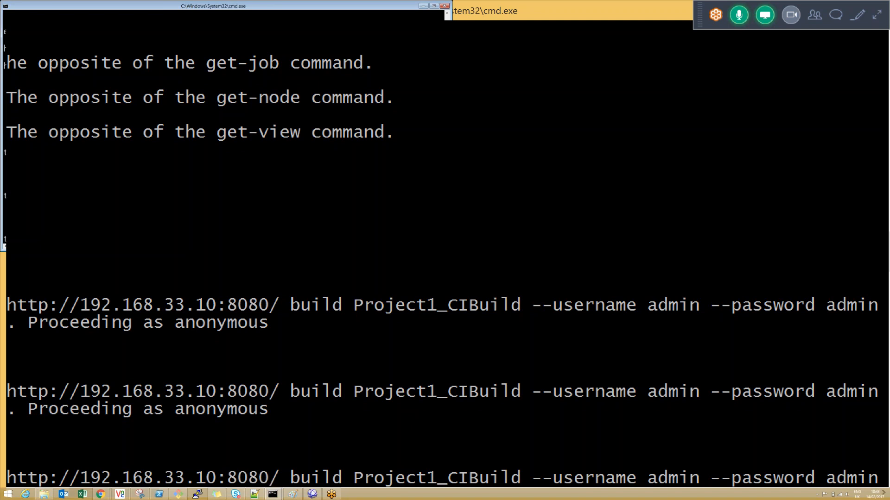
key(Return)
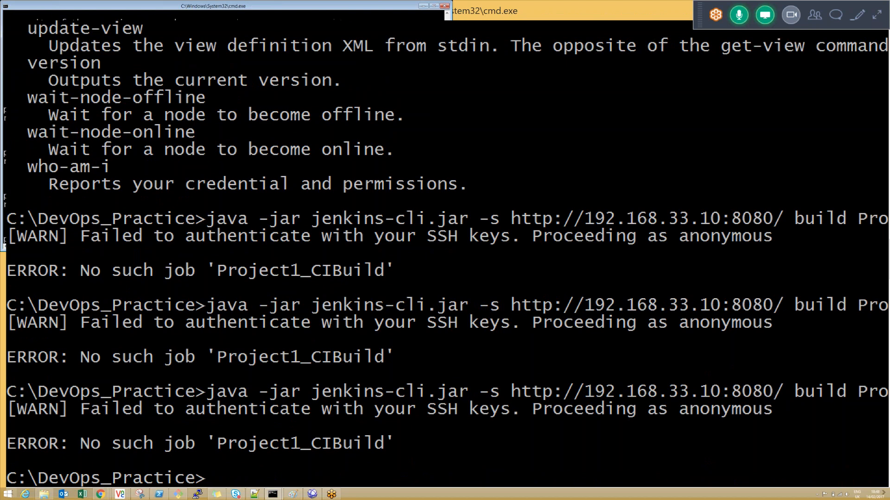
key(Up)
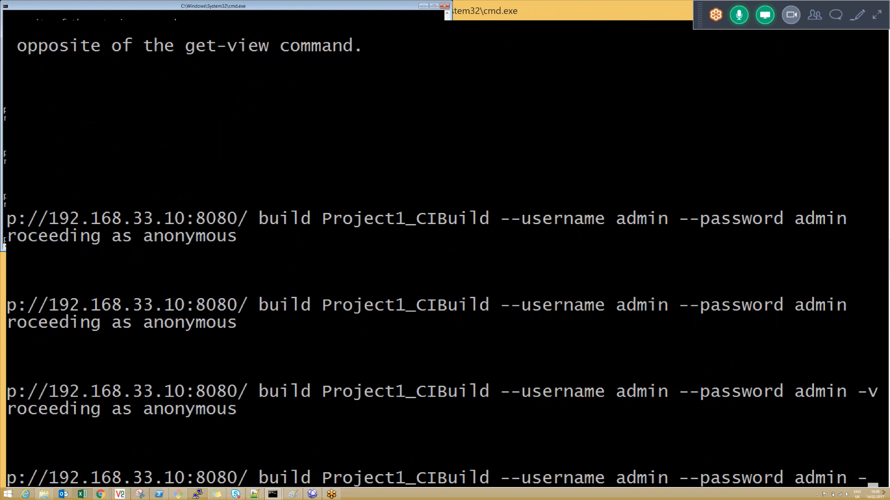
key(Left)
key(Left)
key(Left)
key(Left)
key(Left)
key(Left)
key(Left)
key(Left)
key(Left)
key(Left)
key(Left)
key(Left)
key(Left)
key(Left)
key(Left)
key(Left)
key(Left)
key(Left)
key(Left)
key(Left)
key(Left)
key(Left)
key(Left)
key(Left)
key(Left)
key(Left)
key(Left)
key(Left)
key(Left)
key(BackSpace)
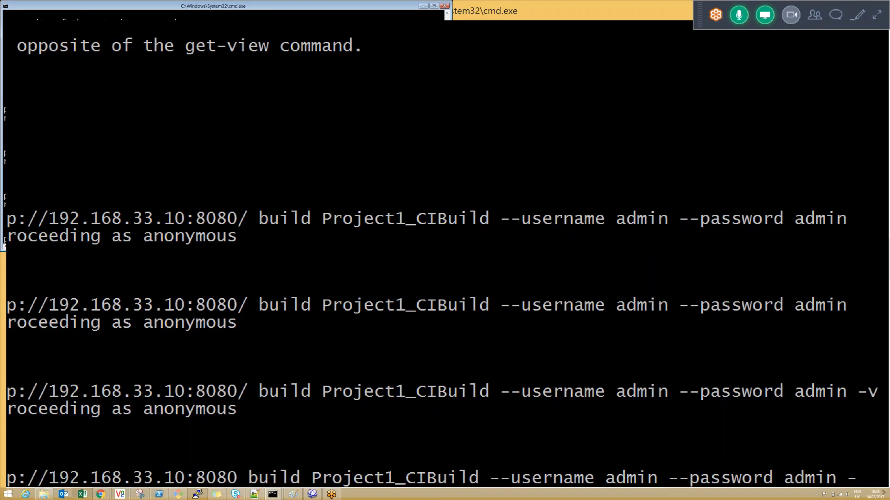
Step: Copy the CLI syntax from java -jar through build on the Command build page and paste it into the Command Prompt
key(alt+Tab)
key(alt+Tab)
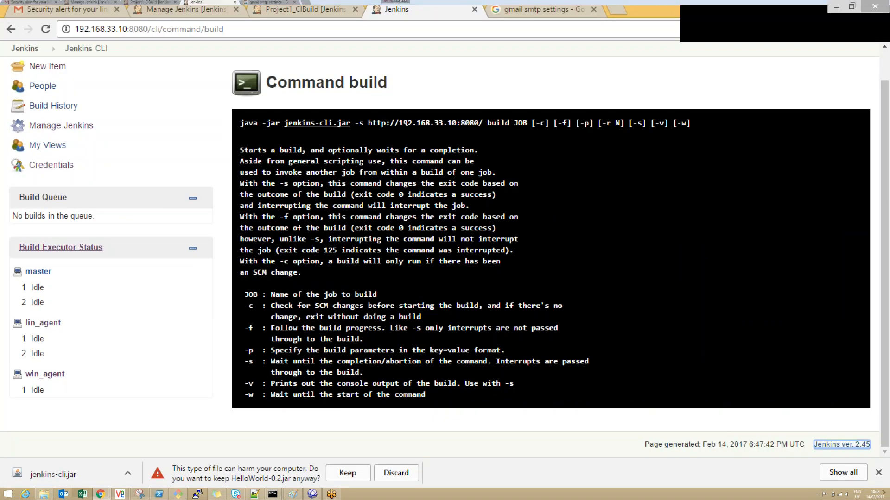
drag(240, 123, 511, 123)
key(ctrl+c)
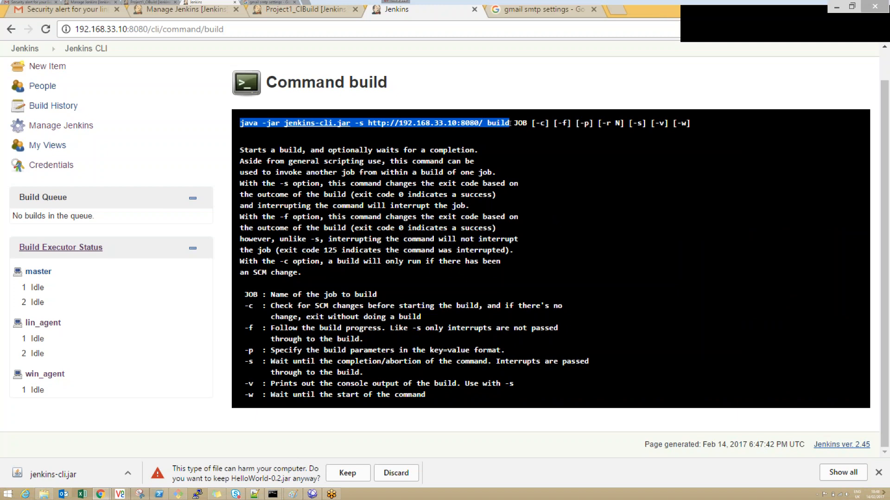
key(alt+Tab)
scroll(473, 186, down, 1)
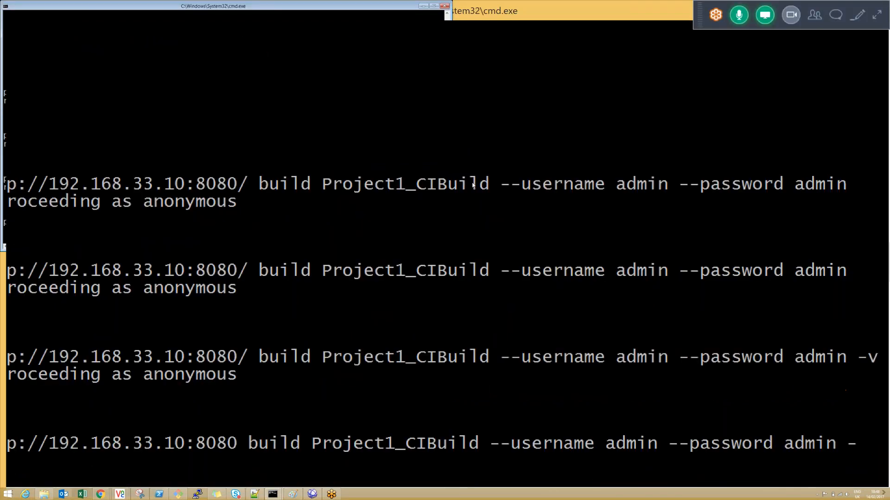
right_click(473, 186)
click(494, 221)
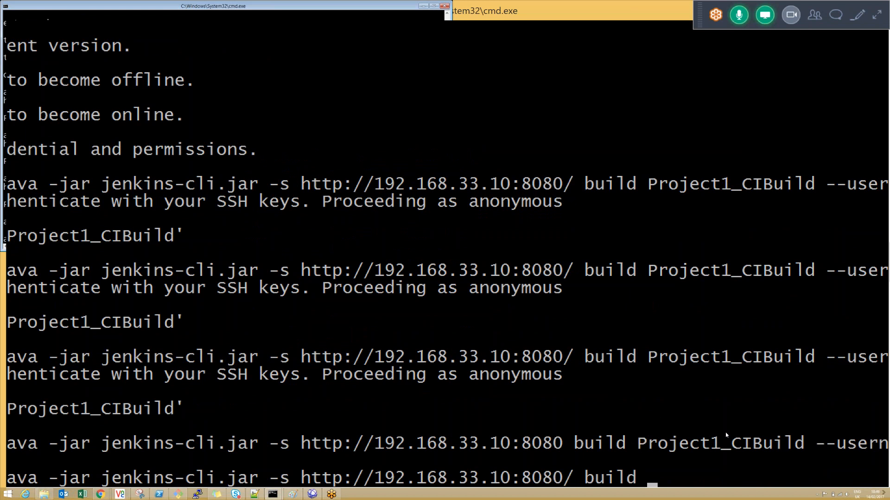
Step: Append the job name Project1_CIBuild, copied from the project page's address, to the pasted build command and run it without credentials
key(alt+Tab)
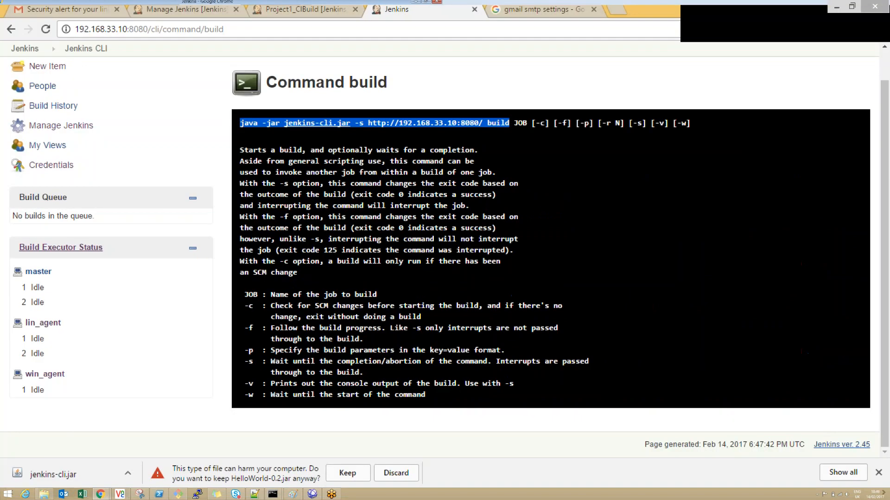
double_click(520, 123)
key(ctrl+shift+Tab)
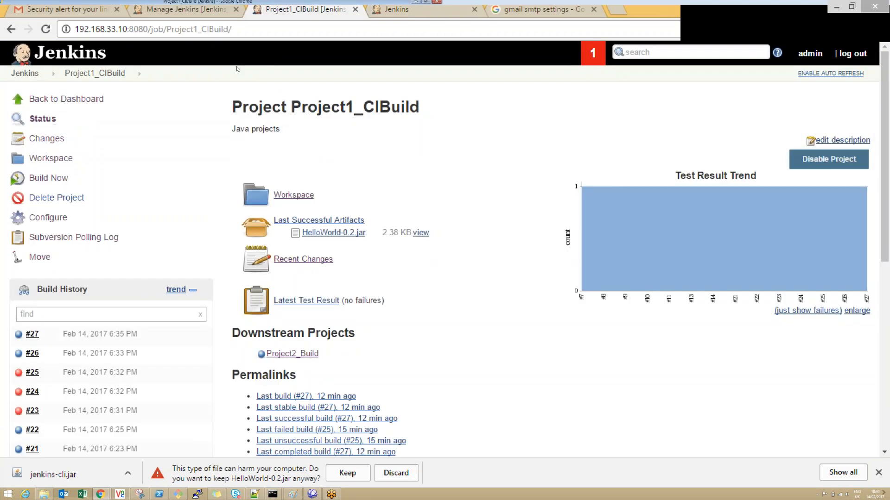
drag(167, 29, 228, 30)
key(ctrl+c)
key(alt+Tab)
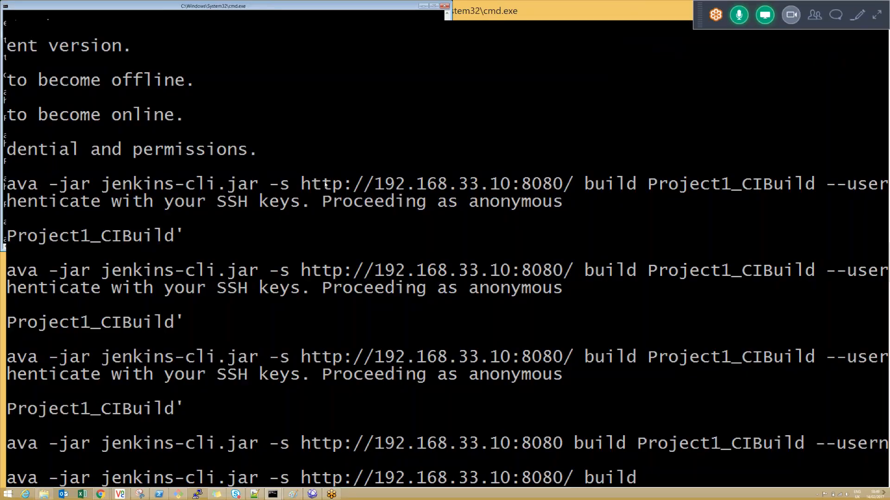
right_click(323, 170)
click(347, 206)
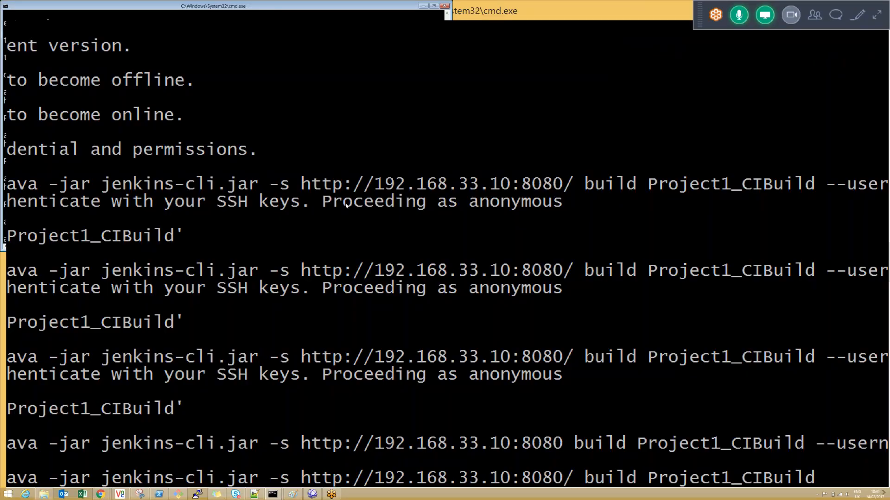
double_click(162, 13)
drag(102, 474, 143, 476)
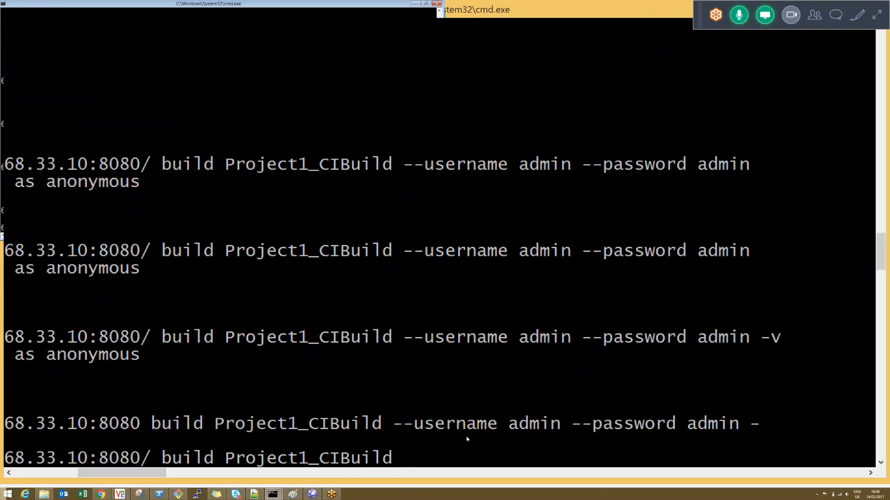
key(Return)
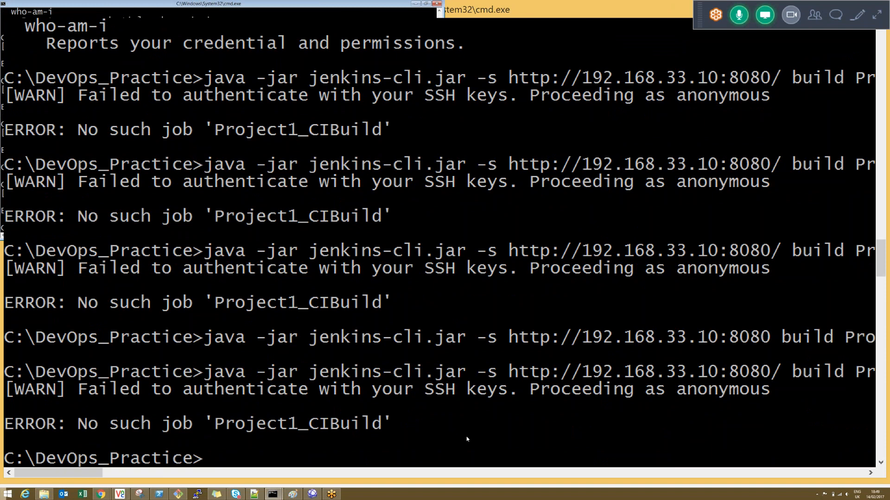
Step: Retry the Project1_CIBuild build command with the --username option and a user's login name added
key(Up)
text(-)
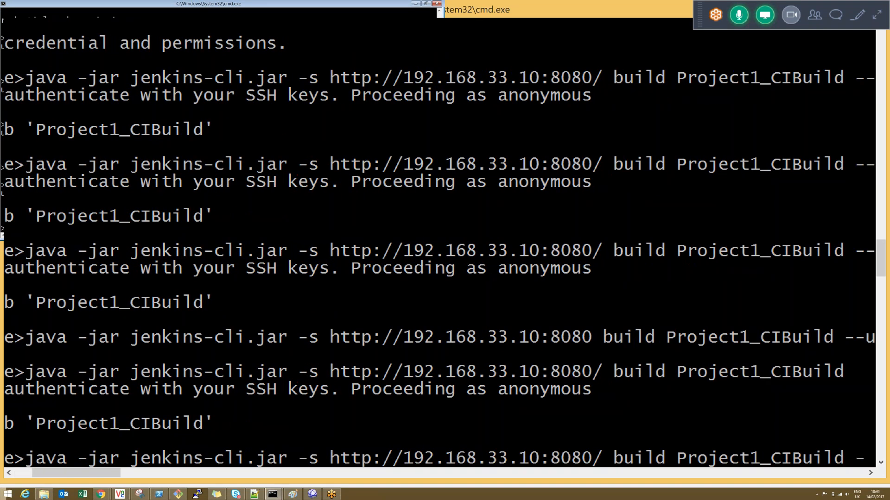
text(-username harry)
key(Return)
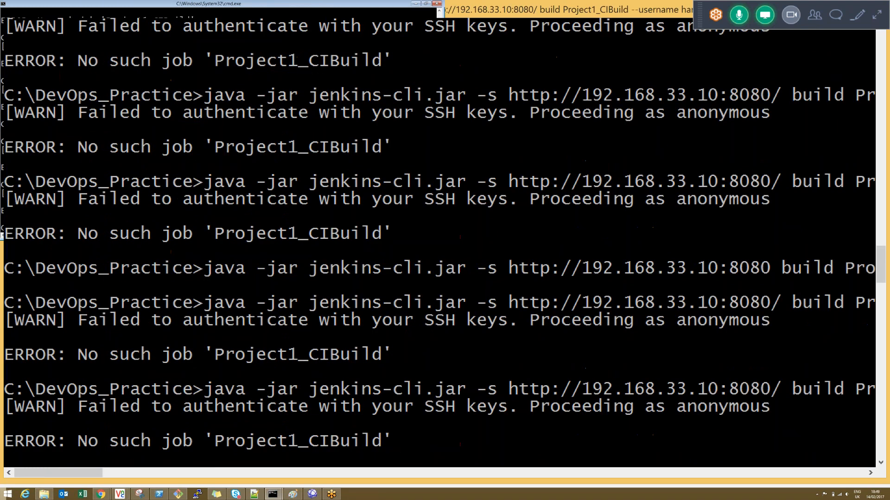
Step: Switch to Chrome, turn off Enable security in Configure Global Security, and apply and save the configuration
key(alt+Tab)
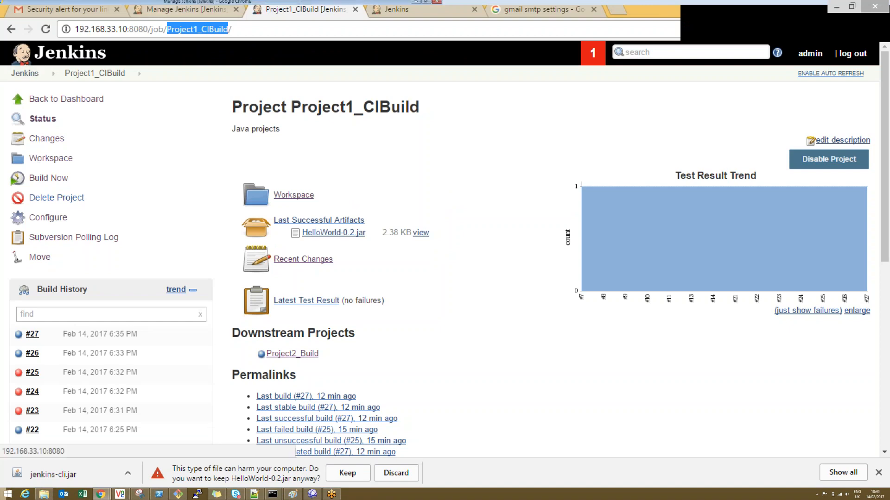
click(187, 9)
click(327, 178)
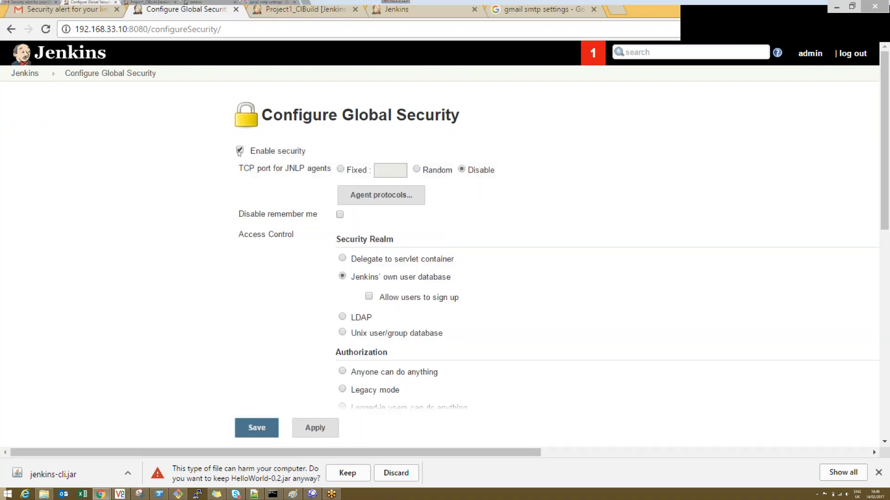
click(239, 150)
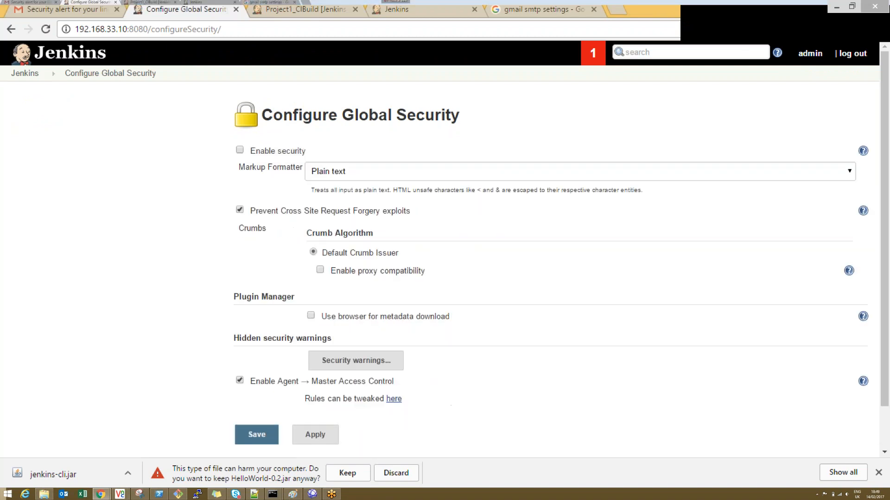
click(314, 434)
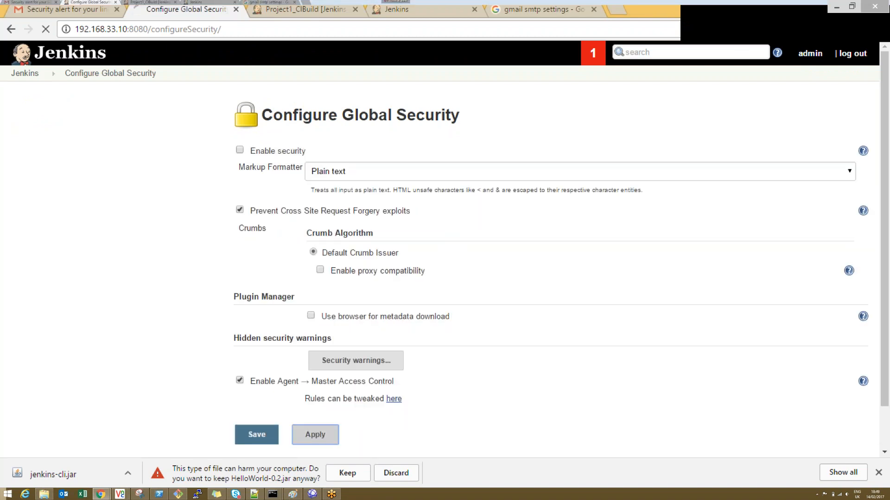
click(264, 436)
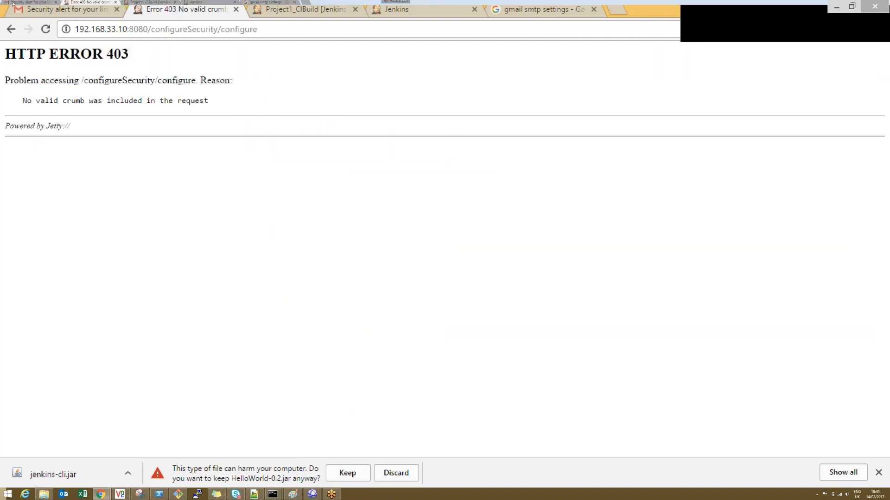
Step: Return to Configure Global Security, turn on Enable security, turn off Prevent Cross Site Request Forgery exploits, and save
click(10, 29)
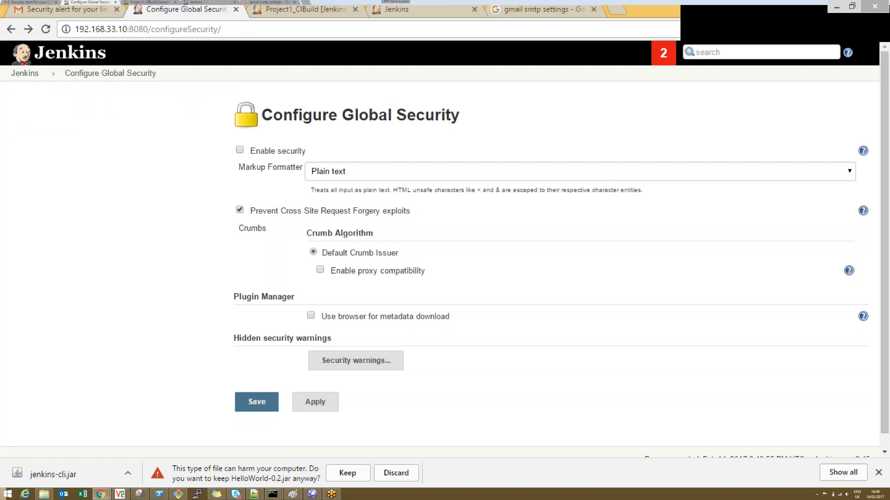
click(240, 151)
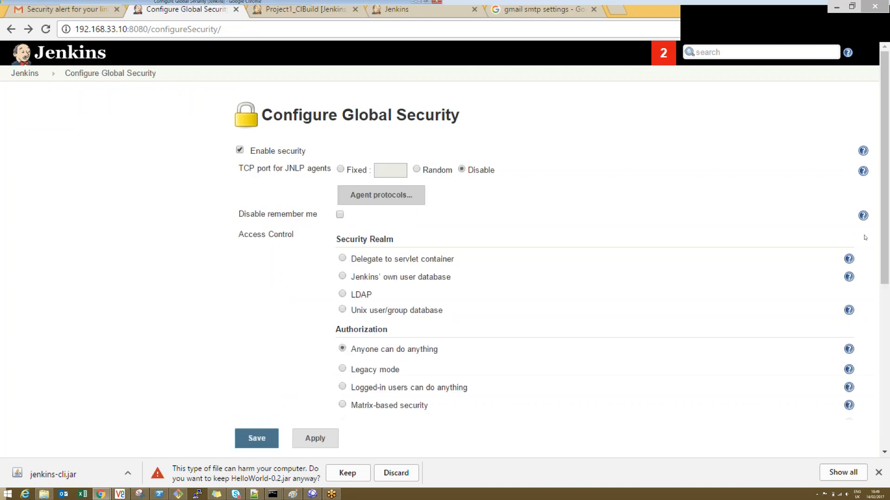
scroll(463, 232, down, 6)
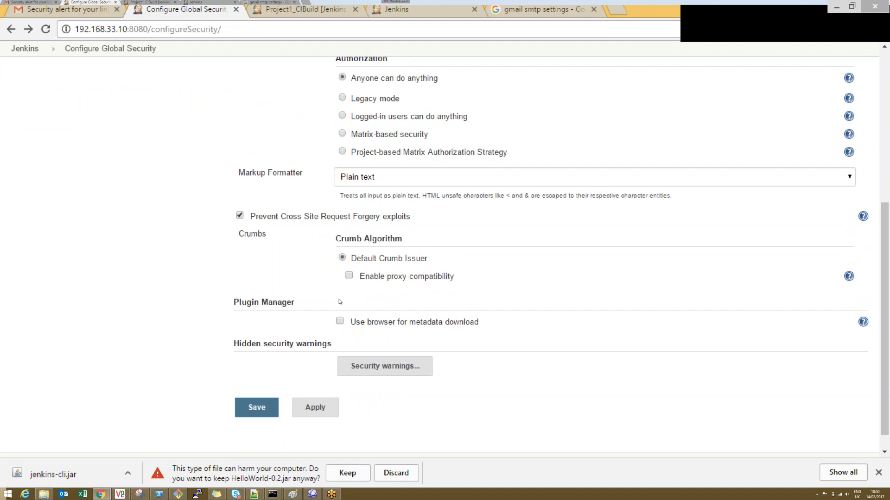
click(878, 473)
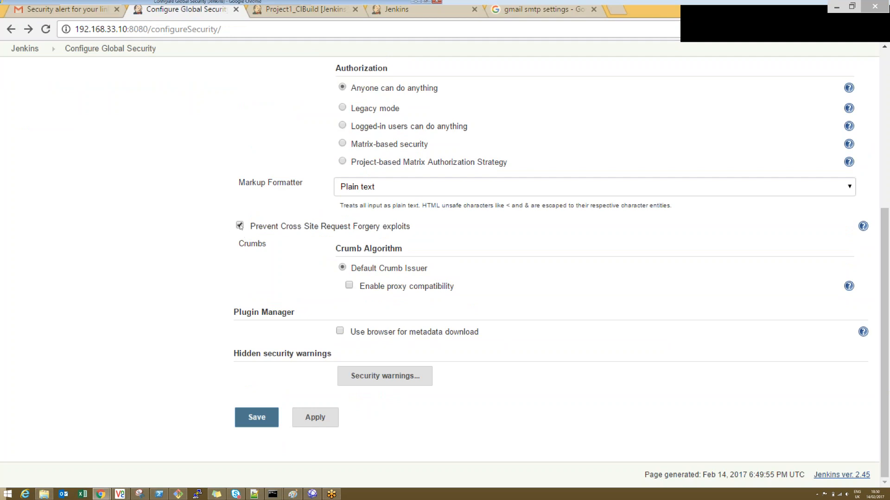
click(240, 226)
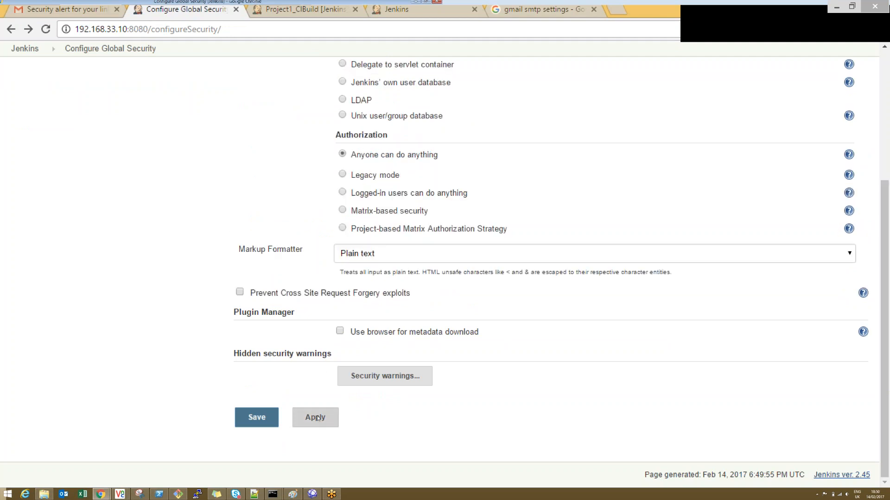
click(256, 418)
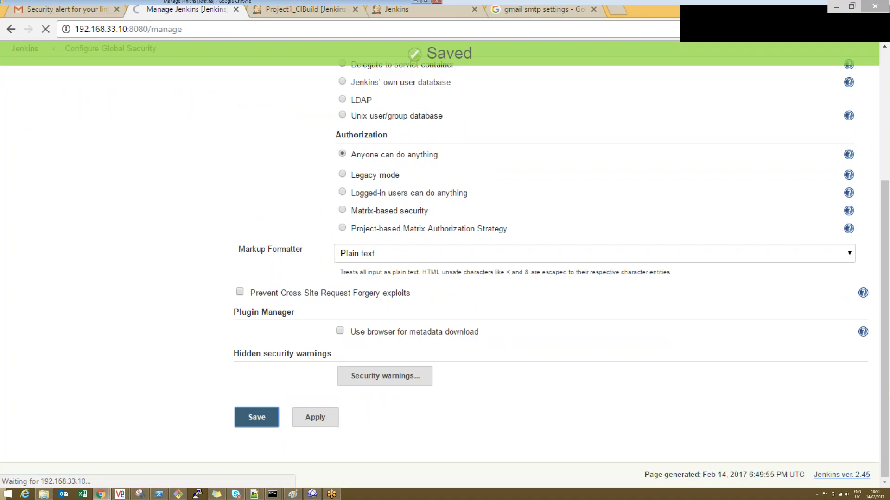
Step: Rerun the last Project1_CIBuild build command with the --username option in the Command Prompt
key(alt+Tab)
key(Up)
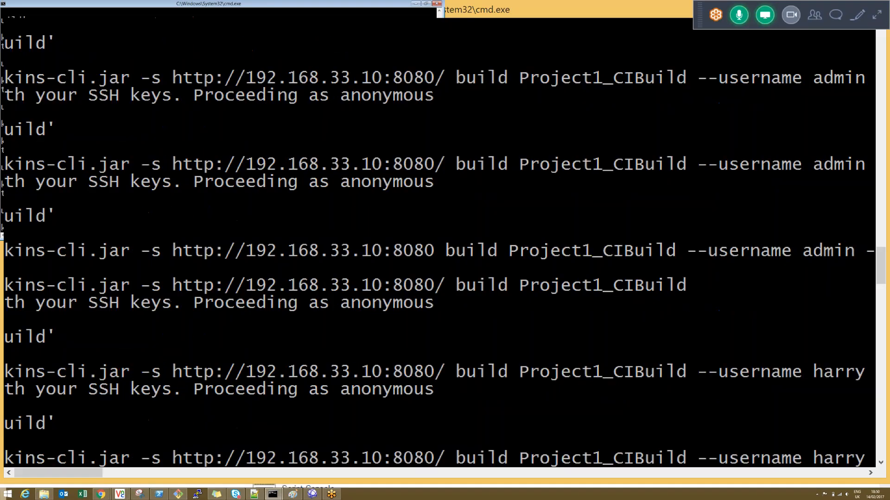
key(Return)
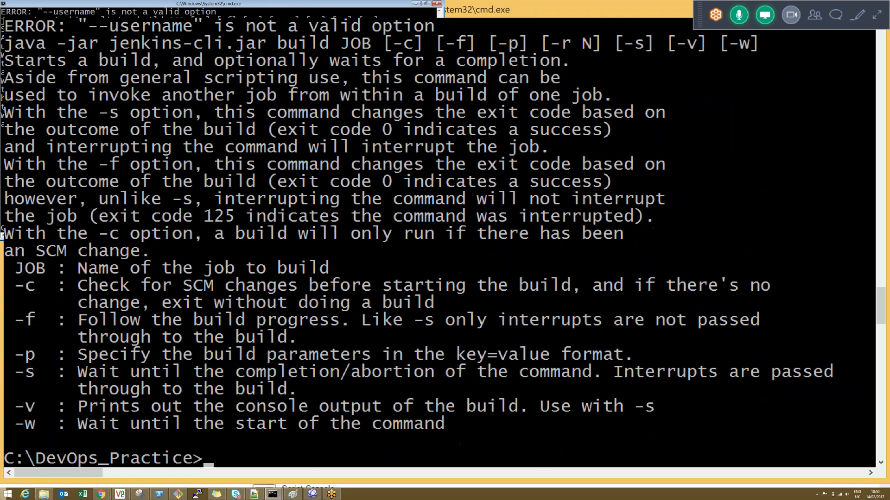
Step: Recall the last build command, open the Project1_CIBuild page in Chrome, and rerun the command with --username in the Command Prompt
key(Up)
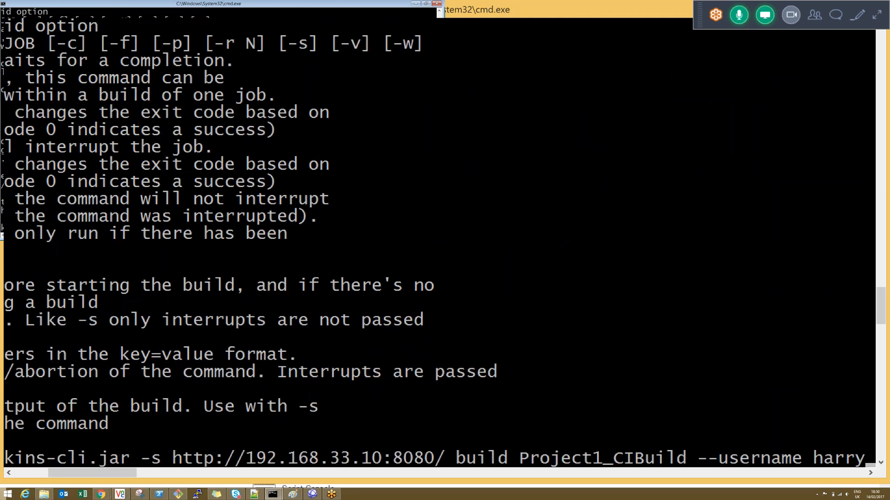
key(alt+Tab)
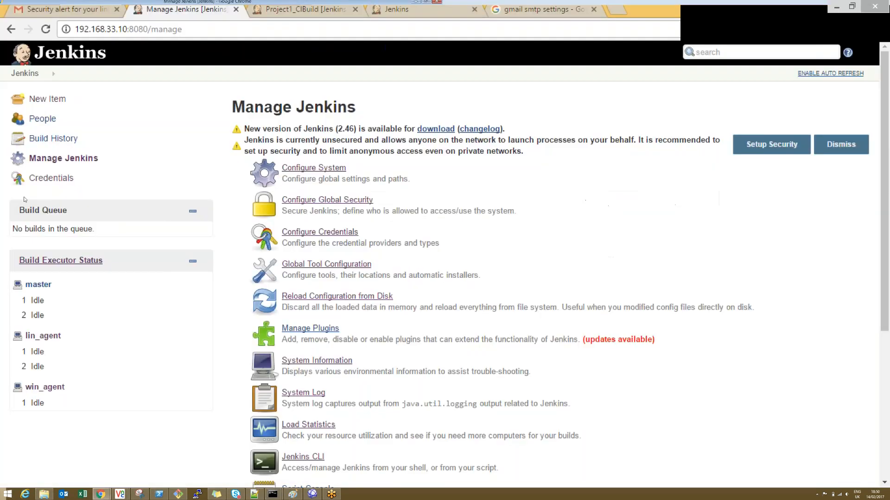
key(ctrl+Tab)
click(42, 119)
key(alt+Tab)
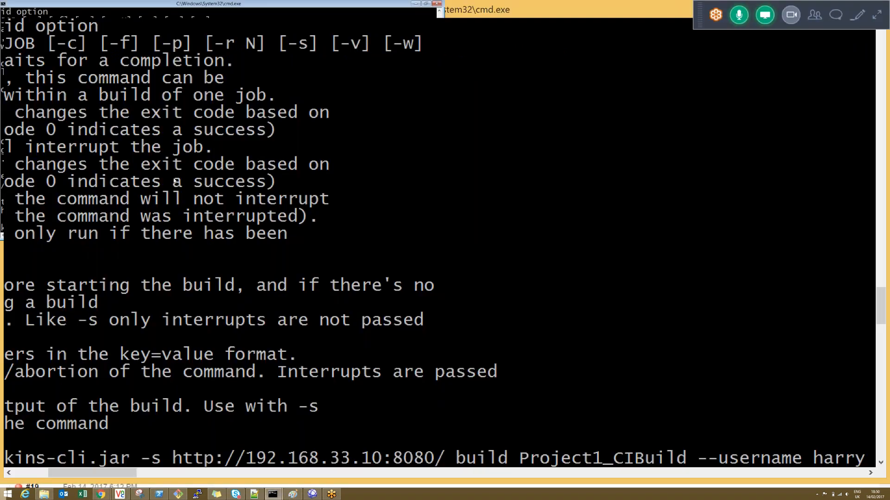
key(Return)
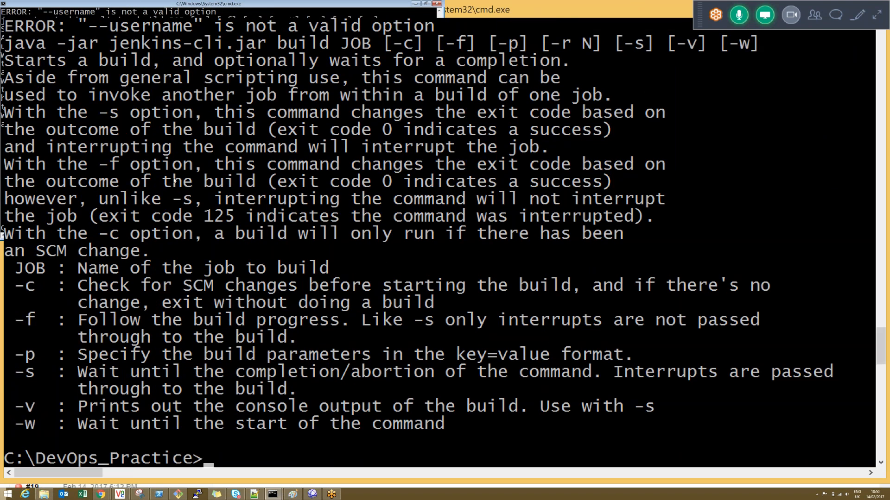
Step: Remove the --username option and its login name from the recalled command and run the Project1_CIBuild build through jenkins-cli.jar
key(Up)
key(Left)
key(Left)
key(Left)
key(Left)
key(Left)
key(Left)
key(Left)
key(Left)
key(Left)
key(Left)
key(Left)
key(Left)
key(Left)
key(Left)
key(Left)
key(Left)
key(Left)
key(Left)
key(Left)
key(Left)
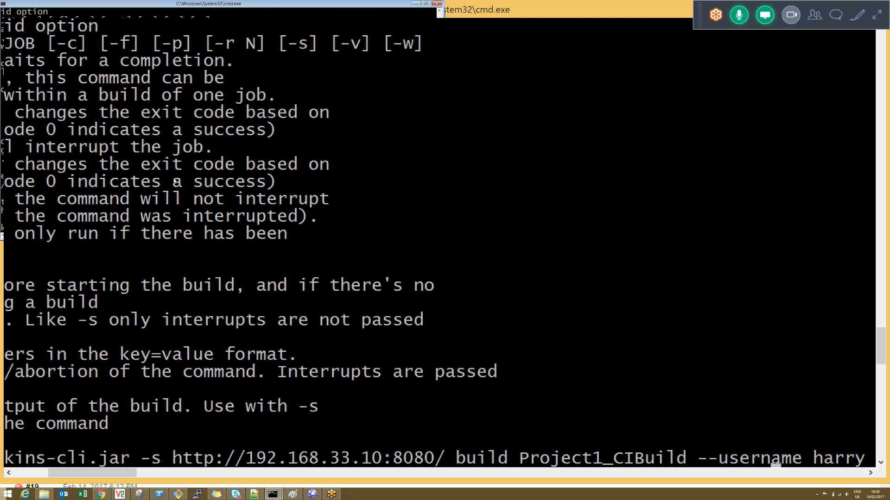
key(Right)
key(Left)
key(Left)
drag(81, 472, 43, 468)
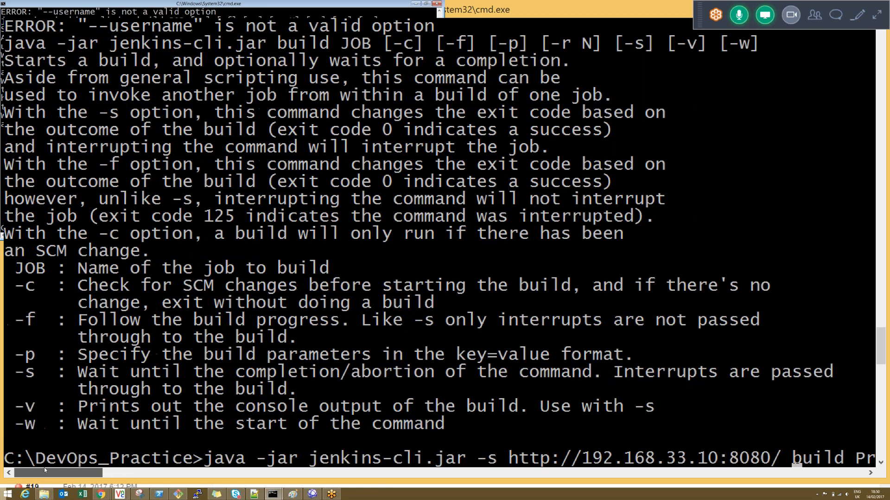
scroll(208, 221, right, 2)
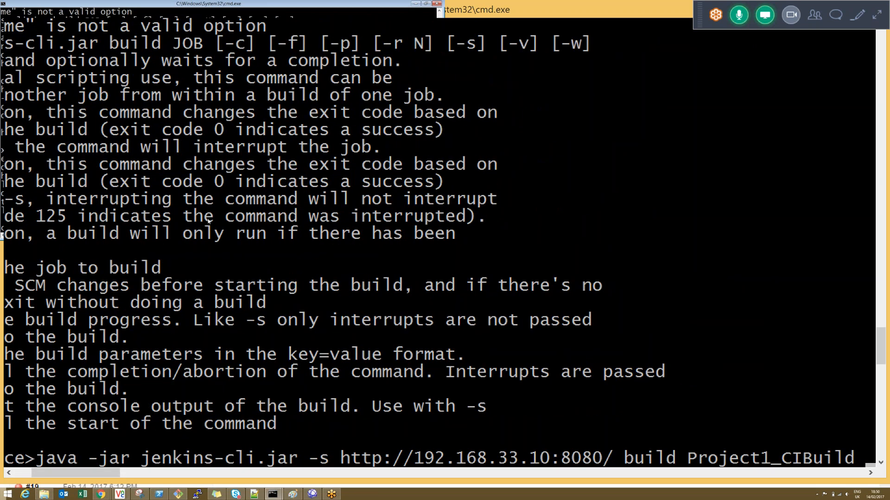
scroll(208, 221, right, 1)
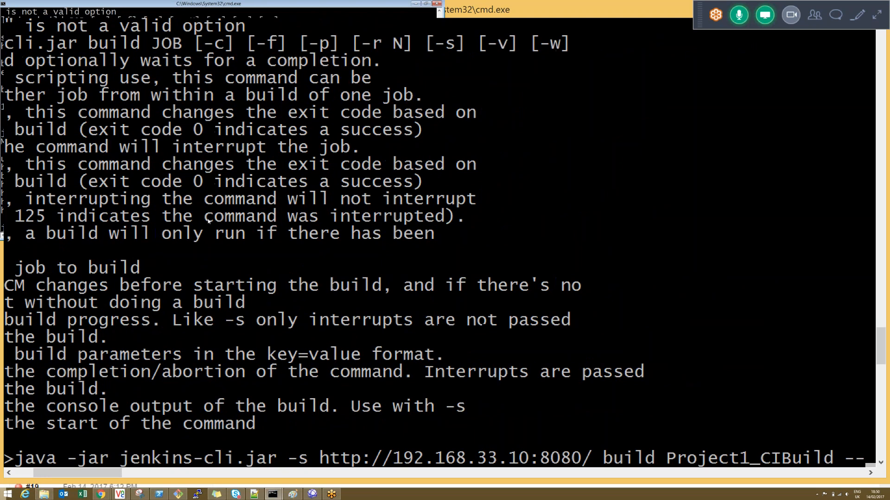
scroll(208, 221, right, 2)
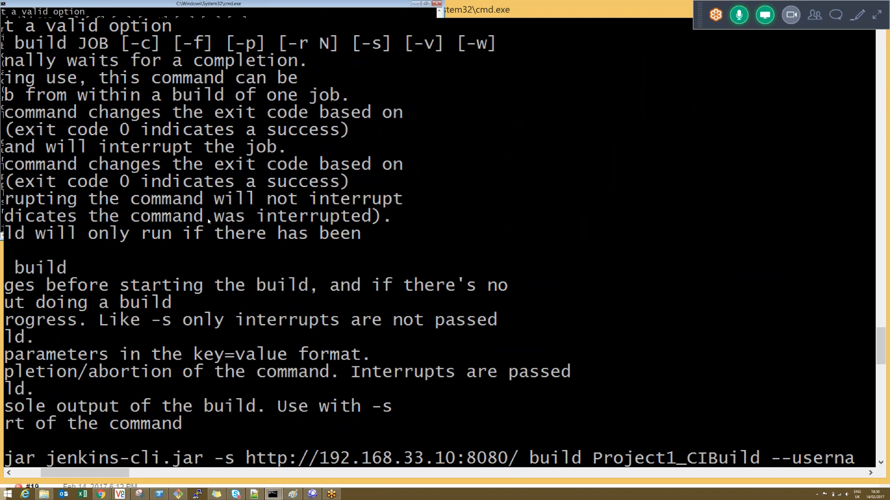
key(Return)
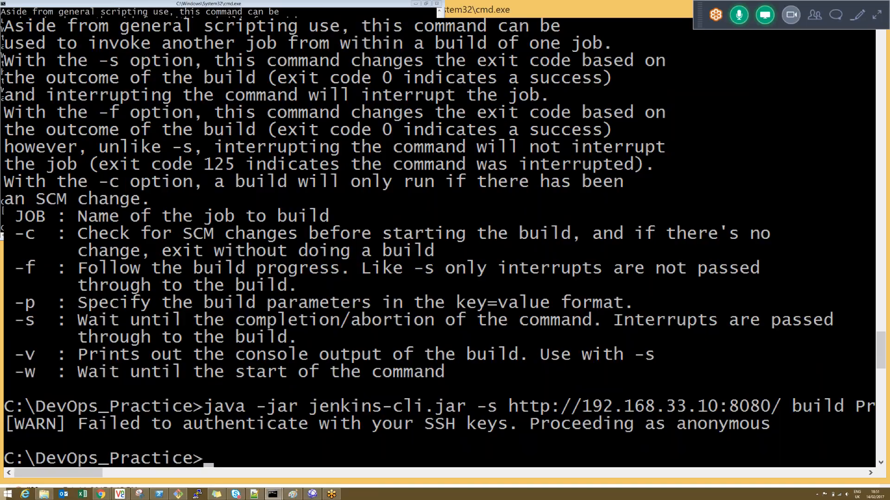
Step: Switch to Chrome, turn on Enable security in Configure Global Security, and apply the change
key(alt+Tab)
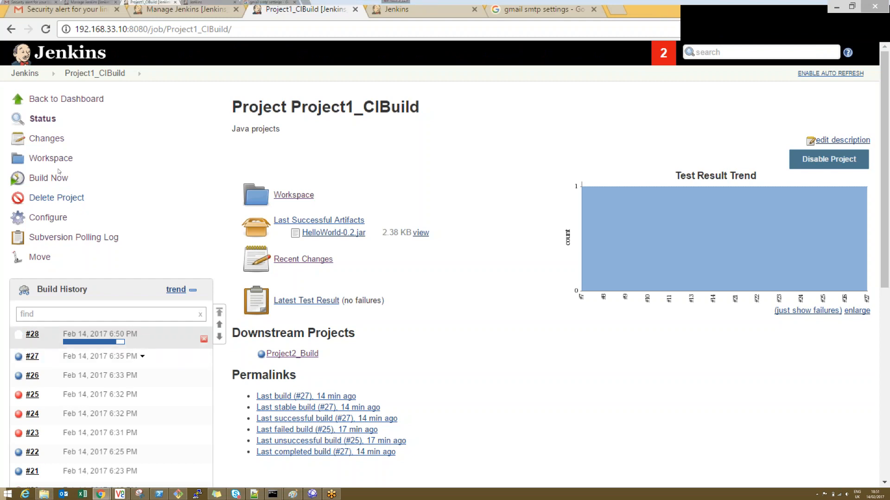
click(197, 10)
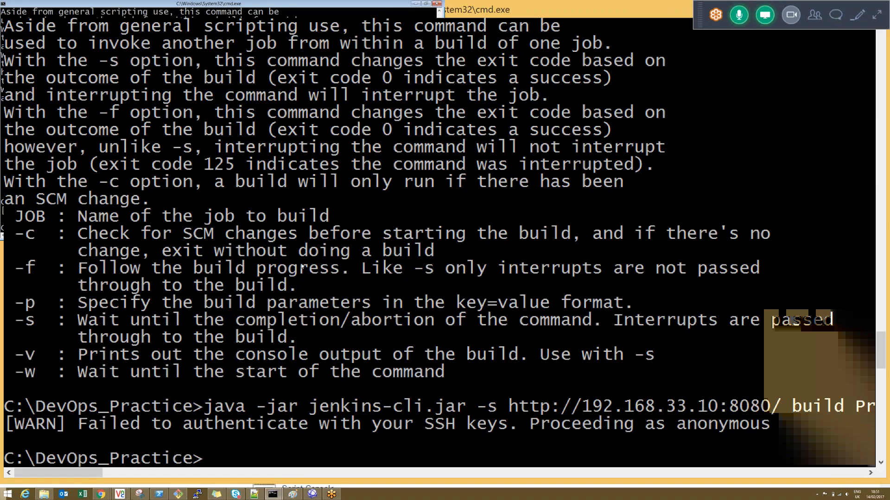
key(alt+Tab)
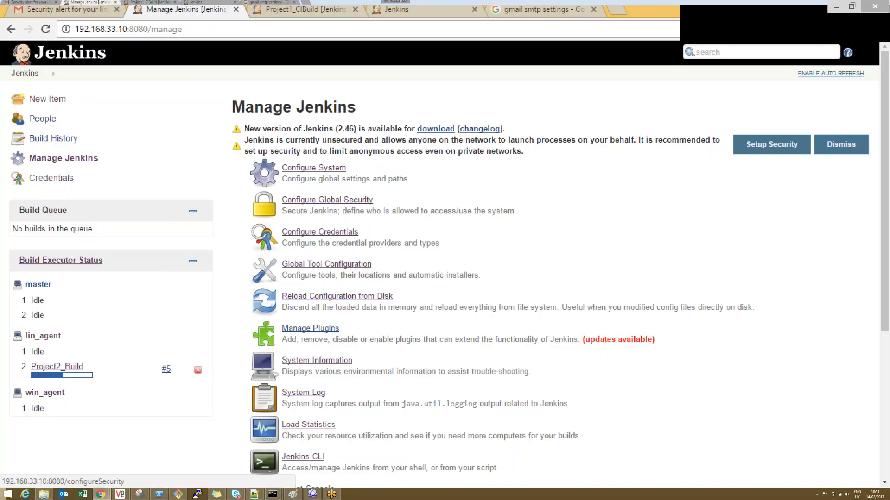
click(328, 200)
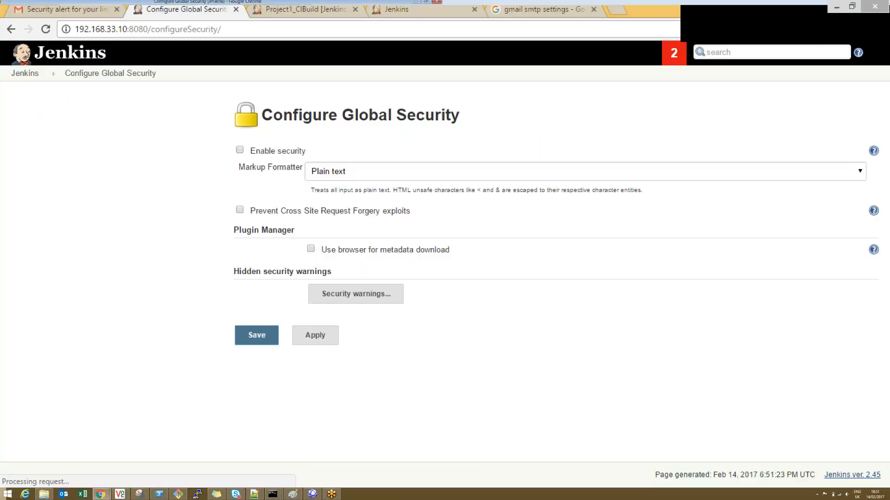
click(240, 150)
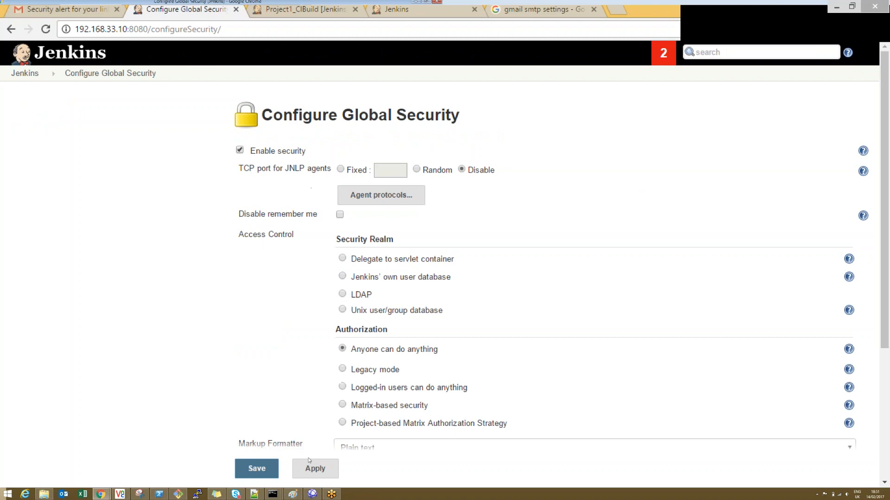
click(315, 468)
Step: Try Matrix-based security as the authorization mode and add the user/group admin to its permission table
drag(887, 263, 885, 326)
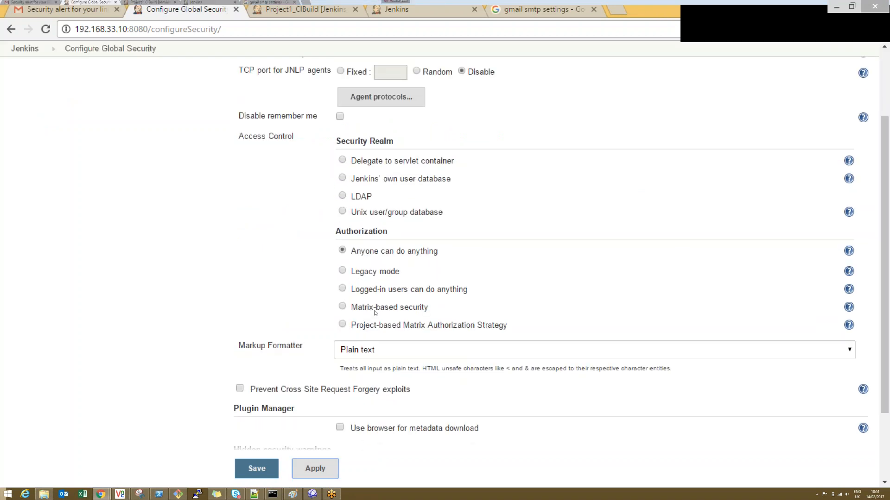
click(375, 309)
click(466, 388)
text(admin)
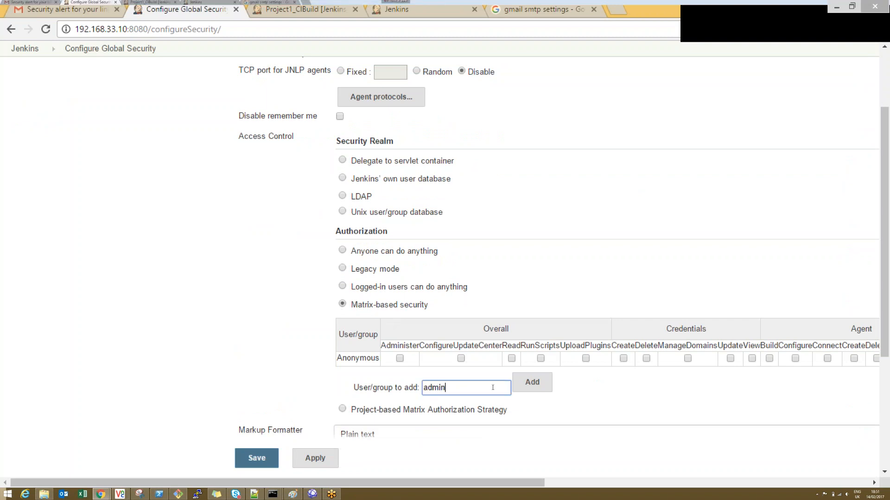
click(528, 390)
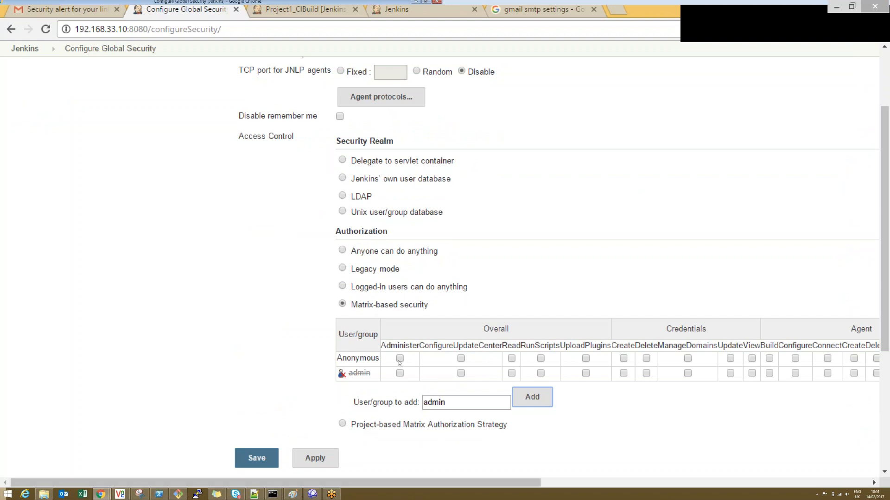
Step: Set the authorization back to Anyone can do anything, then apply and save the global security configuration
click(343, 251)
click(315, 469)
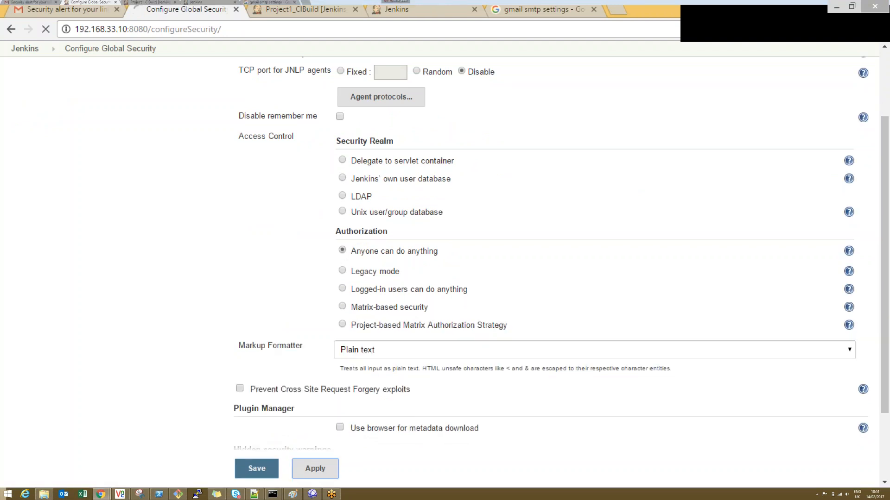
click(257, 469)
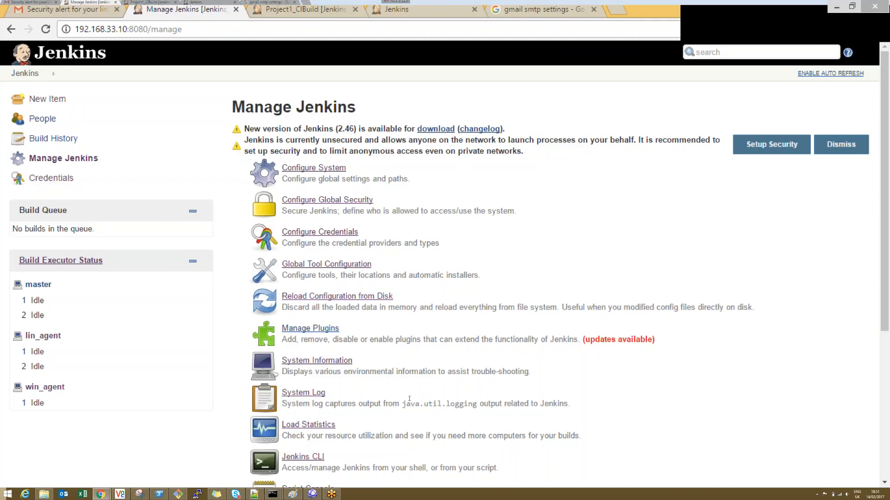
Step: Open the Jenkins CLI page, look through its available commands, and return to Manage Jenkins
scroll(888, 319, down, 3)
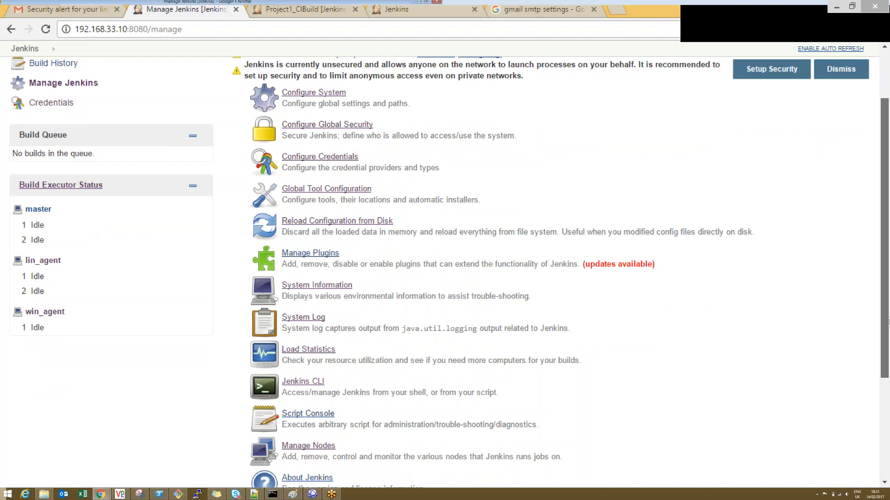
click(302, 339)
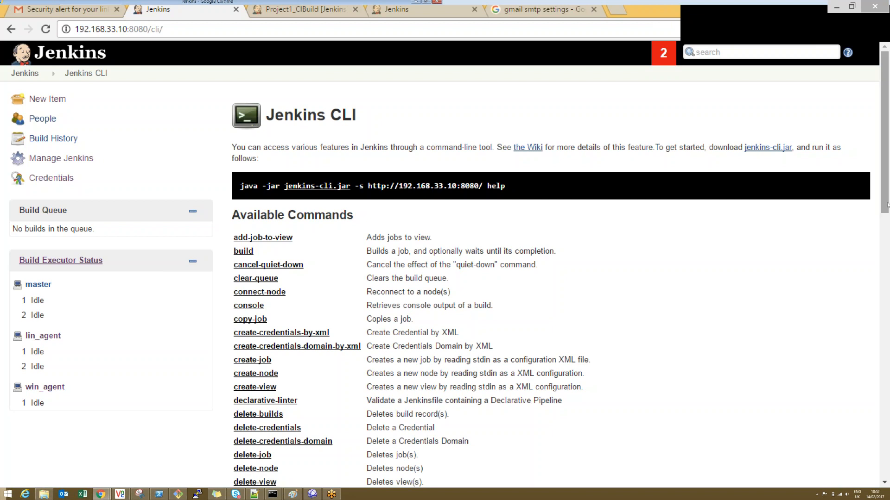
drag(887, 205, 888, 435)
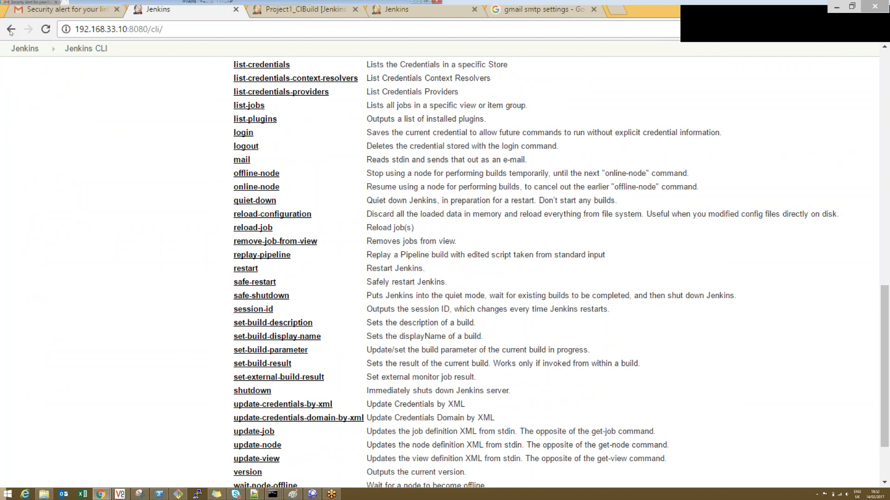
key(alt+Left)
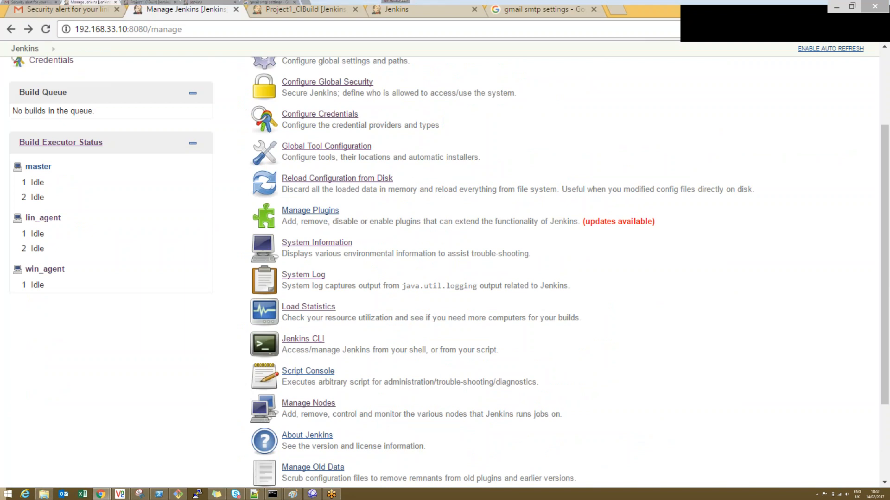
Step: Copy the example println(Jenkins.instance.pluginManager.plugins) into the Script Console and run it
click(302, 372)
click(290, 296)
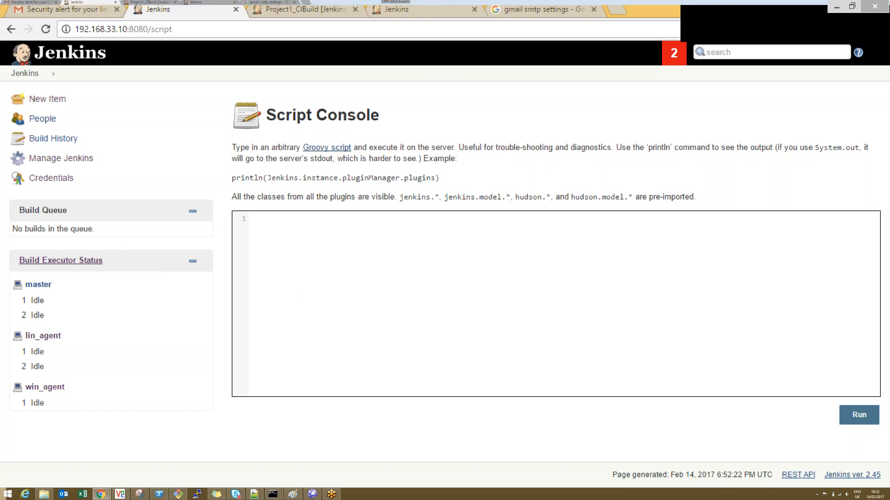
drag(233, 178, 439, 178)
key(ctrl+c)
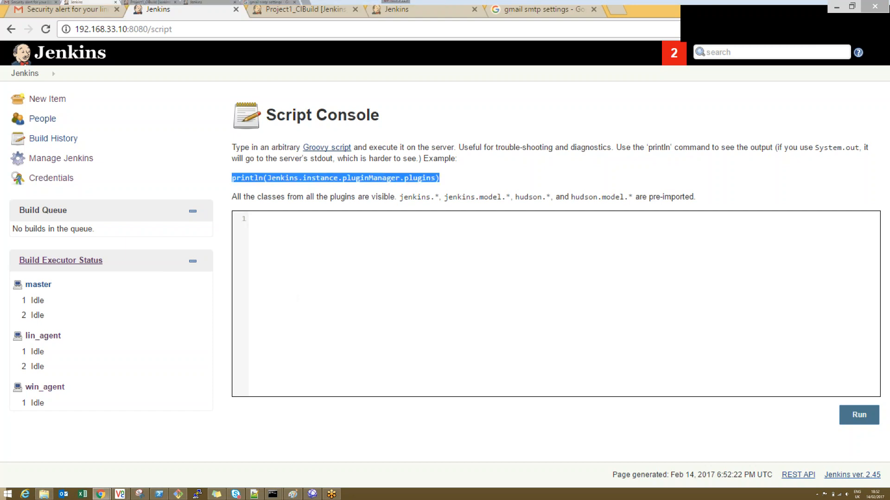
click(394, 277)
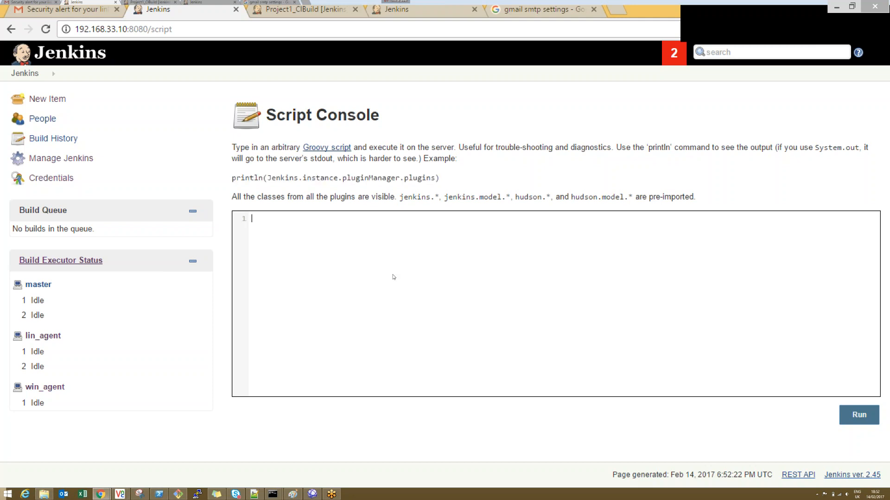
key(ctrl+v)
click(858, 415)
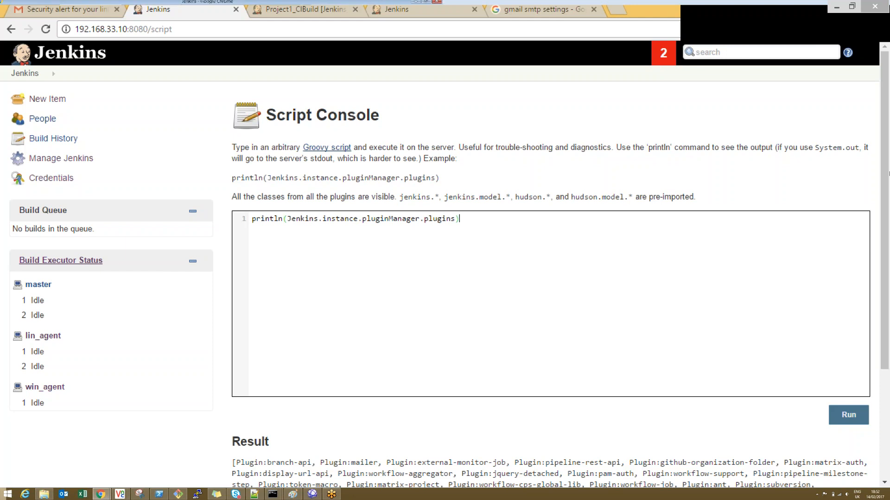
Step: Examine the plugin list in the script result and return to Manage Jenkins
scroll(271, 330, down, 3)
drag(263, 321, 452, 433)
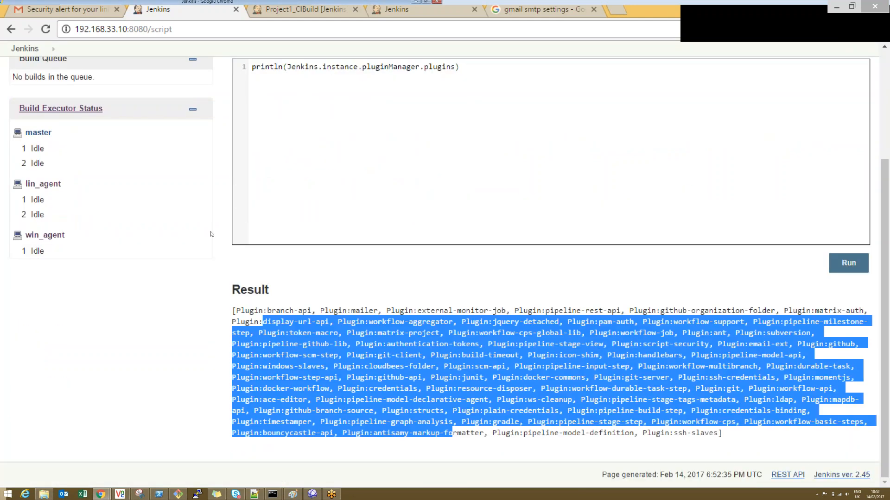
click(11, 30)
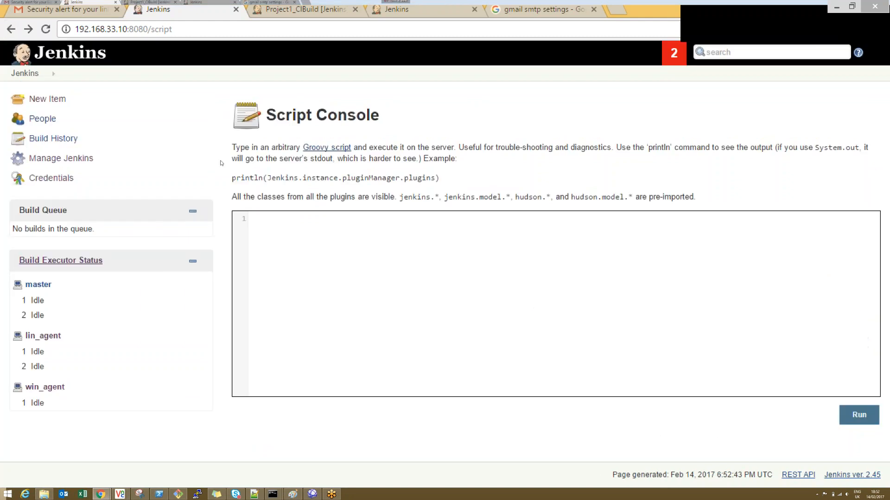
click(13, 30)
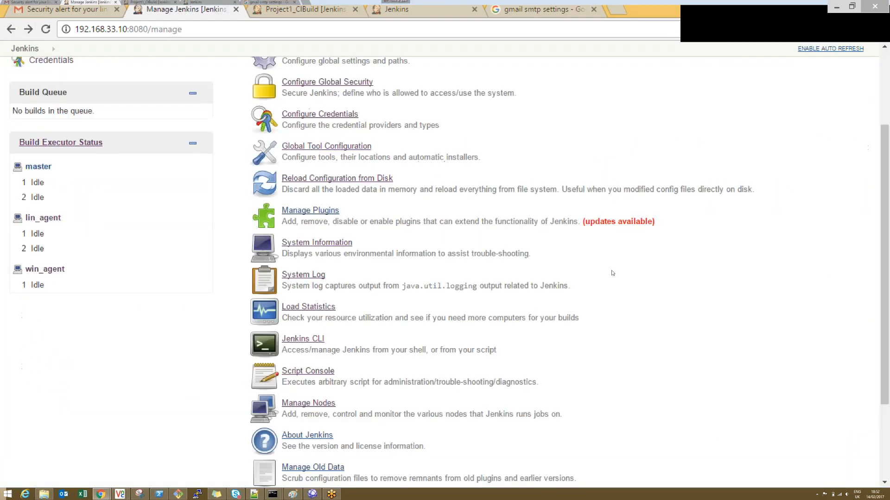
Step: Open About Jenkins, highlight the version number in its heading, and return to Manage Jenkins
drag(888, 292, 887, 367)
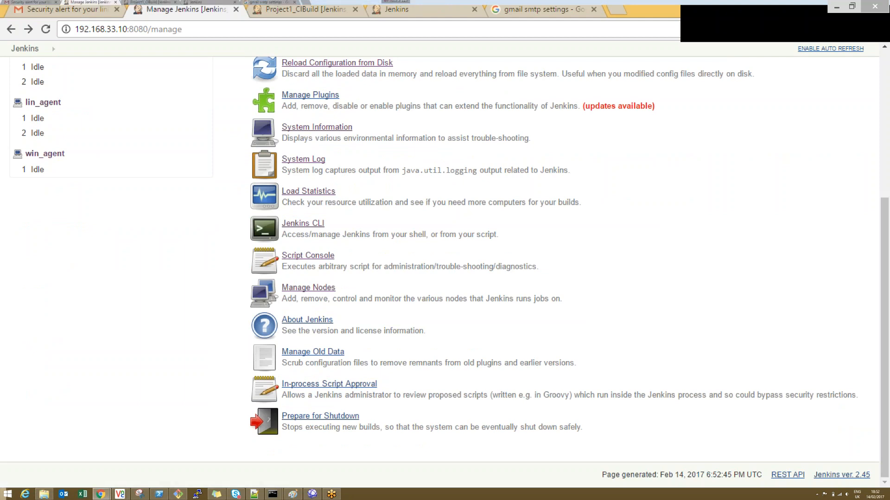
click(305, 320)
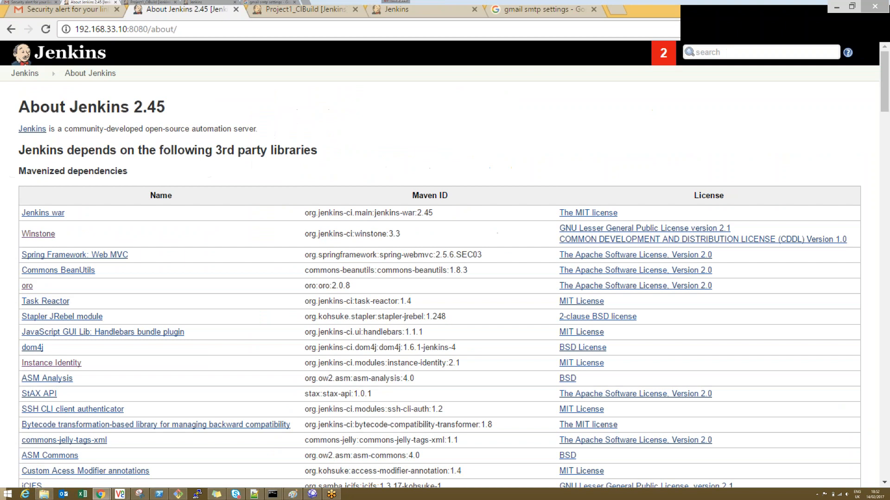
double_click(149, 107)
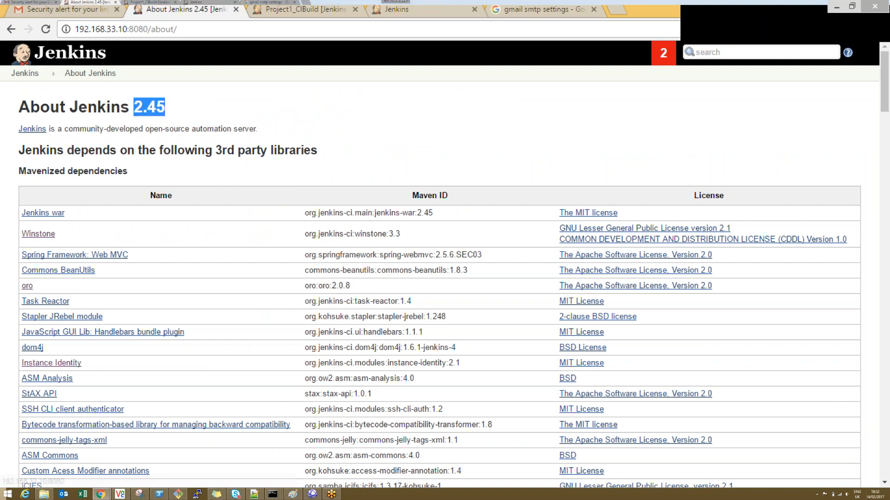
key(alt+Left)
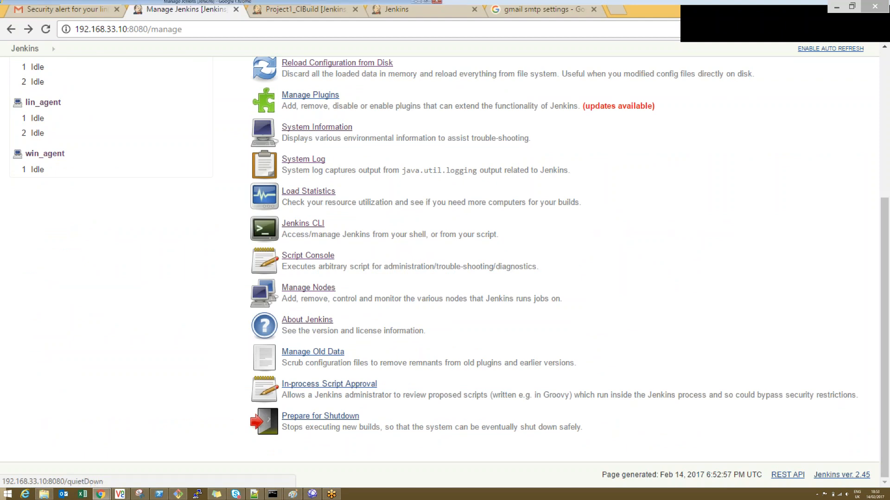
Step: Put Jenkins into Prepare for Shutdown mode and start a build of Project1_CIBuild
click(320, 416)
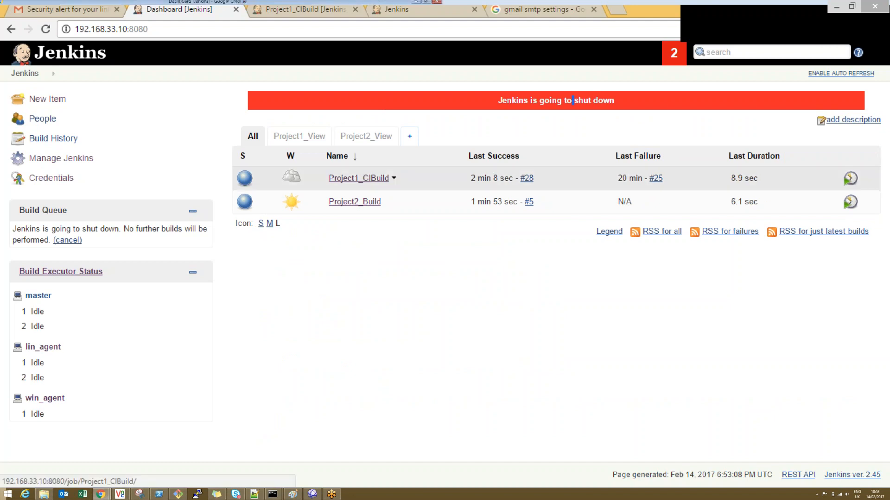
click(358, 179)
click(49, 178)
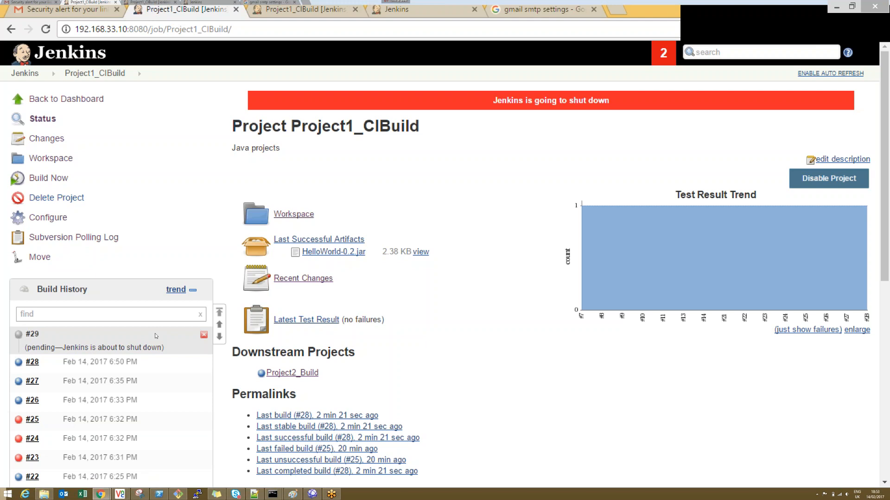
Step: Return to Manage Jenkins, cancel the shutdown, and reopen the Manage Jenkins page
click(25, 73)
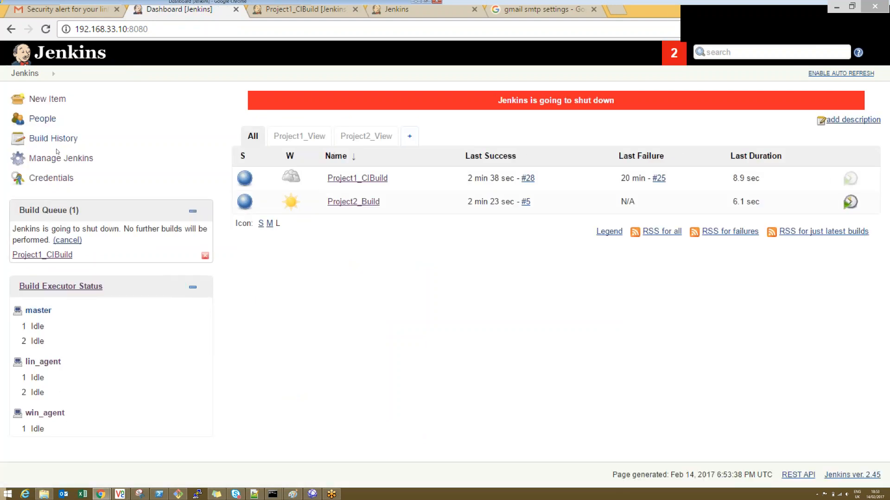
click(61, 158)
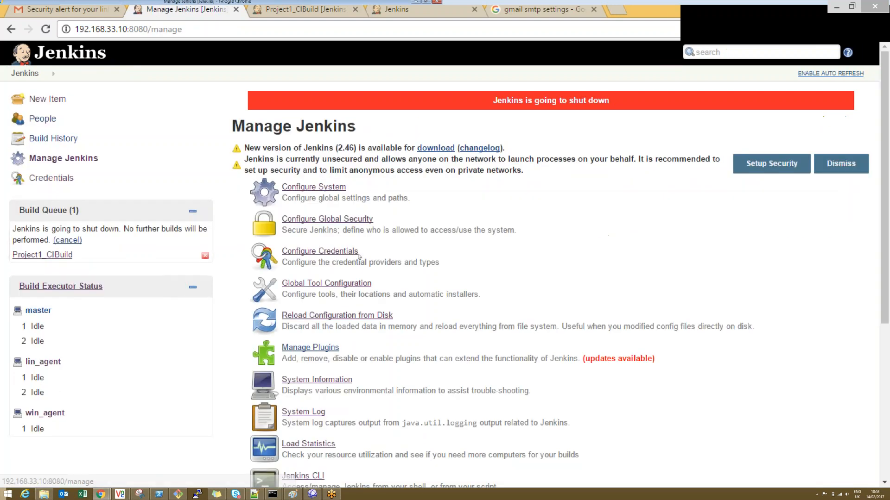
scroll(886, 392, down, 5)
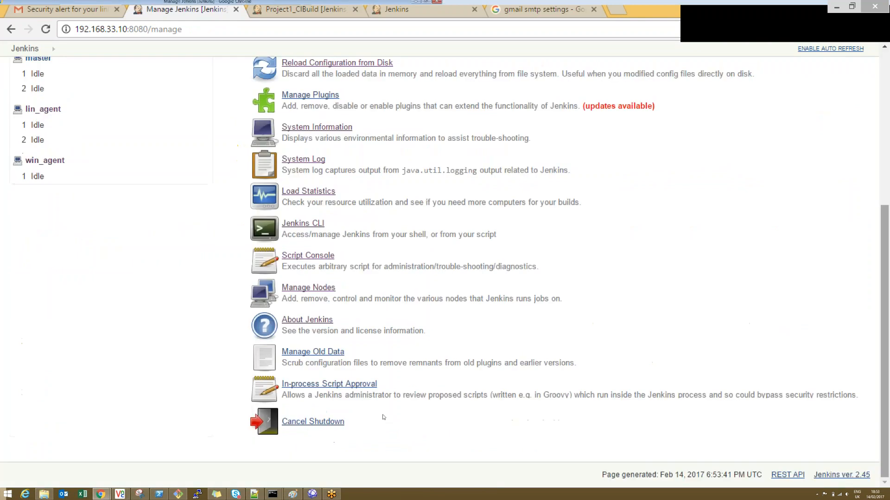
click(306, 422)
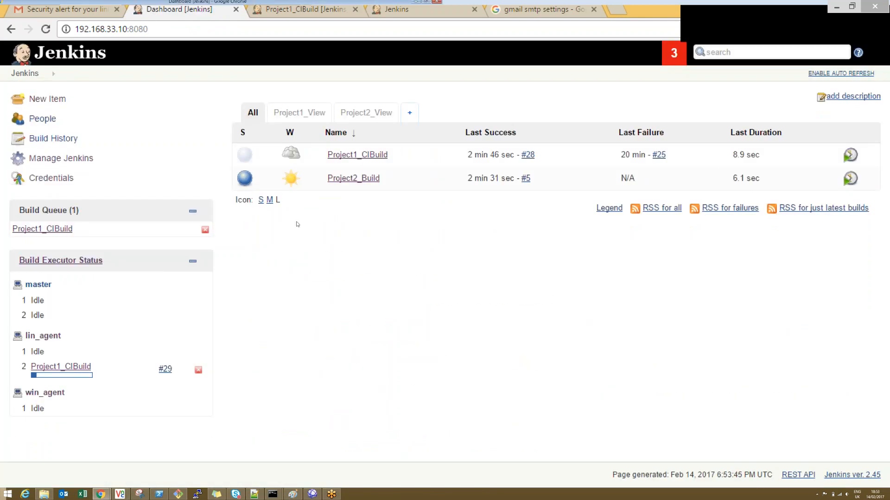
click(61, 158)
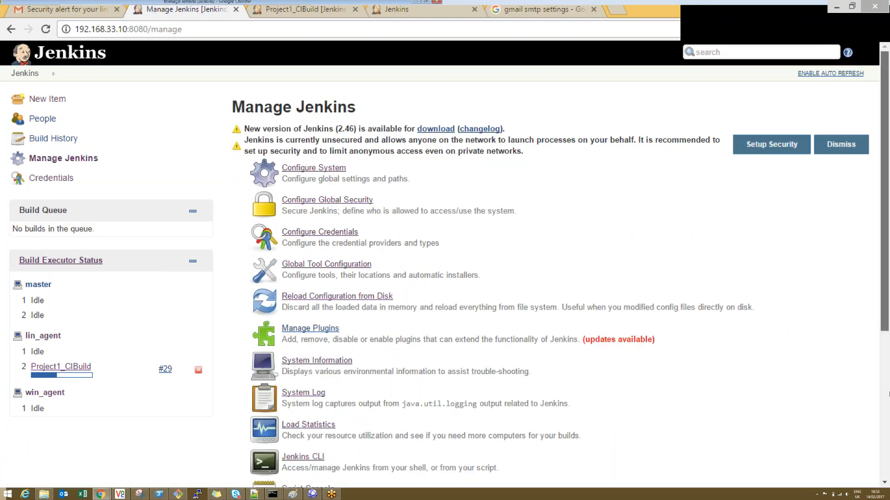
scroll(872, 468, down, 3)
drag(872, 467, 881, 397)
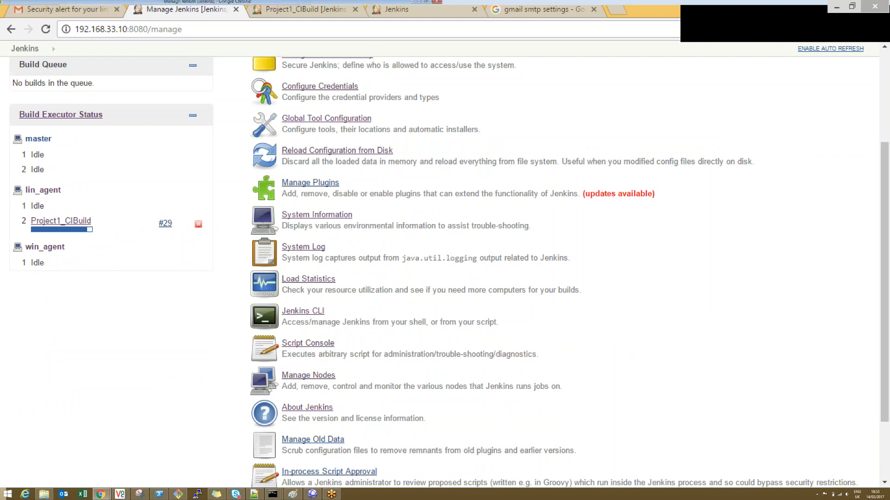
Step: Switch to Jenkins_Notes.txt in Notepad++ and add the heading "Plugins" after the arrow on line 56
click(254, 494)
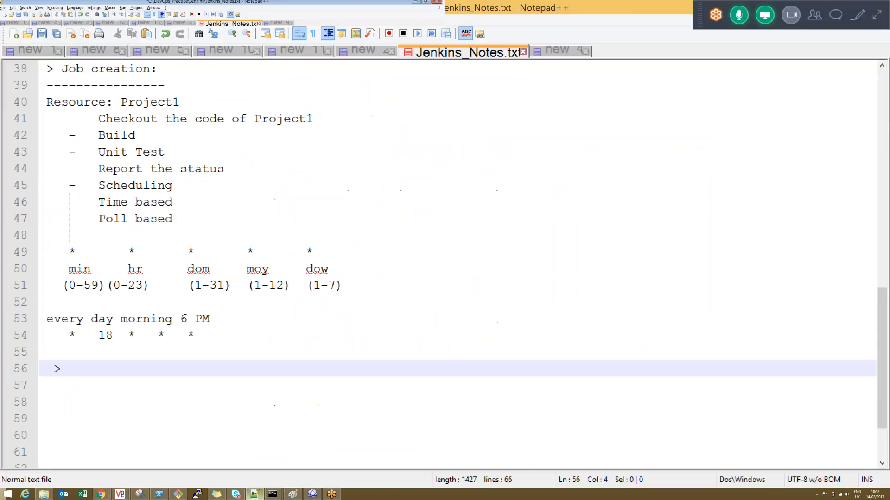
text(Plugins)
key(Return)
Step: Add the indented note "sonar static code violations integration with Jenkins" under the Plugins heading
key(Tab)
text(sonar static code violtions)
key(BackSpace)
key(BackSpace)
key(BackSpace)
key(BackSpace)
key(BackSpace)
key(BackSpace)
text(ations int)
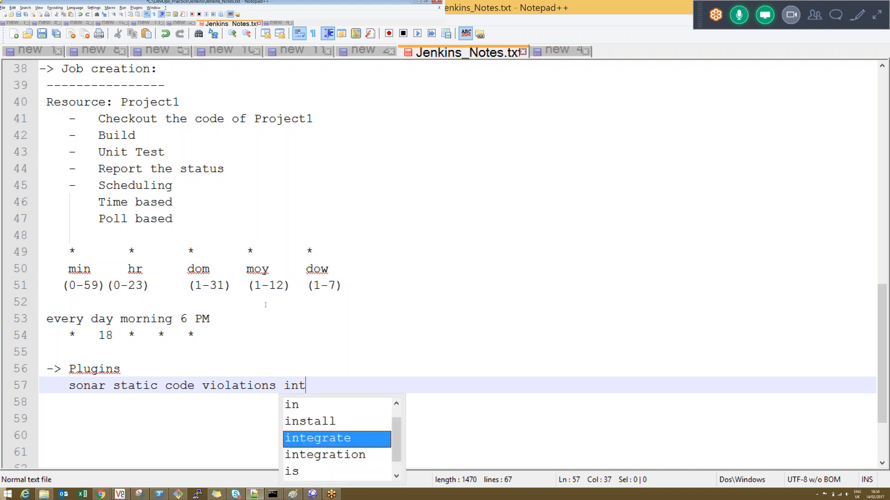
text(egration woit)
key(BackSpace)
key(BackSpace)
key(BackSpace)
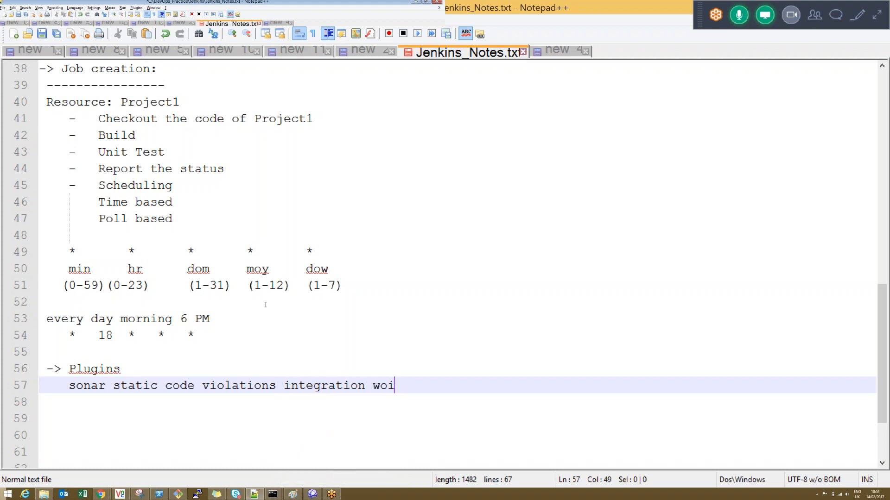
text(ith Jenkins)
Step: Highlight the Plugins heading together with the sonar note below it
key(Up)
key(Left)
key(Left)
key(Left)
key(Left)
key(Left)
key(Left)
key(Left)
key(shift+Down)
key(shift+Down)
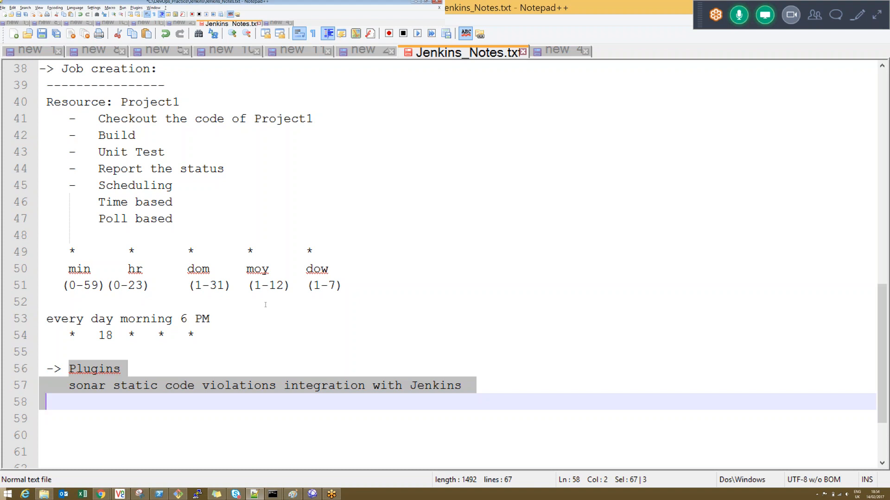
Step: View the meeting's attendee list, switch back to Manage Jenkins in Chrome, and close the list
click(818, 18)
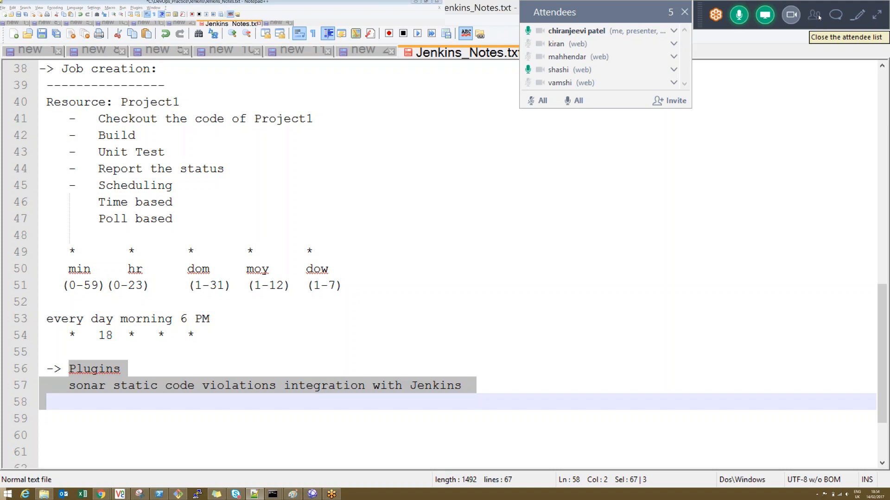
key(alt+Tab)
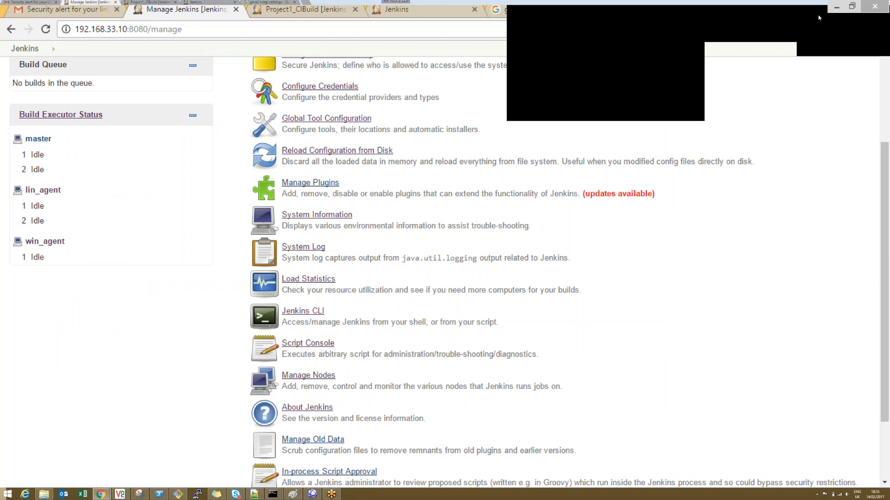
click(686, 12)
click(685, 12)
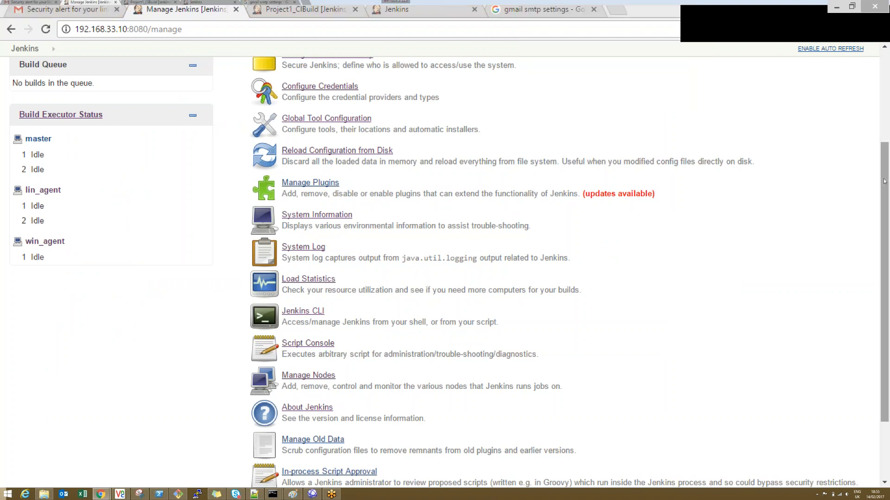
Step: Go to the Jenkins dashboard and open the configuration of Project1_CIBuild
drag(883, 160, 886, 89)
scroll(887, 92, up, 2)
click(72, 54)
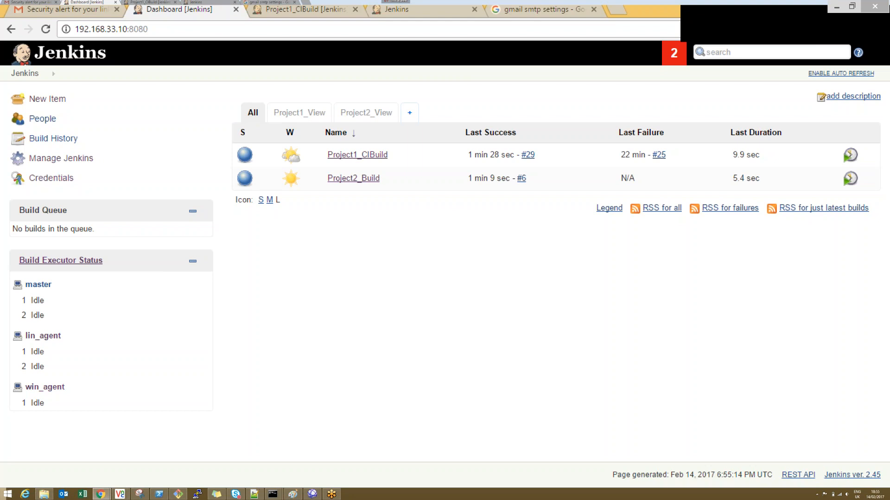
click(357, 154)
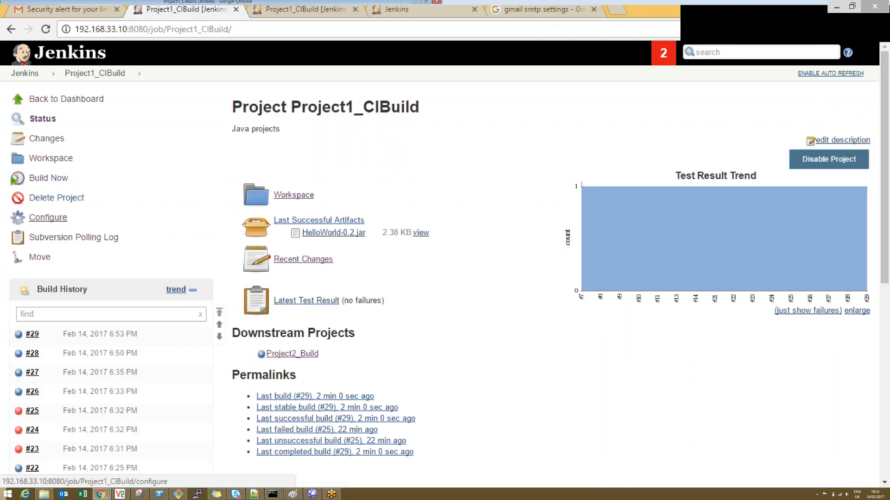
click(48, 218)
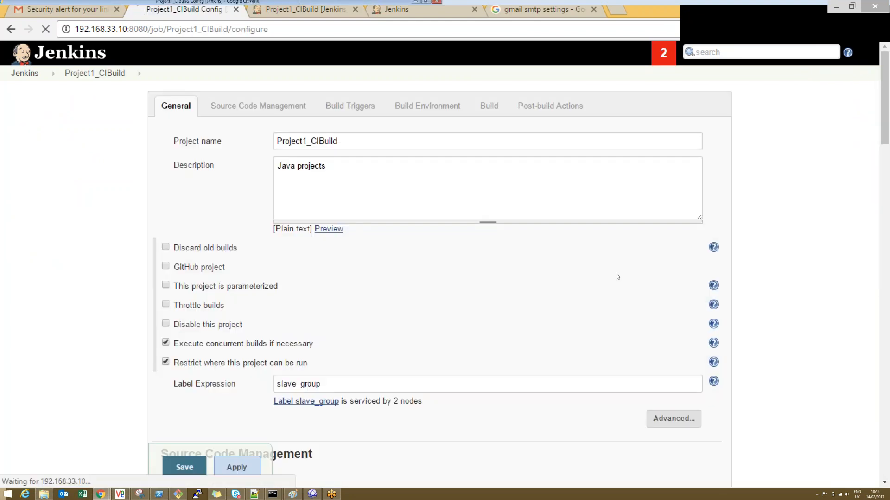
Step: Turn off Poll SCM in the Build Triggers of Project1_CIBuild
drag(887, 130, 888, 212)
scroll(486, 190, down, 6)
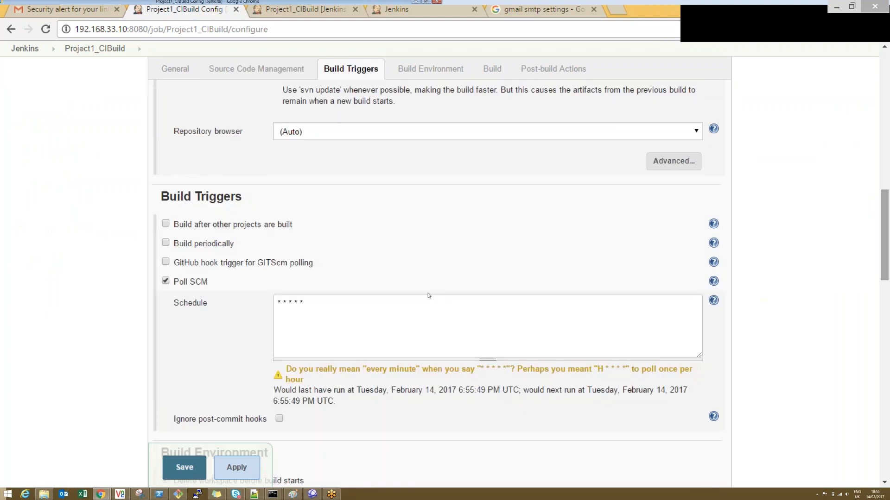
click(166, 282)
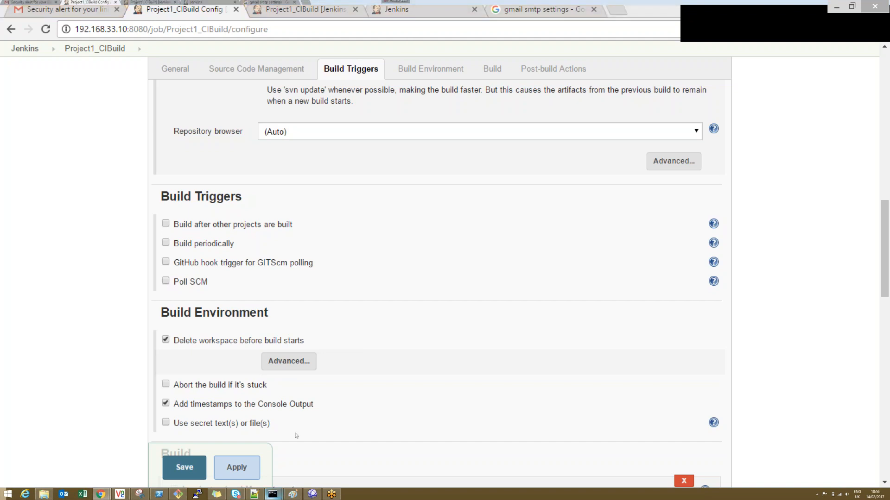
Step: Review the Jenkins CLI build command in the command prompt and return to the Project1_CIBuild configuration
mouse_move(272, 494)
click(298, 468)
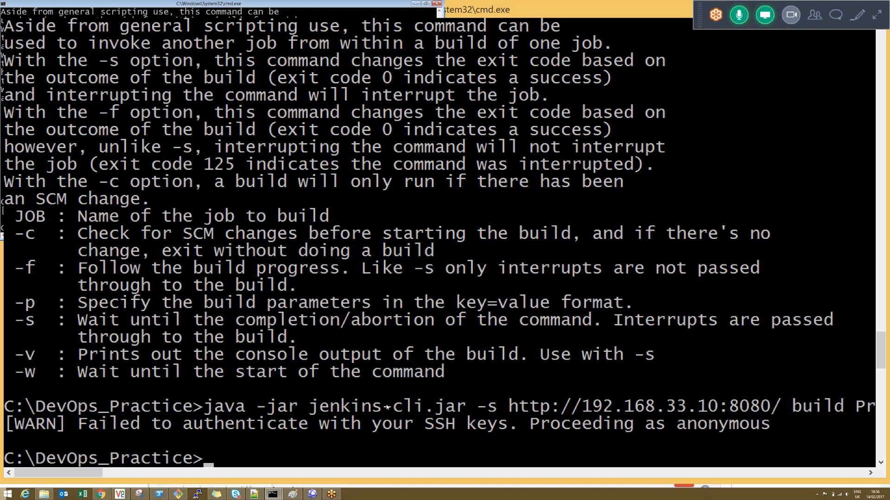
key(alt+Tab)
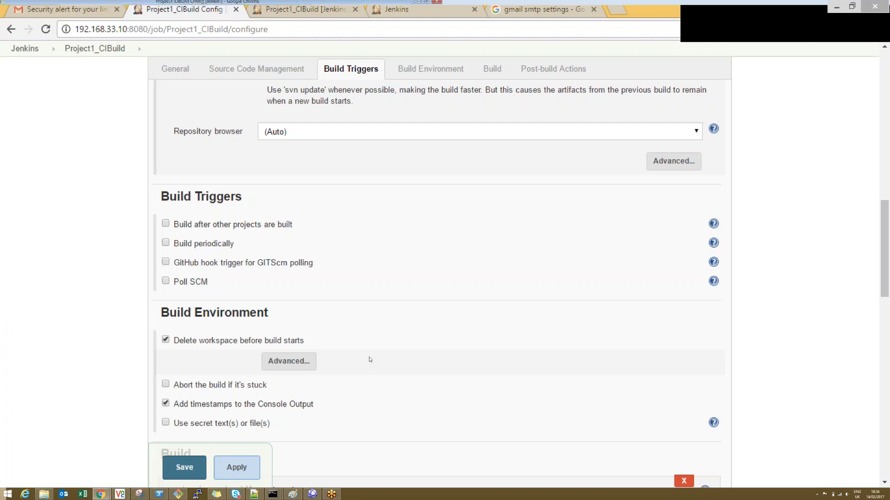